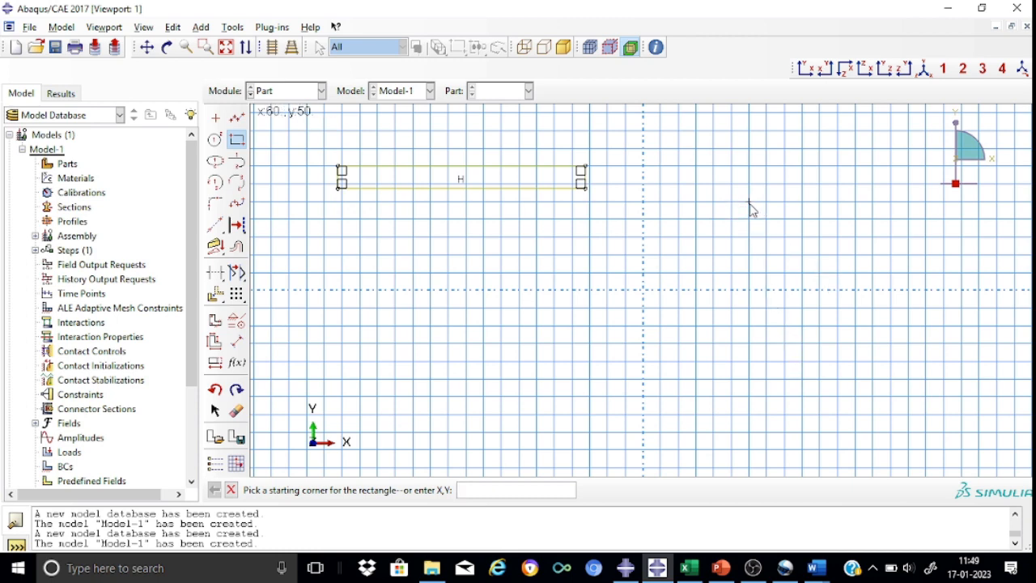
Step: Sketch a tall vertical rectangle about 37.5 wide and 130 high beside the vertical axis, opposite the horizontal rectangle
click(749, 202)
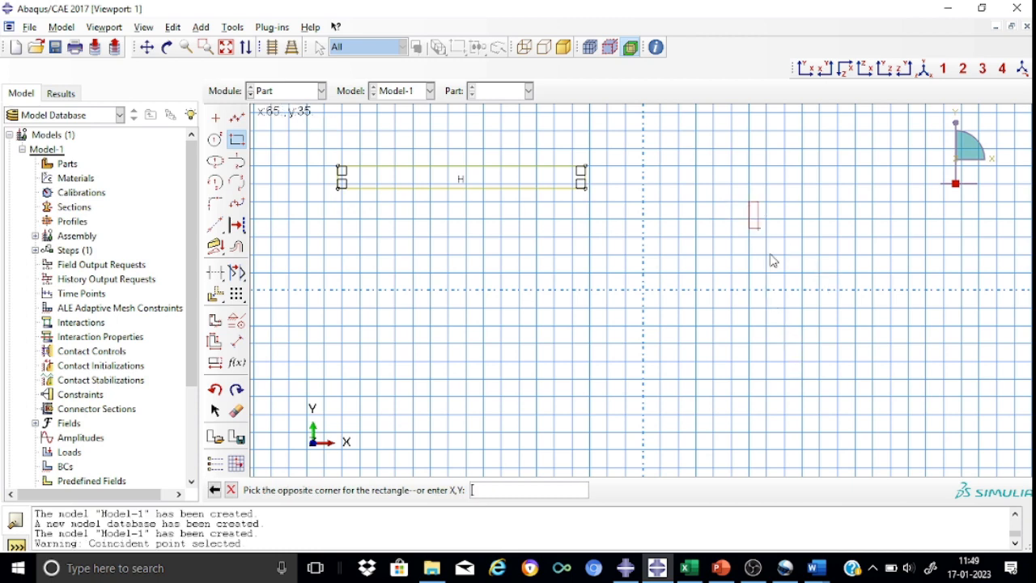
click(814, 433)
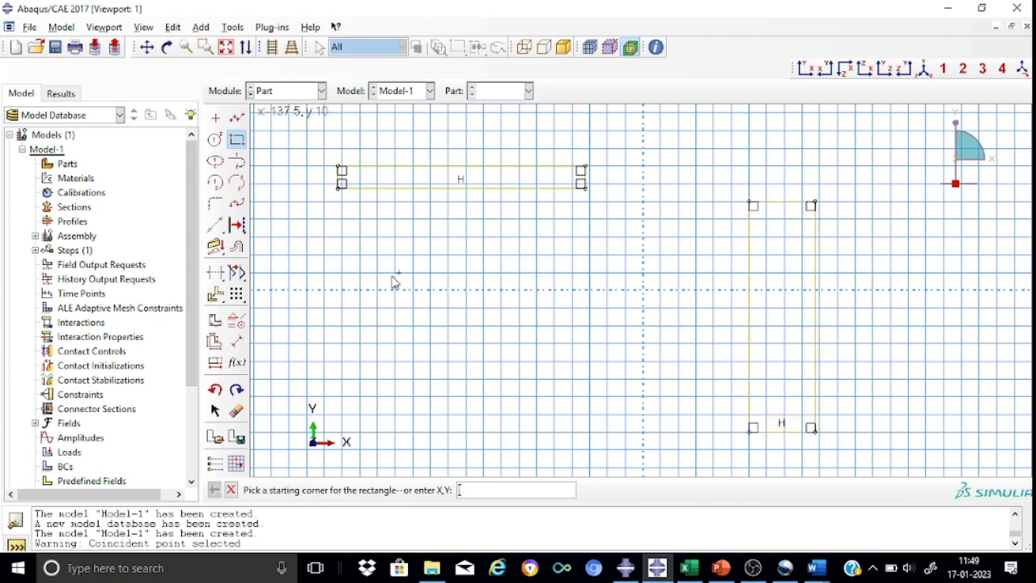
Step: Dimension the horizontal rectangle with a length of 260 and a thickness of 12.5
click(240, 342)
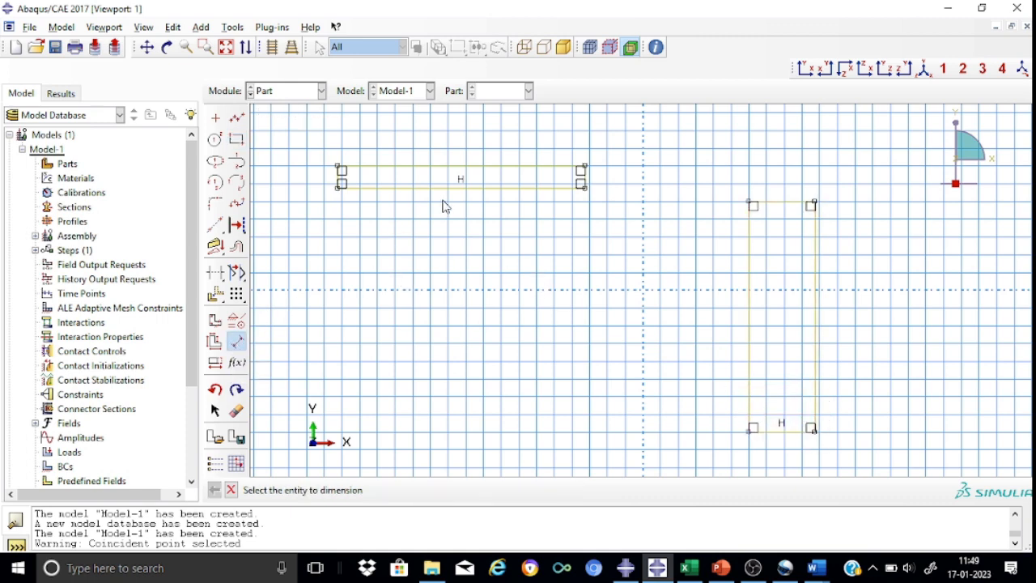
click(445, 194)
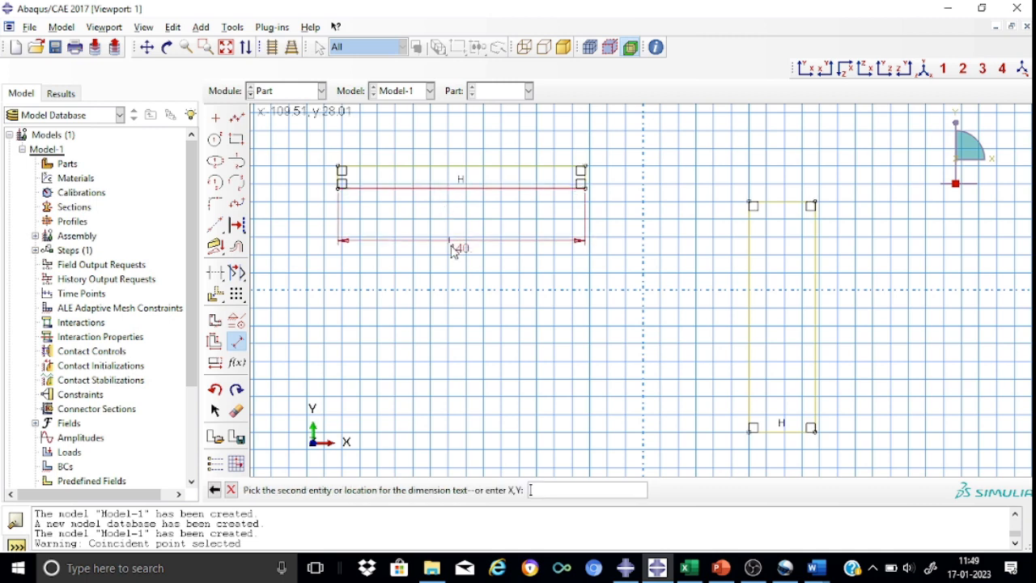
click(460, 314)
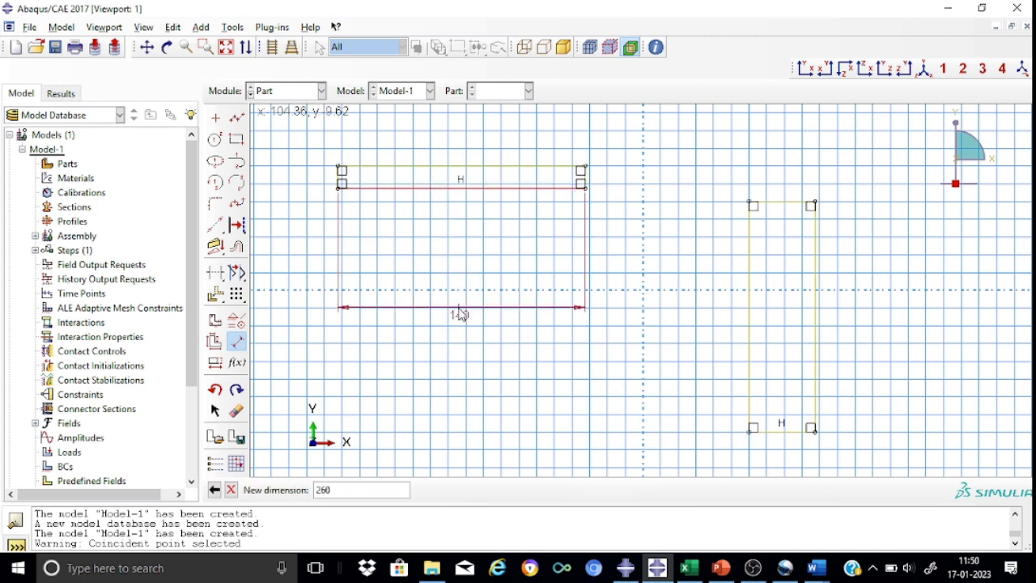
text(260)
key(Return)
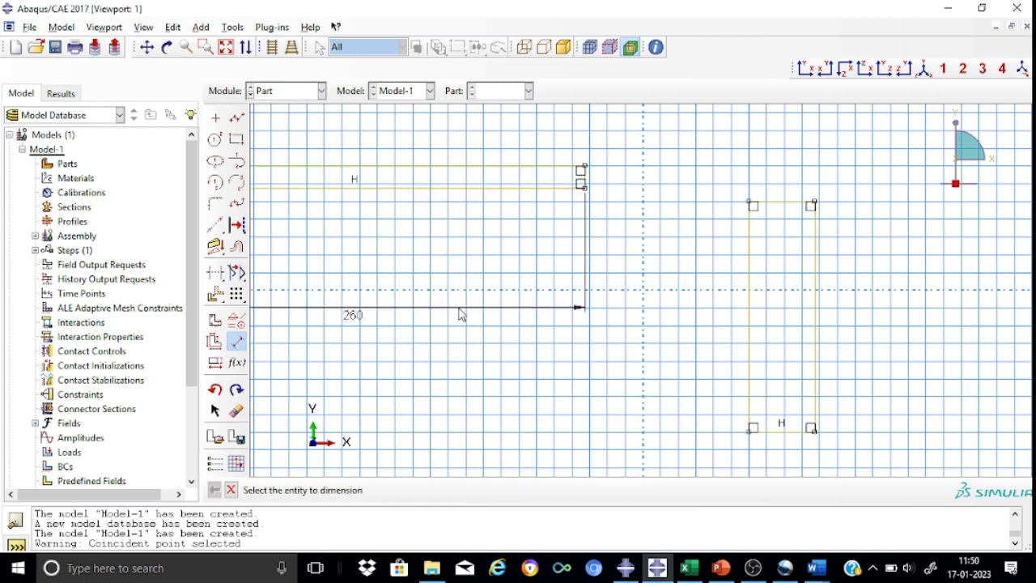
click(586, 179)
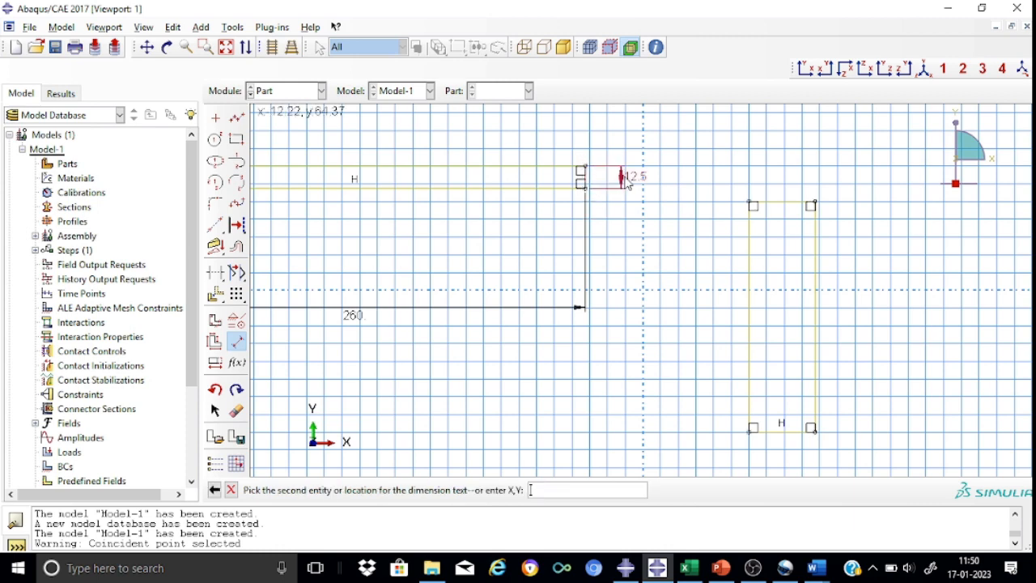
click(636, 179)
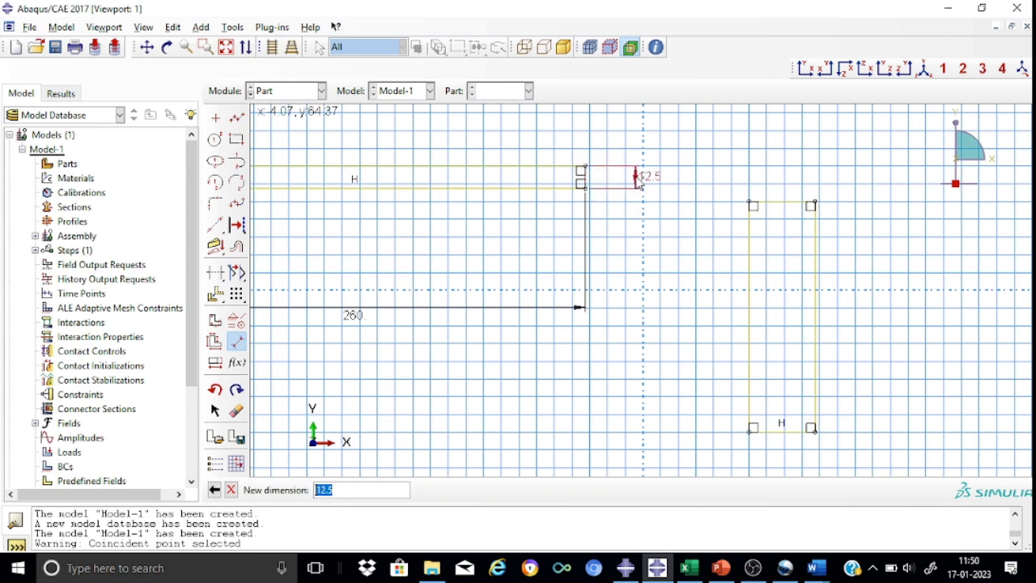
key(Return)
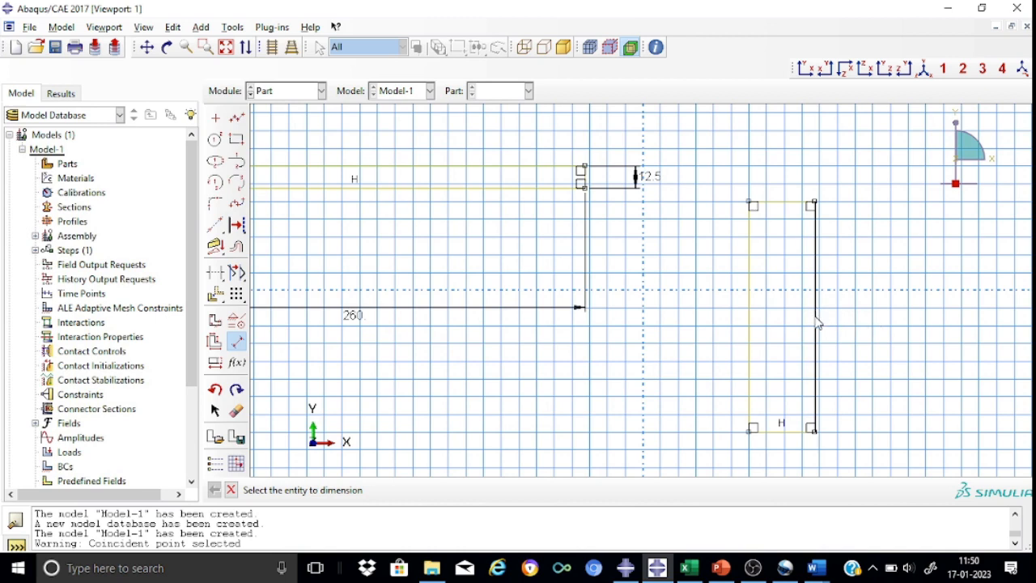
Step: Dimension the vertical rectangle with a height of 225 and a width of 7.5
click(816, 322)
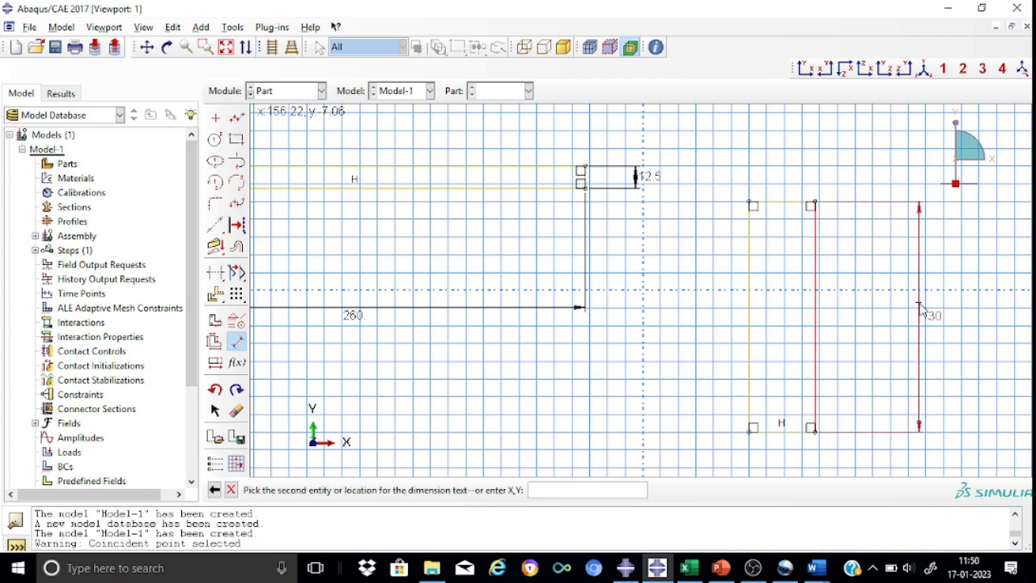
click(919, 307)
text(225)
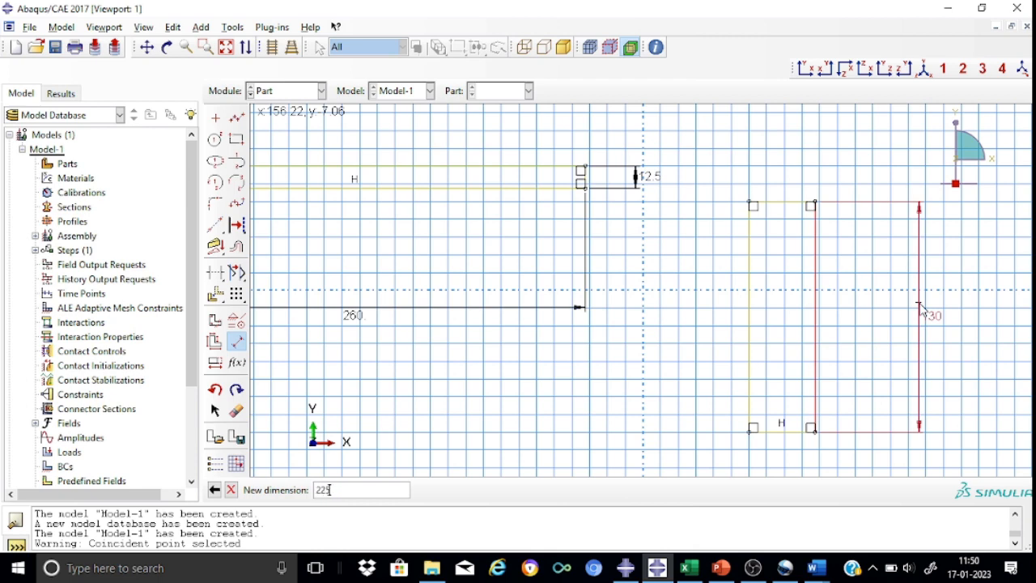
key(Return)
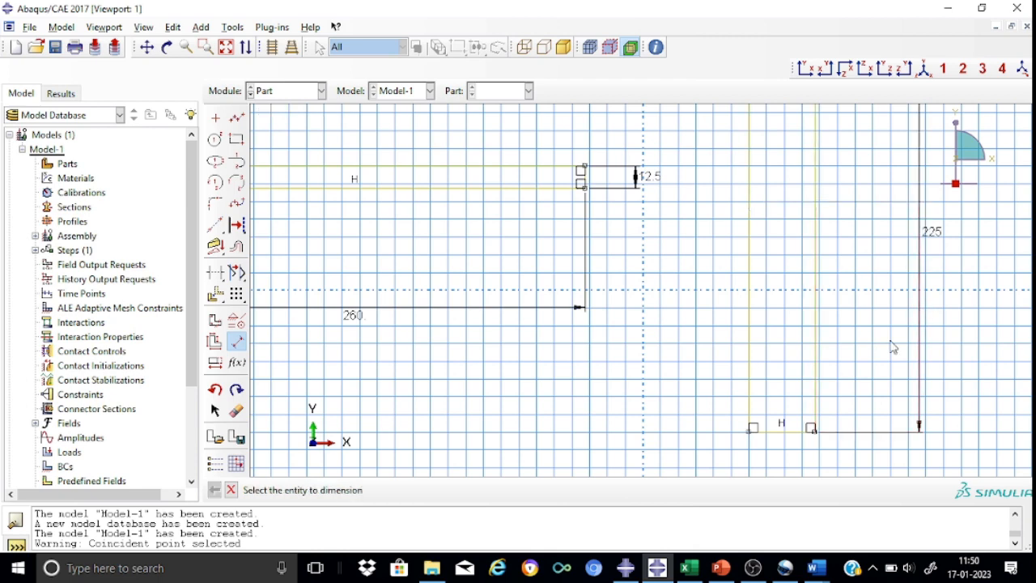
click(793, 438)
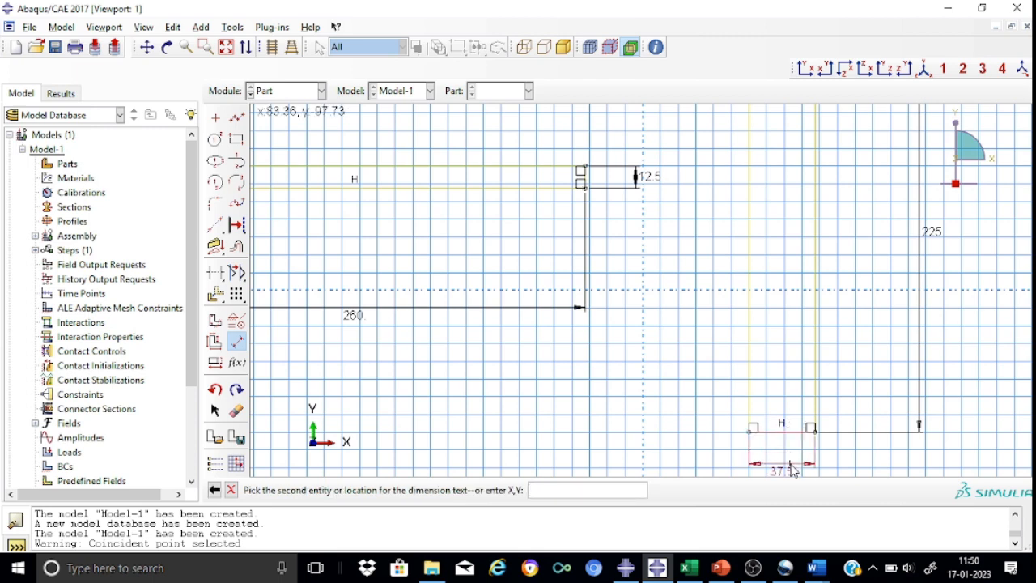
click(793, 469)
text(7.5)
key(Return)
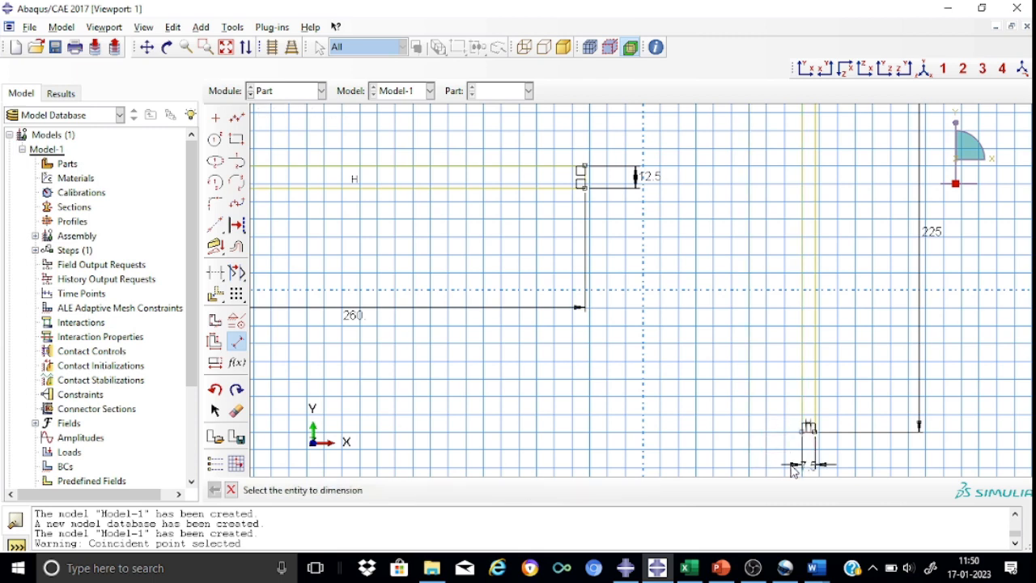
Step: Move the vertical rectangle so that the midpoint of its right edge lands at 3.75,0
scroll(693, 288, up, 1)
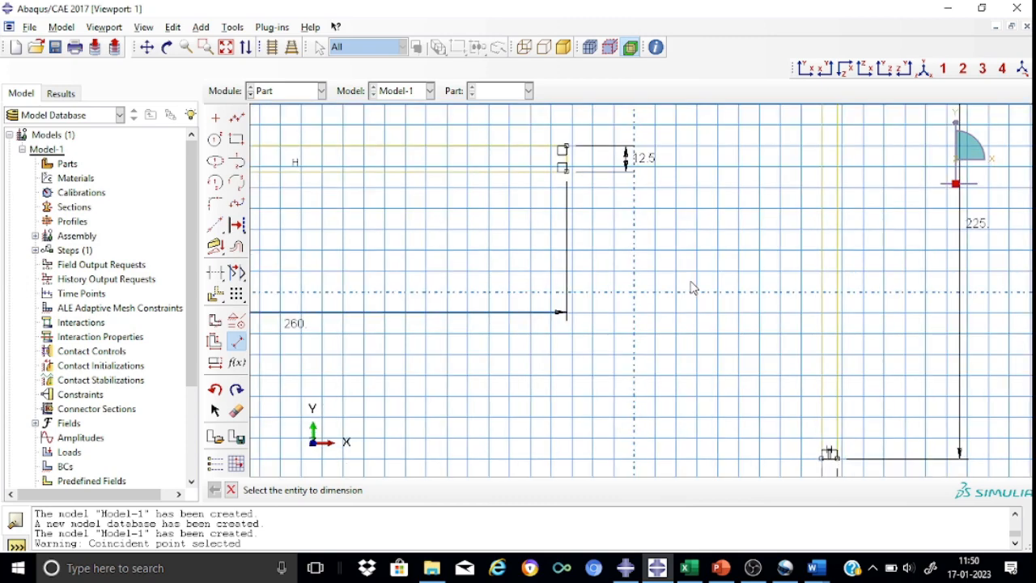
scroll(693, 289, down, 2)
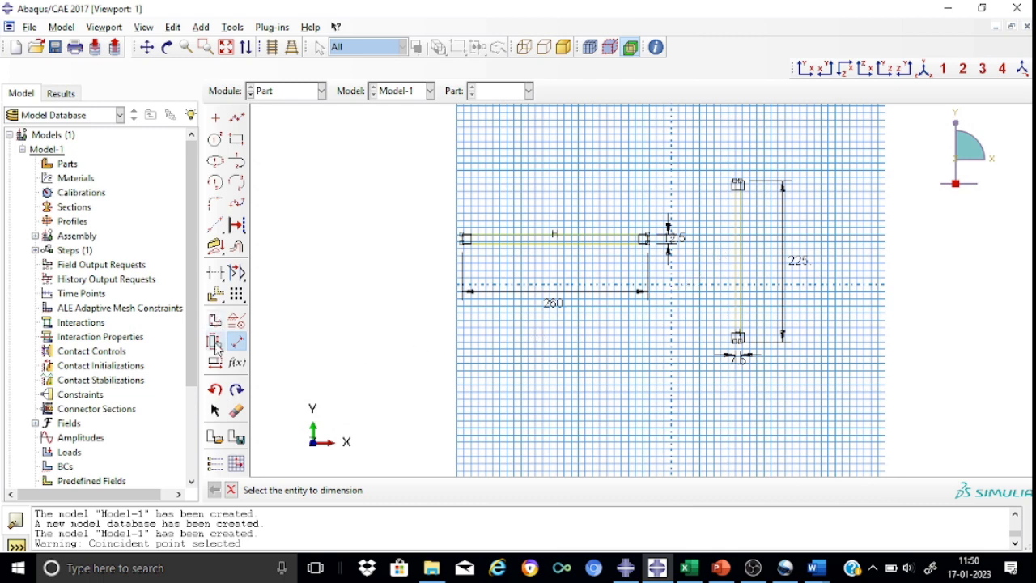
click(217, 294)
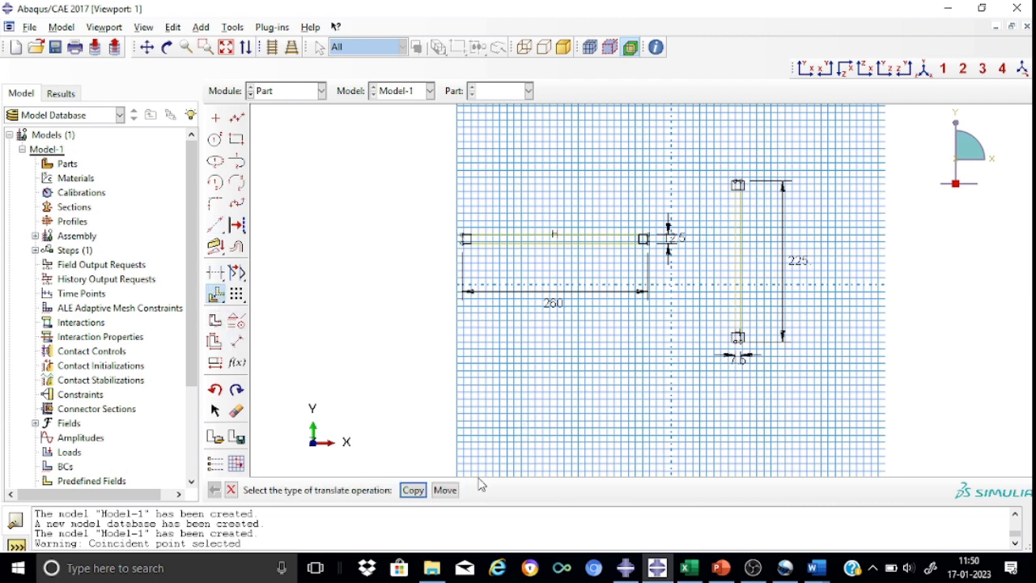
click(446, 491)
mouse_move(713, 160)
mouse_down()
mouse_move(752, 208)
mouse_move(812, 380)
mouse_up()
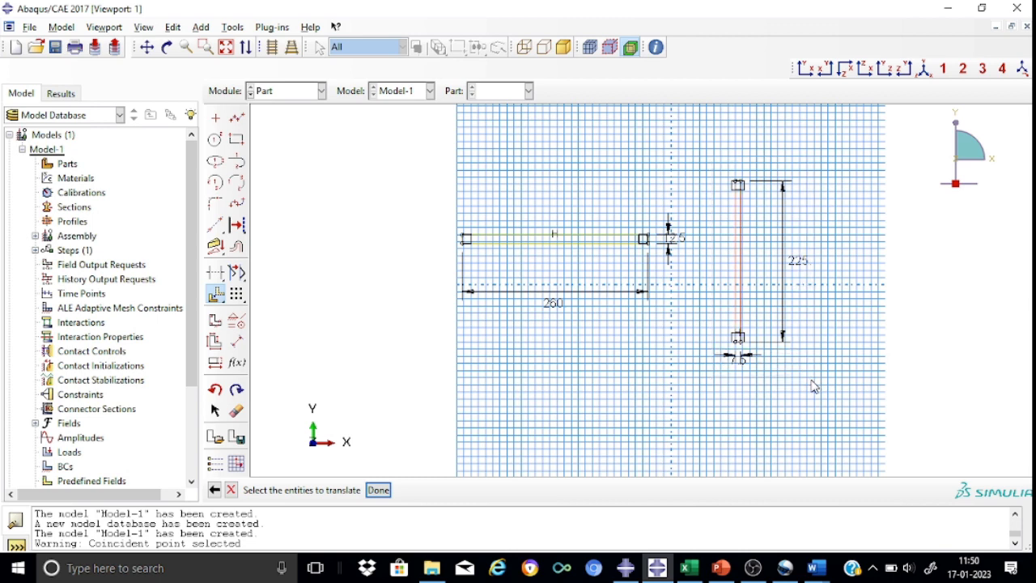
click(378, 490)
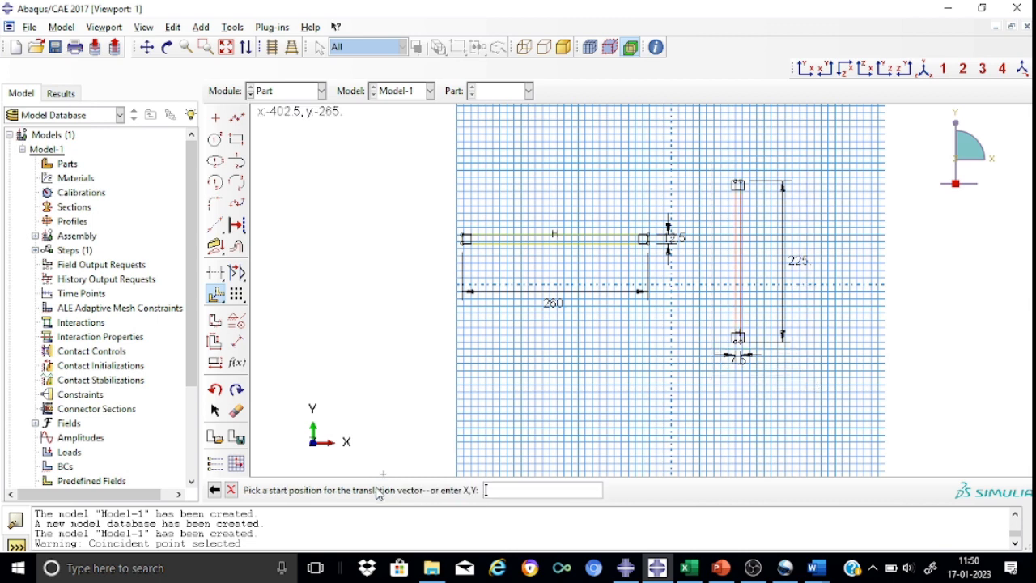
click(741, 262)
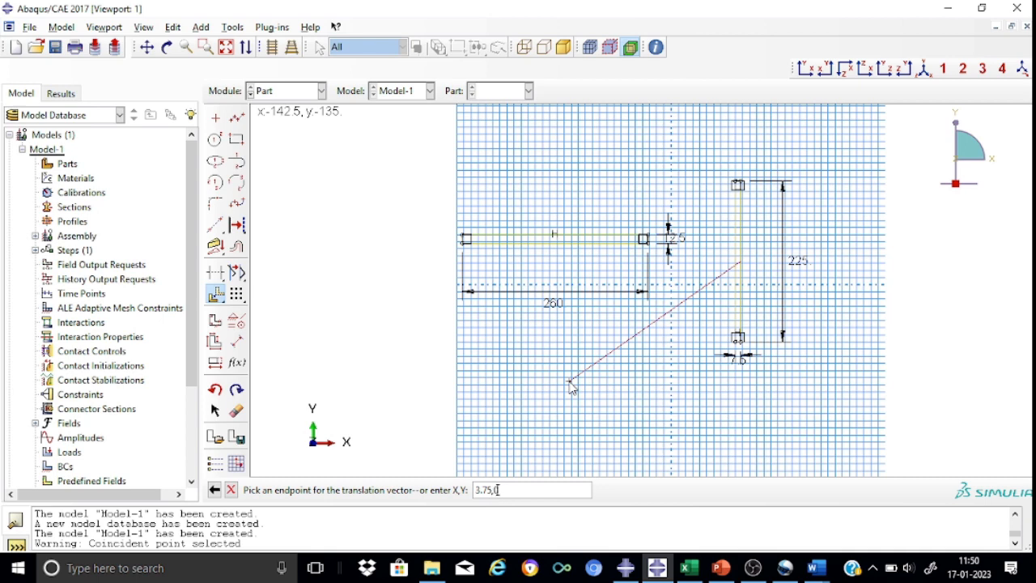
key(Return)
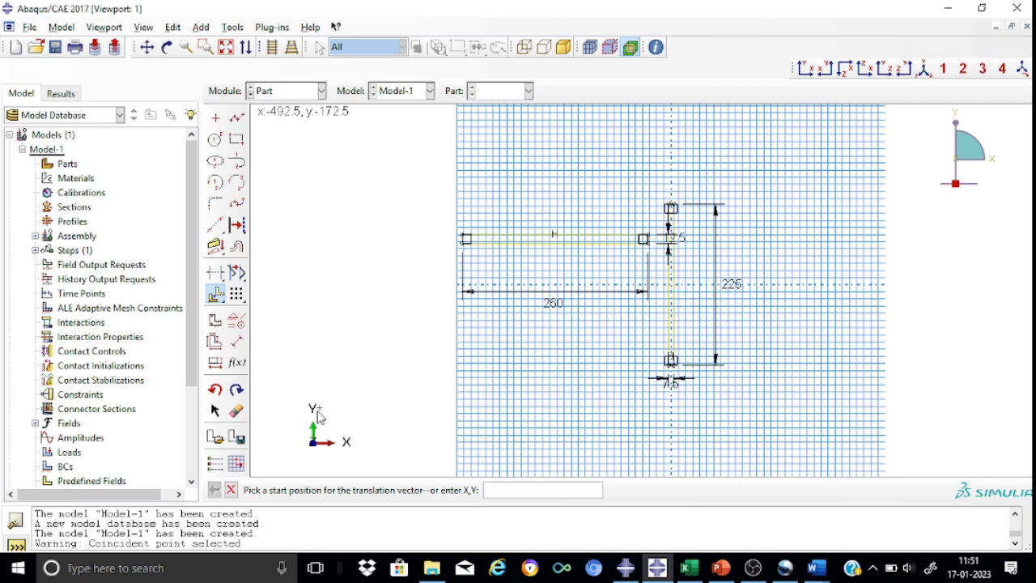
click(231, 490)
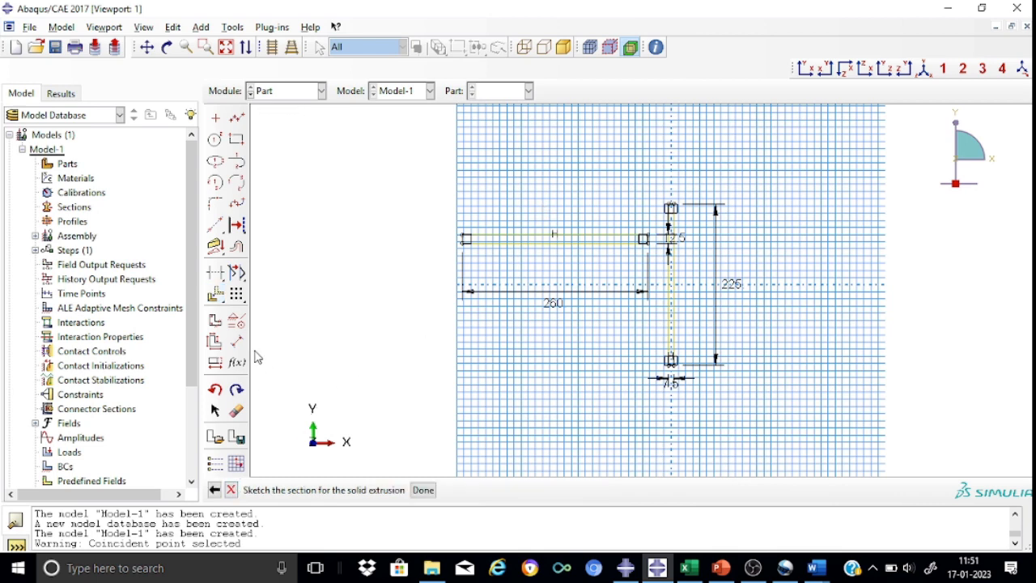
Step: Copy the horizontal rectangle from its bottom edge's midpoint onto the midpoint of the vertical rectangle's top edge
click(215, 294)
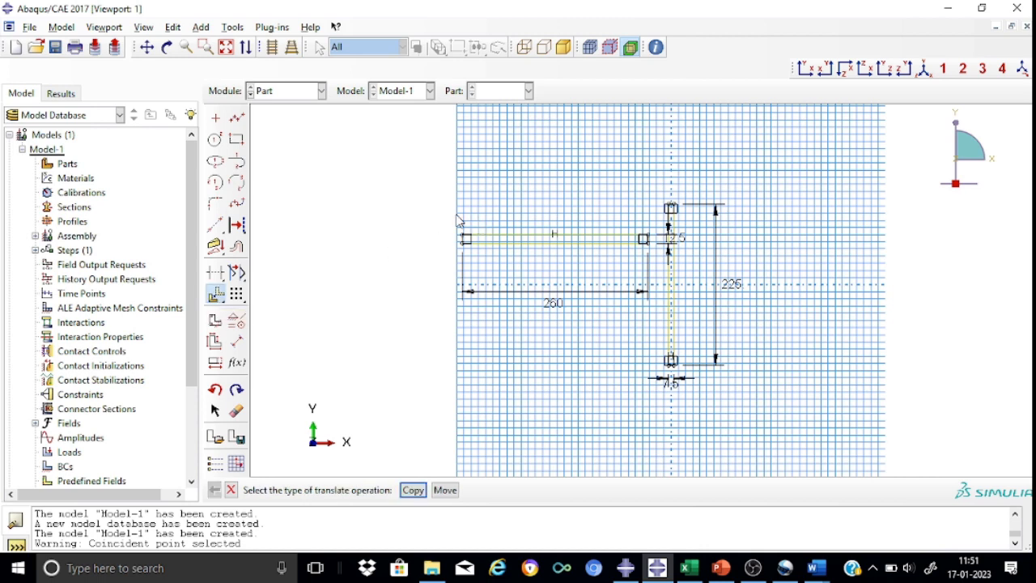
click(445, 490)
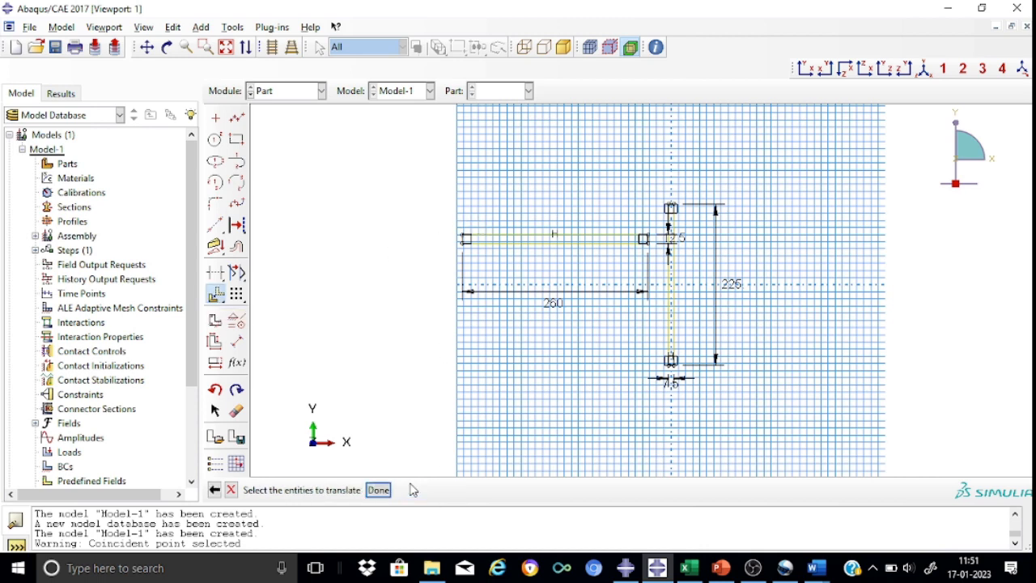
mouse_move(458, 213)
mouse_down()
mouse_move(583, 289)
mouse_move(701, 293)
mouse_move(659, 304)
mouse_up()
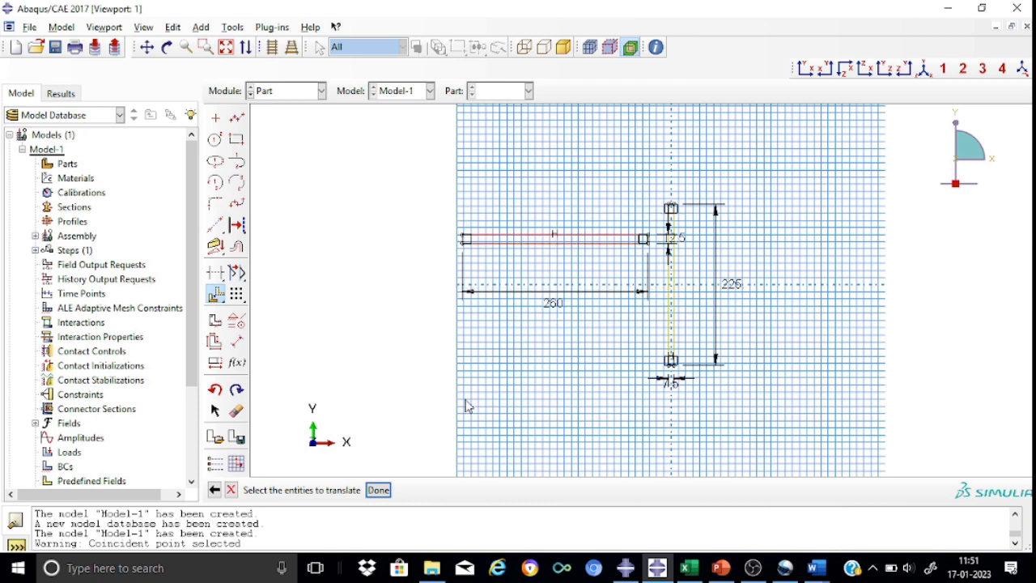
click(378, 490)
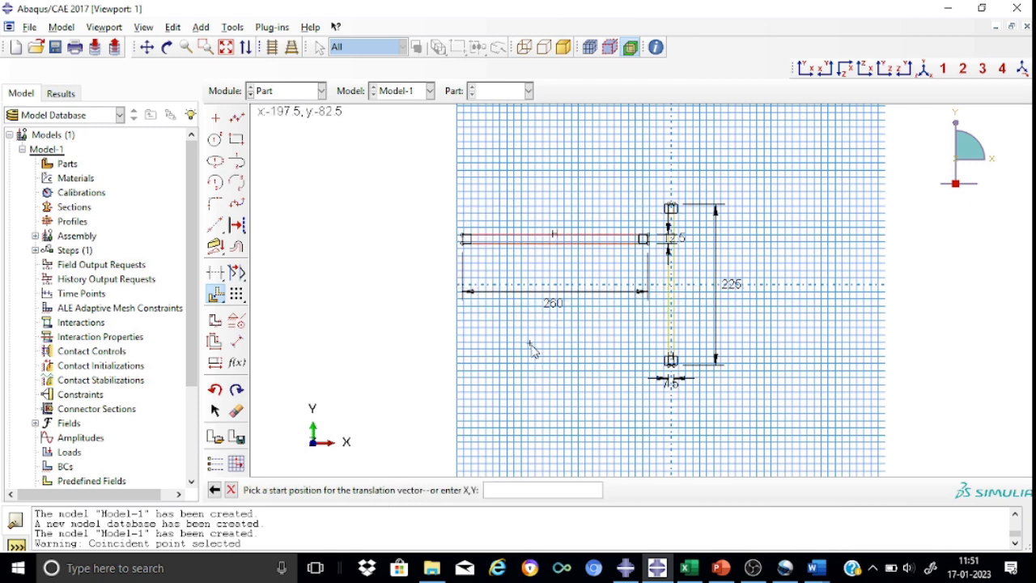
click(555, 246)
scroll(701, 184, down, 2)
scroll(701, 185, up, 6)
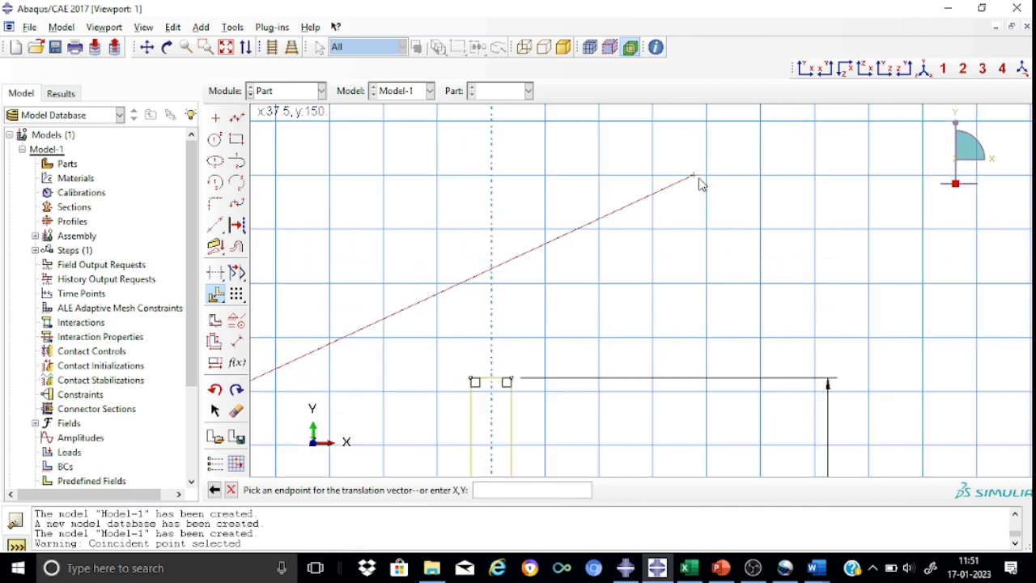
click(494, 381)
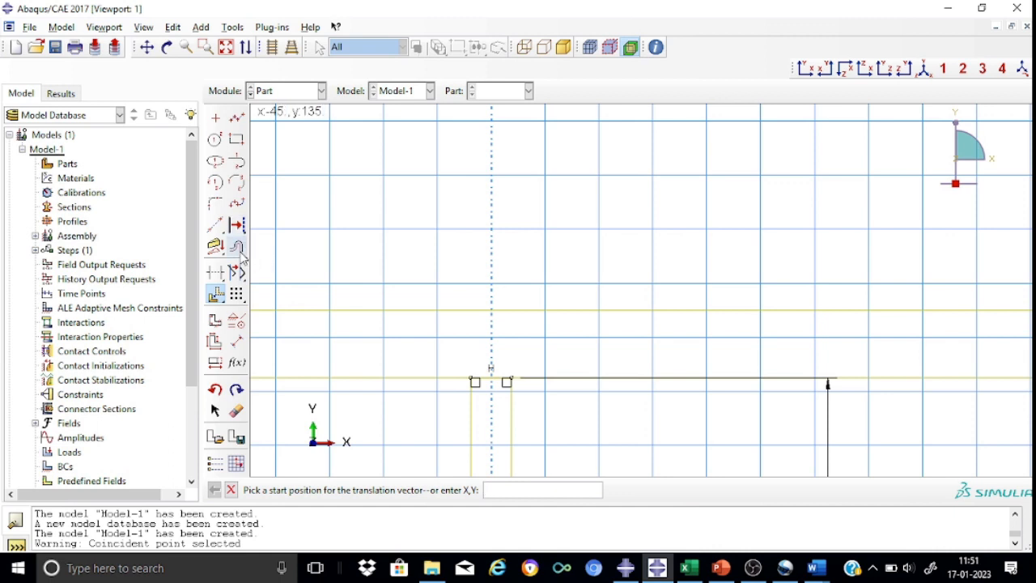
Step: Auto-trim the short edge segment where the top of the vertical rectangle meets the copied horizontal rectangle
click(216, 274)
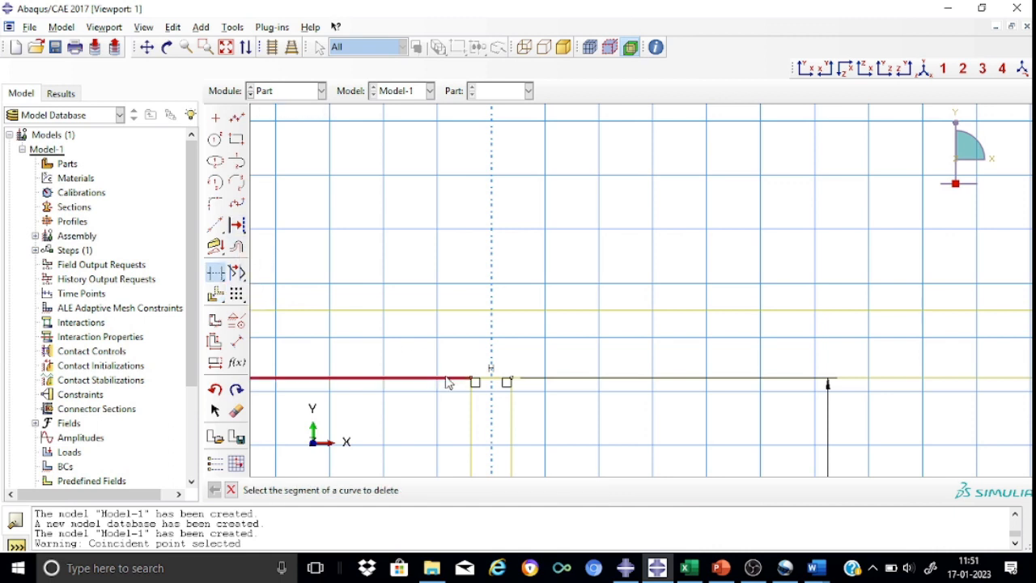
click(498, 380)
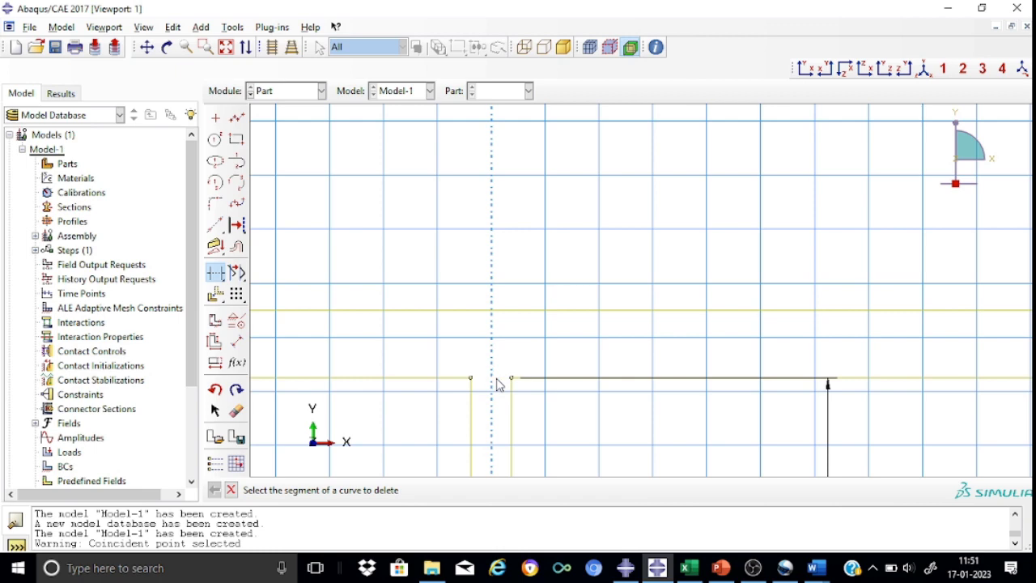
scroll(583, 220, down, 5)
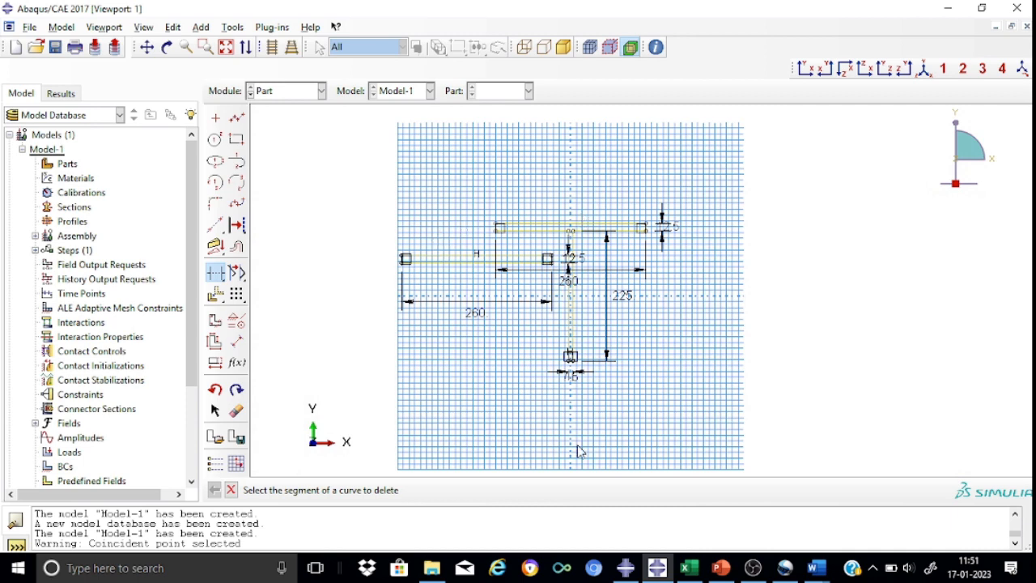
Step: Move the original horizontal rectangle from its top edge's midpoint onto the midpoint of the vertical rectangle's bottom edge
click(215, 294)
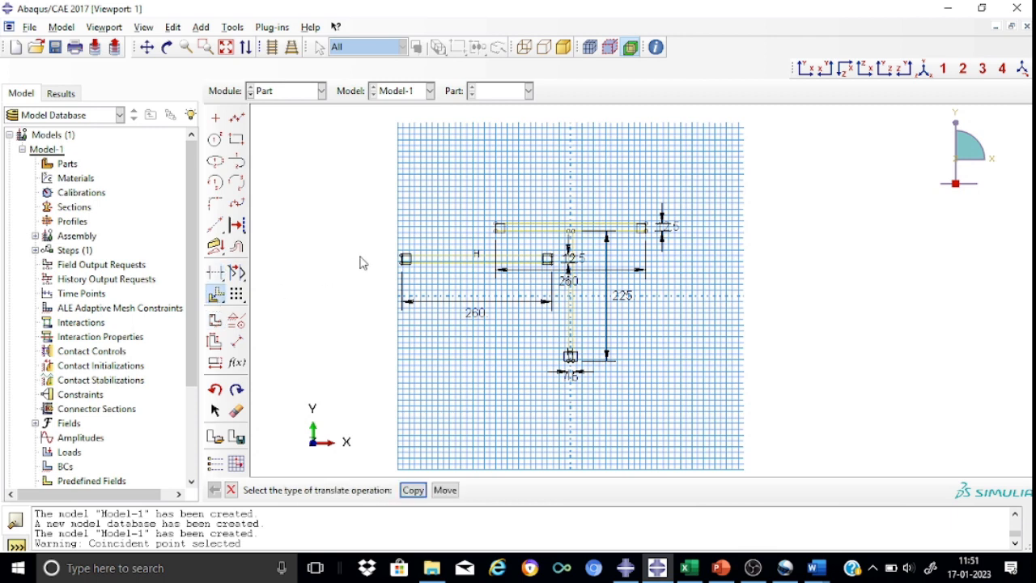
click(445, 492)
mouse_move(402, 245)
mouse_down()
mouse_move(481, 320)
mouse_move(558, 320)
mouse_up()
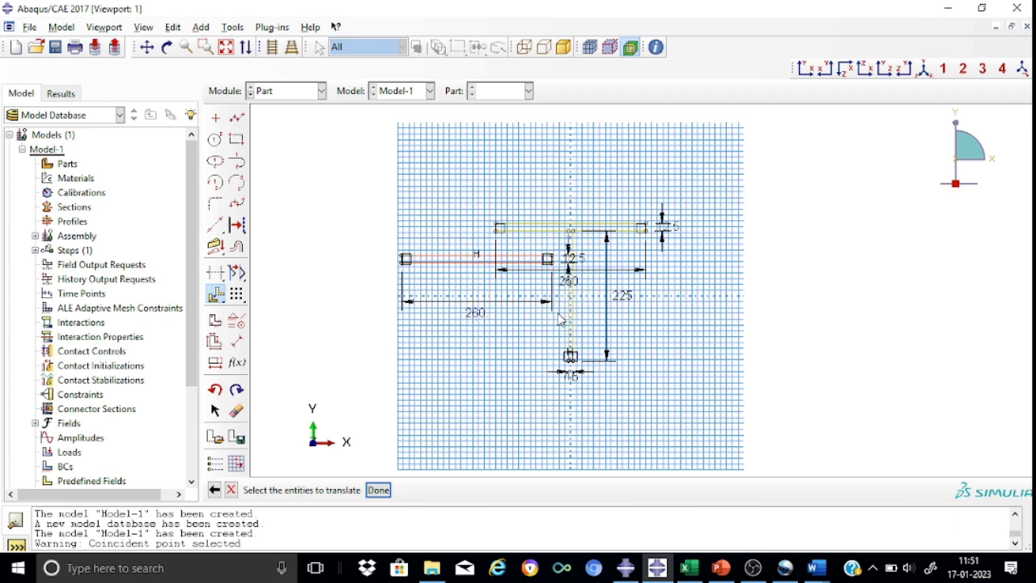
click(377, 491)
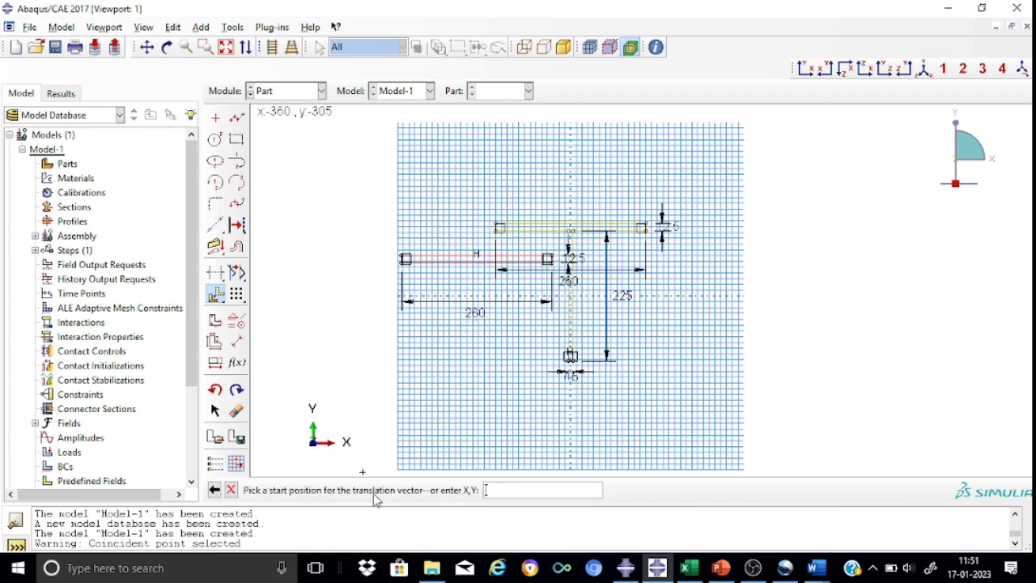
click(477, 258)
scroll(599, 357, up, 2)
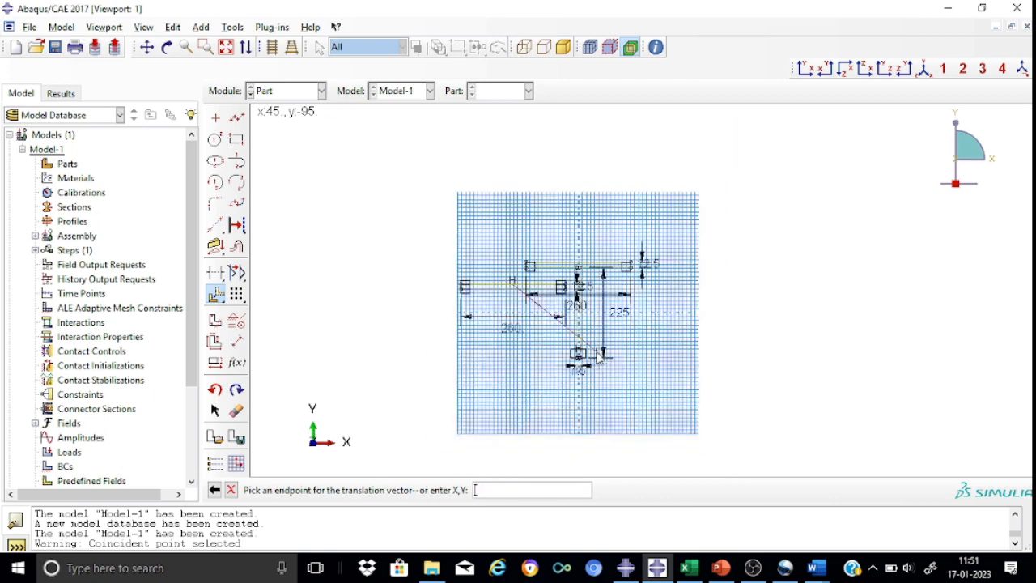
scroll(599, 358, up, 4)
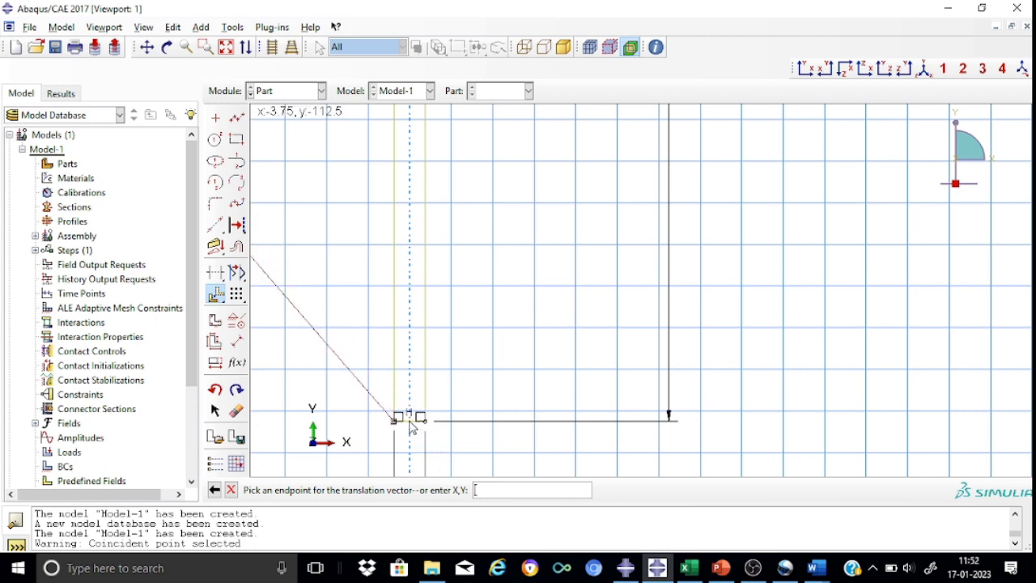
scroll(441, 407, down, 2)
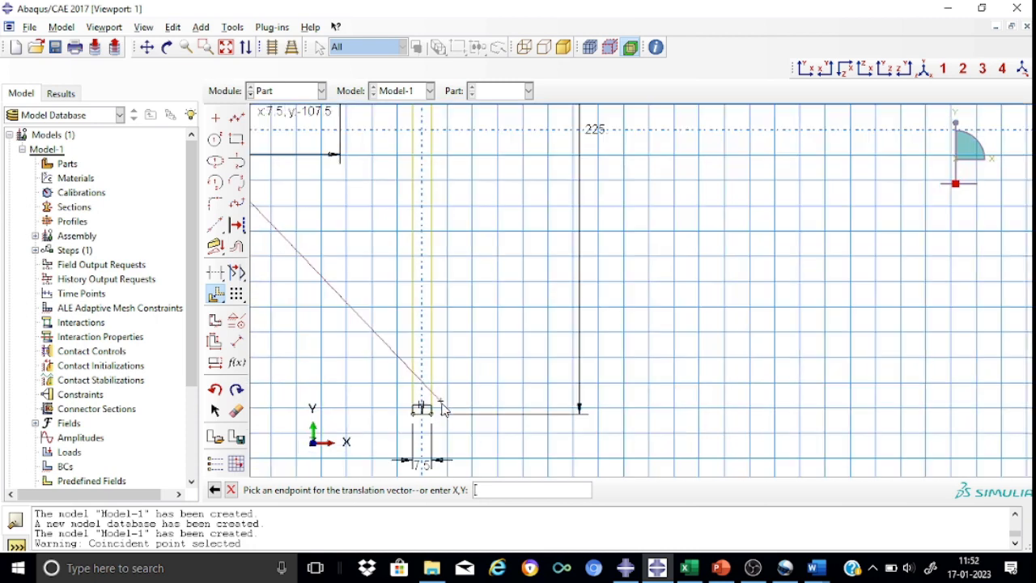
scroll(441, 407, up, 4)
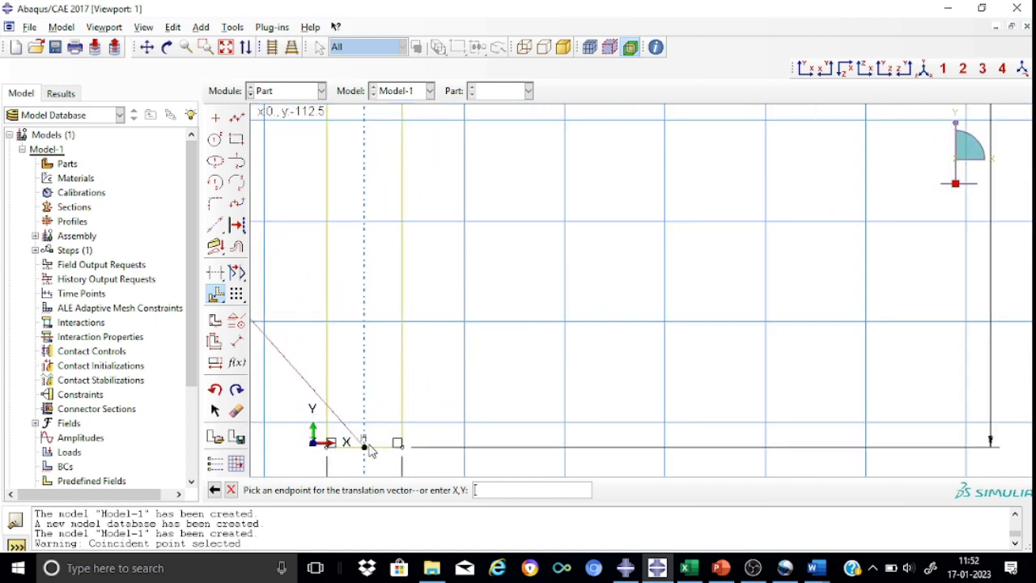
click(365, 448)
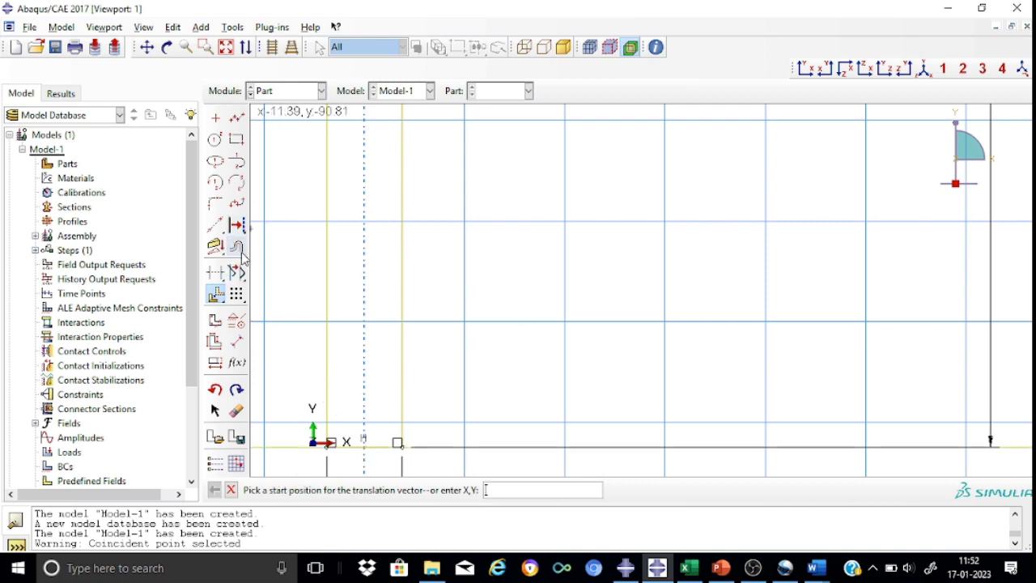
Step: Auto-trim the short edge segment where the bottom of the vertical rectangle meets the lower horizontal rectangle
click(215, 272)
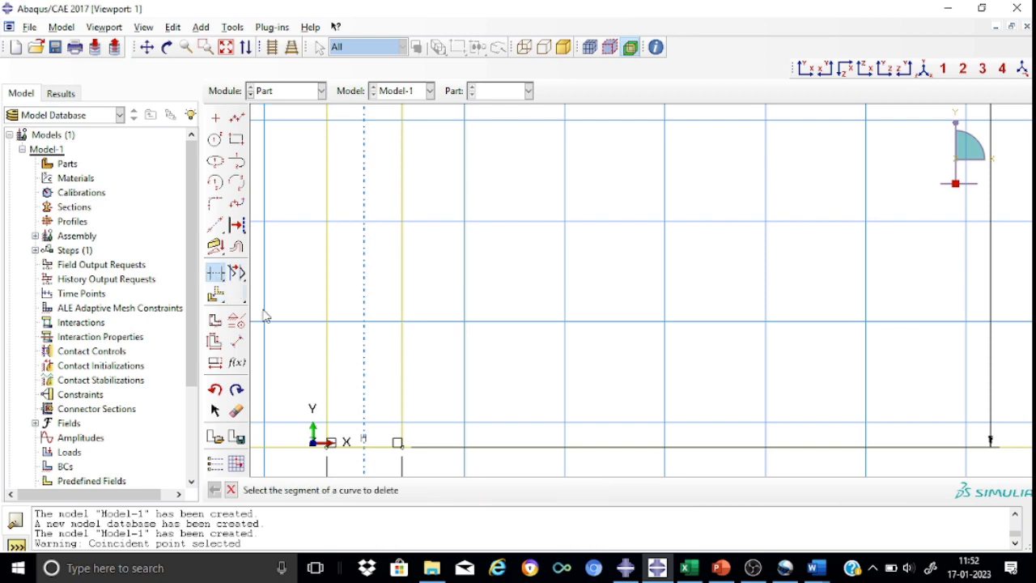
click(366, 448)
scroll(584, 262, down, 5)
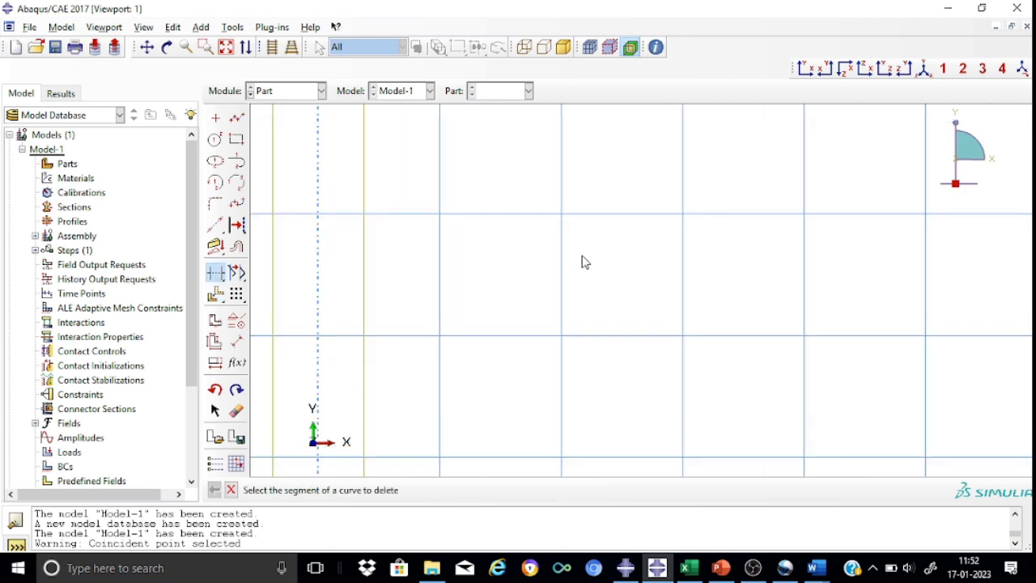
scroll(579, 266, down, 2)
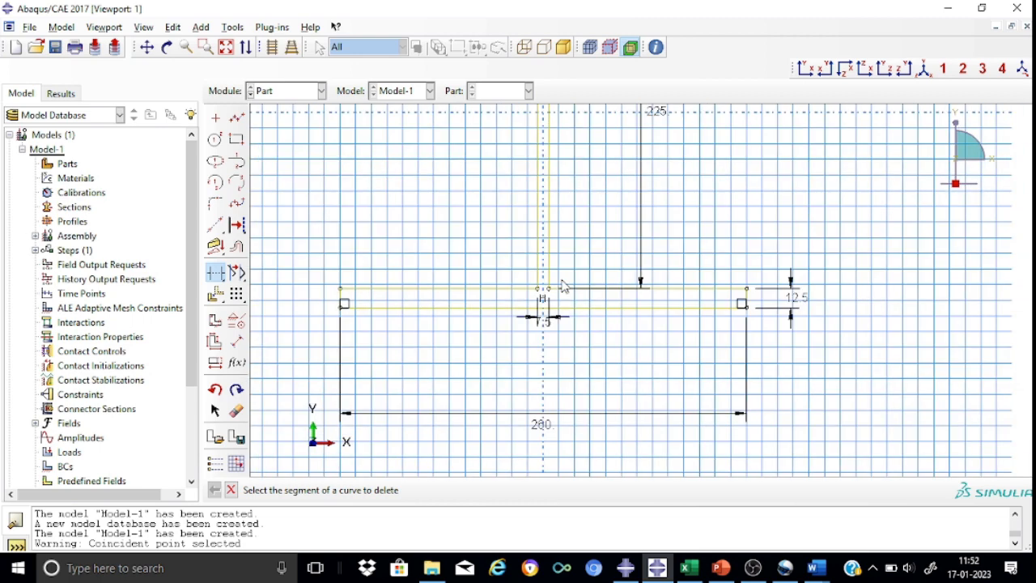
click(146, 48)
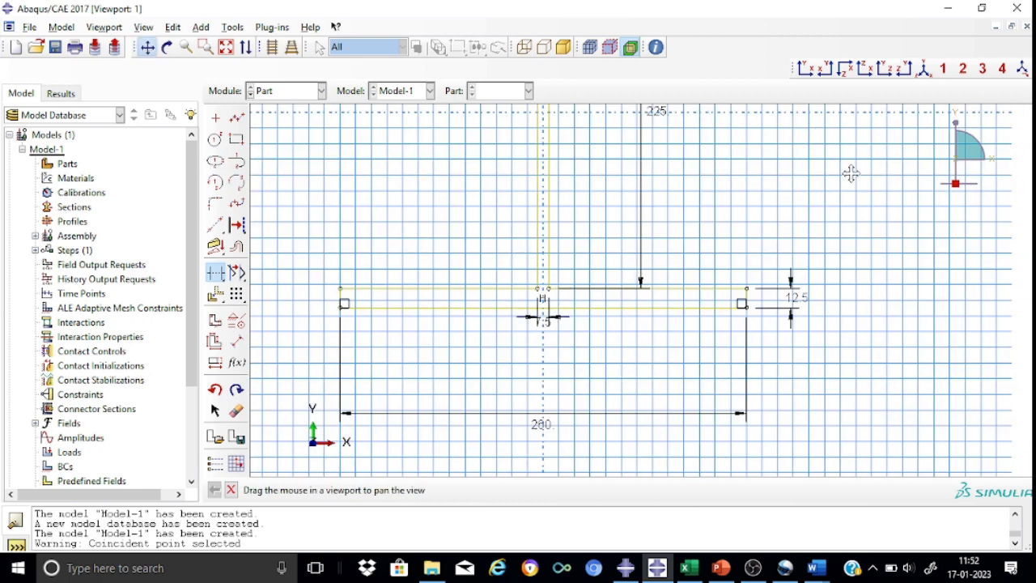
drag(851, 185, 853, 312)
drag(847, 185, 854, 340)
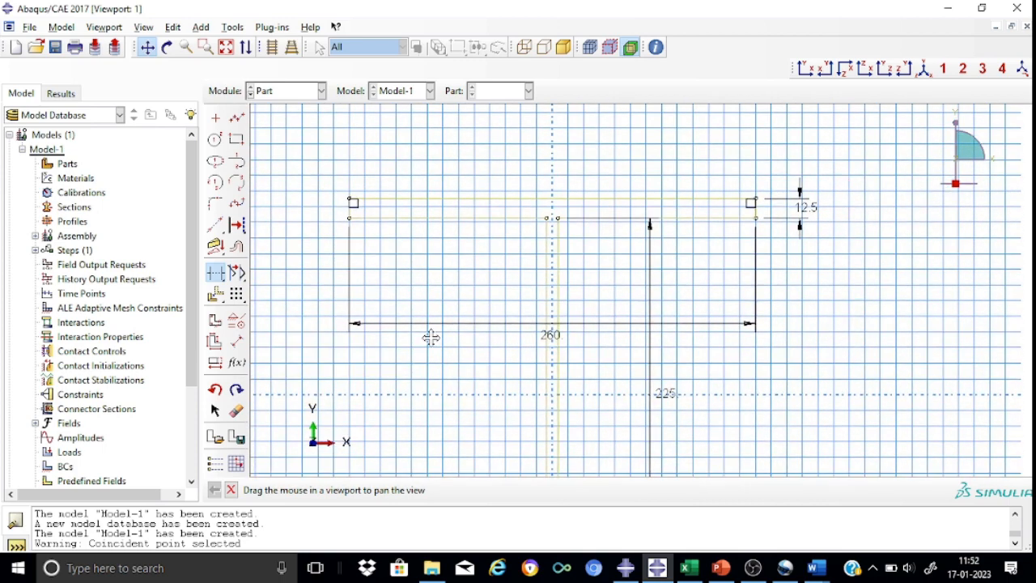
click(230, 491)
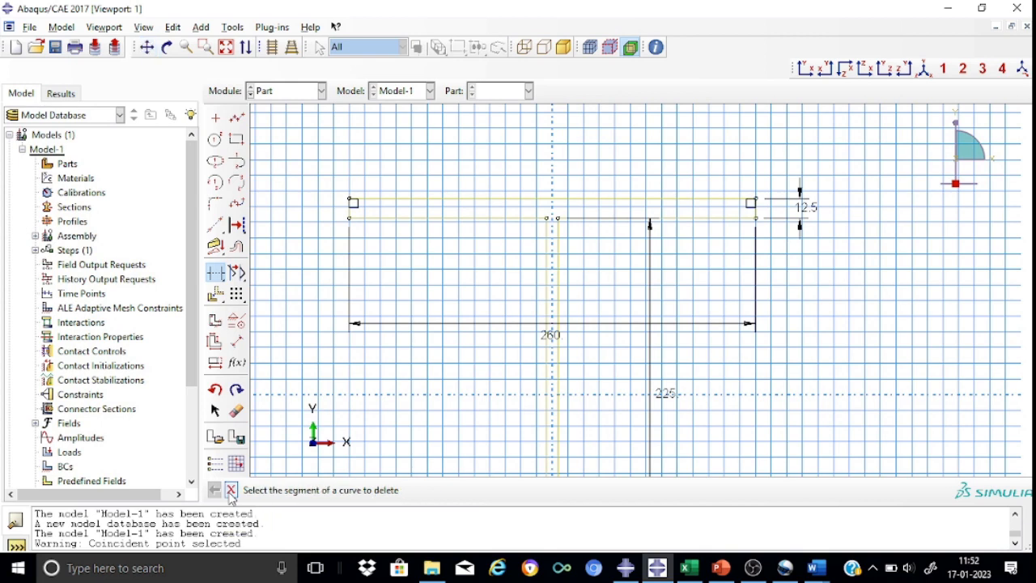
click(231, 490)
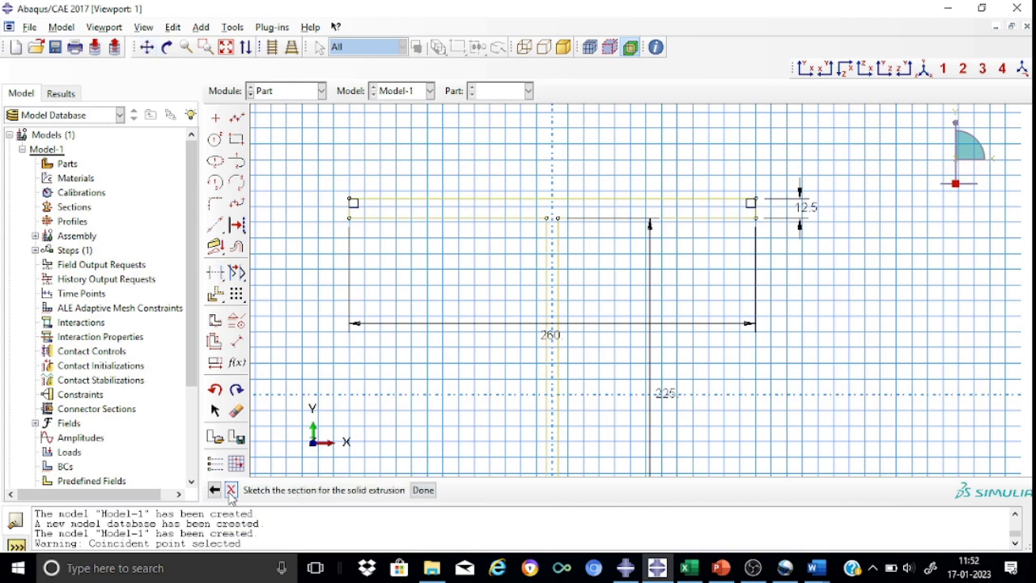
Step: Finish the I-section sketch and extrude it as a solid to a depth of 1500
click(423, 491)
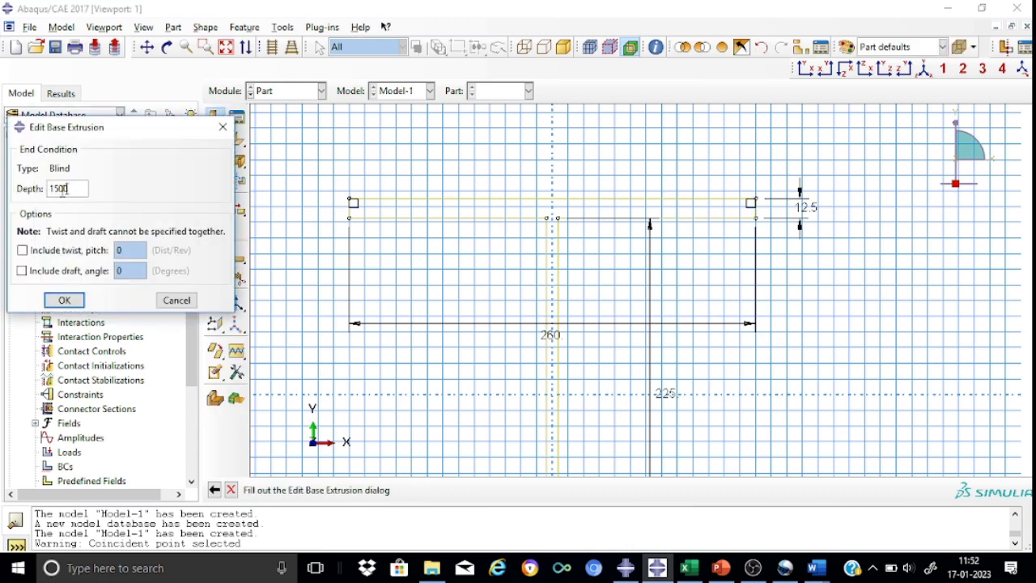
text(1500)
click(65, 300)
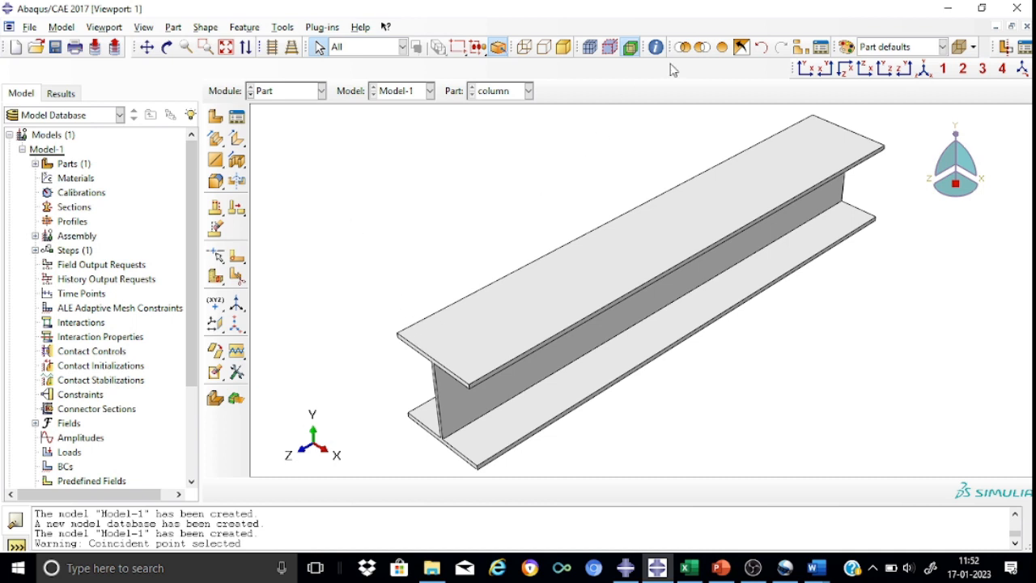
Step: Partition the column with a point-and-normal cutting plane through the web's upper-left corner, normal to the top flange's horizontal edge
click(805, 68)
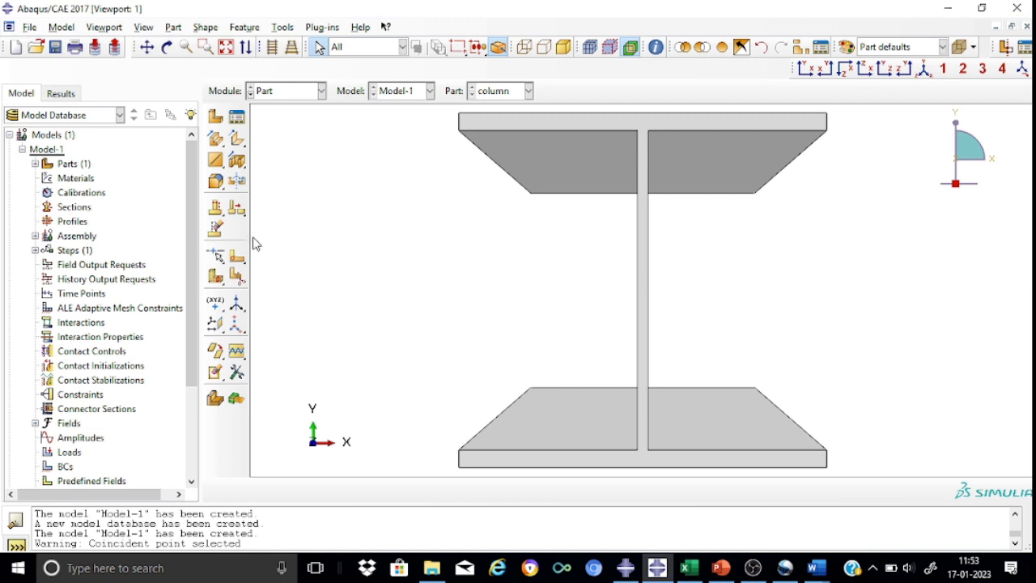
click(236, 276)
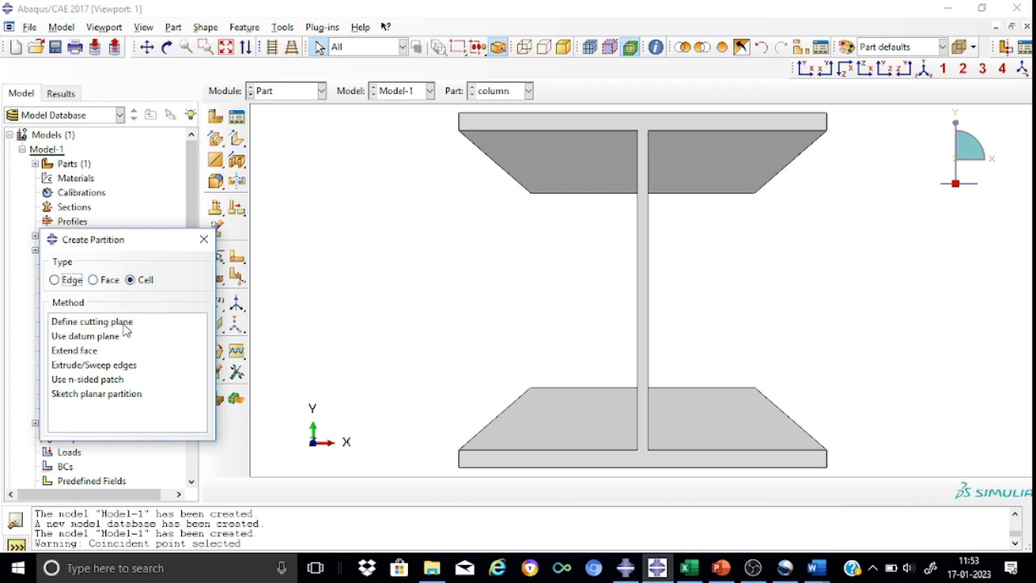
click(126, 323)
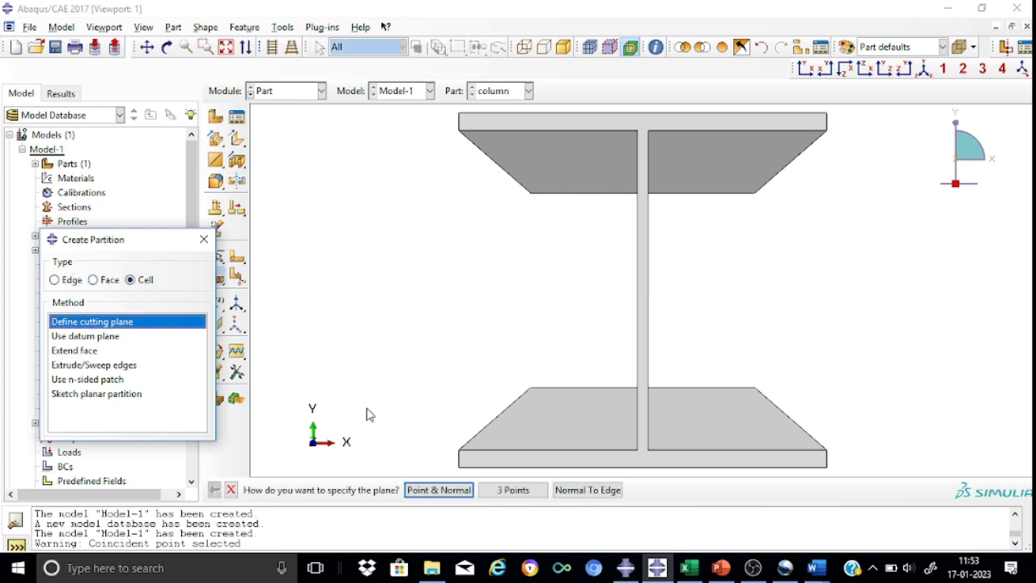
click(426, 490)
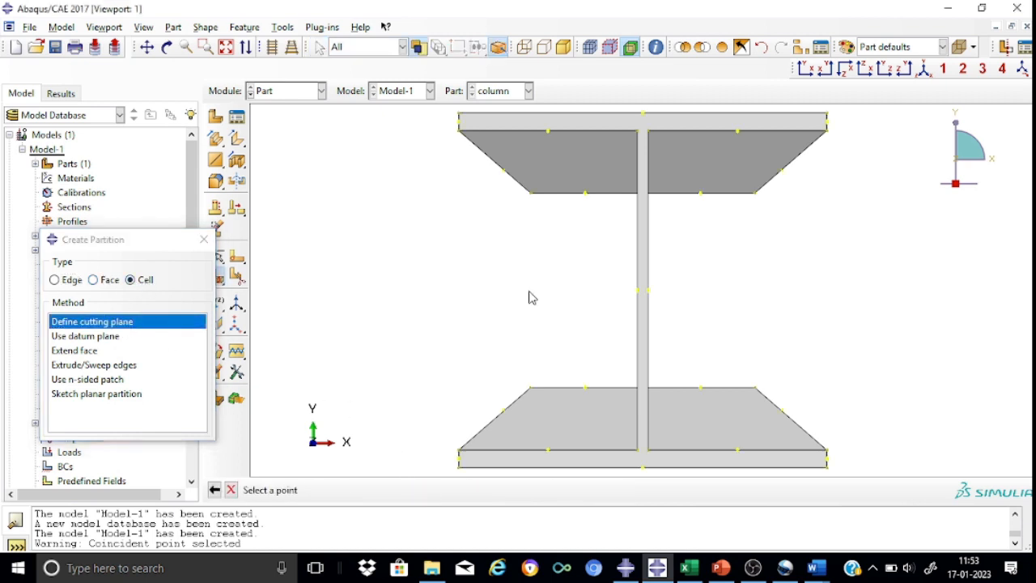
click(638, 131)
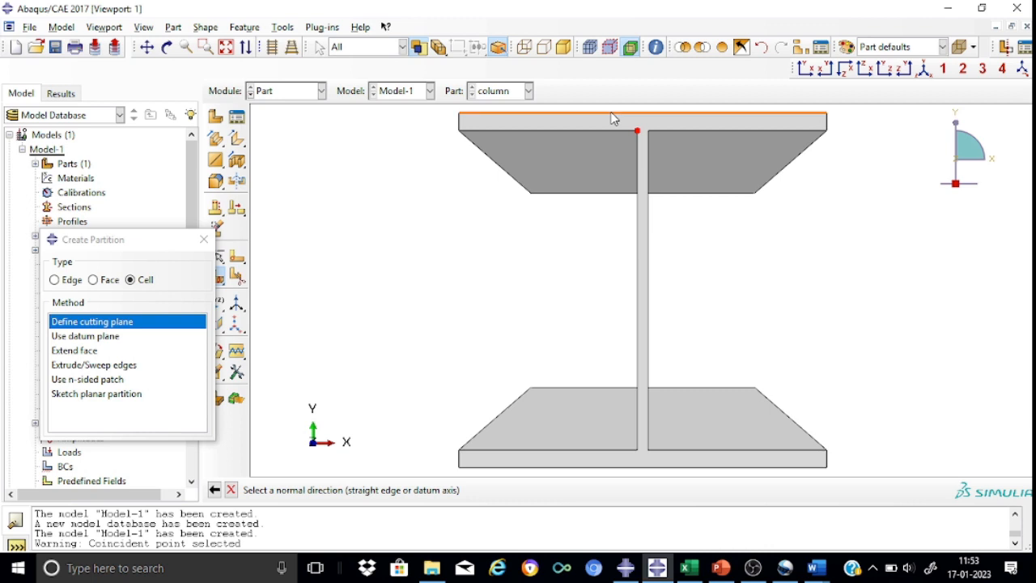
click(612, 114)
click(397, 491)
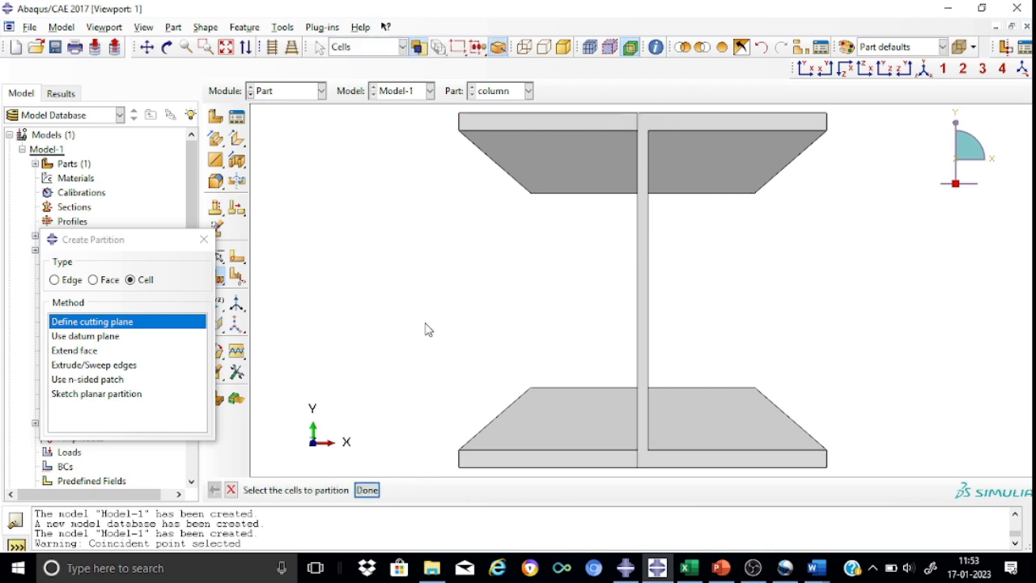
Step: Partition all cells with a point-and-normal cutting plane through the web's upper-right corner, normal to the top flange's horizontal edge
drag(407, 112, 907, 484)
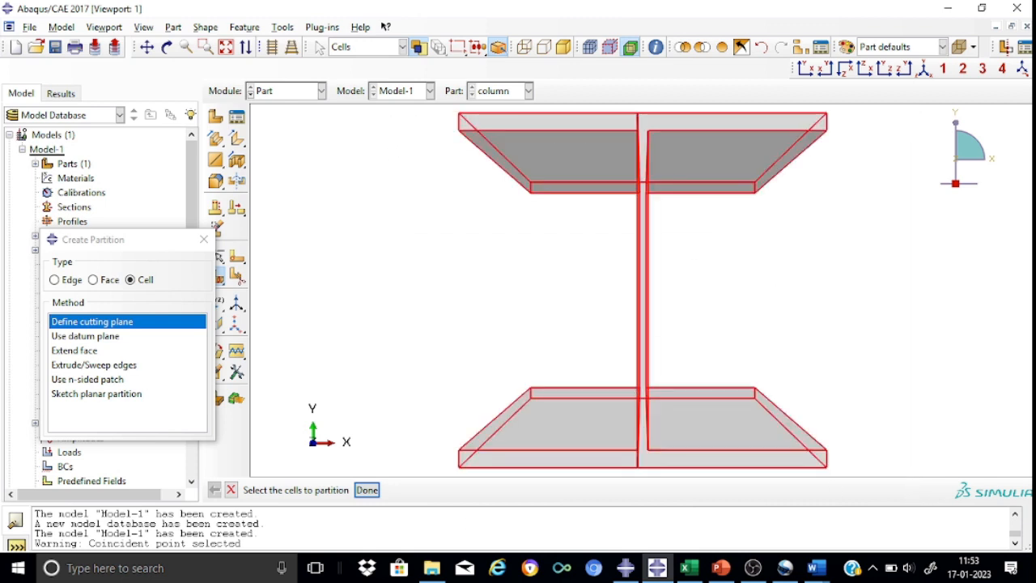
click(367, 490)
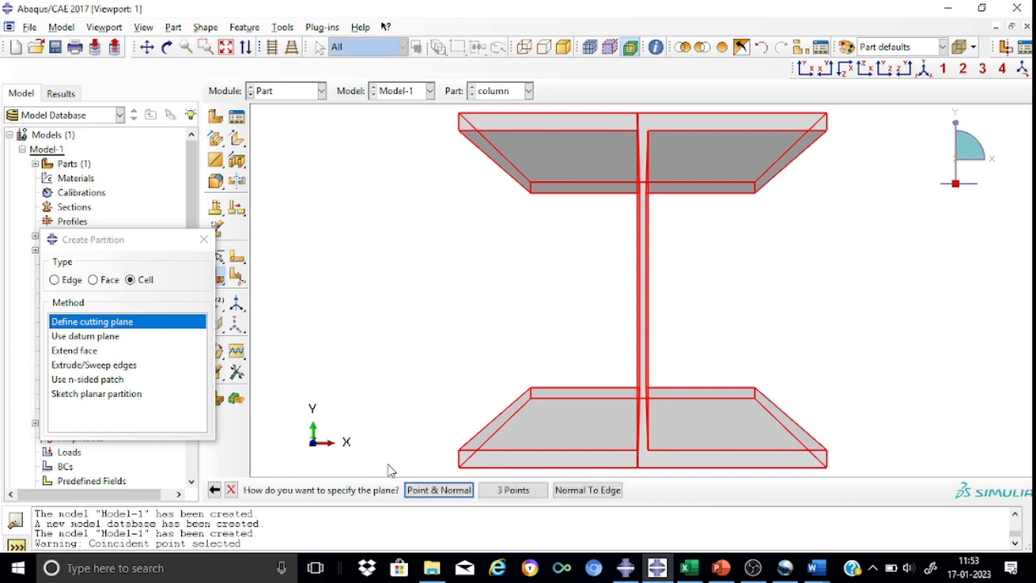
click(441, 490)
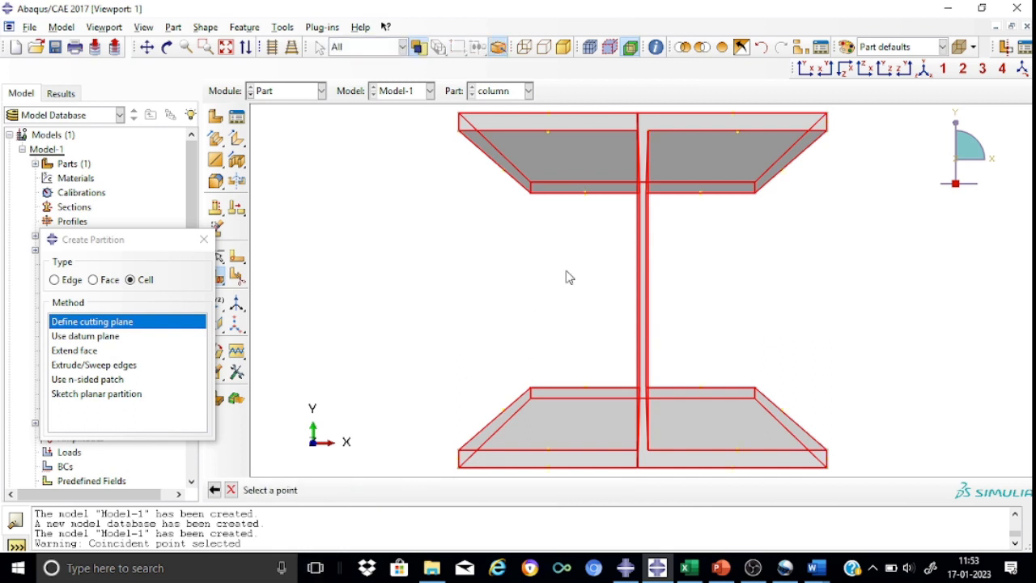
click(647, 131)
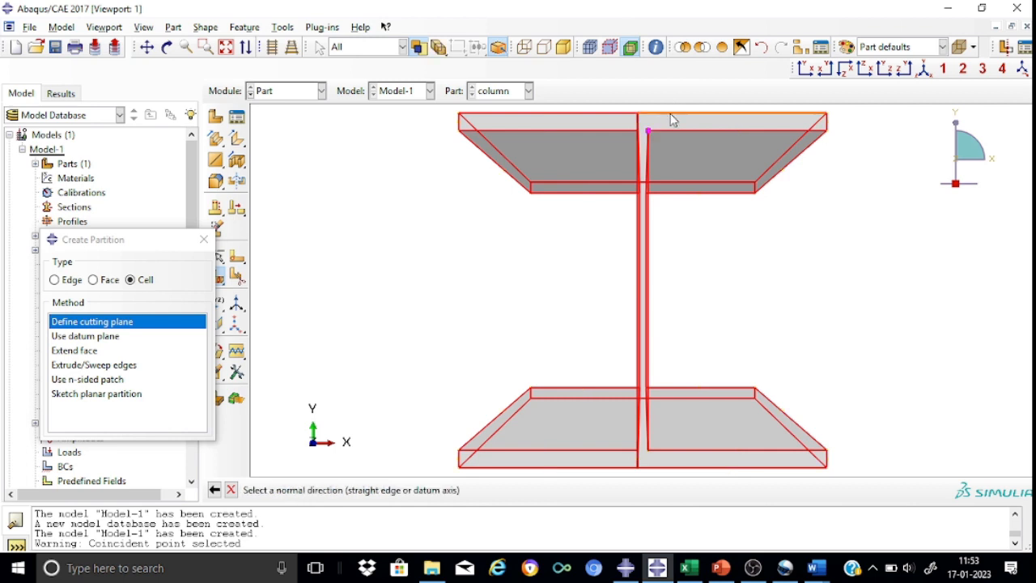
click(671, 115)
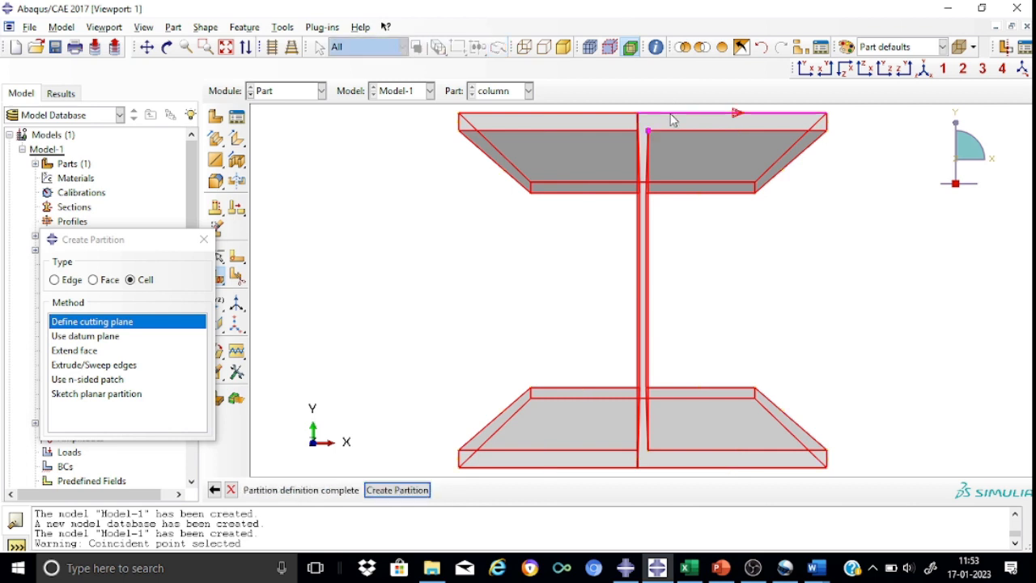
click(396, 490)
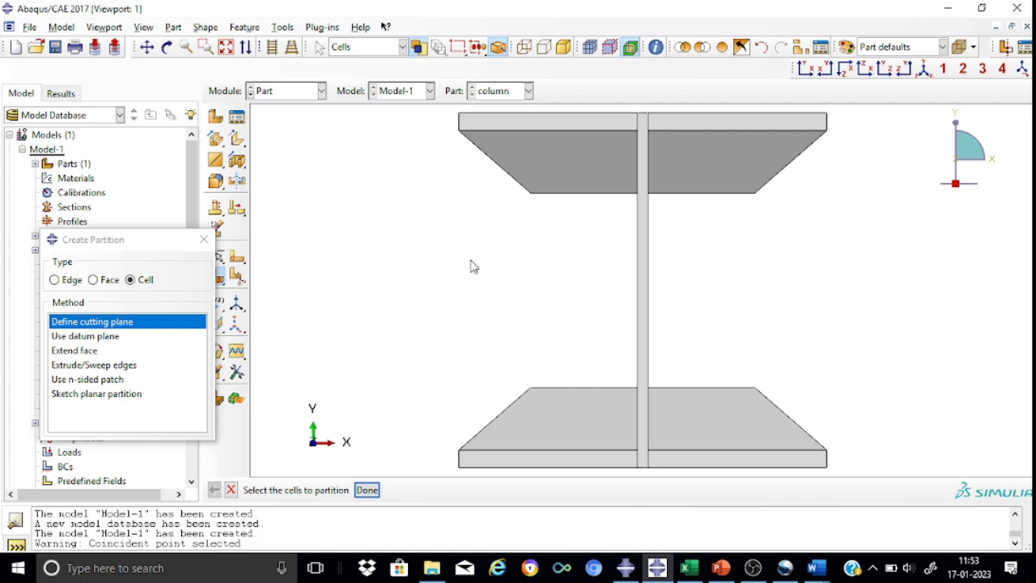
Step: Partition all cells with a point-and-normal cutting plane through the web's upper-left corner at the top flange's underside, normal to the web's vertical edge
click(502, 121)
scroll(456, 202, up, 3)
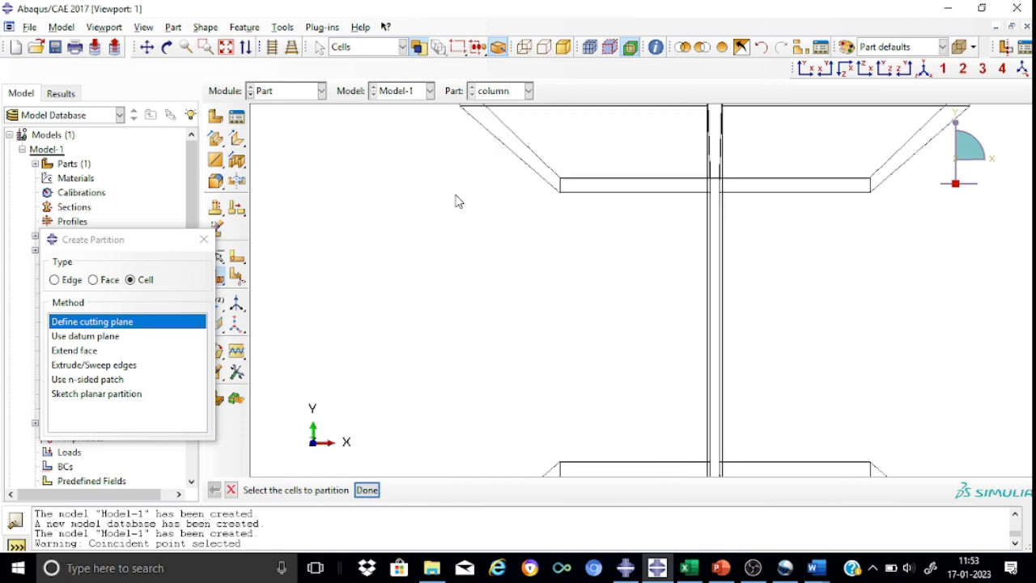
scroll(455, 201, down, 5)
drag(425, 110, 808, 423)
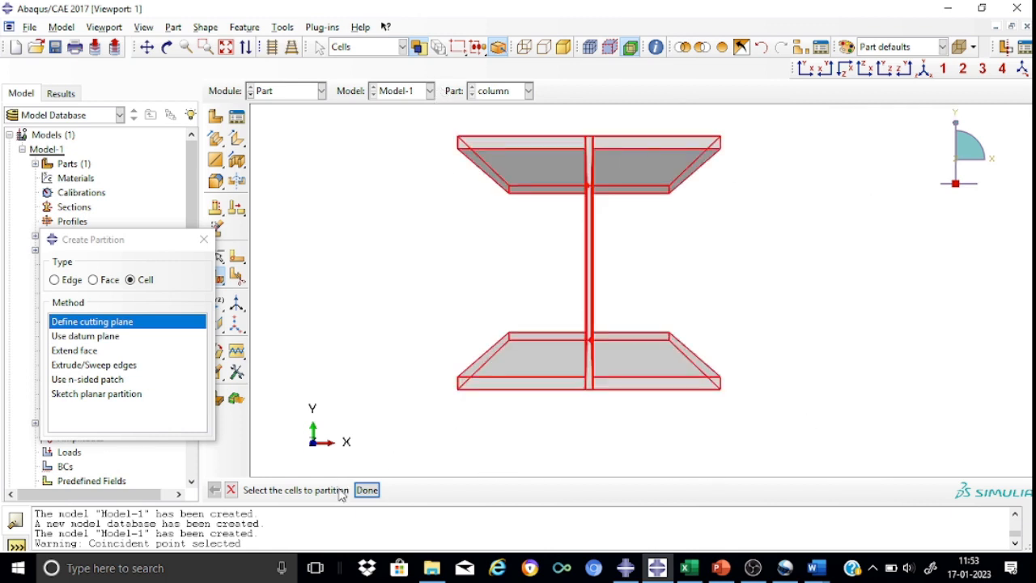
click(367, 492)
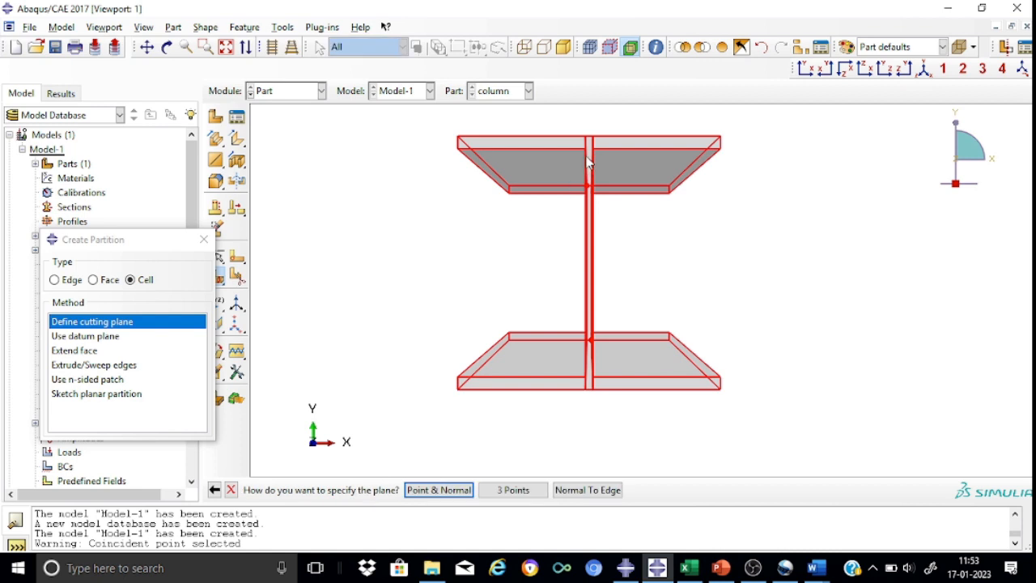
click(442, 490)
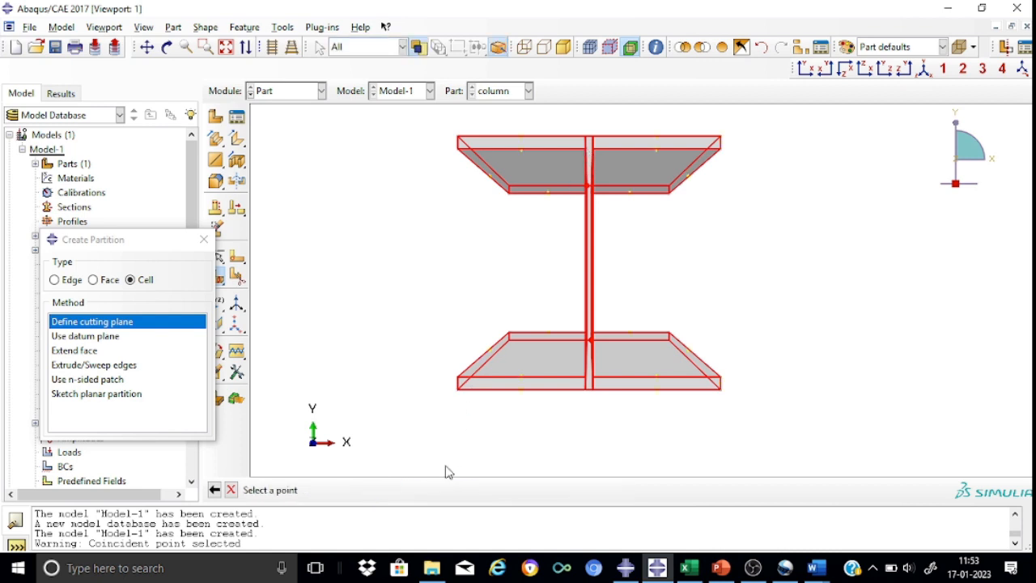
click(588, 152)
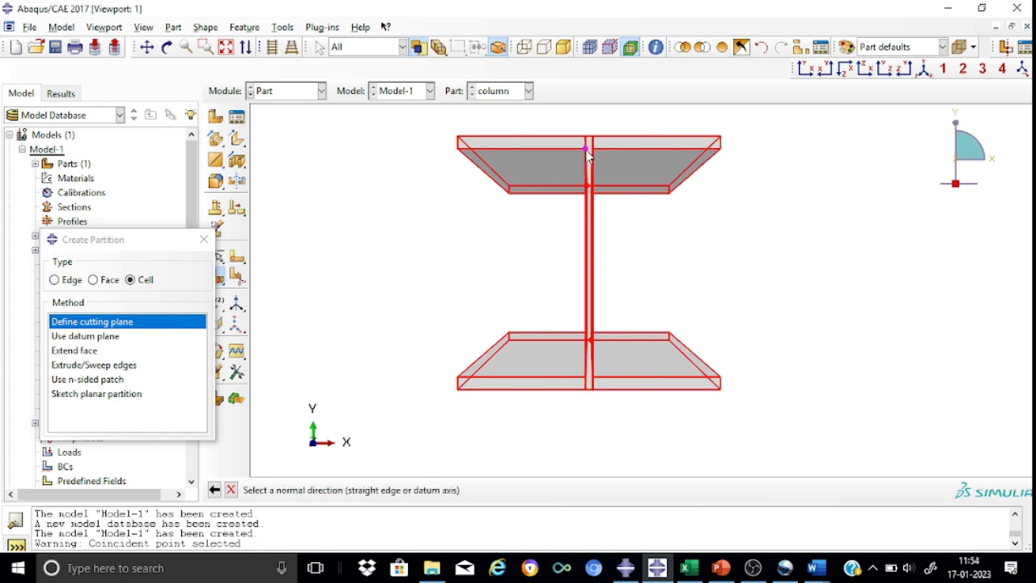
click(593, 160)
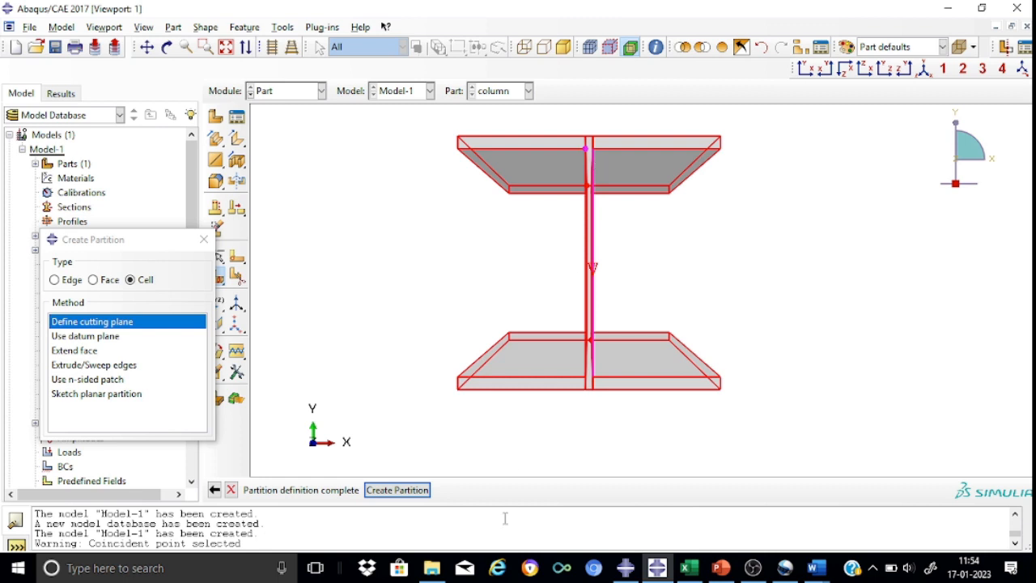
click(398, 490)
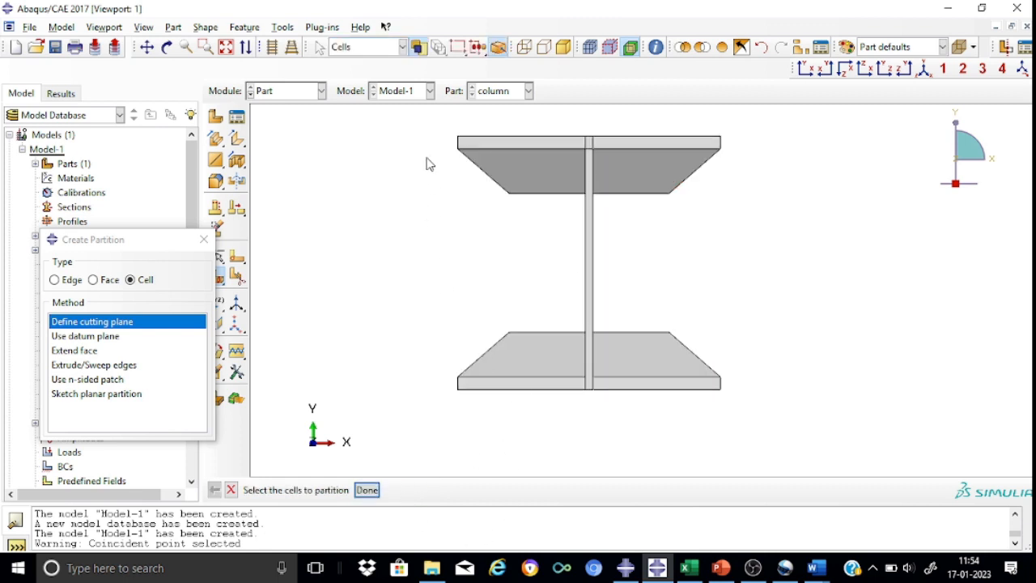
Step: Partition all cells with a point-and-normal cutting plane through the web's lower-left corner at the bottom flange, normal to a vertical edge there
drag(429, 128, 838, 435)
click(365, 489)
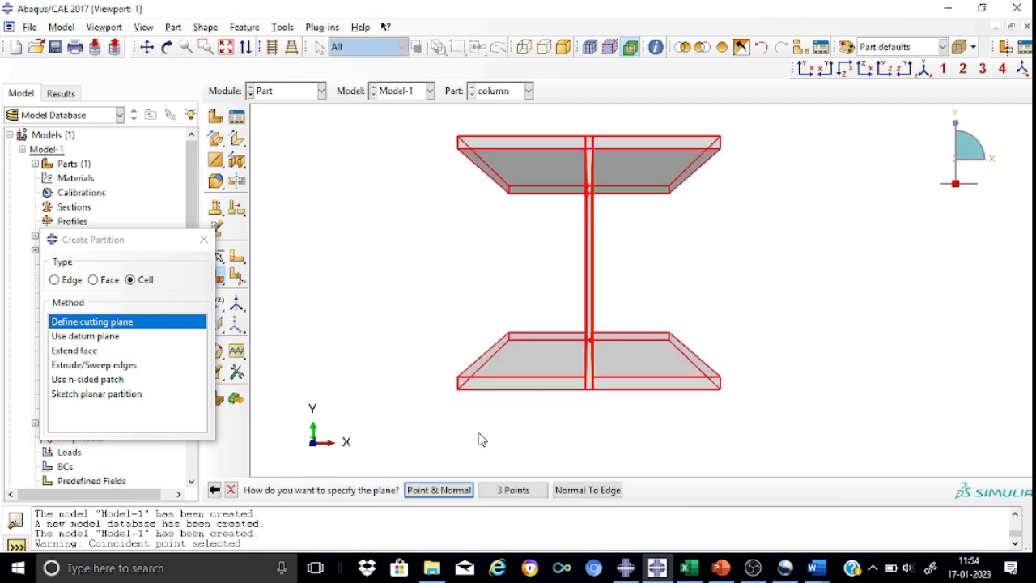
click(423, 490)
click(587, 377)
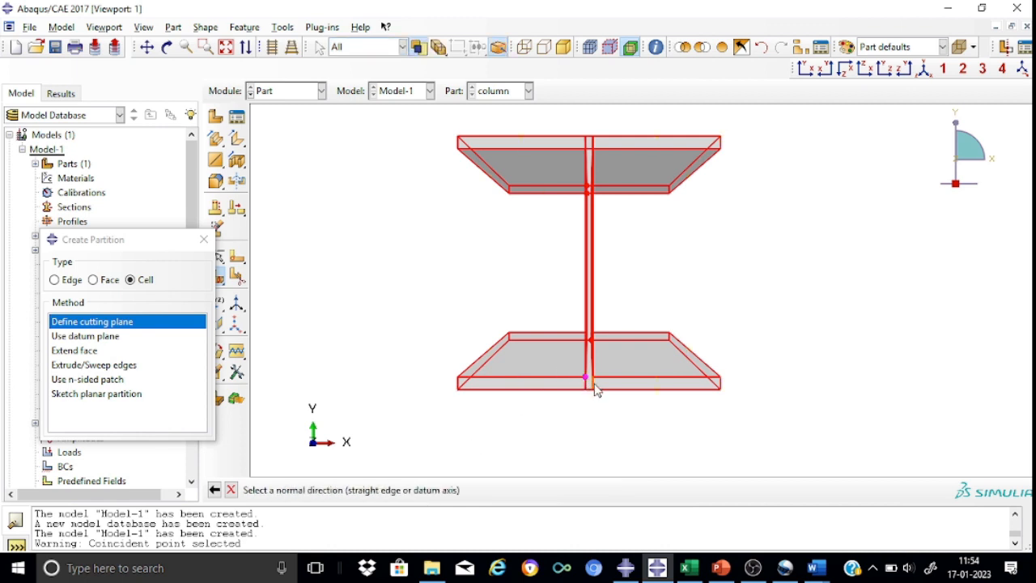
click(594, 389)
click(394, 490)
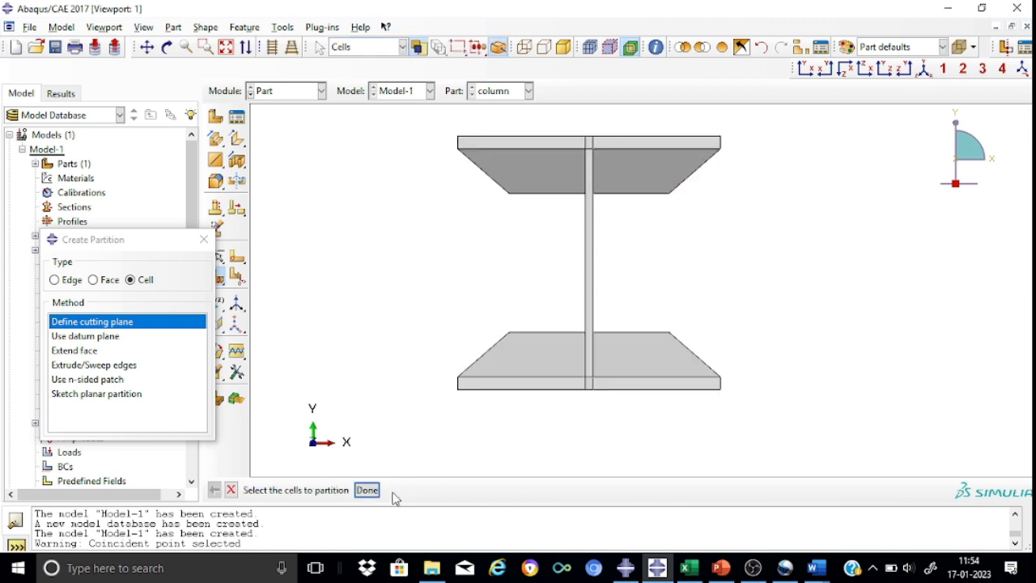
Step: Examine the partitioned column end and highlight individual flange and web cells to check the divisions at the junctions
scroll(683, 224, up, 3)
scroll(682, 224, down, 3)
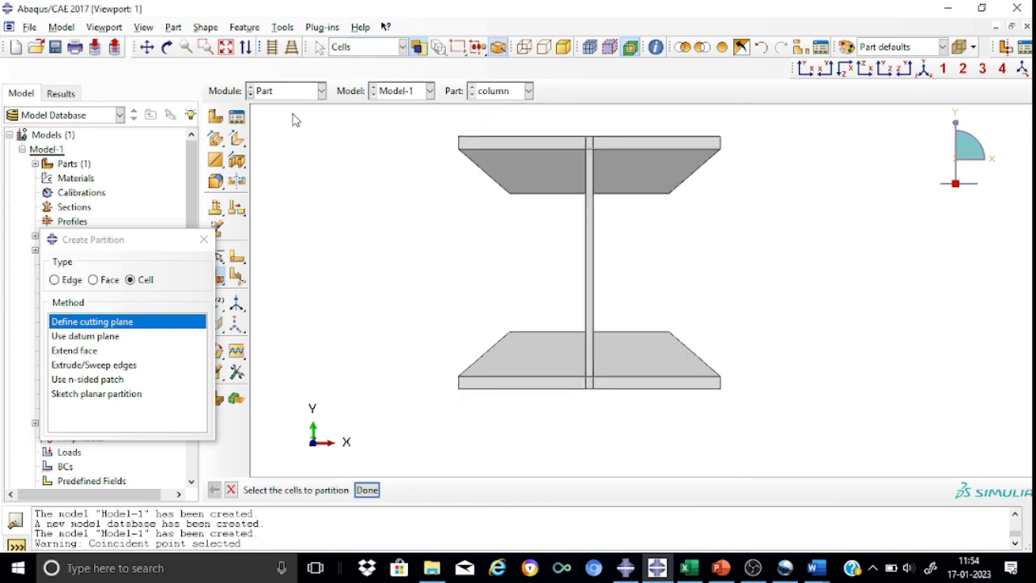
click(146, 46)
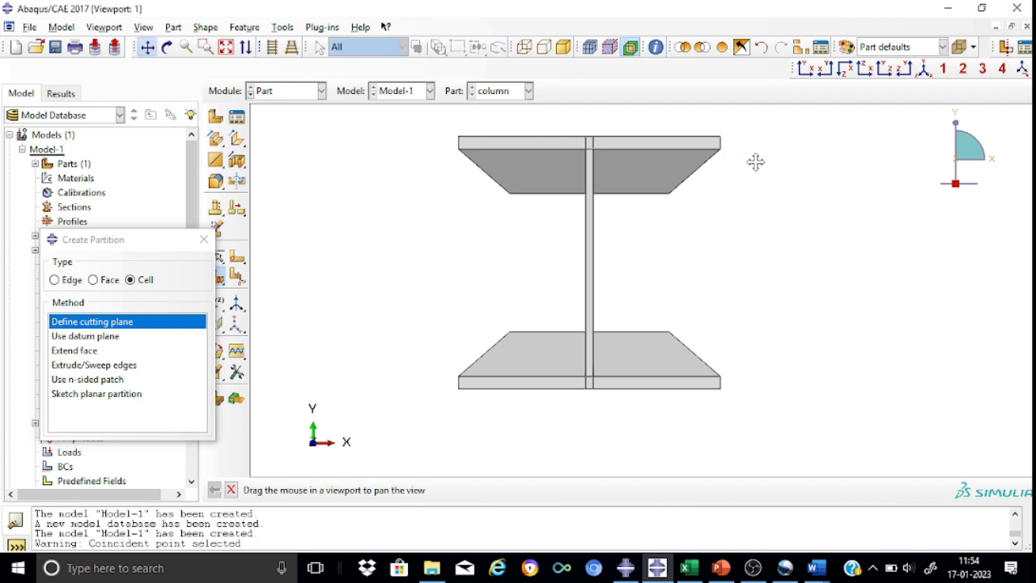
drag(749, 160, 758, 280)
drag(527, 203, 518, 130)
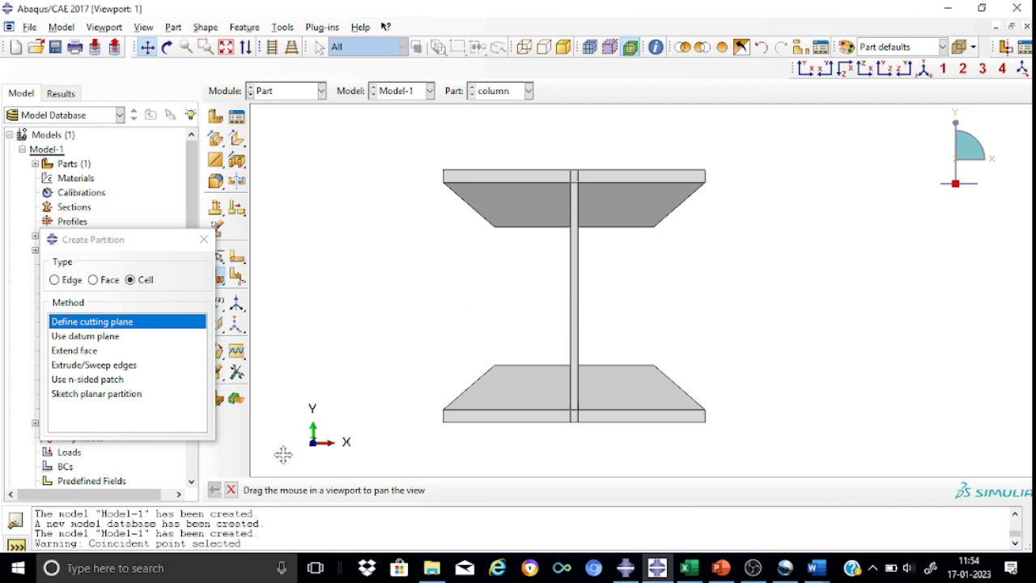
click(230, 490)
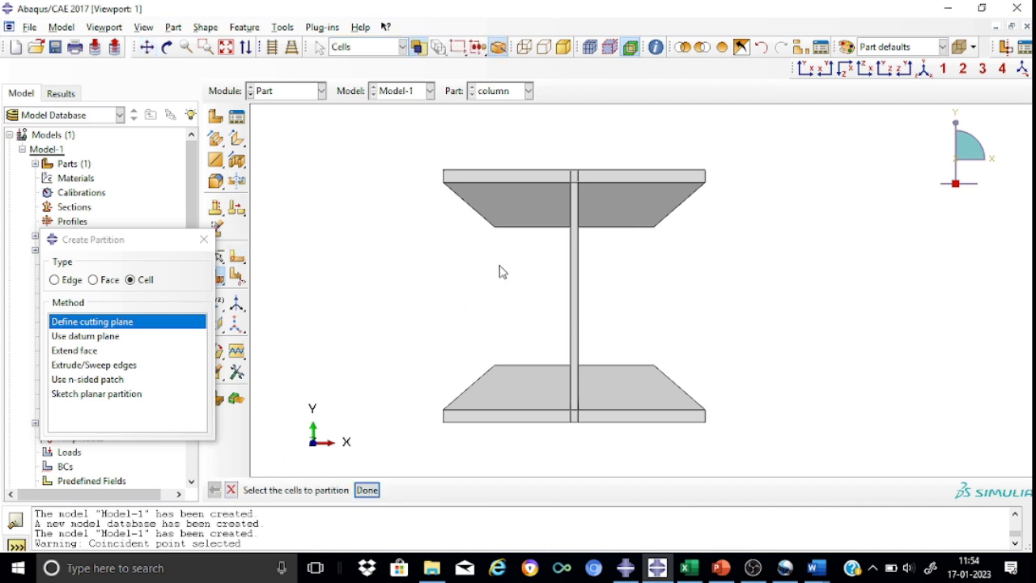
click(522, 174)
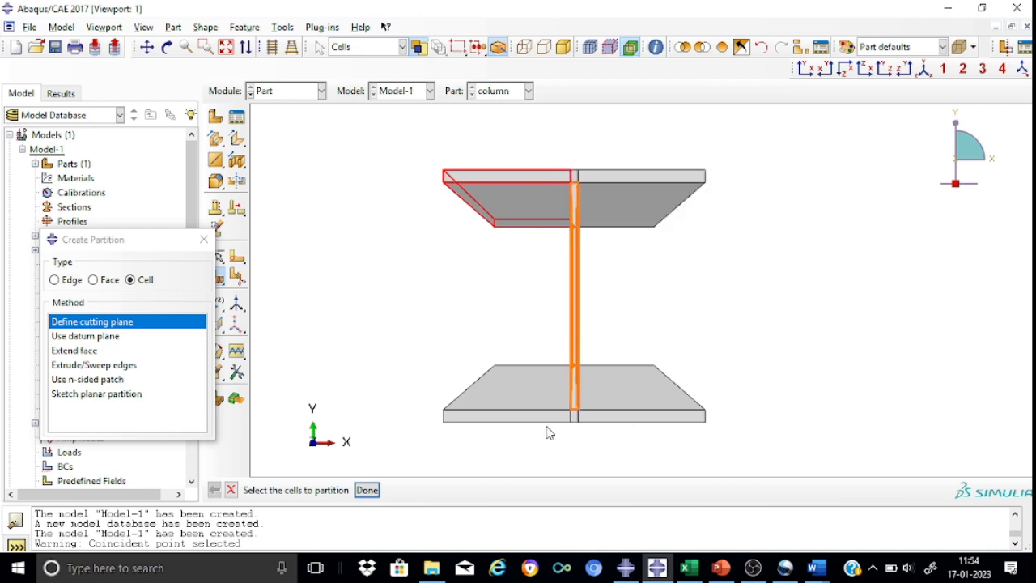
click(777, 299)
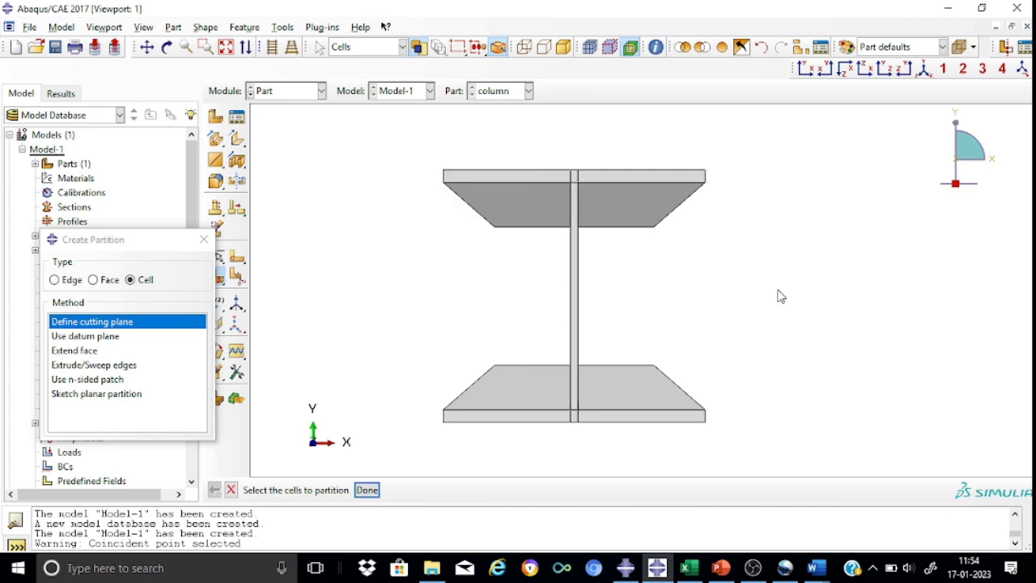
Step: Start an extruded cut sketch on the top flange's outer face, with its long edge vertical and on the right, and dismiss the partition dialog
click(923, 68)
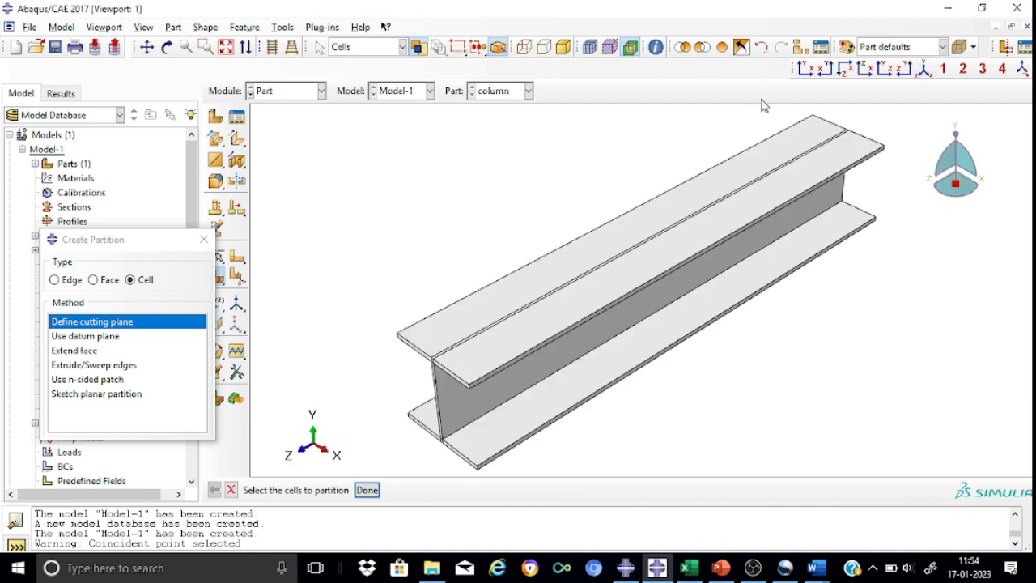
click(237, 167)
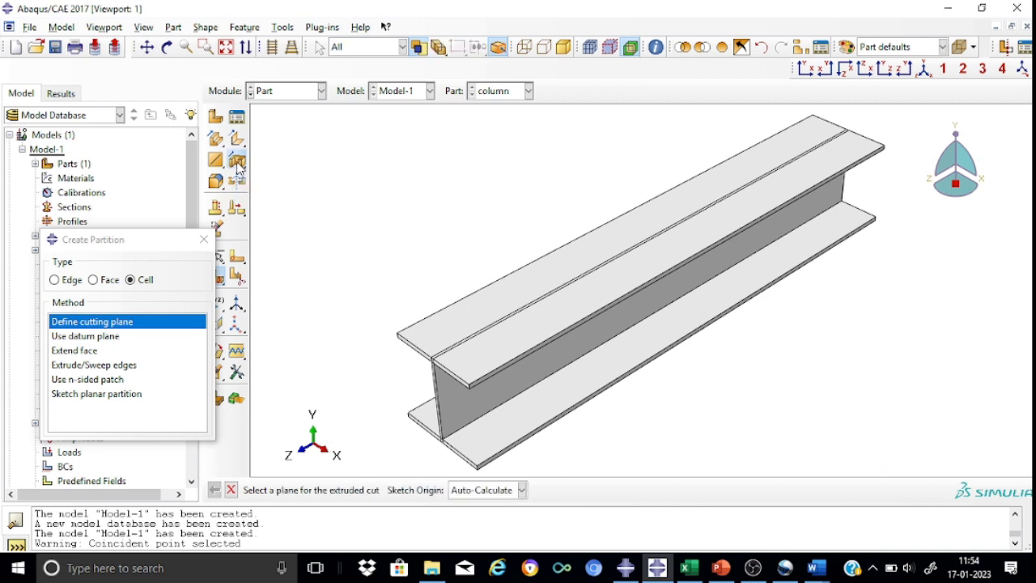
click(600, 246)
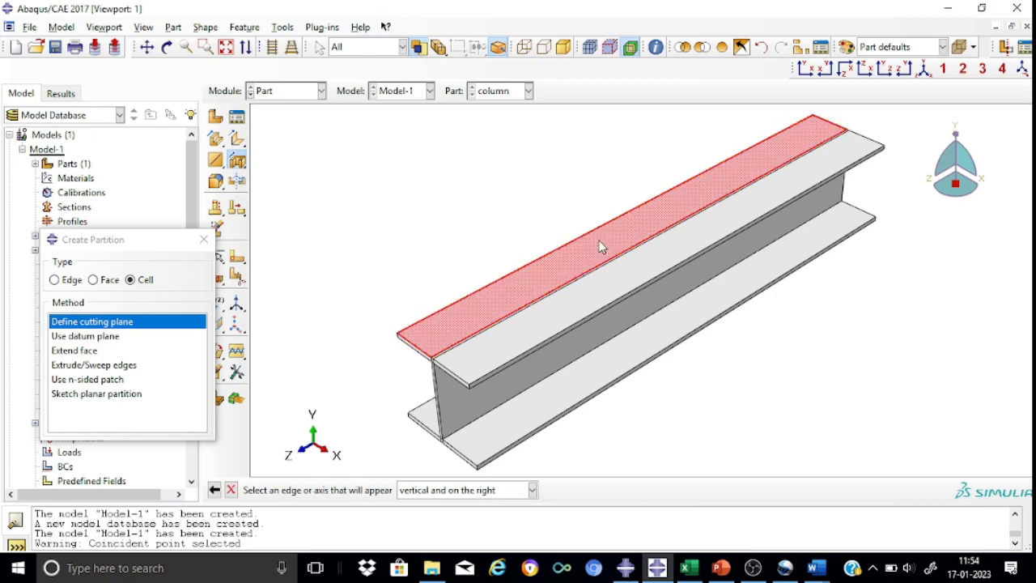
click(660, 272)
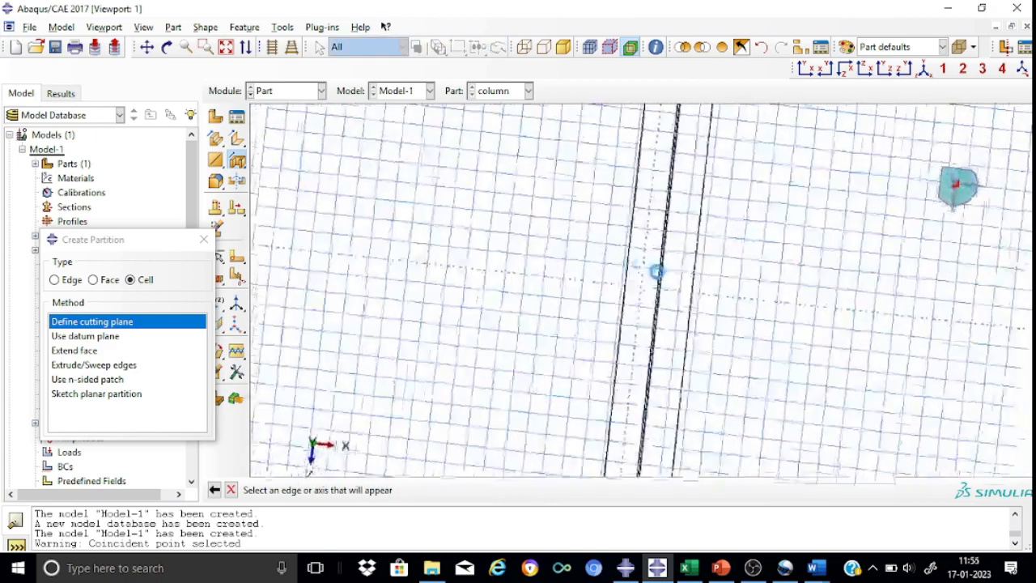
scroll(775, 247, up, 4)
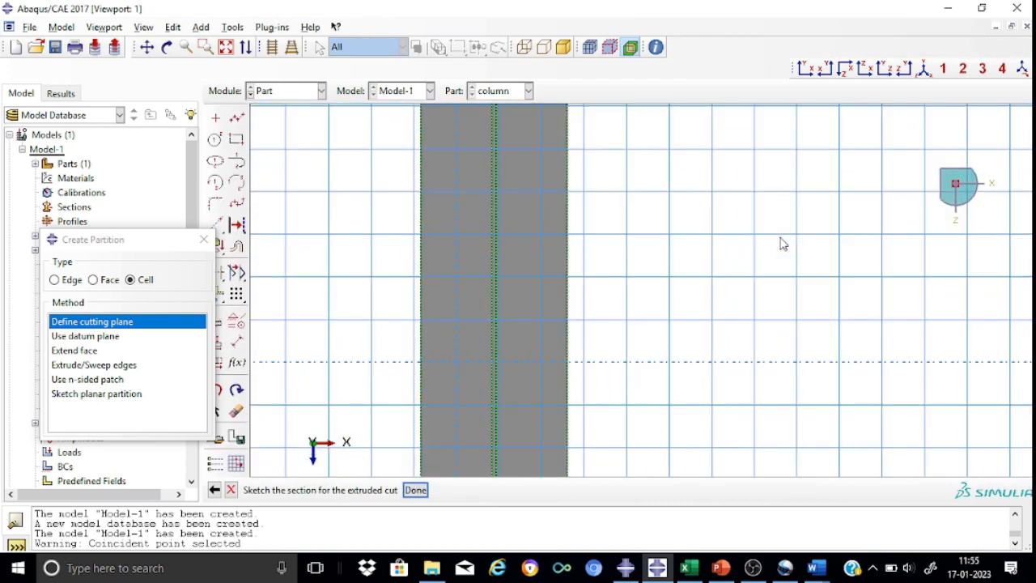
scroll(781, 243, down, 1)
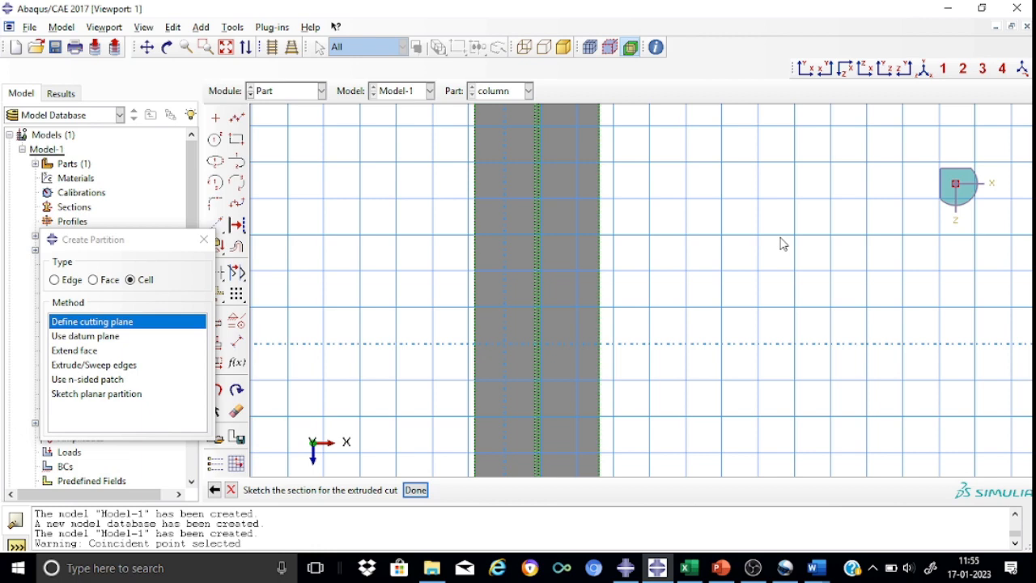
scroll(781, 243, up, 3)
scroll(782, 243, down, 4)
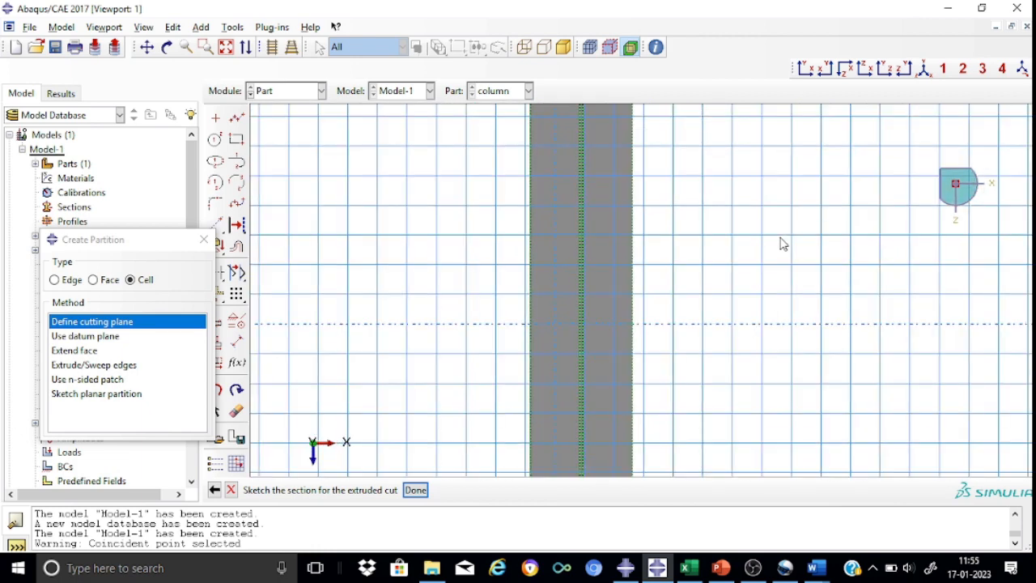
scroll(597, 347, down, 2)
scroll(596, 347, up, 5)
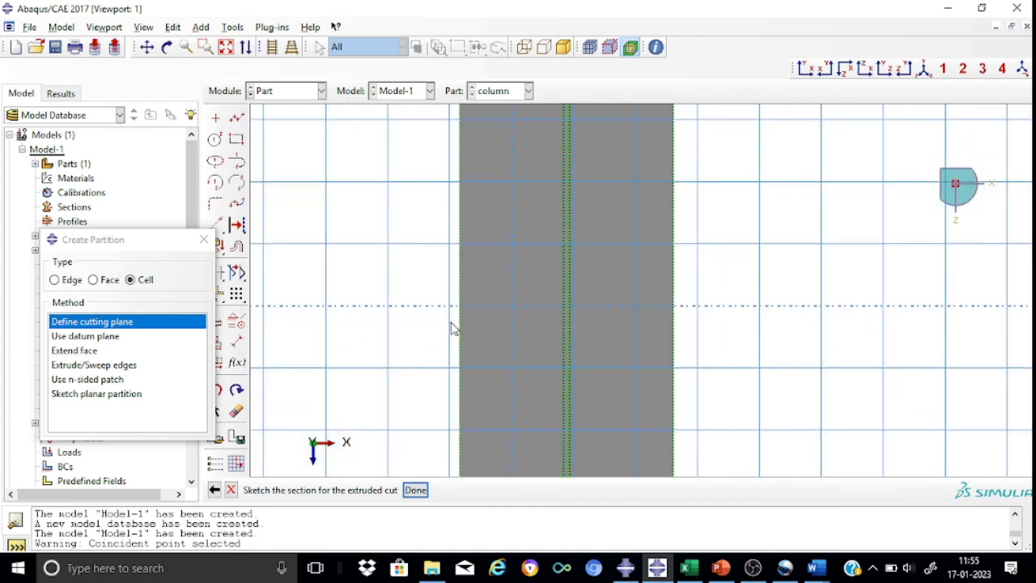
click(204, 240)
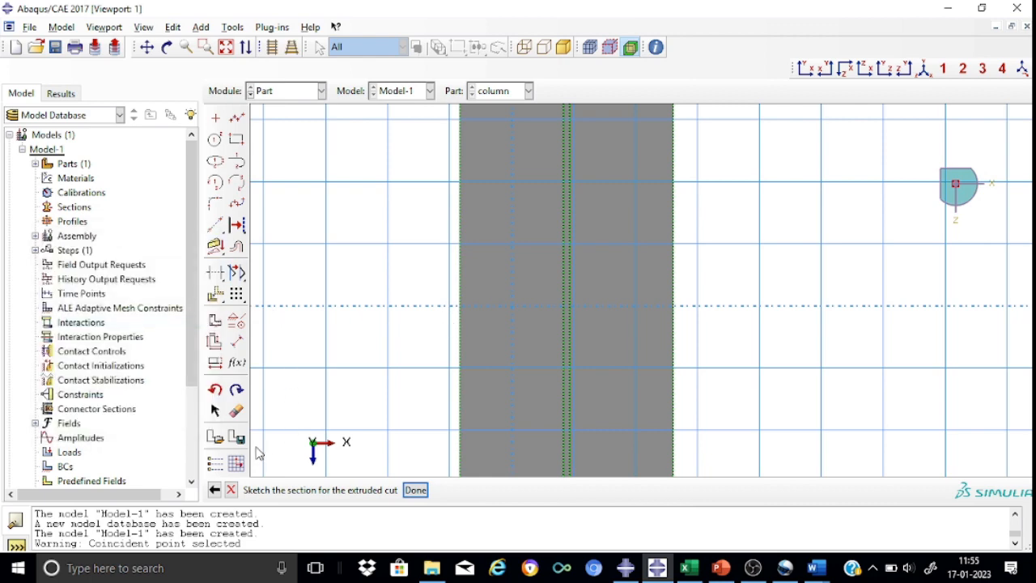
Step: Align the sketch grid origin with the web's centreline at X 66.88, Y 0
click(214, 465)
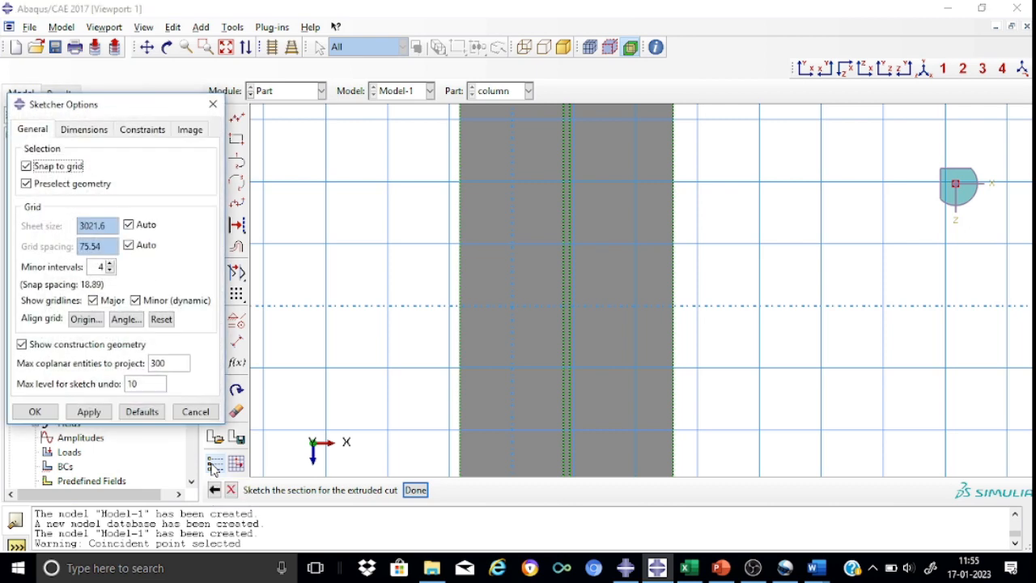
click(85, 319)
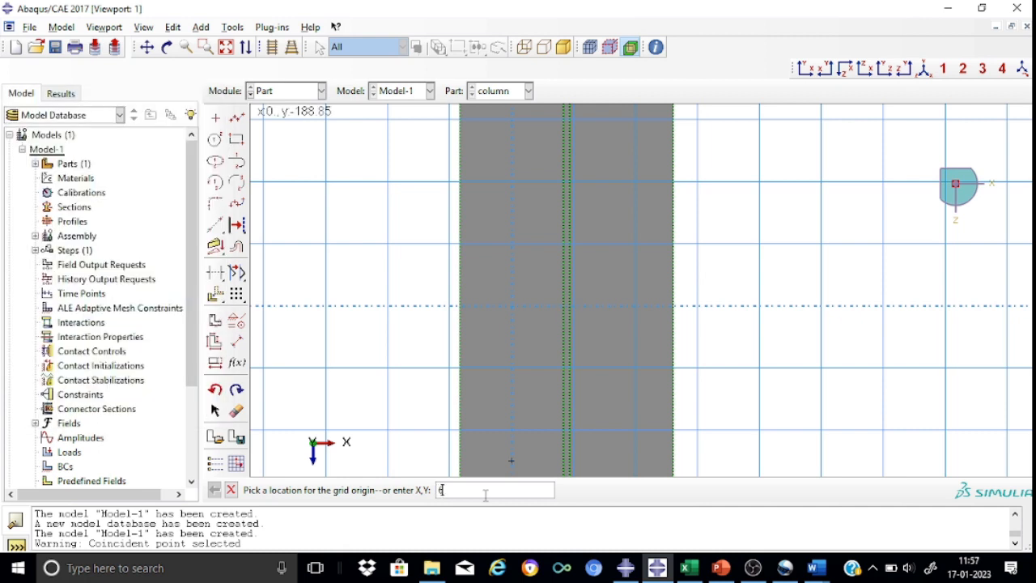
text(.88)
text(8)
key(Return)
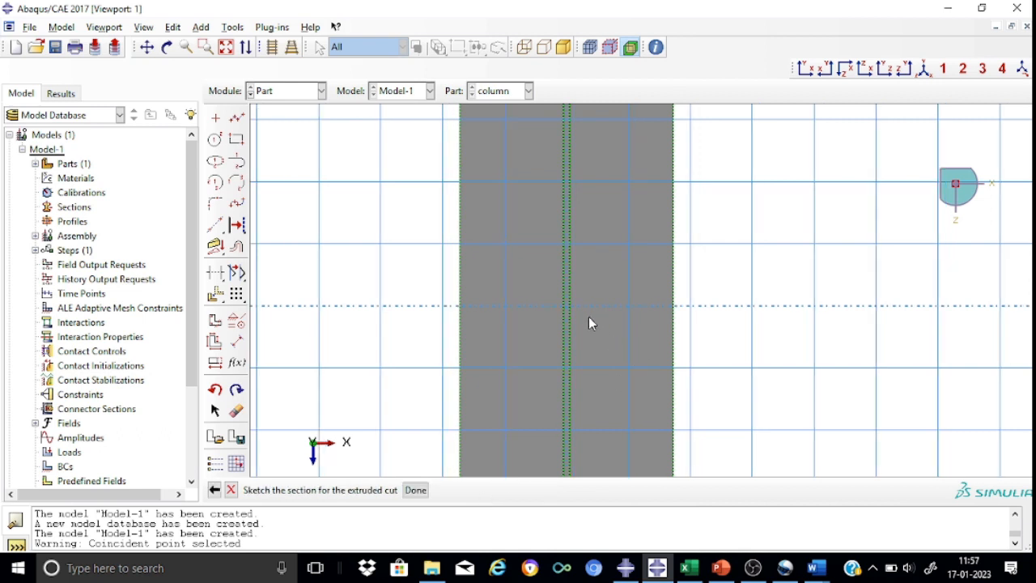
scroll(579, 285, down, 3)
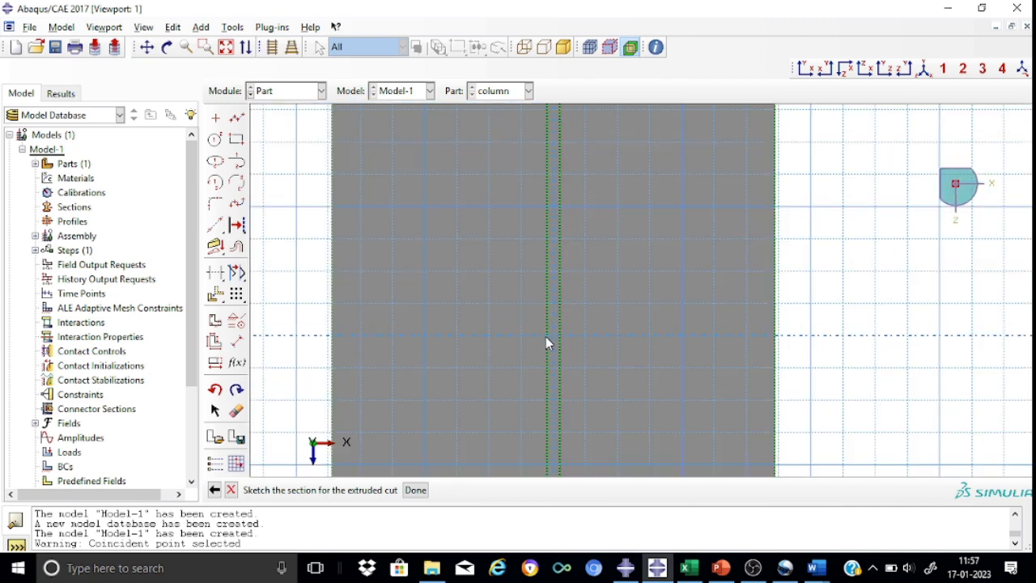
click(215, 463)
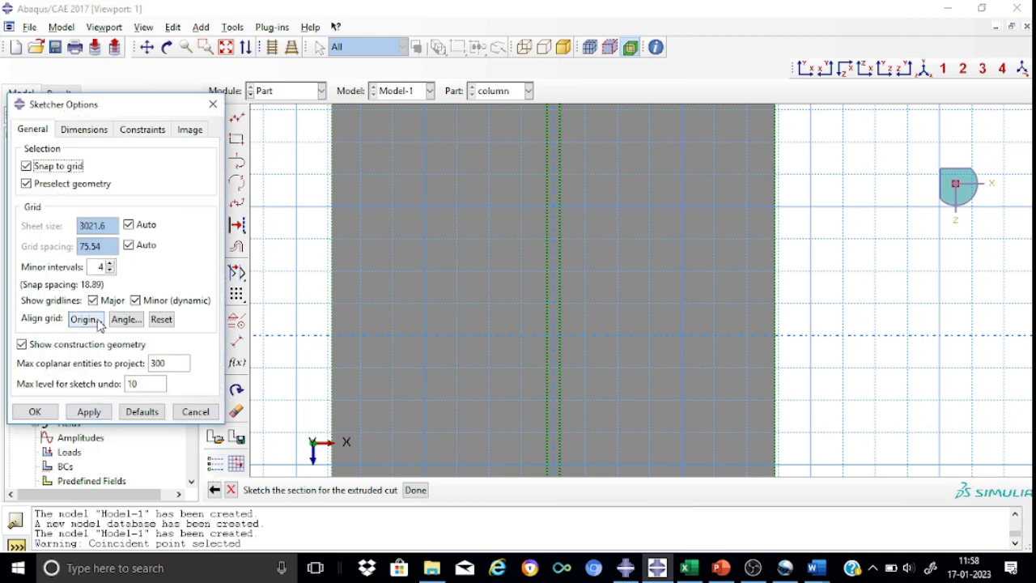
click(85, 319)
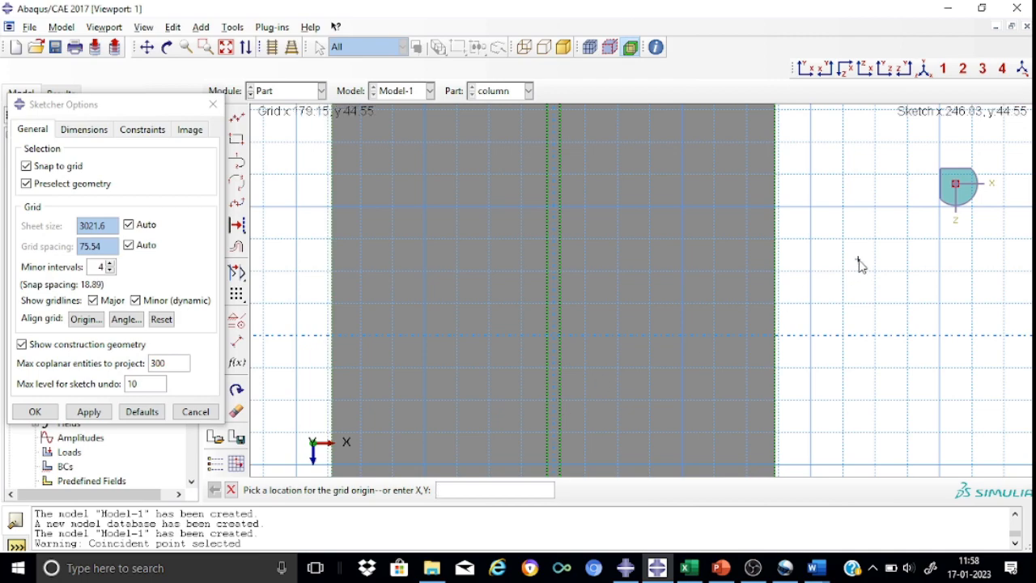
scroll(860, 265, down, 3)
scroll(860, 265, up, 1)
scroll(860, 265, up, 1)
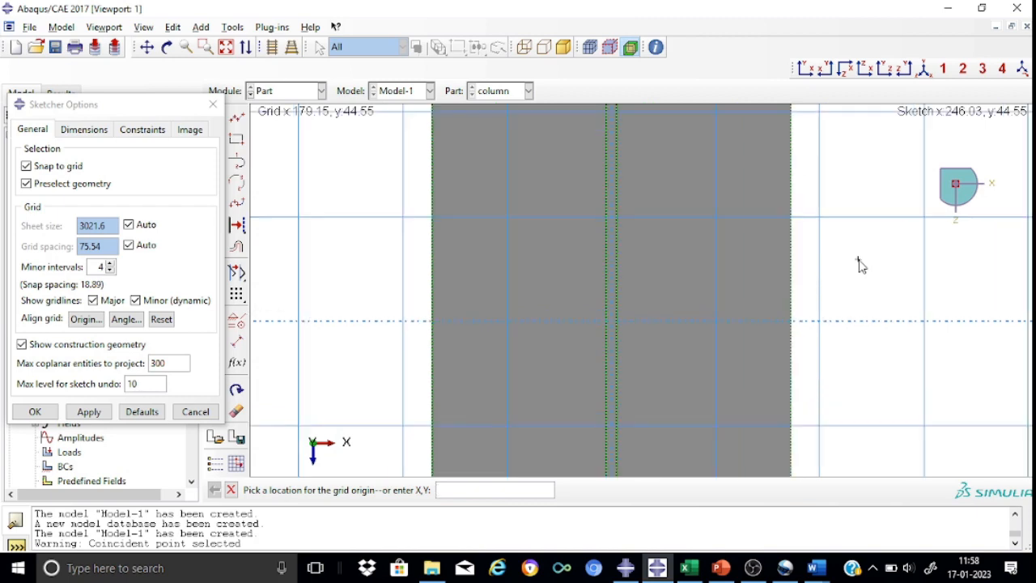
scroll(861, 265, up, 1)
scroll(860, 265, up, 1)
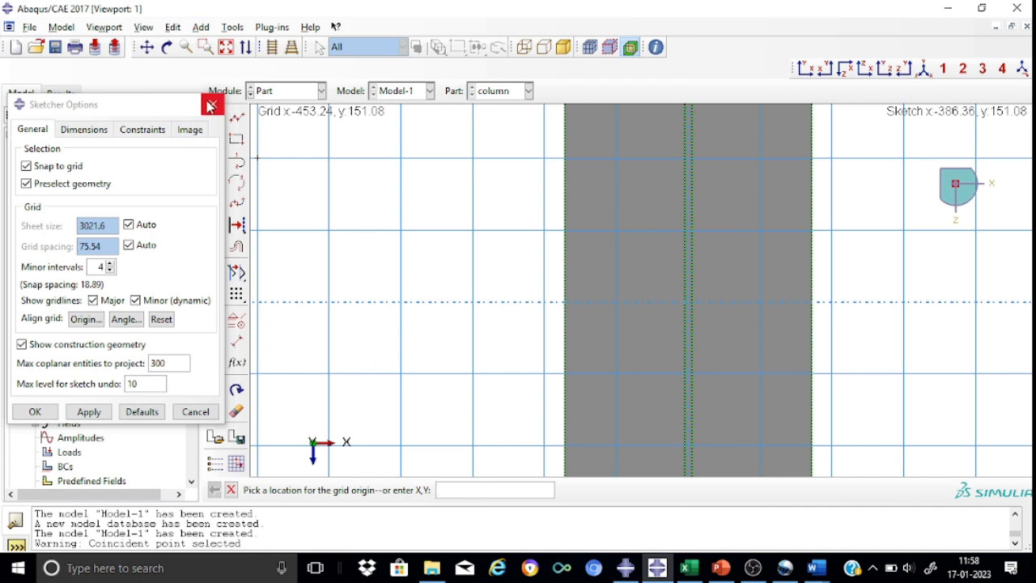
click(213, 104)
Step: Sketch a circle centred at -65,150 on the flange face and dimension its radius to 12
click(215, 141)
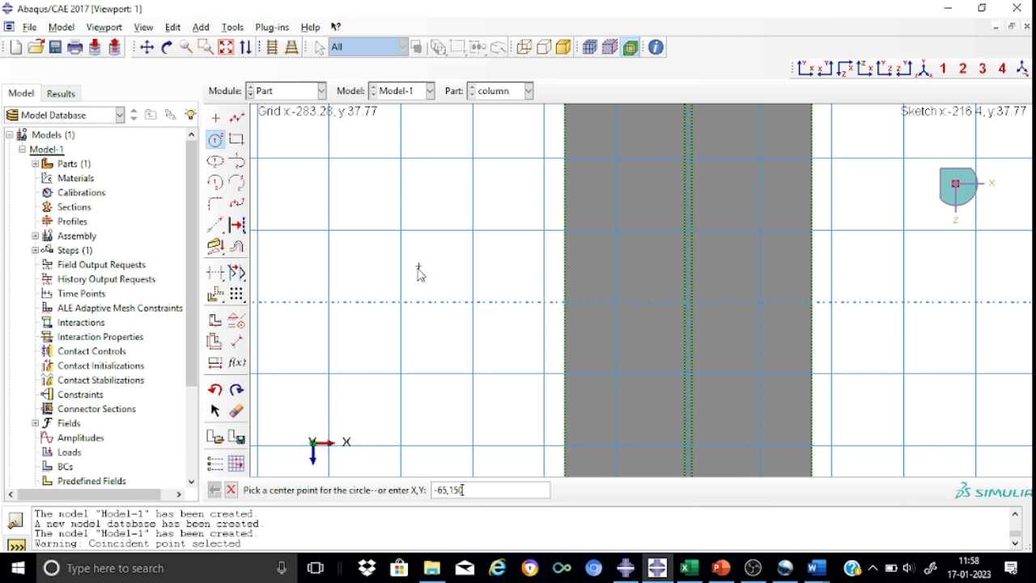
key(Return)
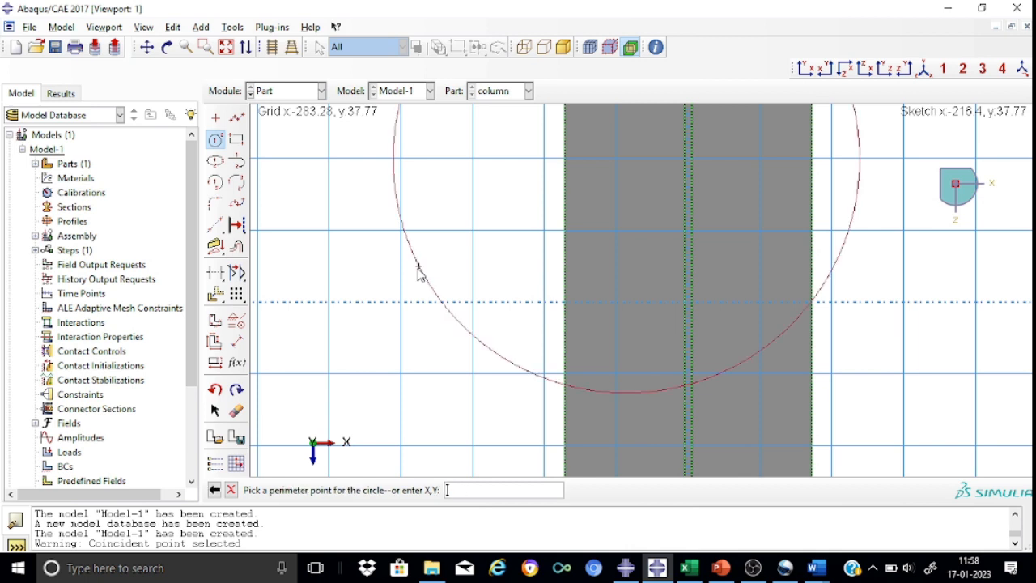
click(647, 164)
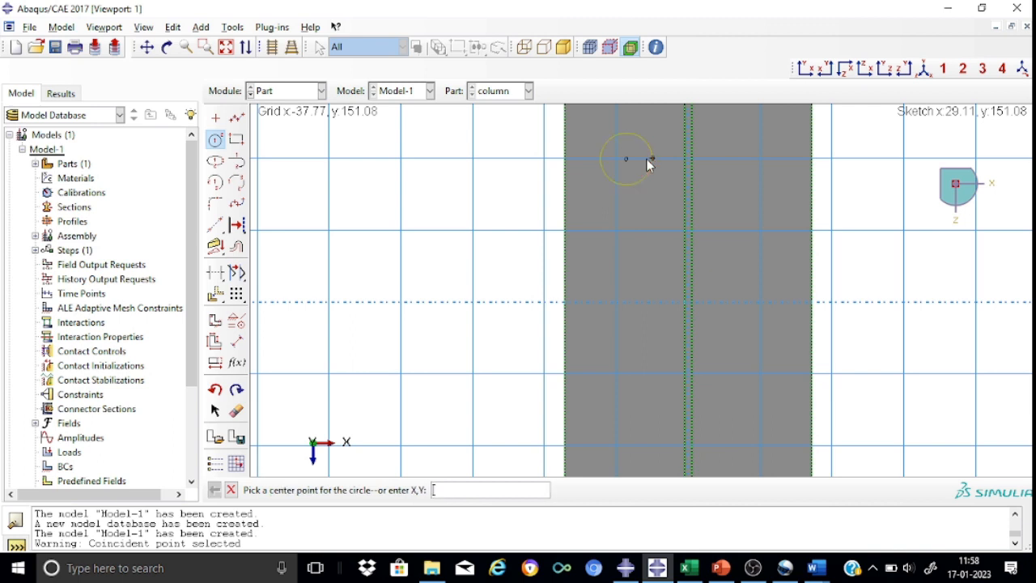
click(236, 341)
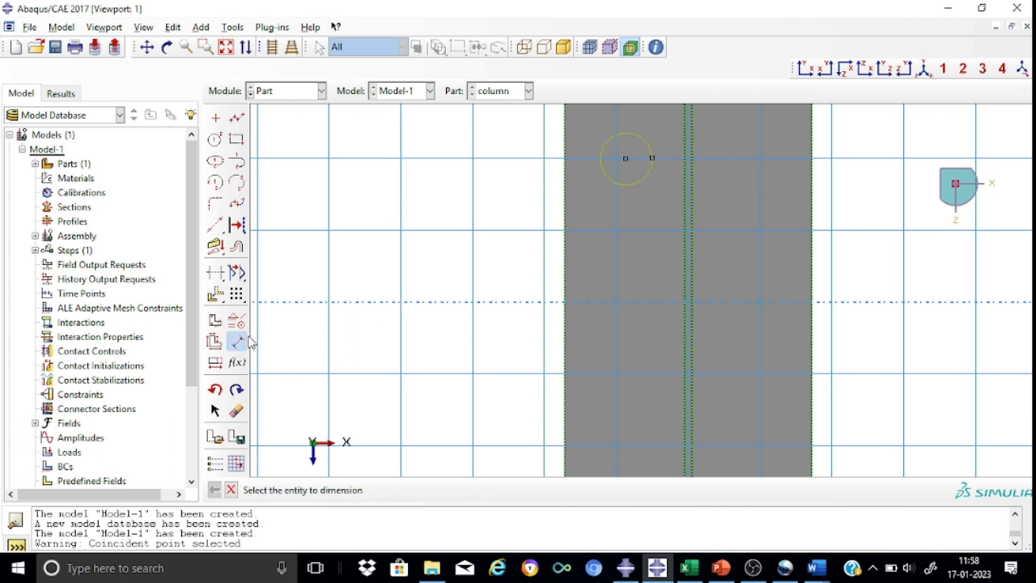
click(605, 177)
click(488, 249)
text(12)
key(Return)
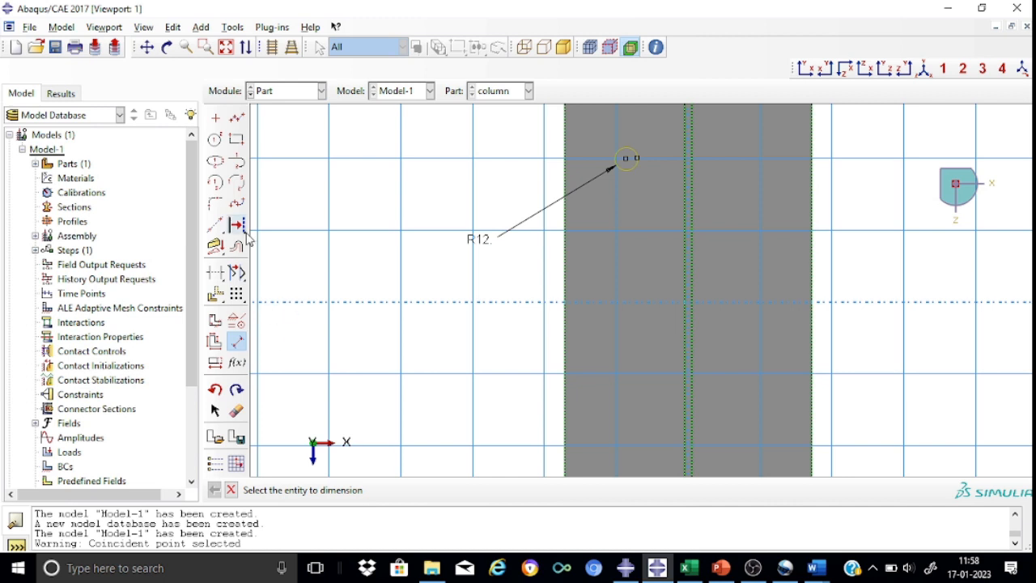
Step: Pattern the circle linearly with 2 instances spaced 130 across the flange and 3 instances spaced 150 downward, flipping the second direction
click(236, 294)
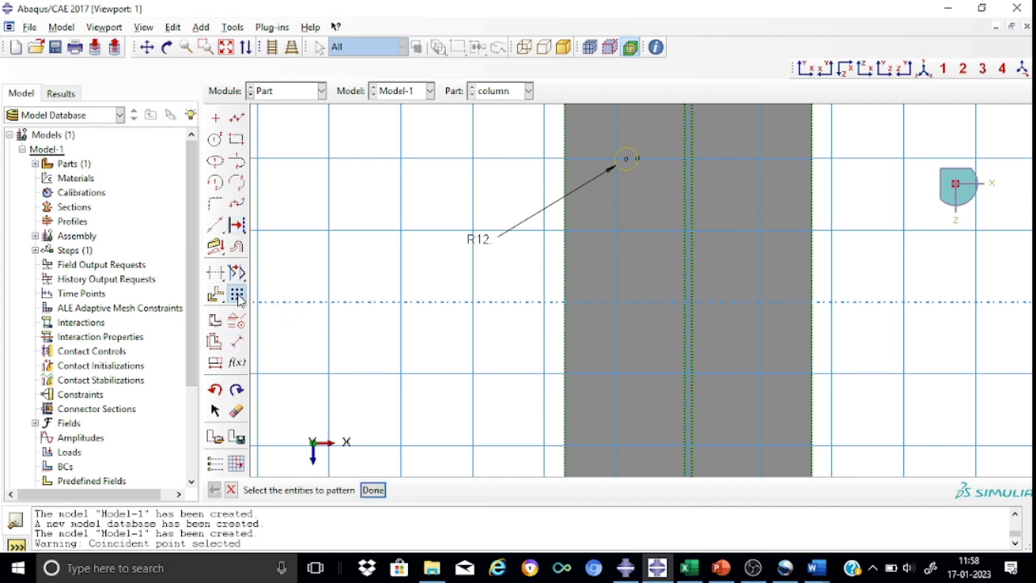
click(636, 167)
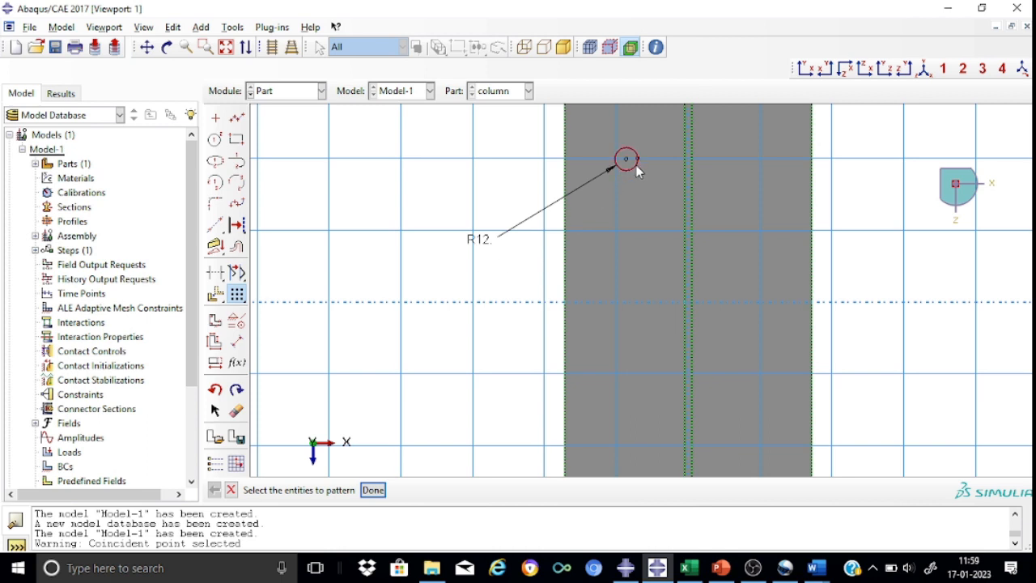
click(374, 490)
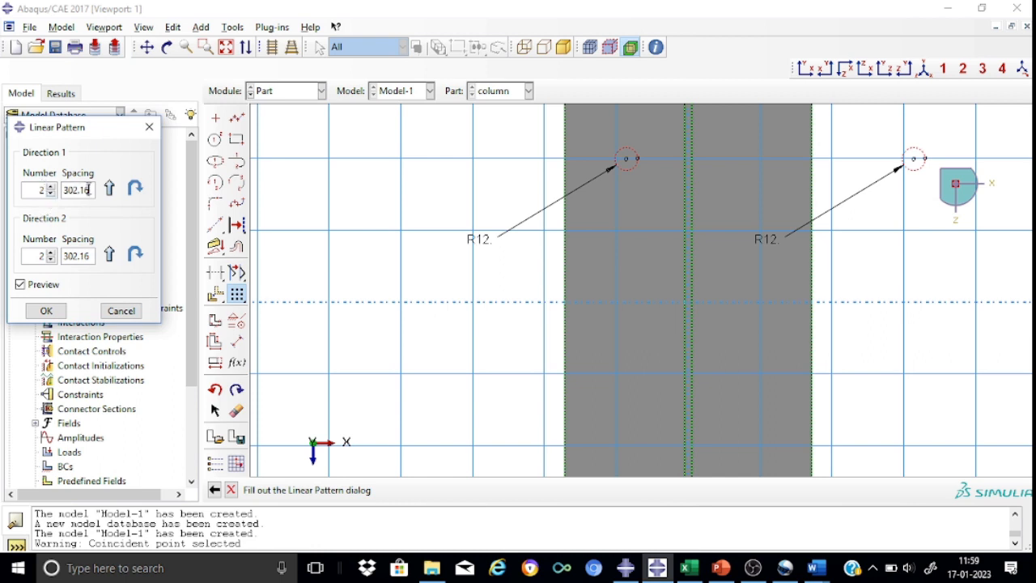
drag(78, 190, 65, 190)
text(130)
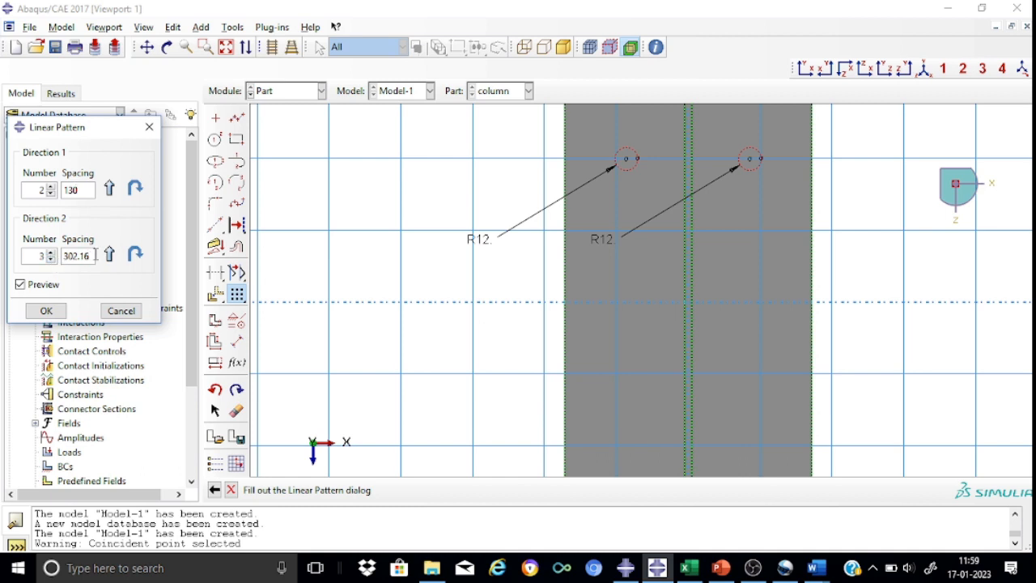
key(shift+Left)
key(shift+Left)
key(shift+Left)
key(shift+Left)
text(150)
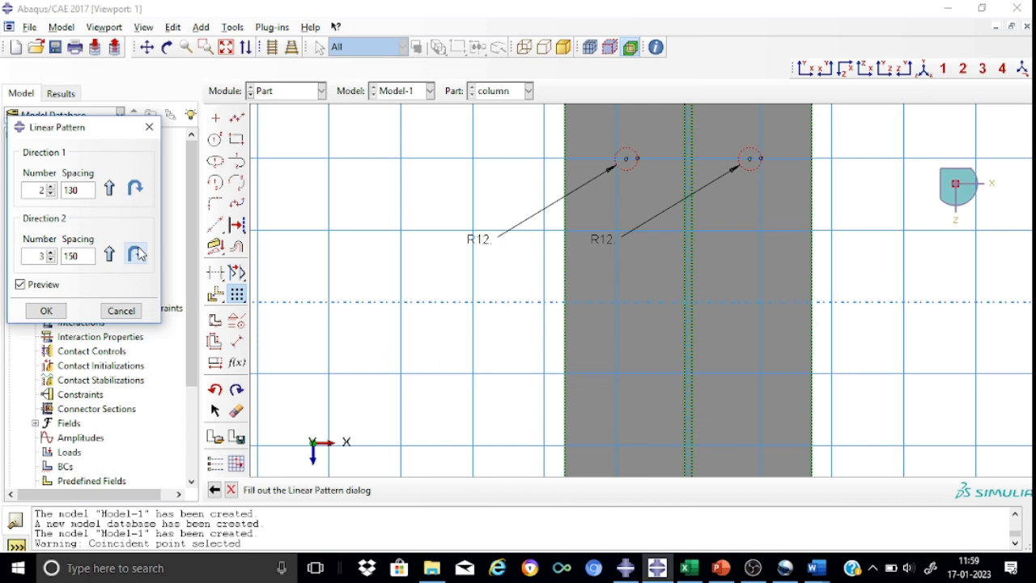
click(138, 254)
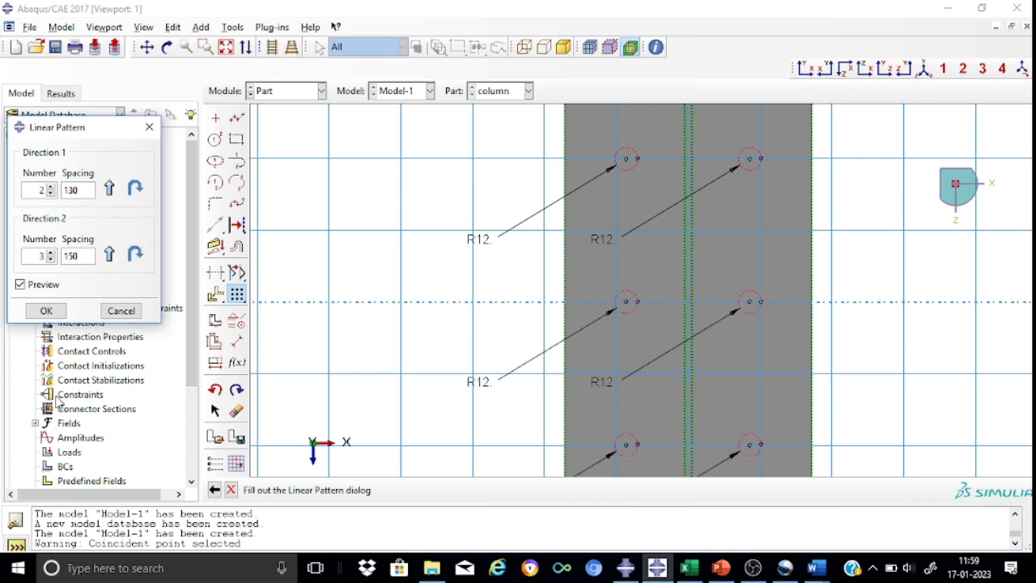
click(47, 311)
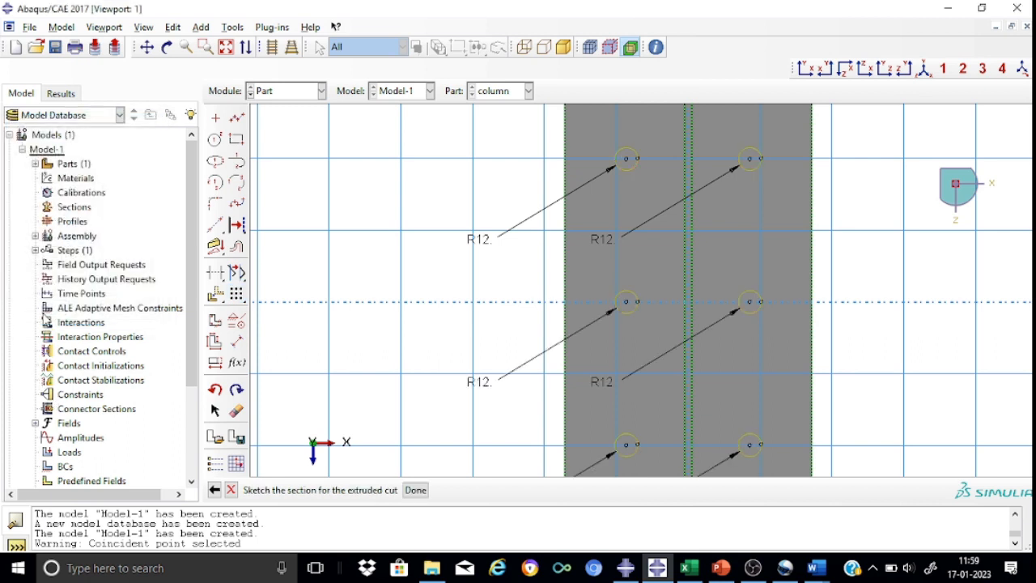
Step: Finish the hole sketch and cut the six circles into the top flange with a Blind end condition and a new depth
scroll(898, 281, down, 3)
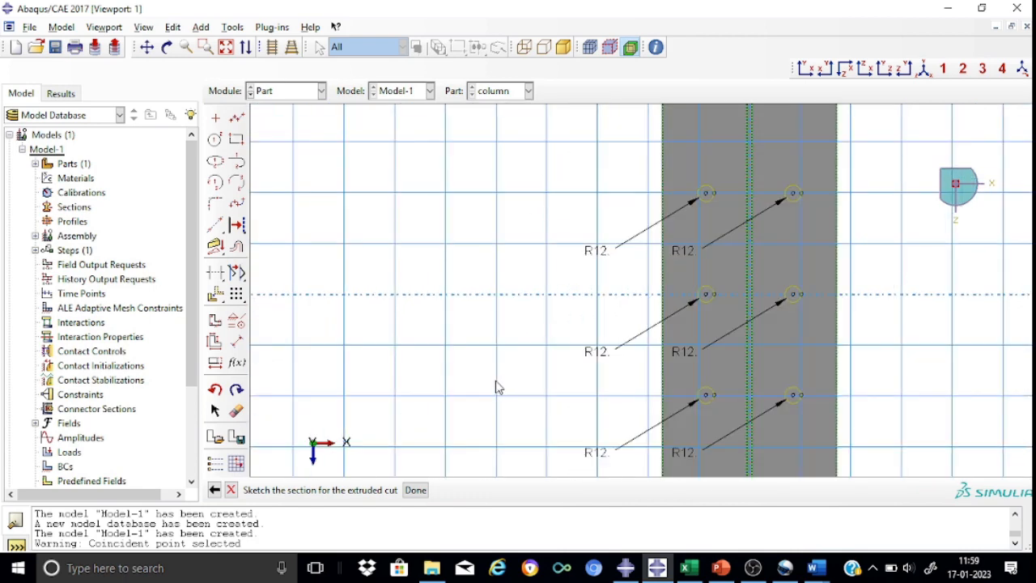
click(415, 490)
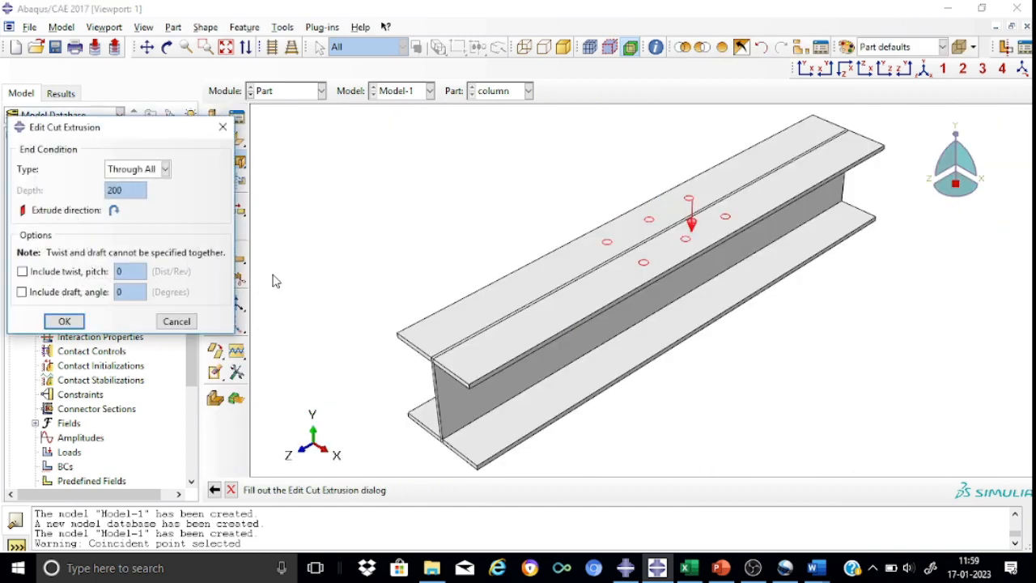
click(166, 169)
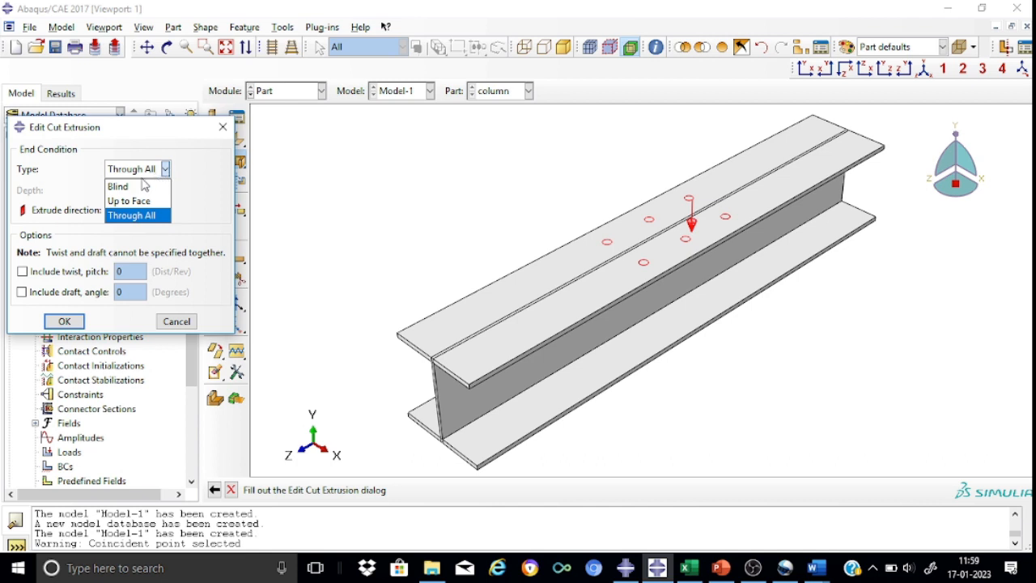
click(134, 186)
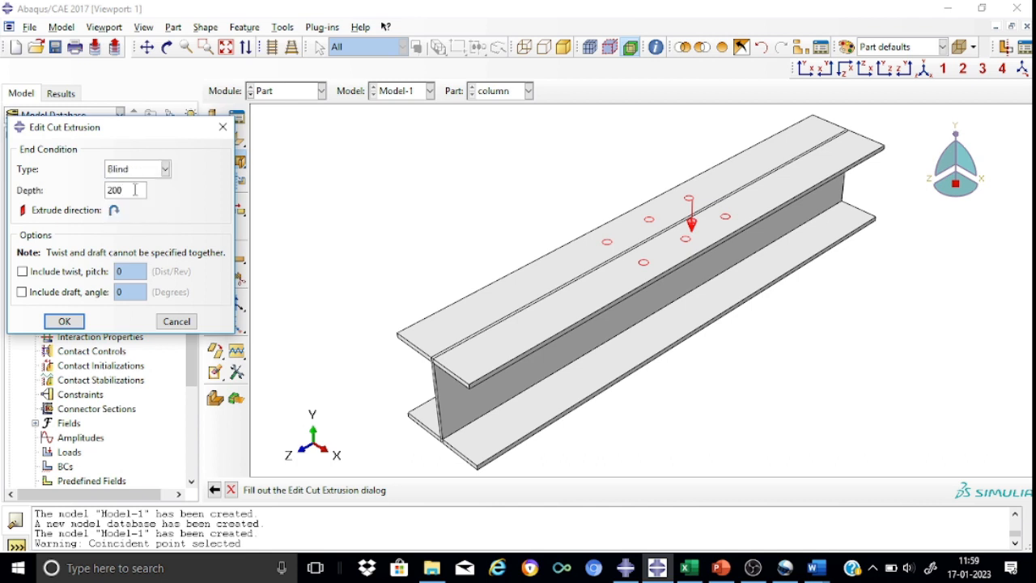
key(BackSpace)
key(BackSpace)
key(BackSpace)
click(65, 322)
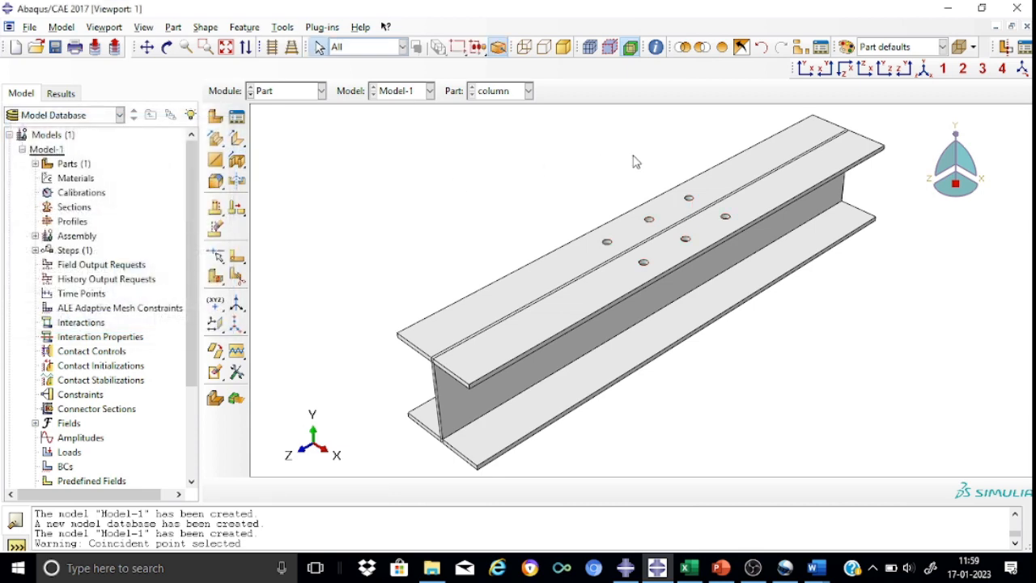
scroll(676, 180, down, 2)
scroll(677, 186, up, 6)
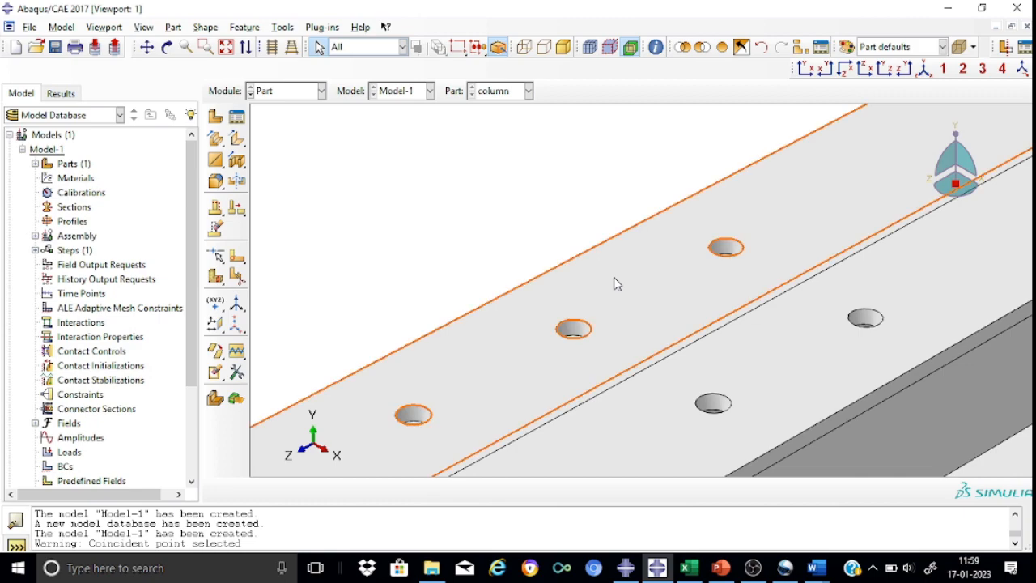
scroll(617, 284, down, 3)
scroll(775, 354, up, 2)
scroll(776, 354, down, 3)
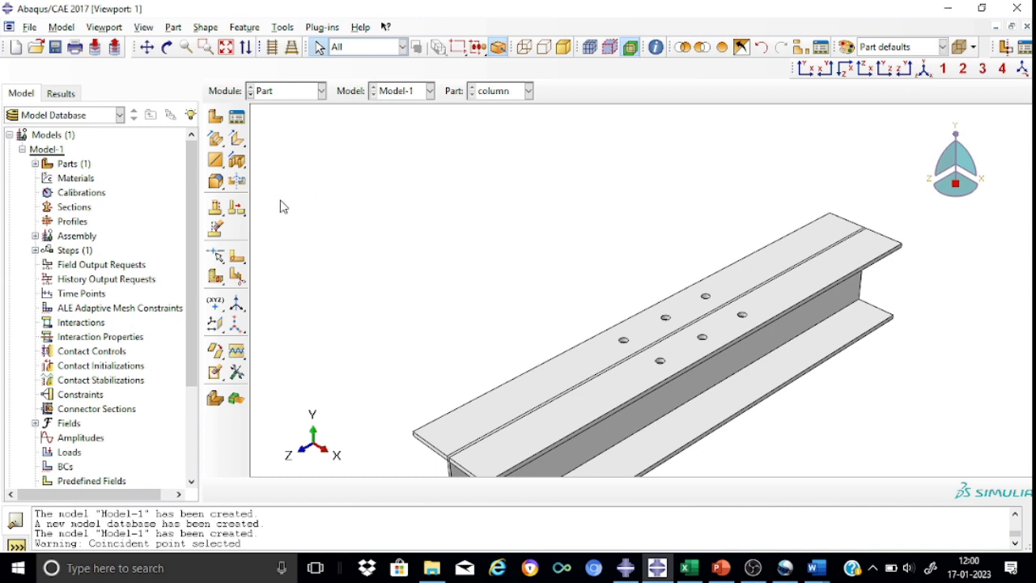
Step: Partition all cells with a point-and-normal cutting plane through the centre of the flange hole nearest the +Z end, normal to the flange's long edge
click(235, 276)
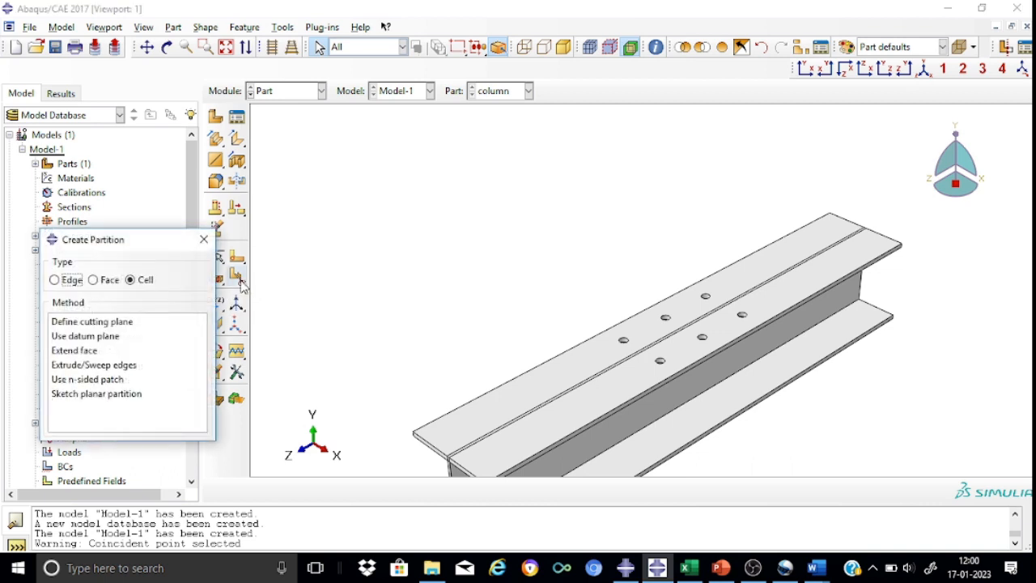
click(113, 323)
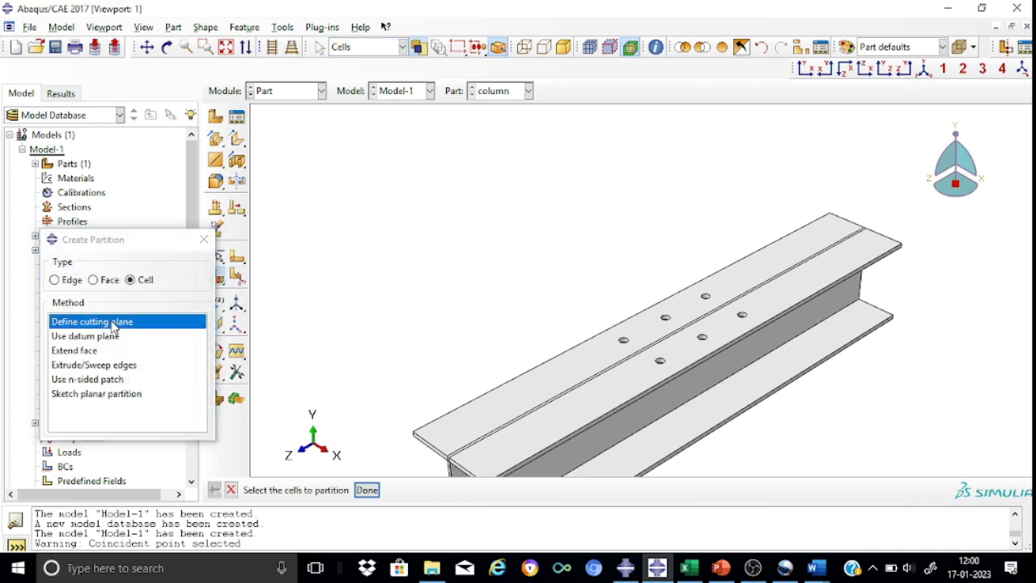
drag(557, 240, 832, 465)
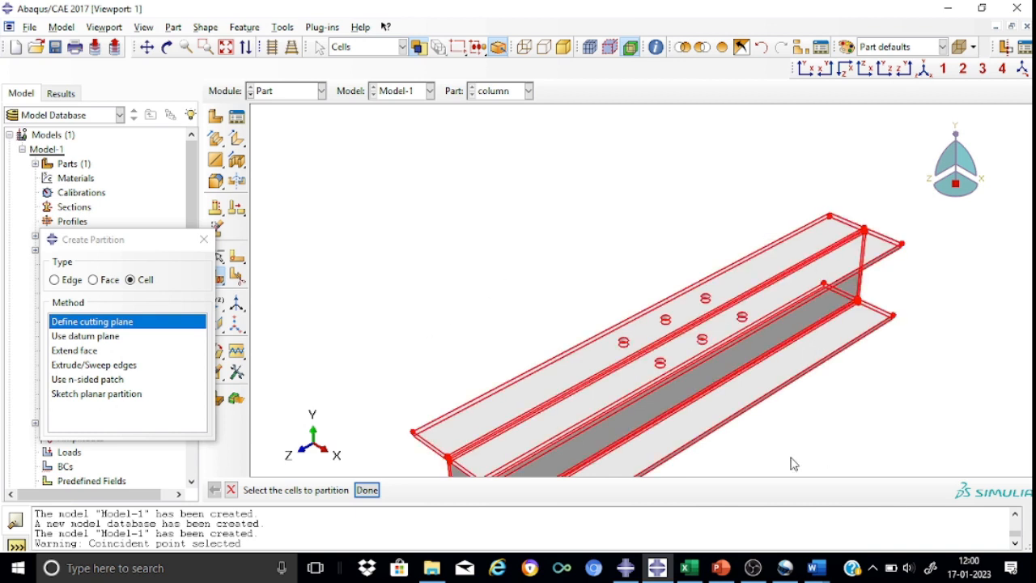
click(367, 489)
click(420, 490)
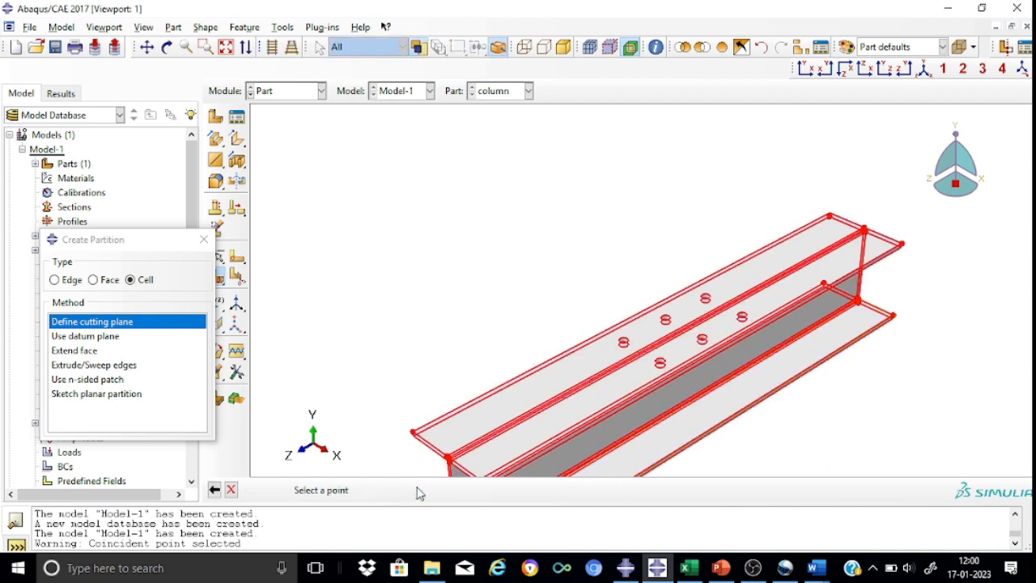
scroll(630, 344, up, 5)
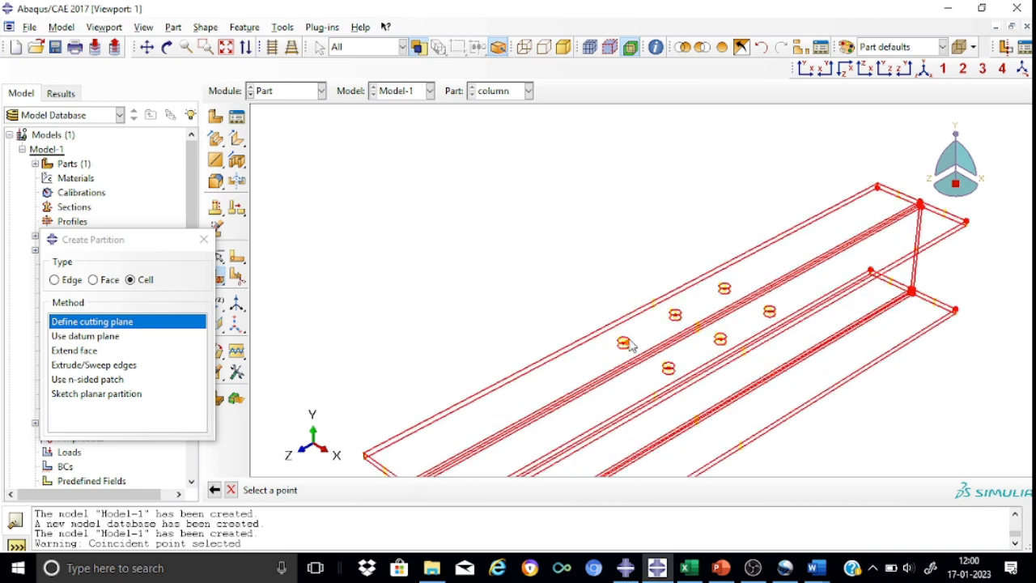
scroll(636, 343, up, 3)
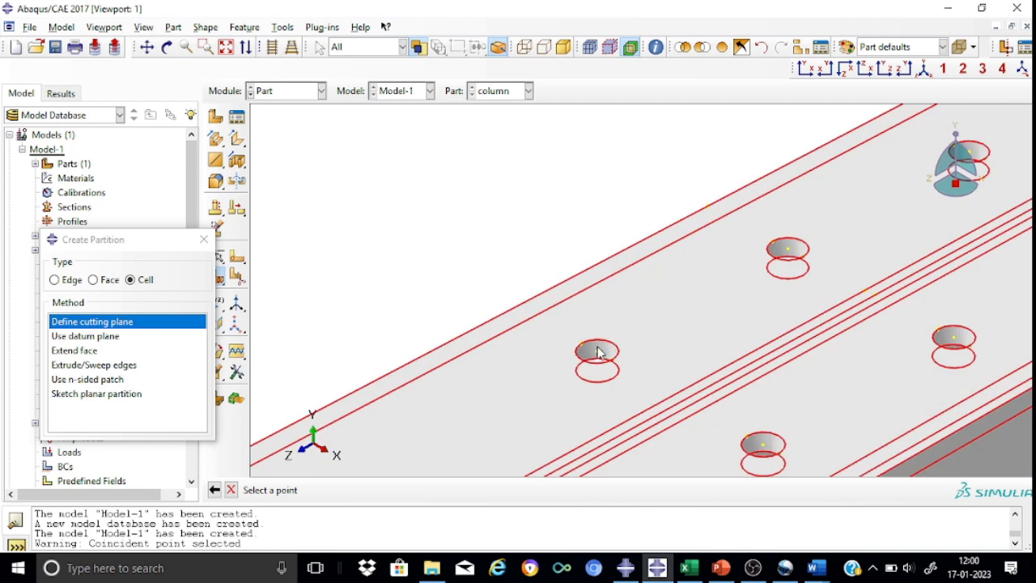
click(598, 354)
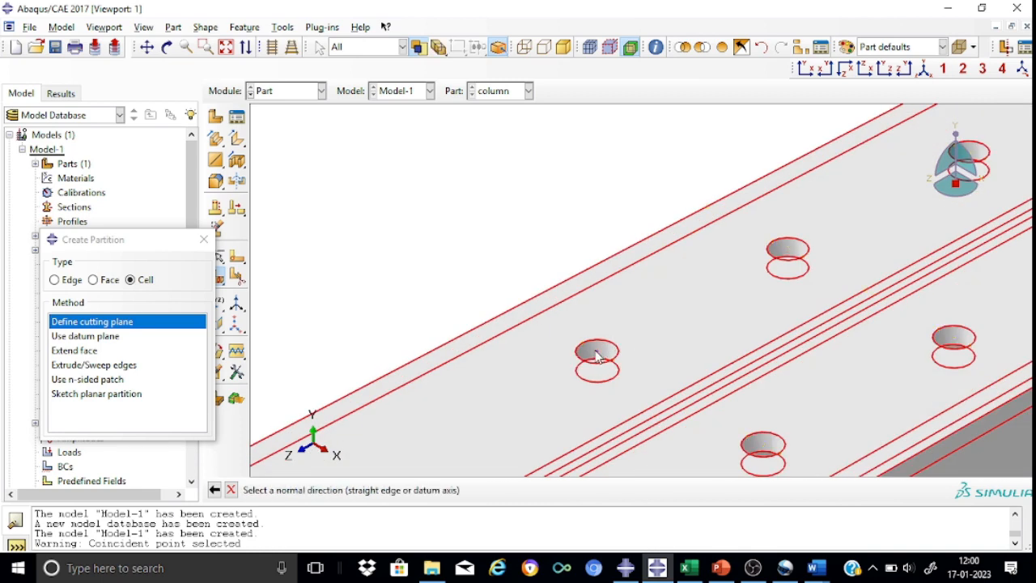
click(534, 306)
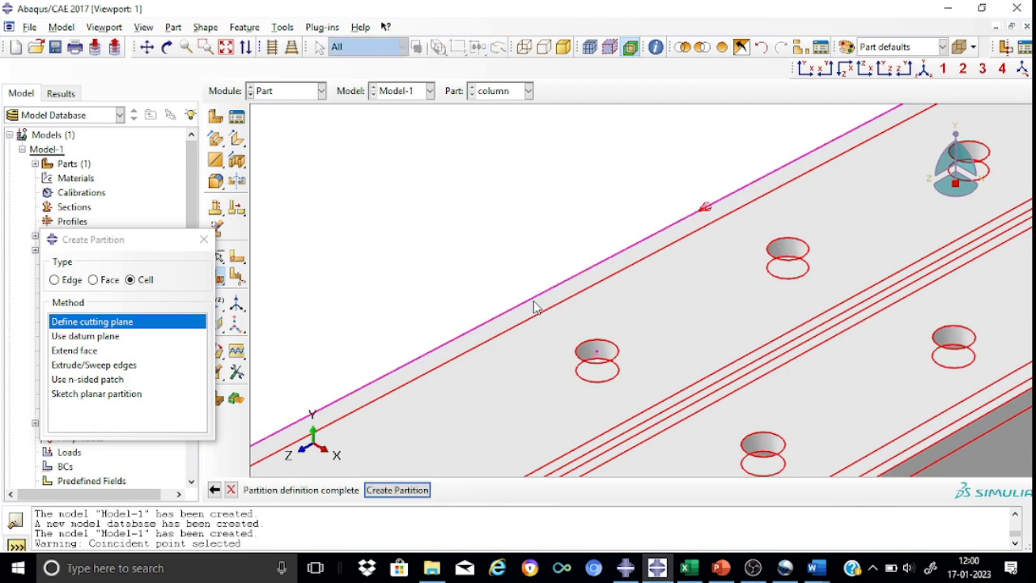
click(410, 490)
Step: Partition the cells on the far side of that cut with a point-and-normal plane through the middle hole's centre, normal to the flange's long edge
scroll(711, 236, up, 2)
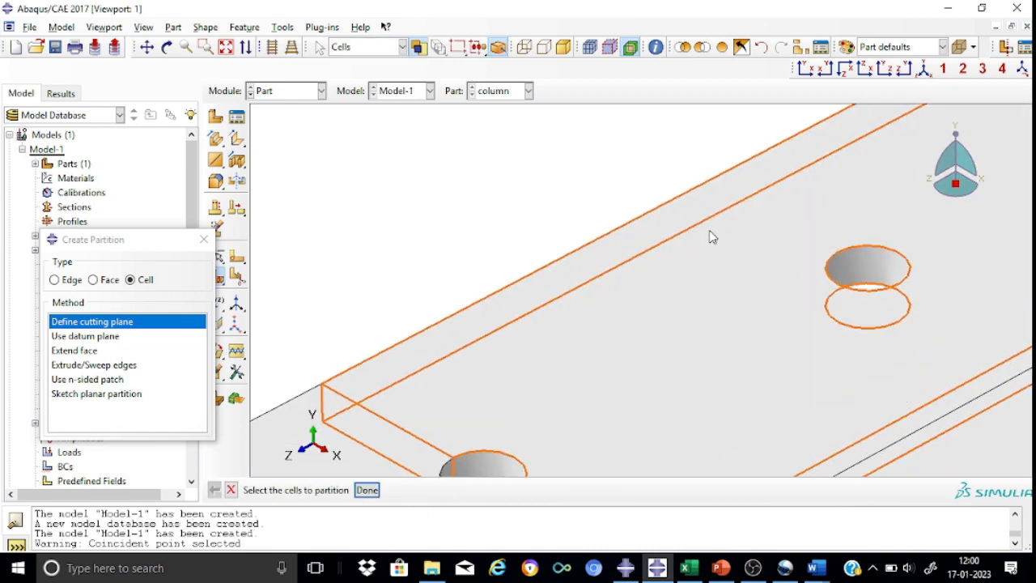
scroll(711, 236, down, 5)
scroll(710, 237, down, 2)
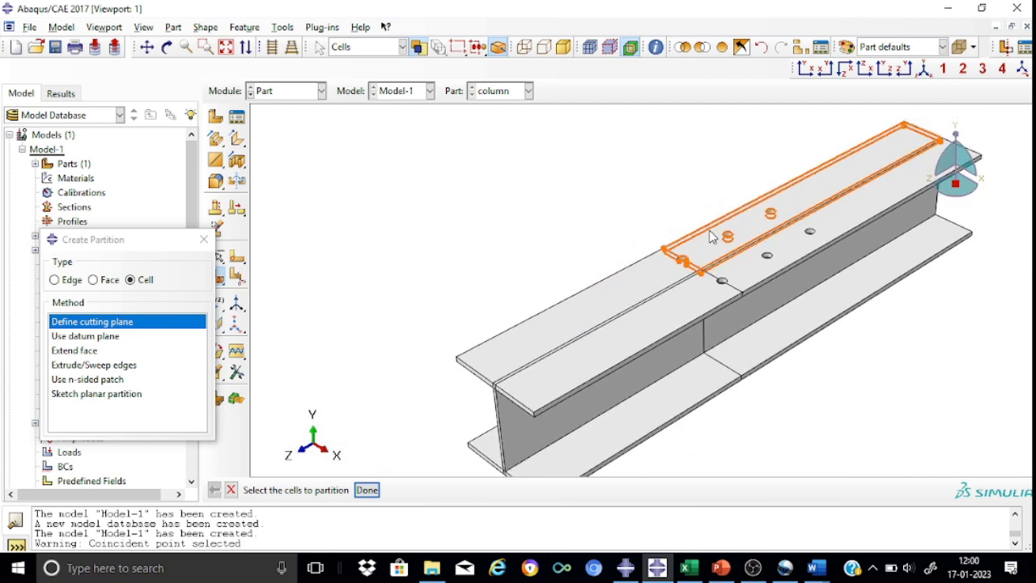
drag(797, 127, 949, 355)
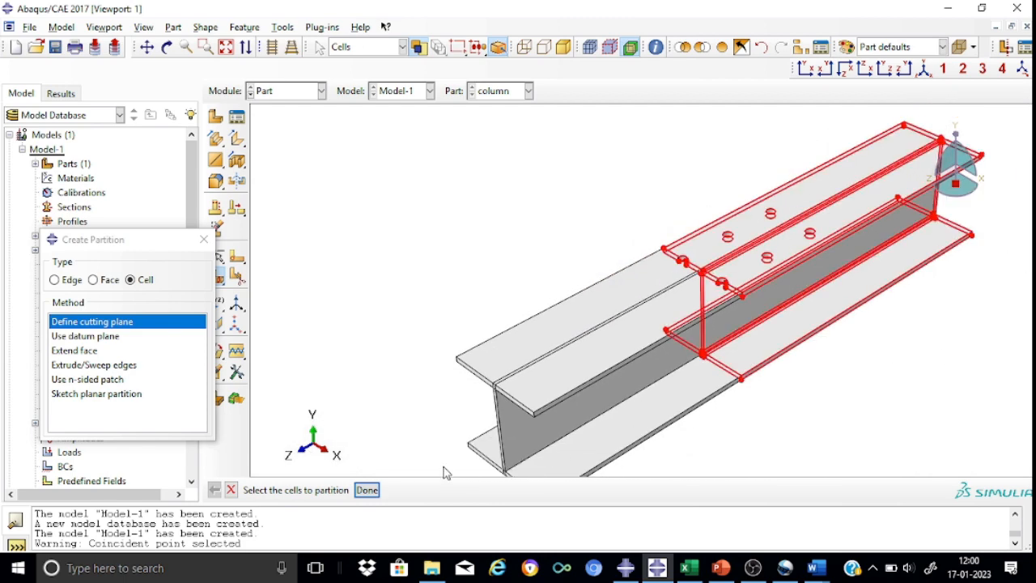
click(369, 490)
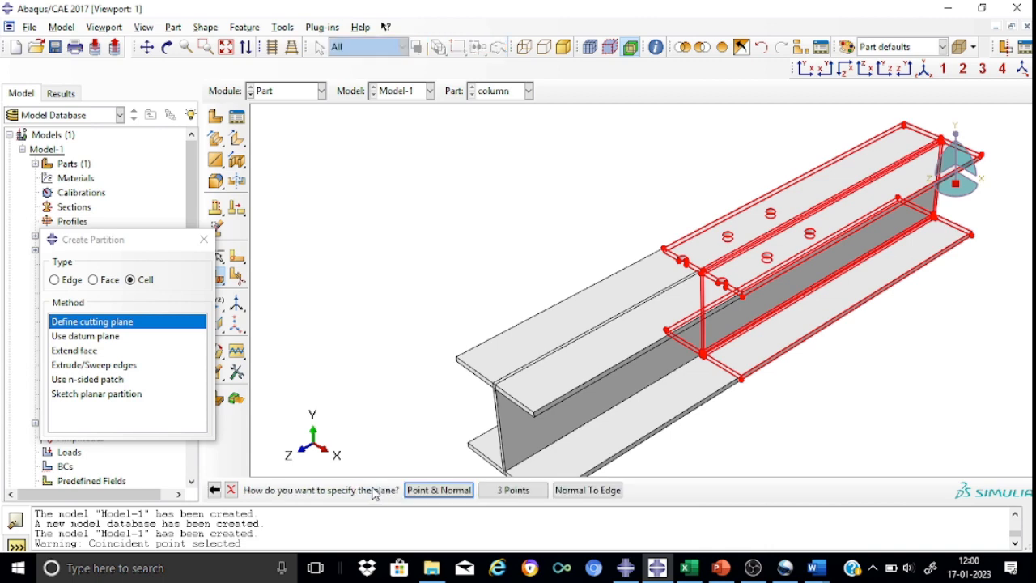
click(427, 490)
scroll(777, 198, down, 3)
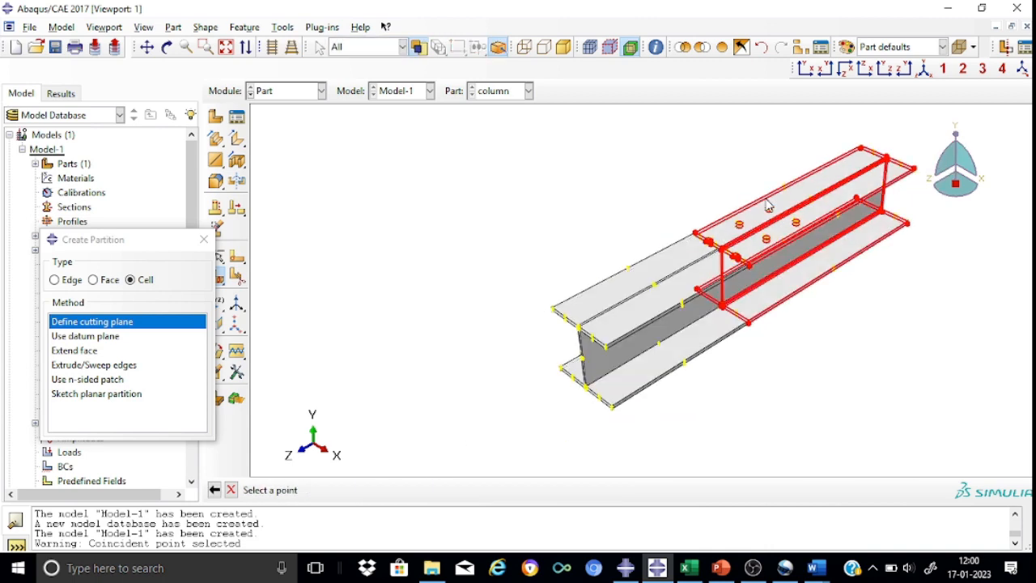
scroll(767, 205, down, 2)
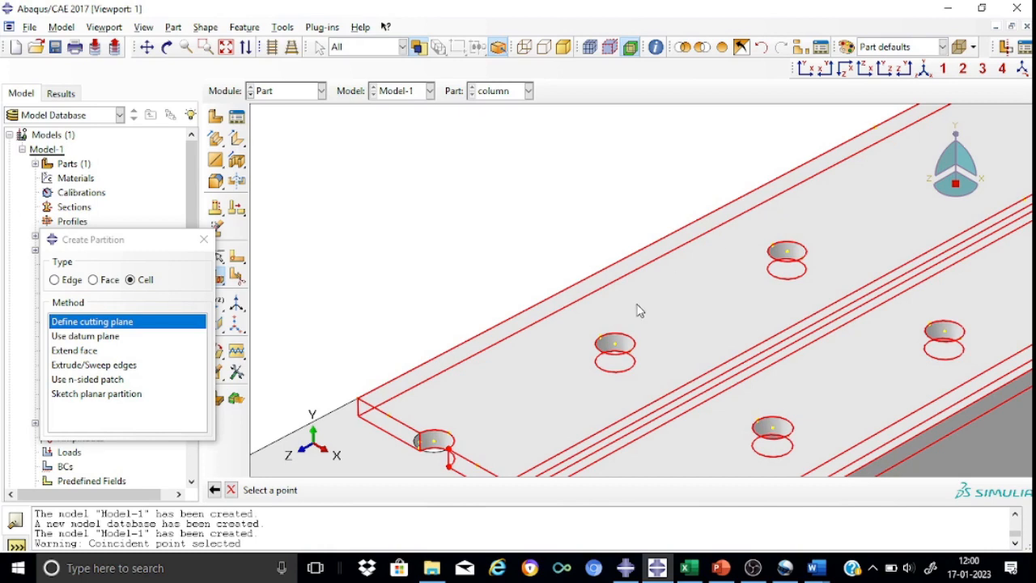
click(617, 345)
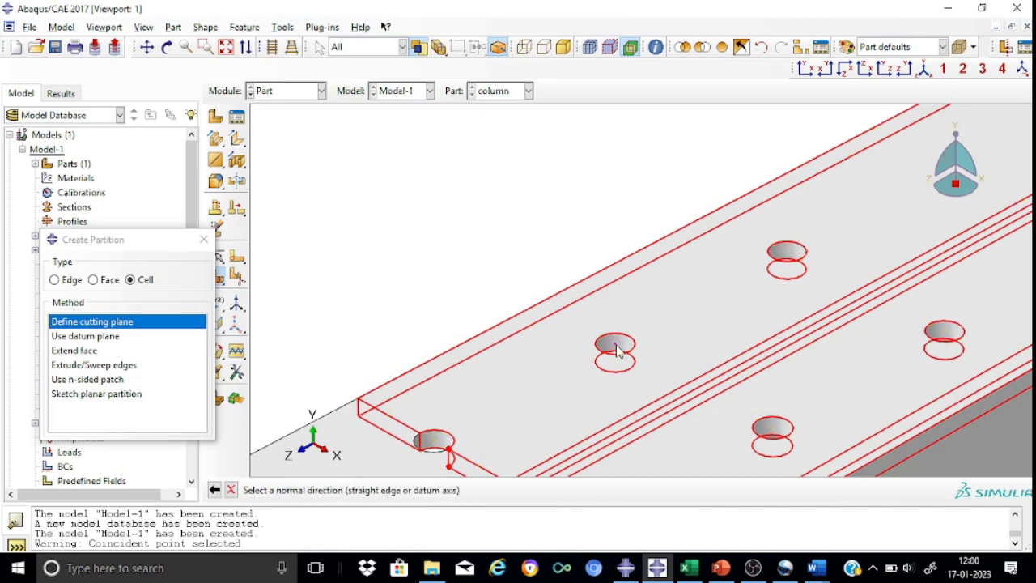
click(545, 306)
click(420, 489)
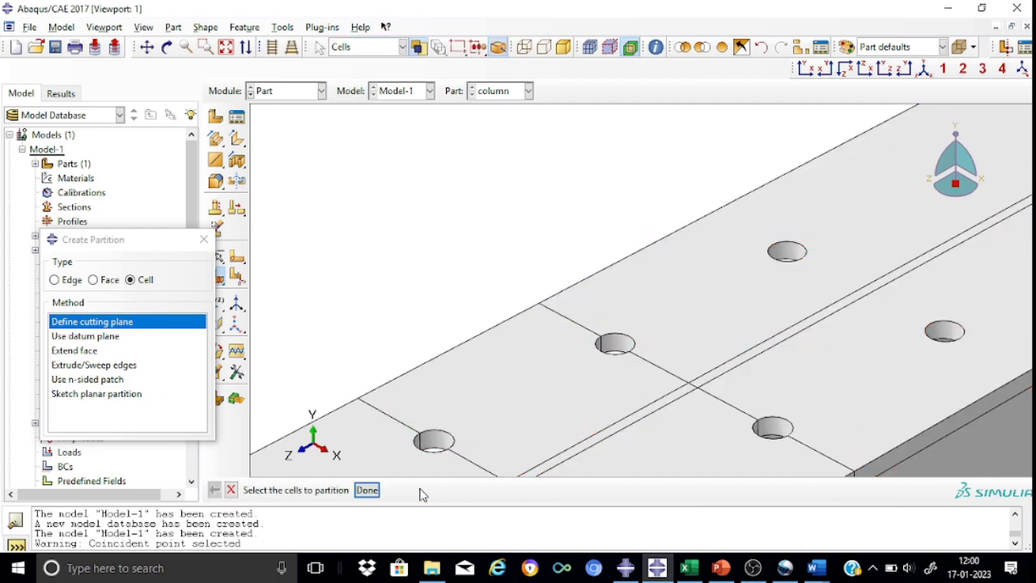
Step: Partition the cells beyond the middle-hole cut with a point-and-normal plane through the farthest hole's centre, normal to the flange's long edge
scroll(652, 176, up, 3)
scroll(652, 176, down, 4)
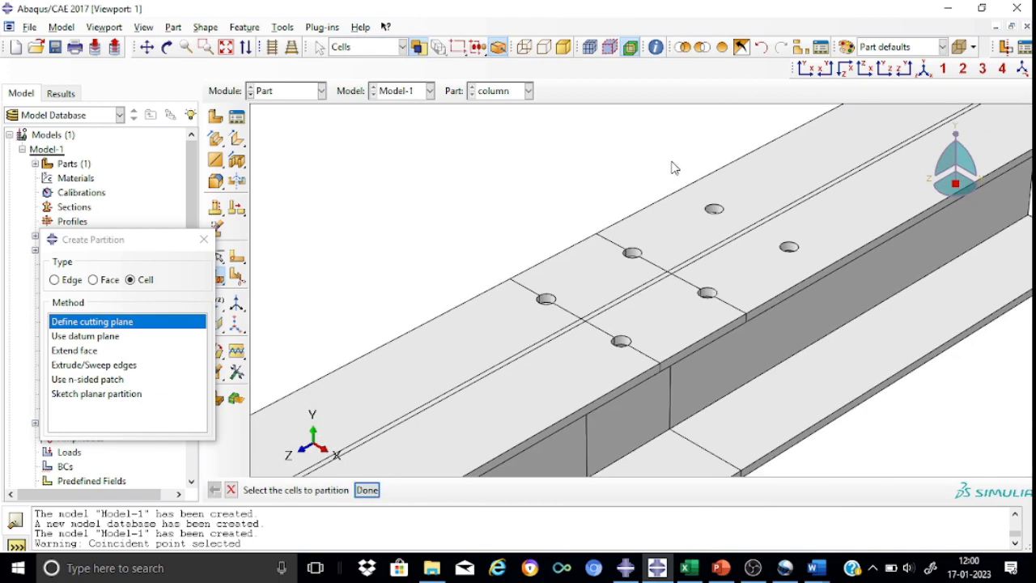
drag(702, 134, 968, 402)
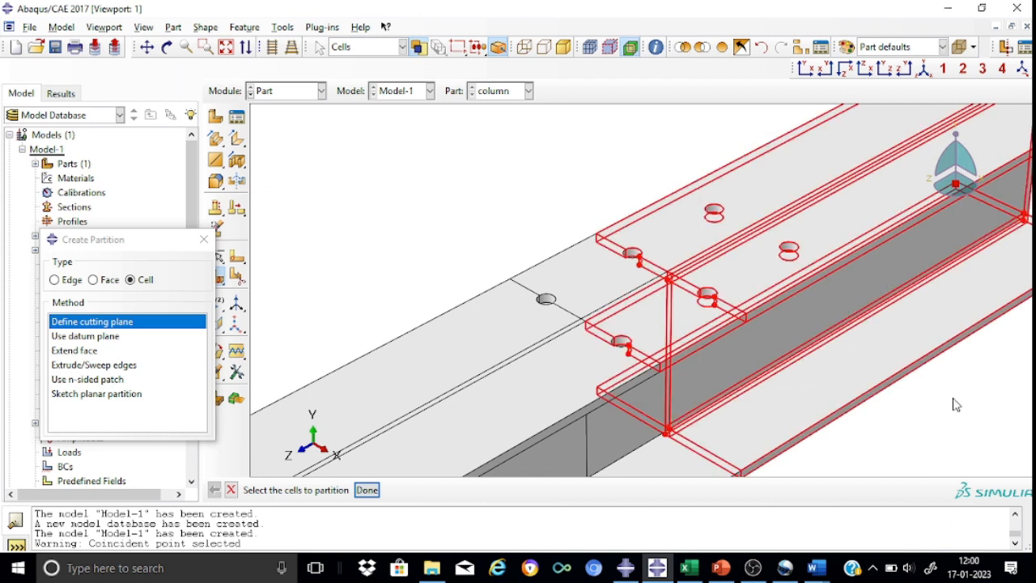
click(366, 489)
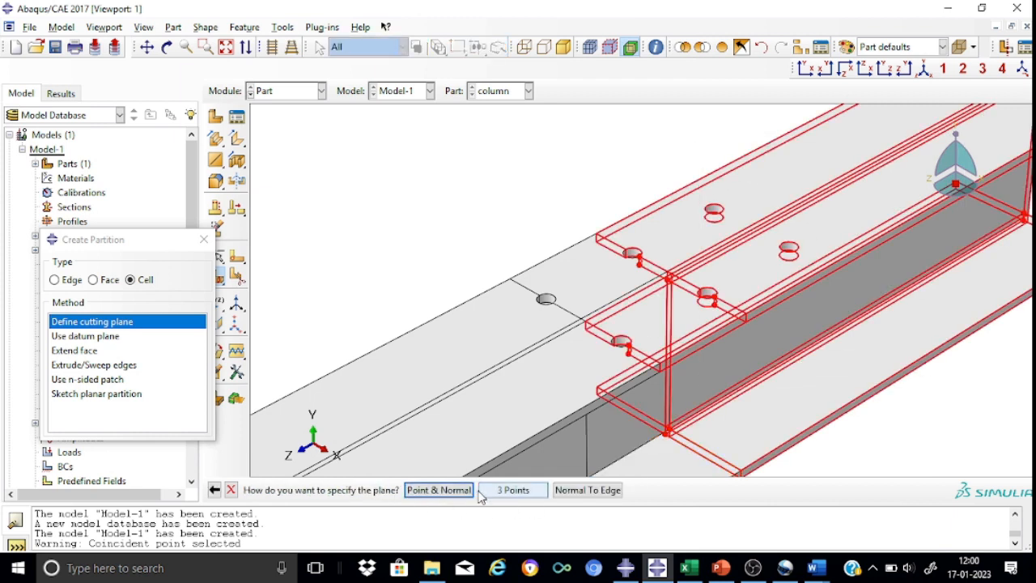
click(425, 491)
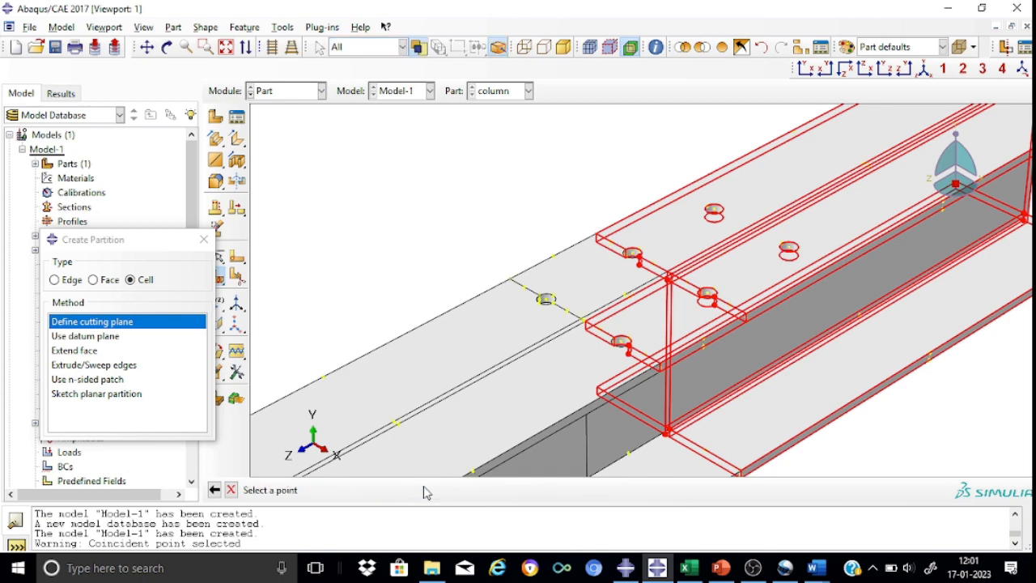
scroll(746, 199, up, 5)
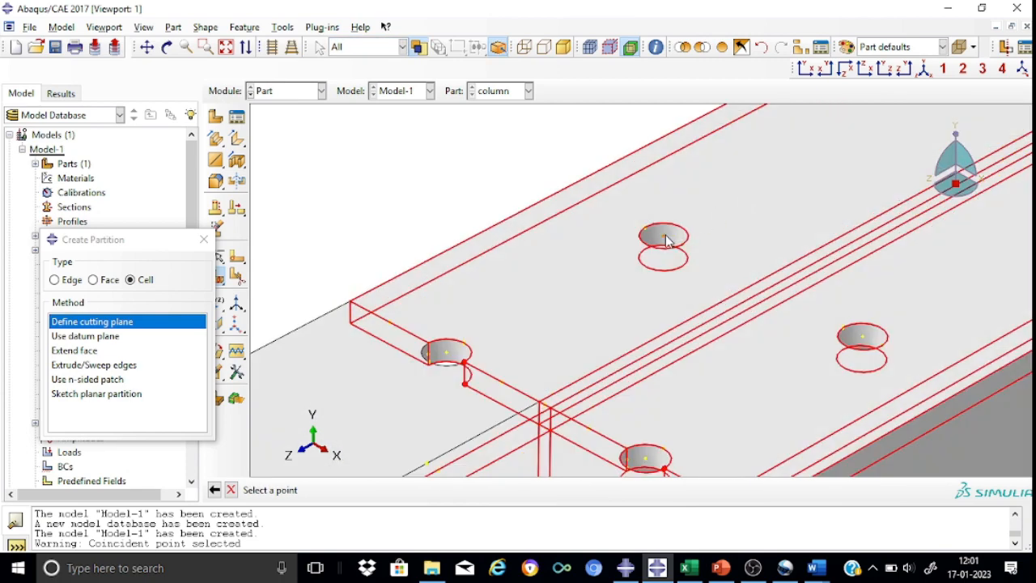
click(665, 238)
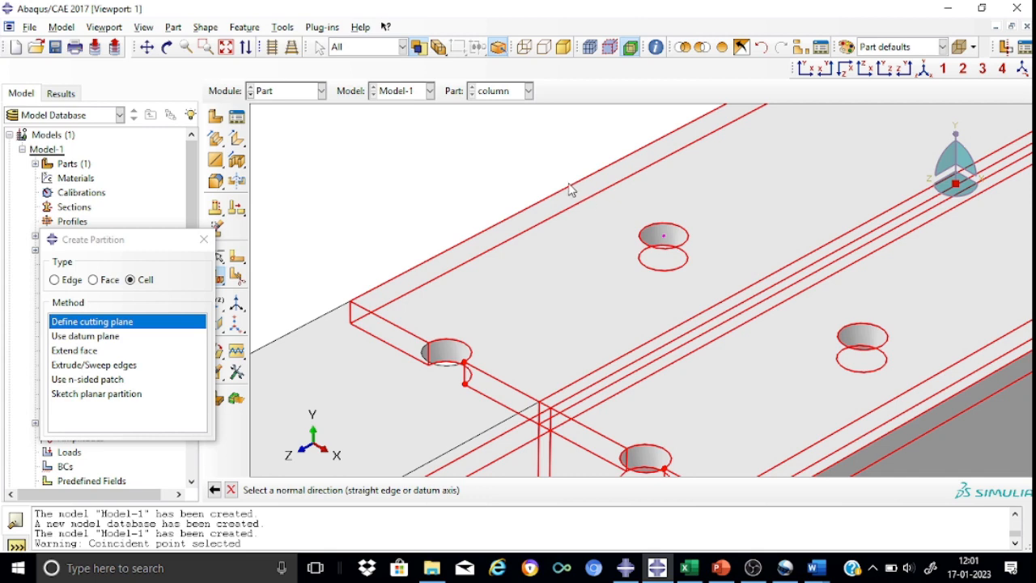
click(570, 191)
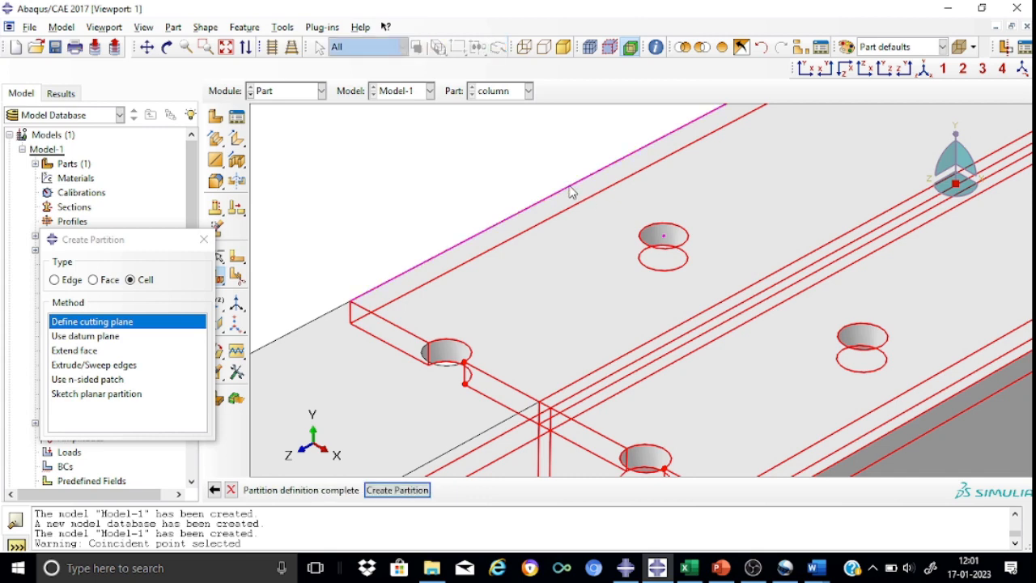
click(395, 491)
Step: Partition all cells lengthwise with a point-and-normal plane through the middle hole's centre in the -X row, normal to the cross-flange edge
scroll(569, 337, up, 8)
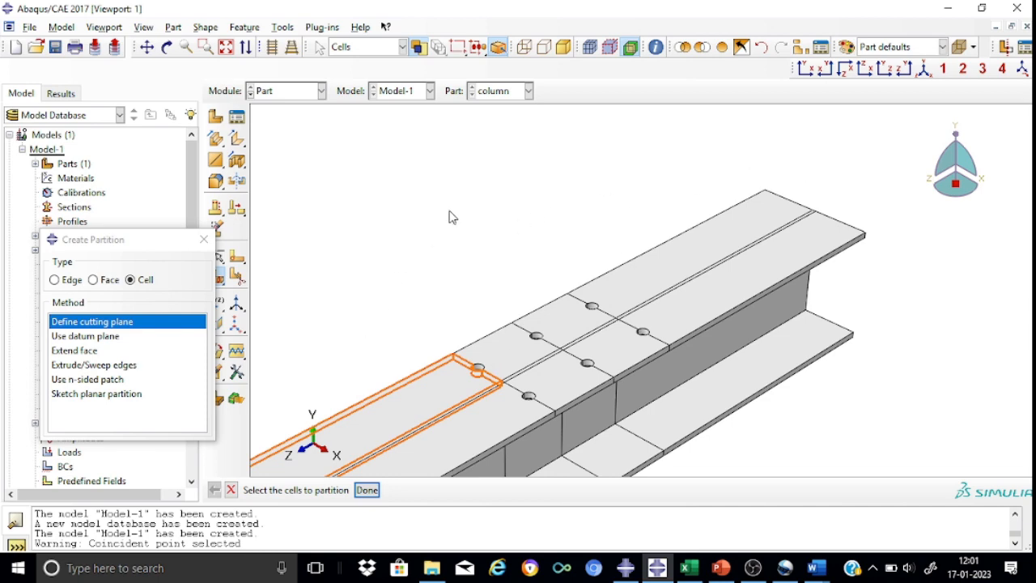
scroll(458, 205, down, 3)
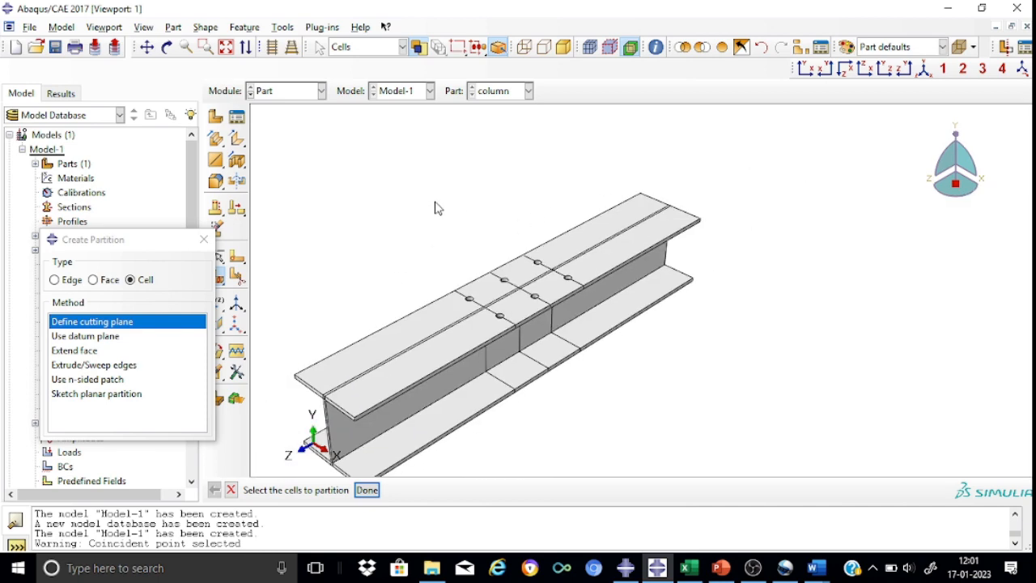
drag(352, 223, 681, 418)
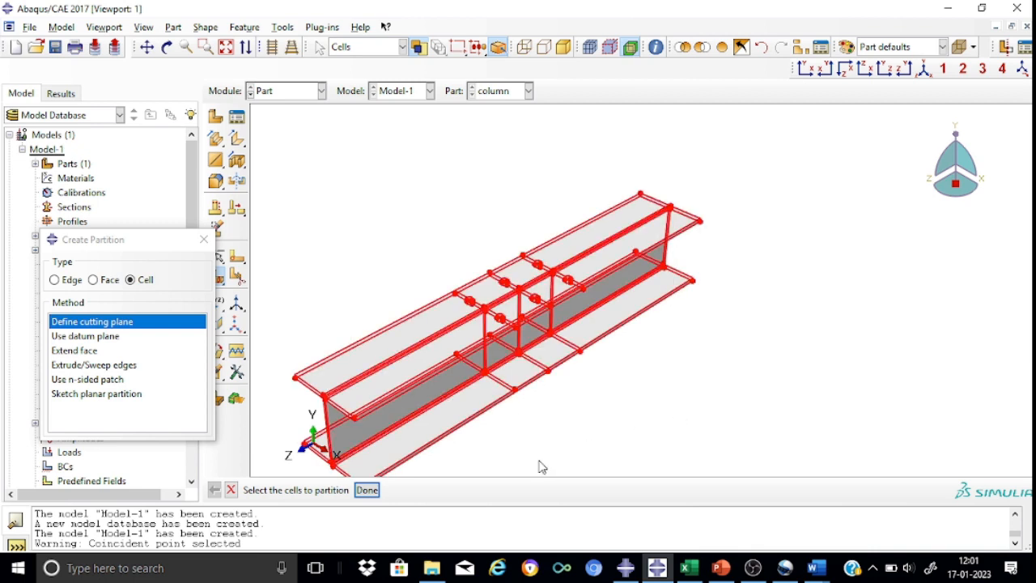
click(367, 490)
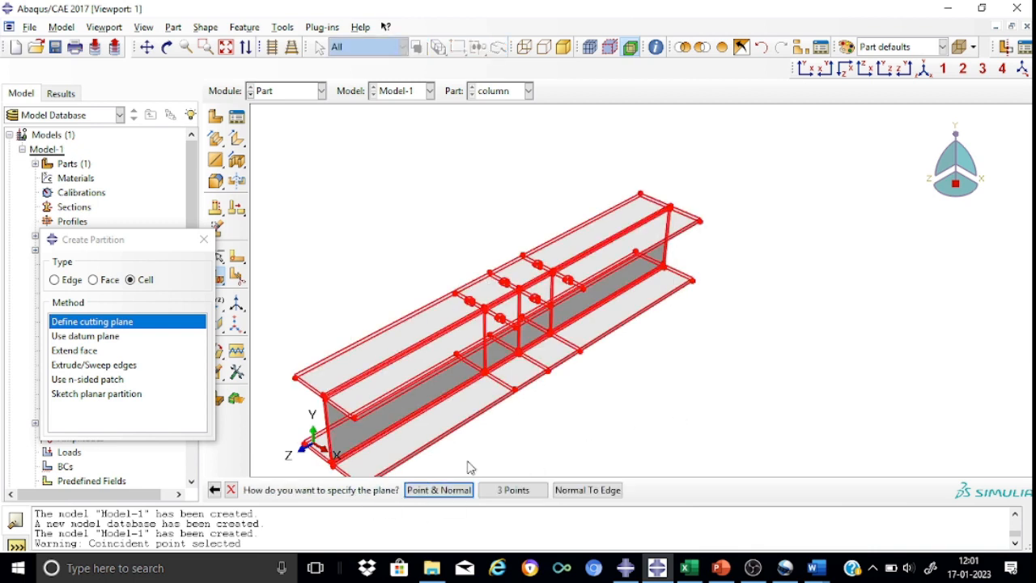
click(463, 489)
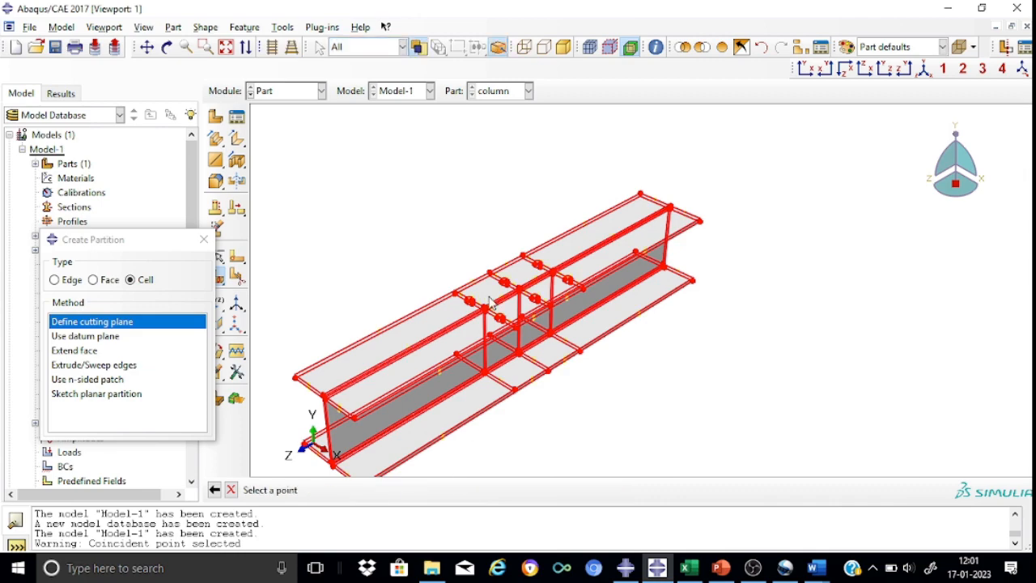
scroll(489, 301, up, 8)
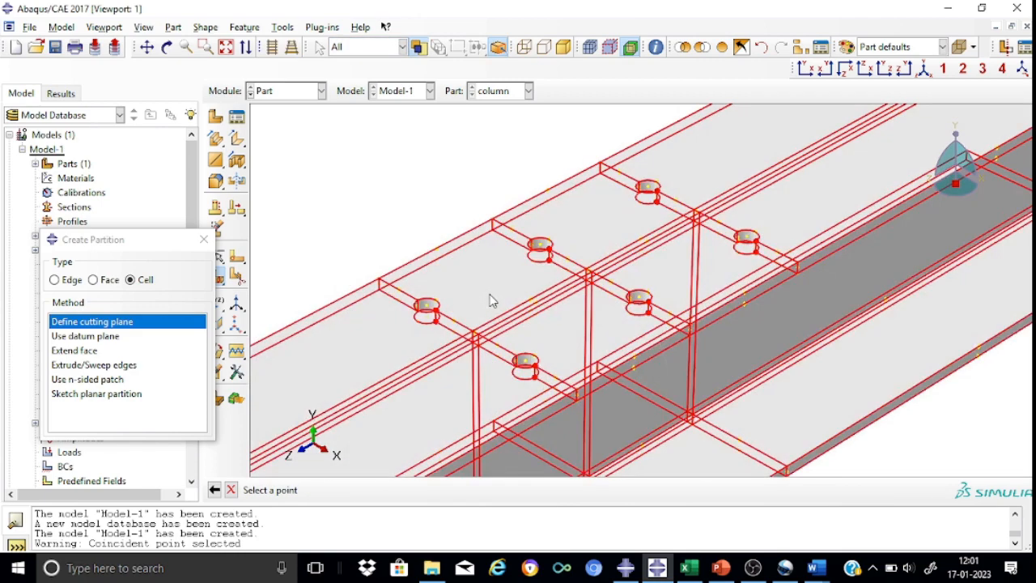
click(543, 251)
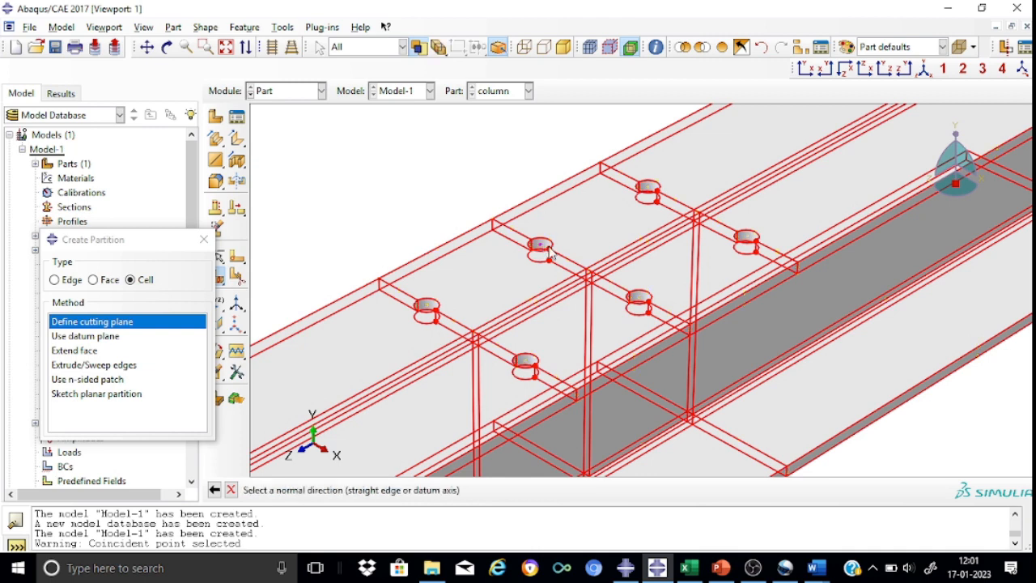
click(570, 261)
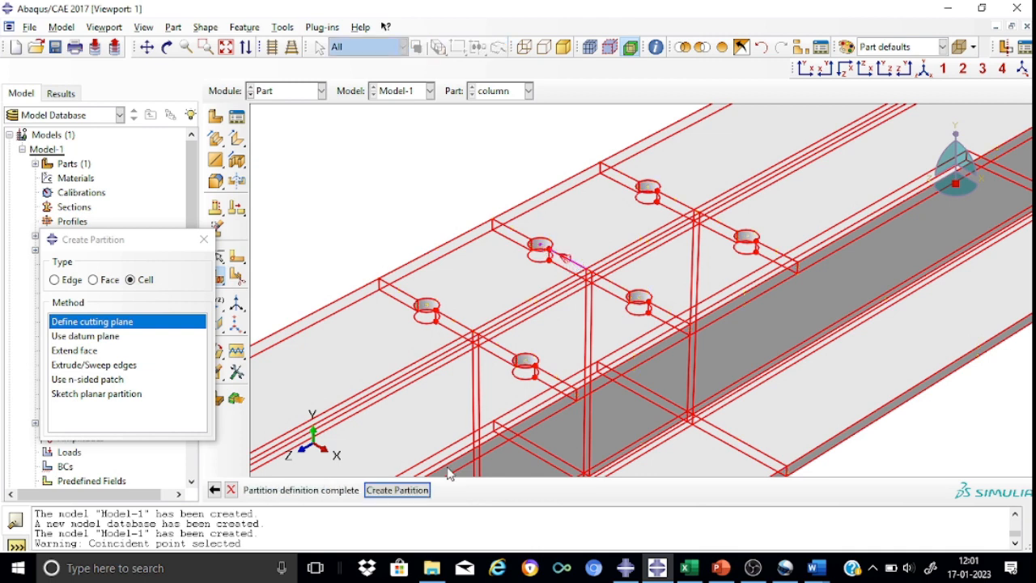
click(397, 490)
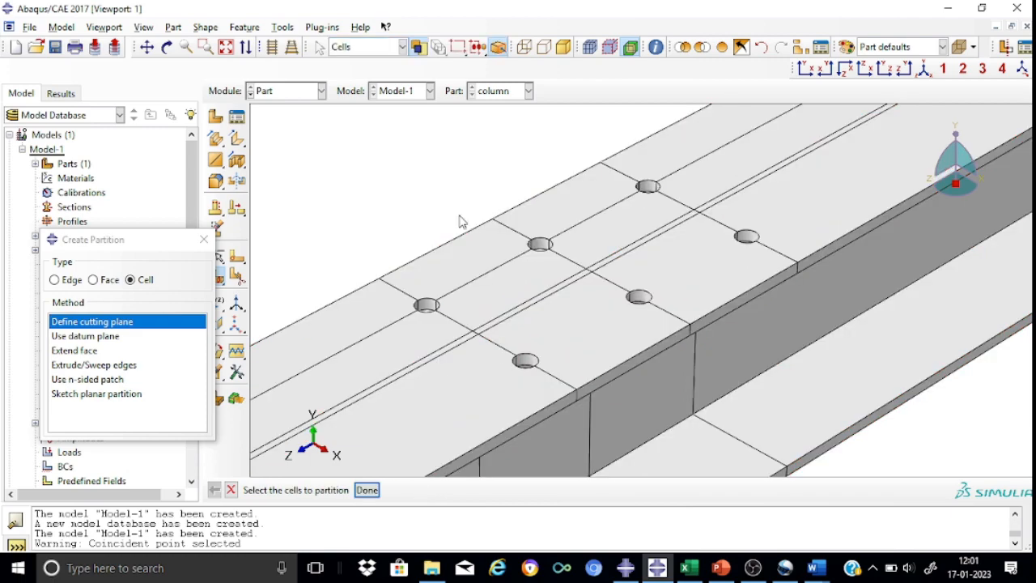
Step: Partition all cells lengthwise through a hole centre in the +X row, normal to the cross-flange edge, and close the partition settings
scroll(430, 142, down, 3)
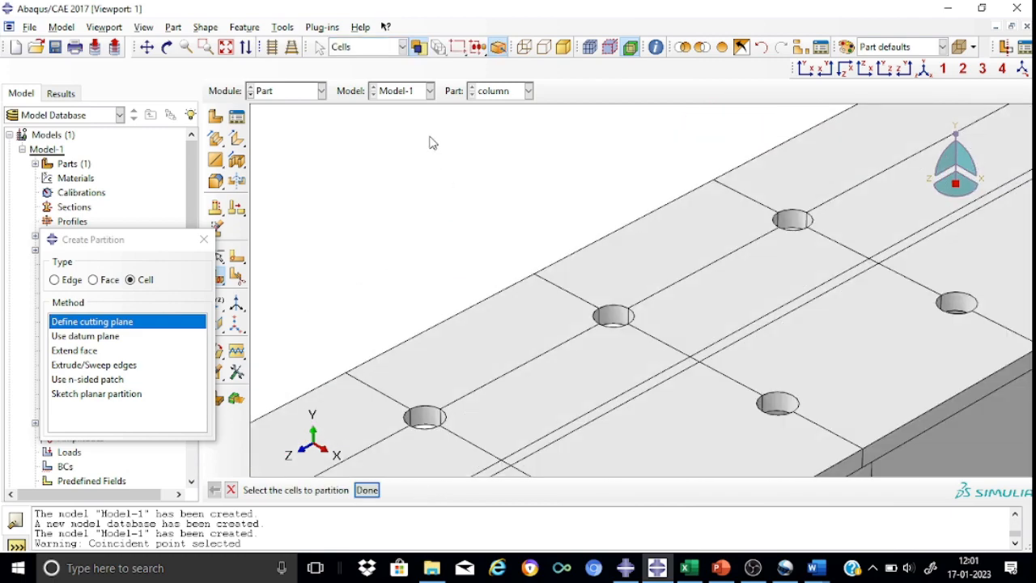
scroll(430, 141, up, 1)
drag(457, 188, 771, 458)
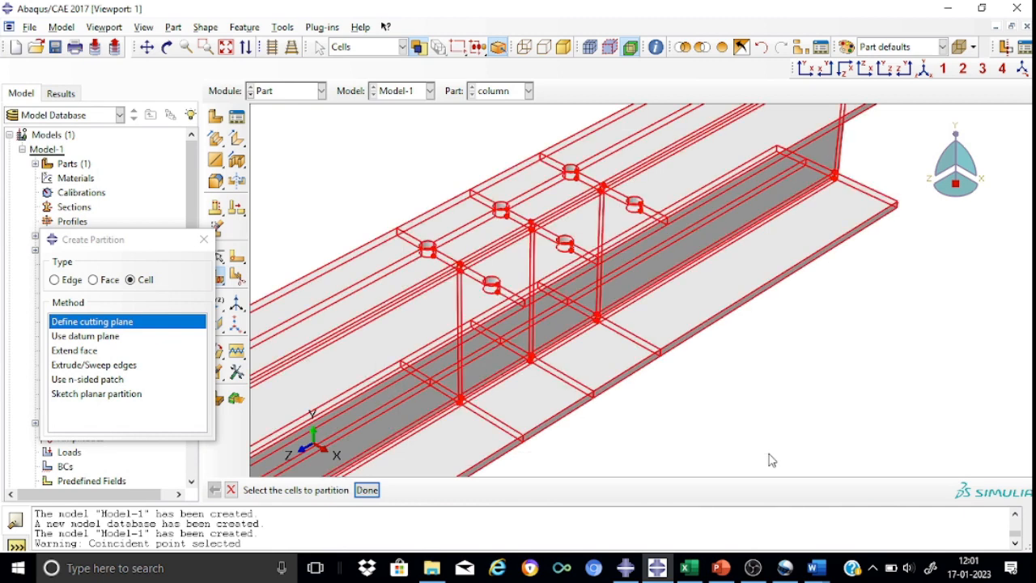
click(366, 490)
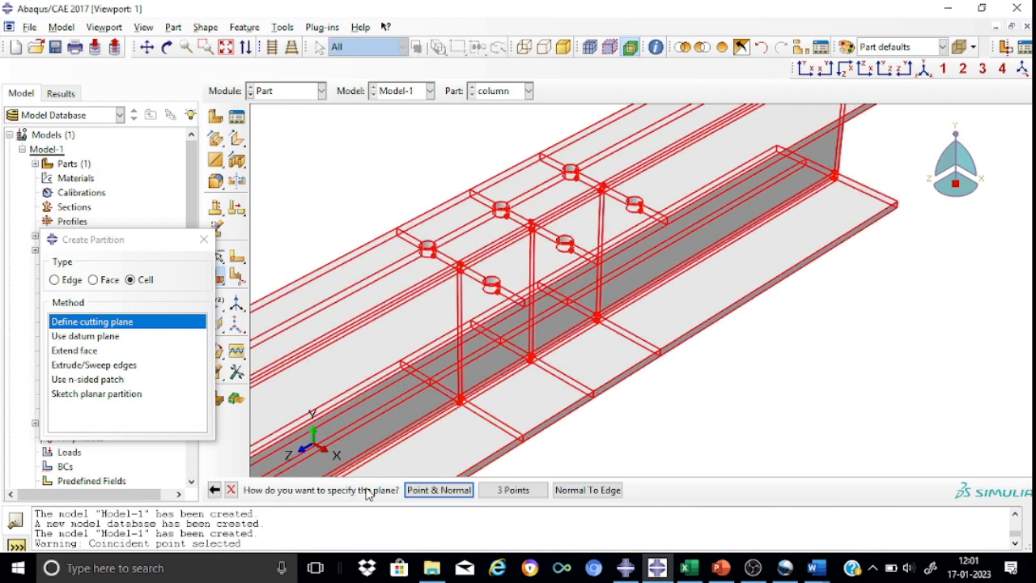
click(429, 490)
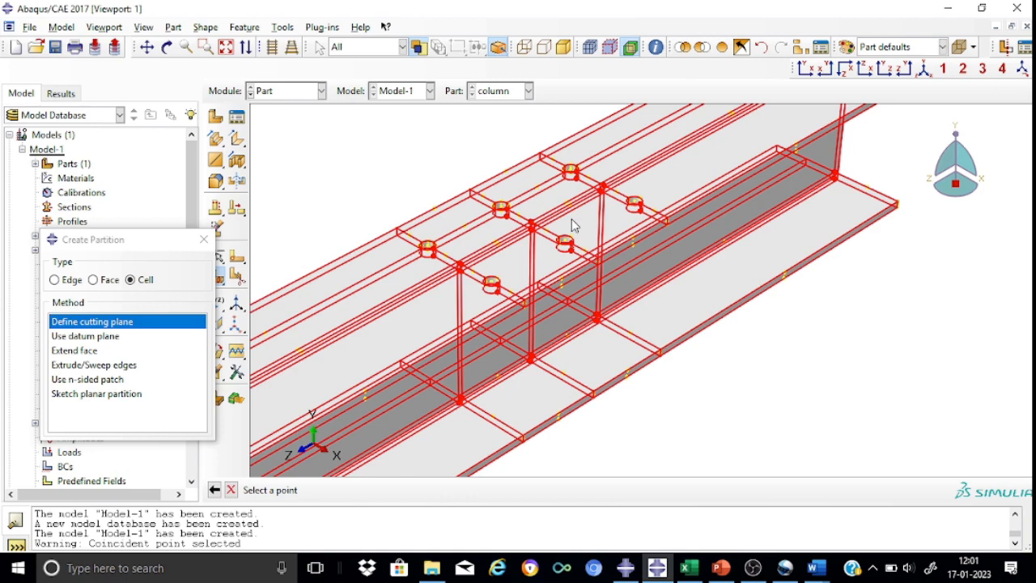
scroll(572, 220, up, 6)
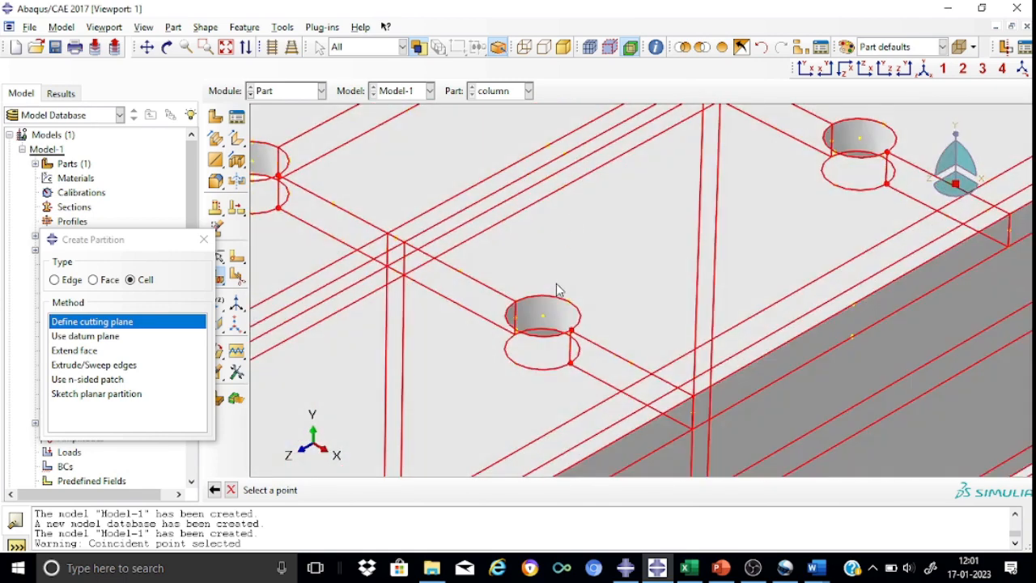
click(543, 319)
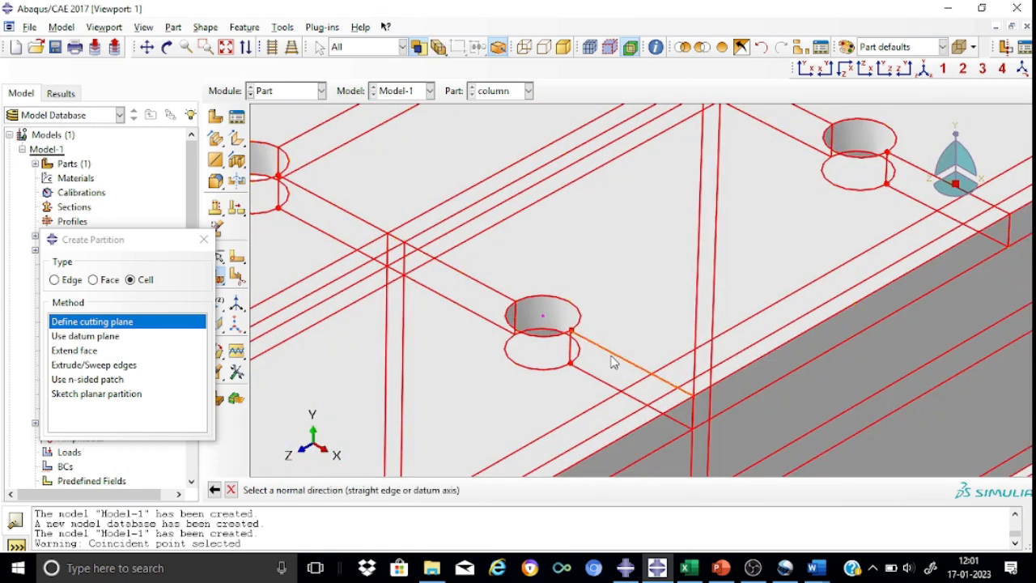
click(615, 354)
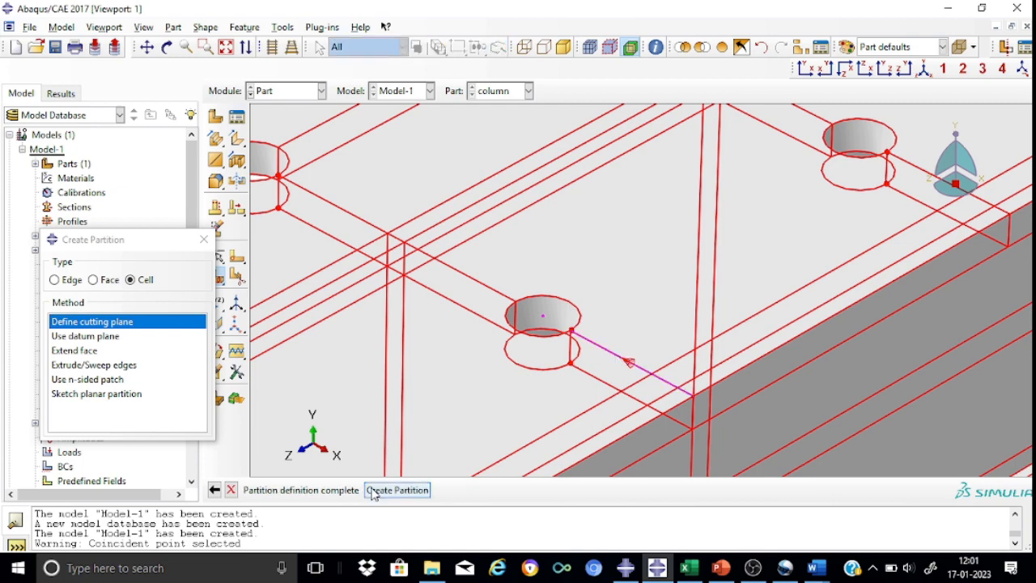
click(371, 494)
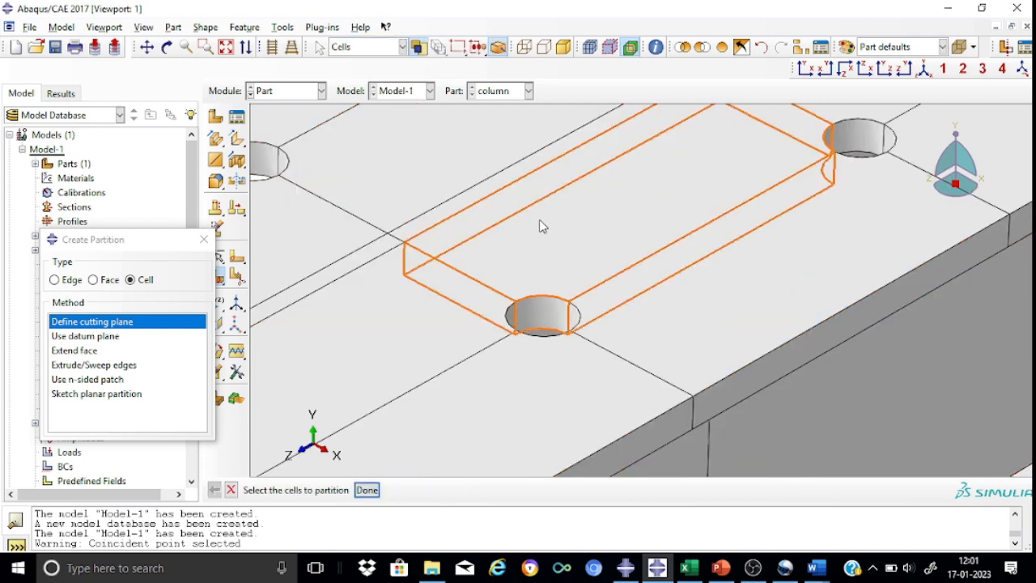
scroll(540, 224, down, 3)
scroll(540, 225, up, 5)
scroll(540, 225, up, 5)
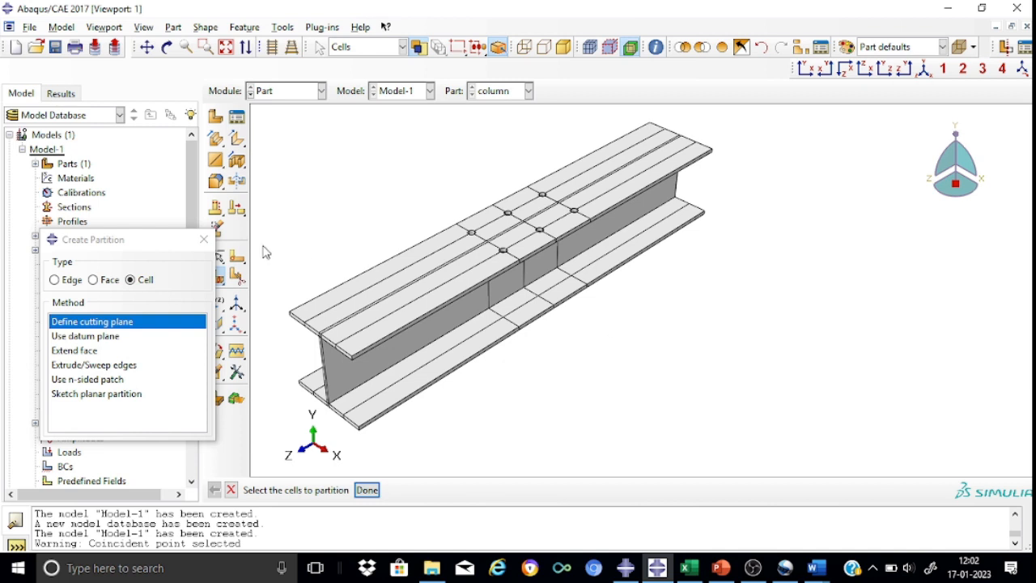
click(204, 240)
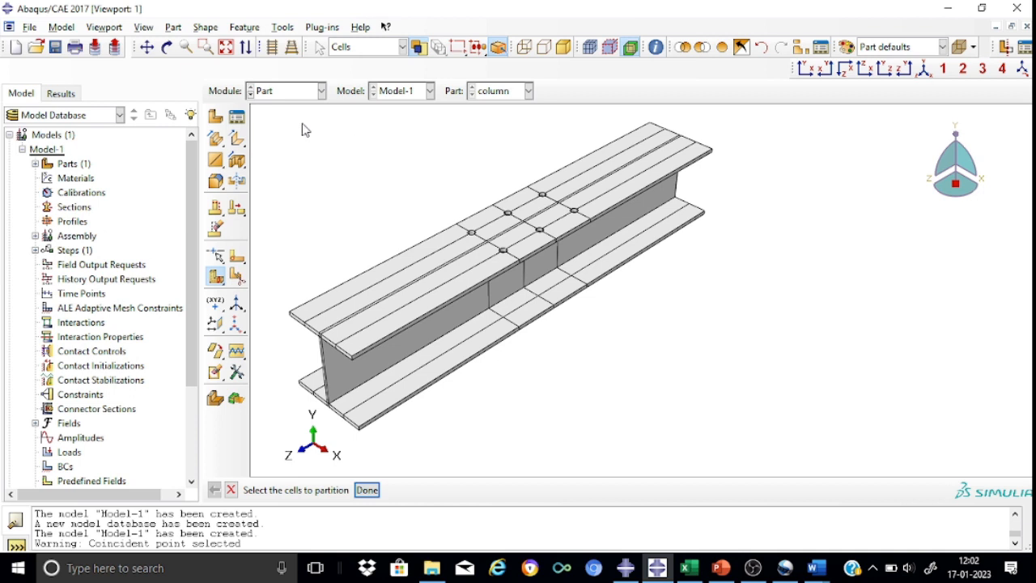
Step: Create a 3D deformable solid extrusion part named bit-flange with approximate size 600 and open its section sketch
click(216, 118)
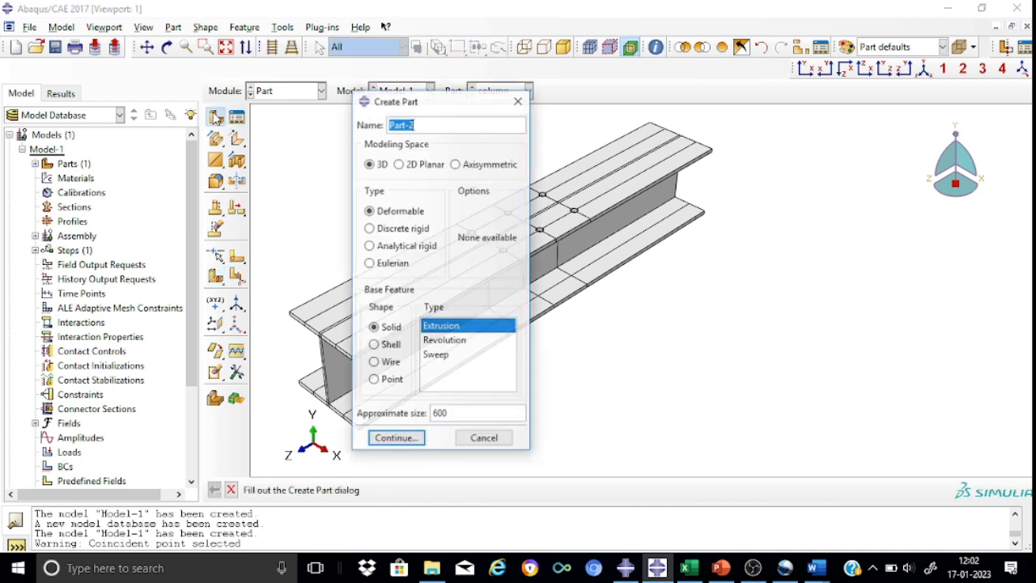
click(429, 123)
key(BackSpace)
key(BackSpace)
key(BackSpace)
key(BackSpace)
key(BackSpace)
key(BackSpace)
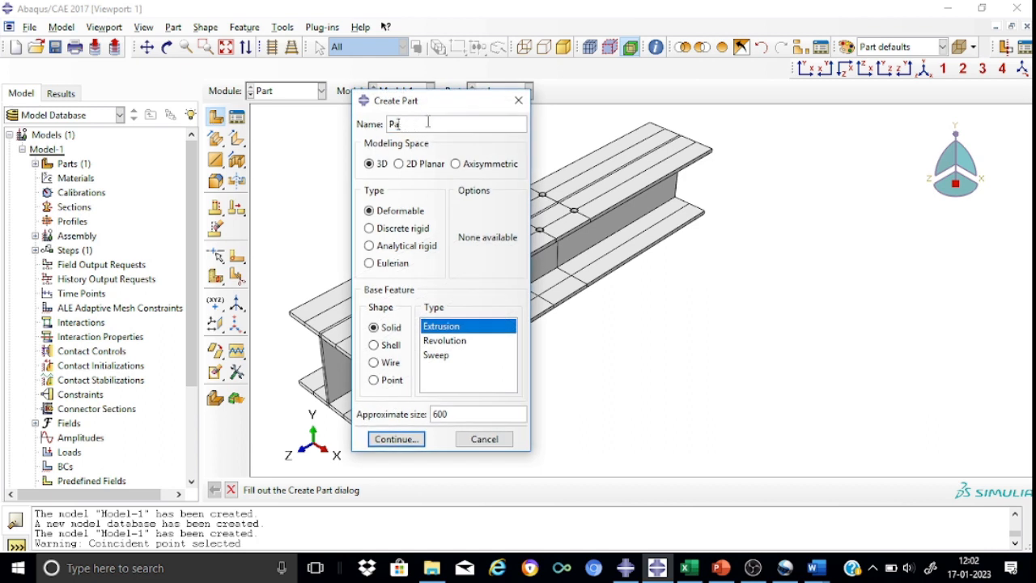
text(bit-flange)
click(408, 440)
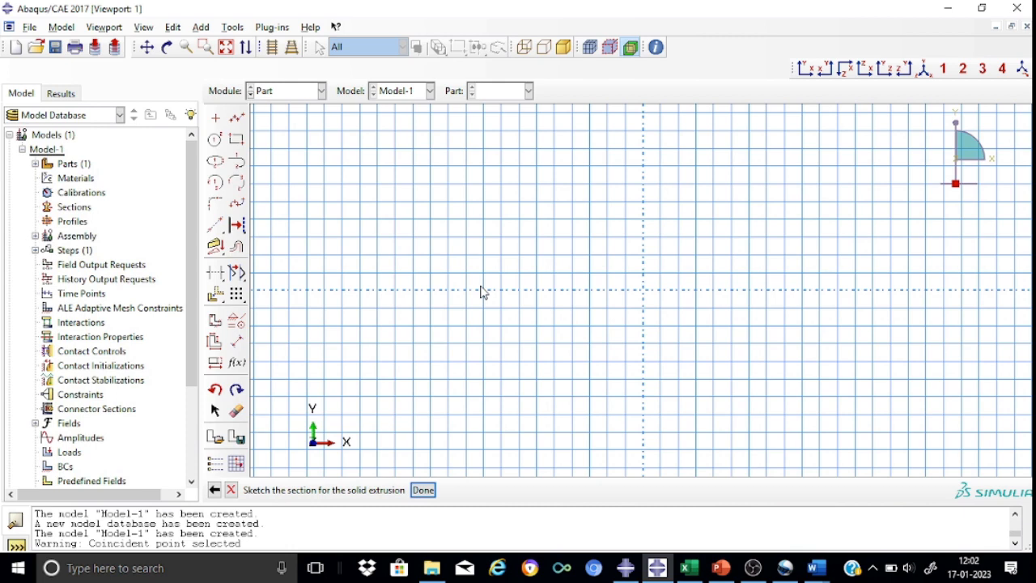
Step: Sketch a rectangle about 85 wide on the negative X side, spanning the horizontal axis
click(236, 139)
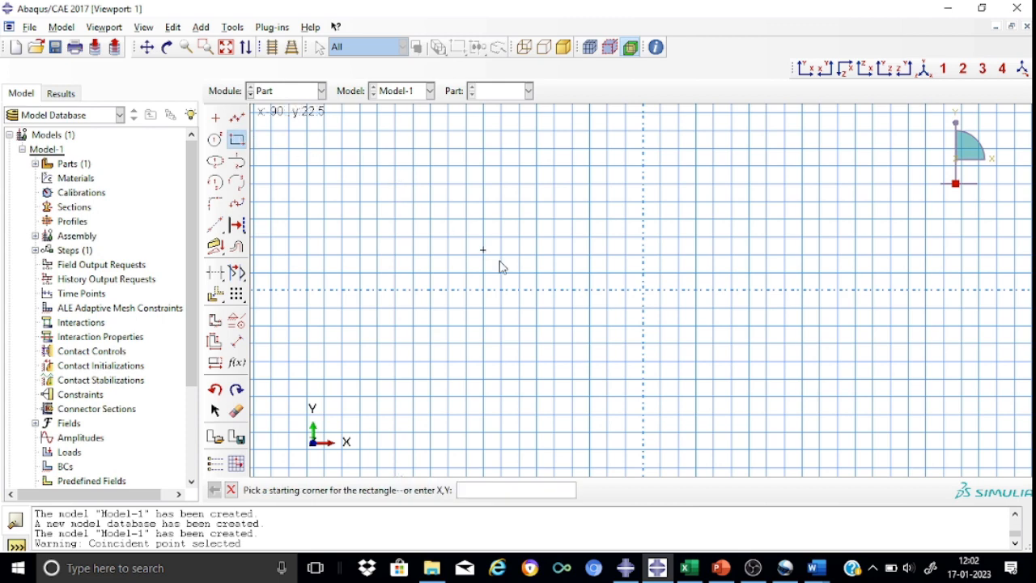
click(426, 229)
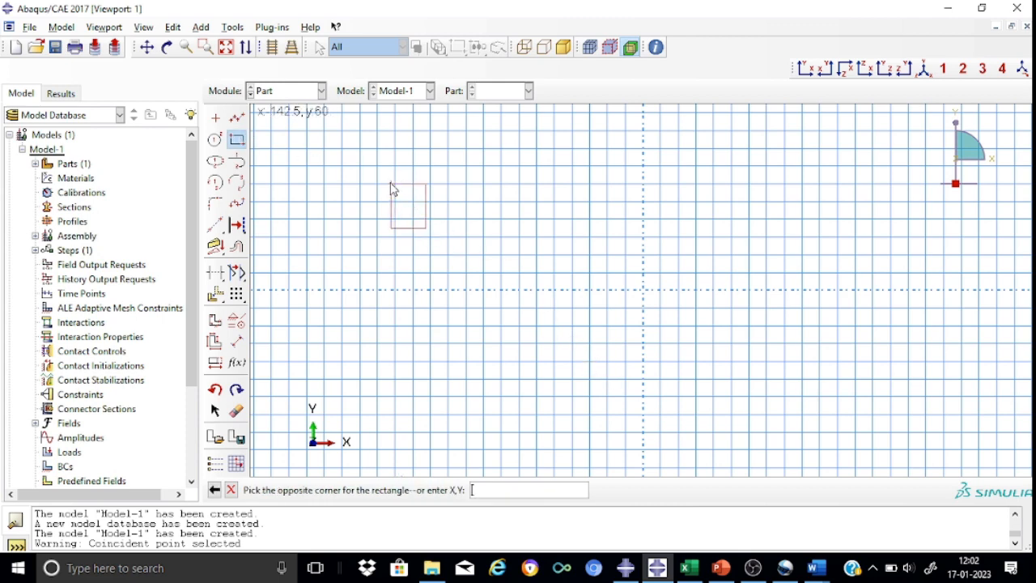
click(577, 421)
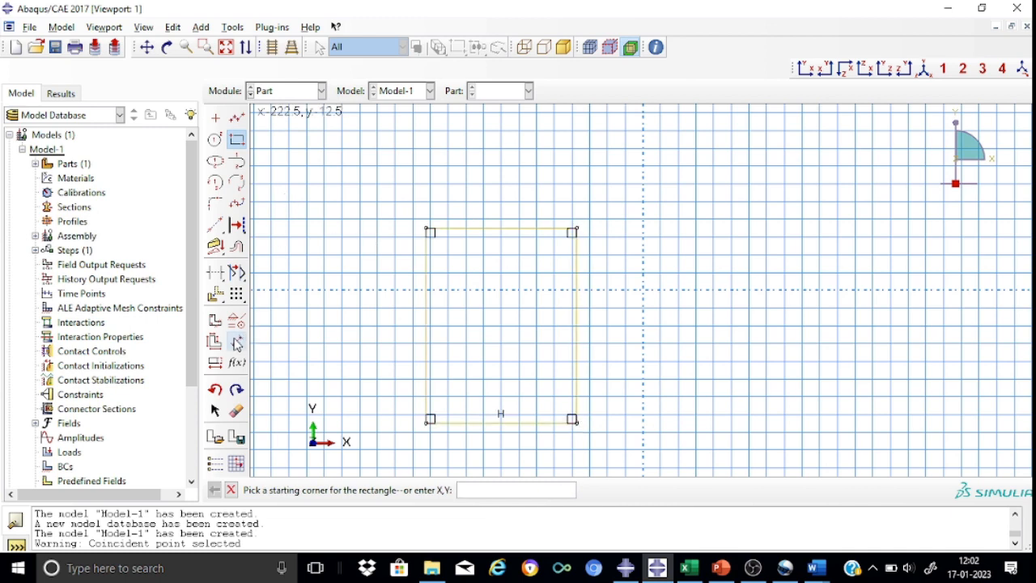
Step: Dimension the rectangle's upper edge and set its width to 260
click(236, 342)
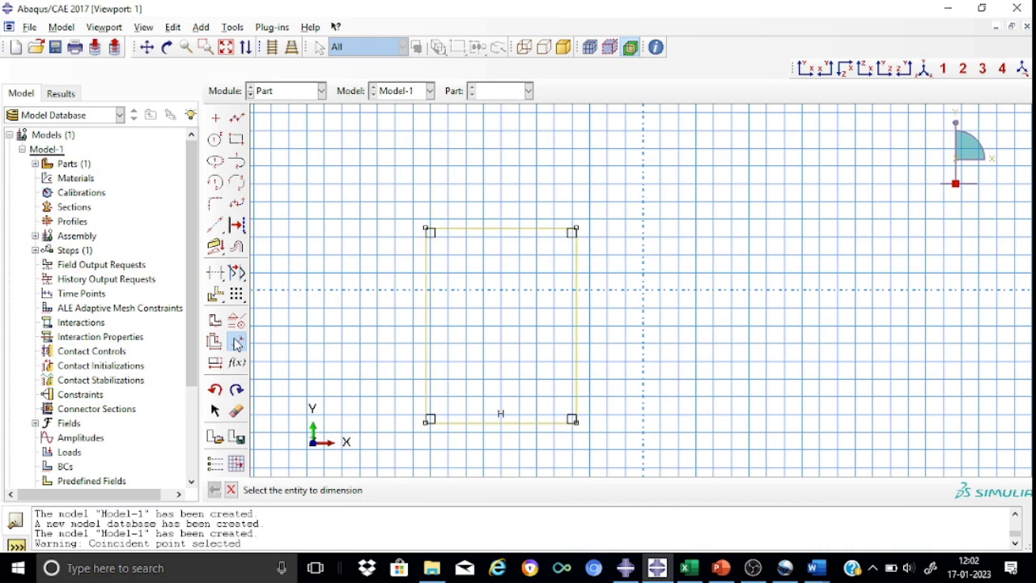
click(505, 233)
click(509, 157)
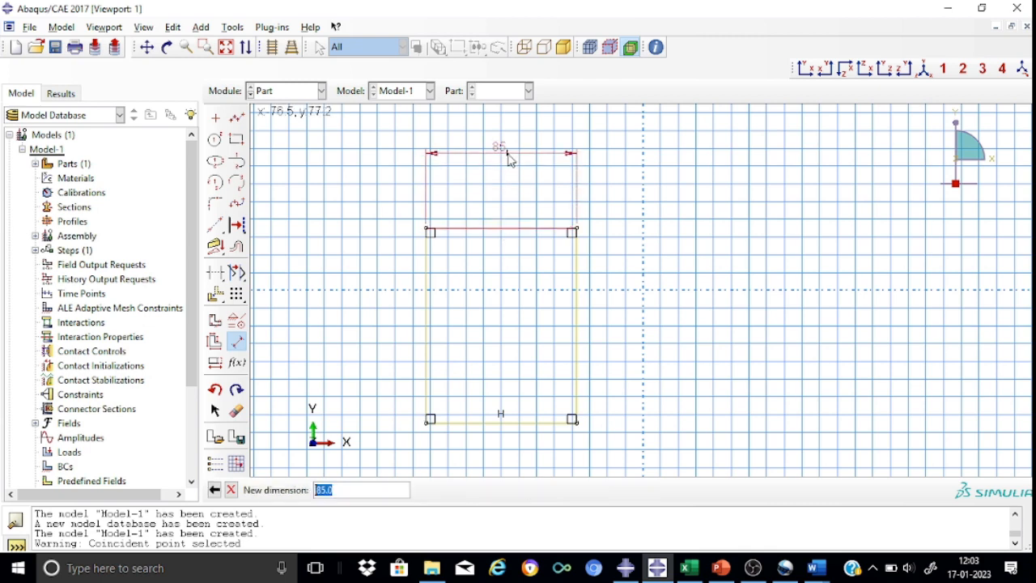
text(260)
key(Return)
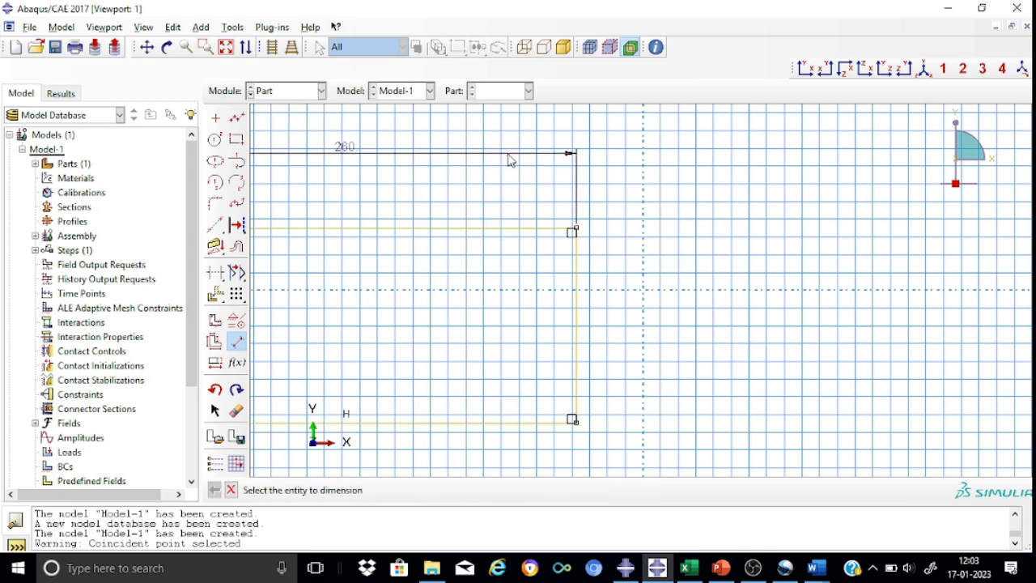
Step: Dimension the rectangle's right vertical edge and set its height to 450
click(582, 317)
click(725, 313)
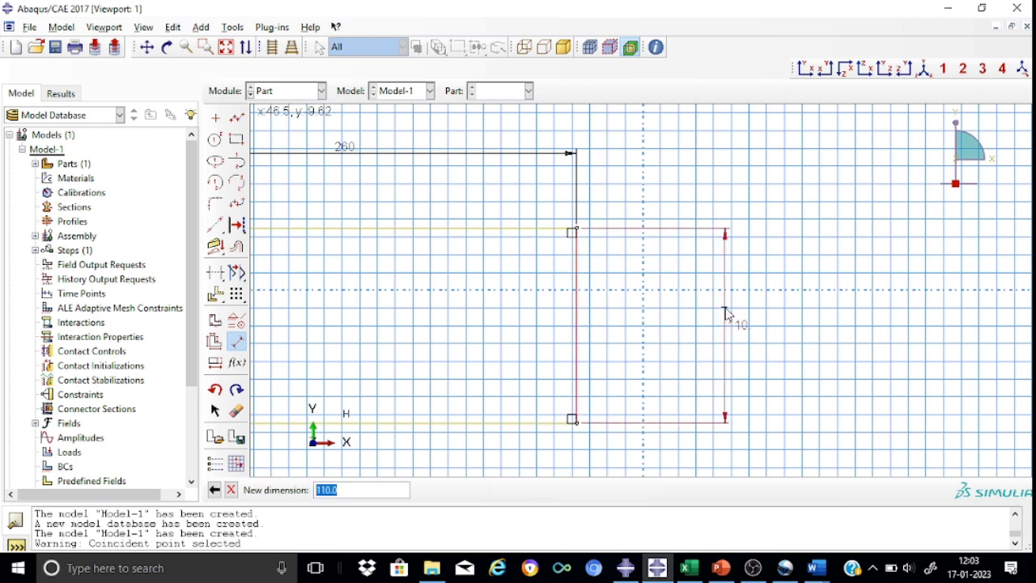
text(450)
key(Return)
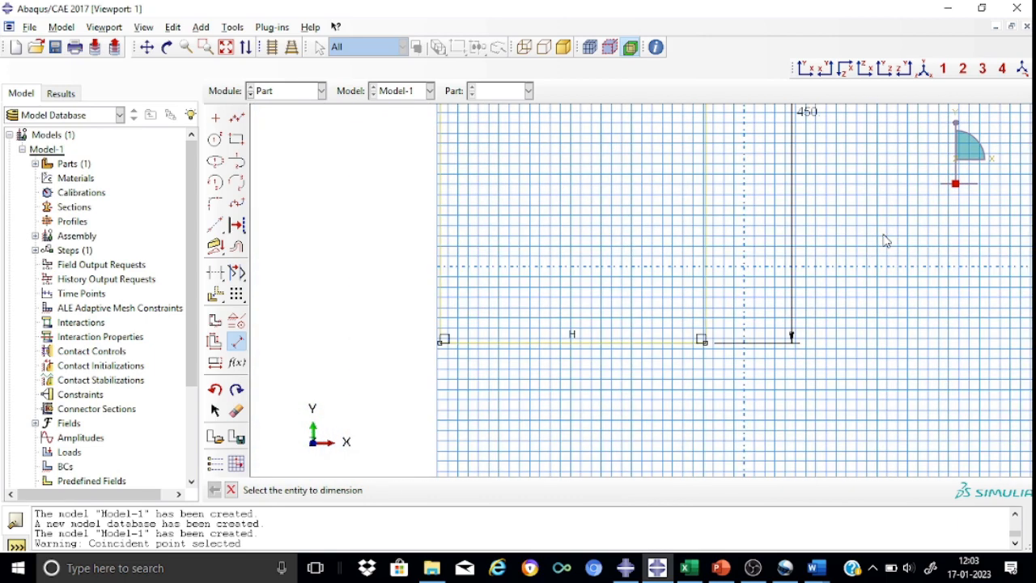
click(147, 47)
drag(502, 197, 324, 316)
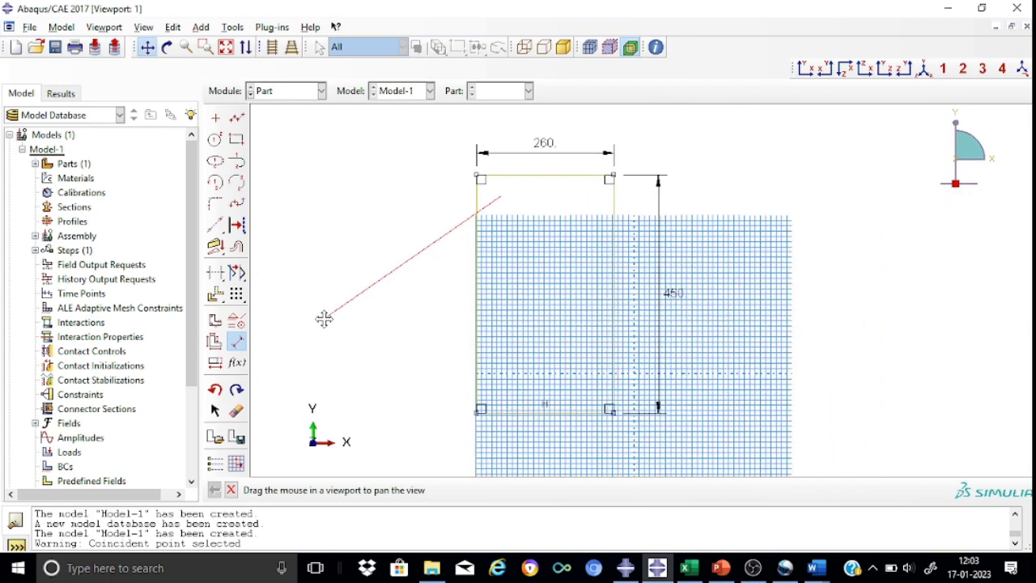
click(231, 489)
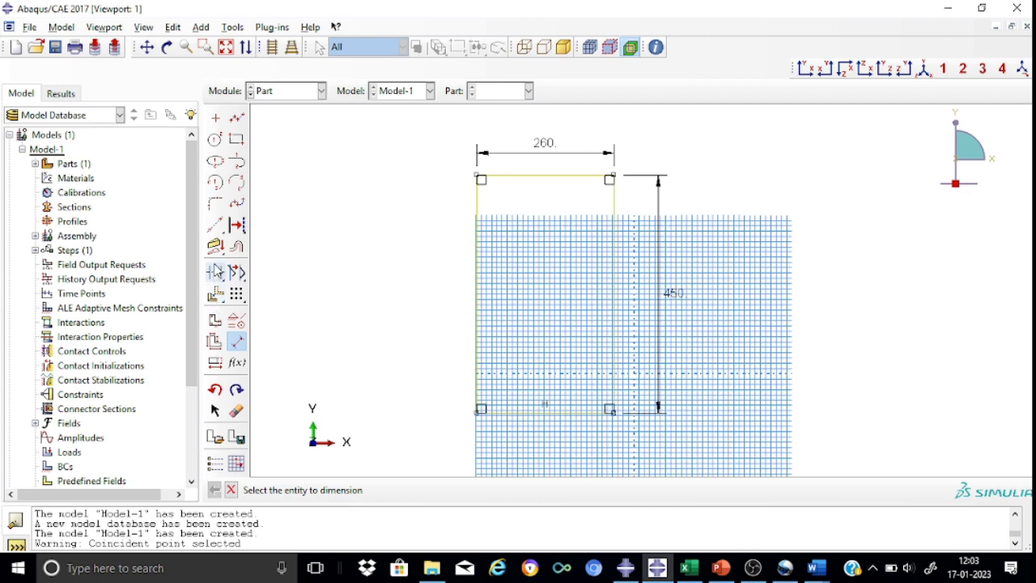
Step: Move the whole rectangle by translating the midpoint of its right edge to 130,0, centring the rectangle on the origin
click(214, 296)
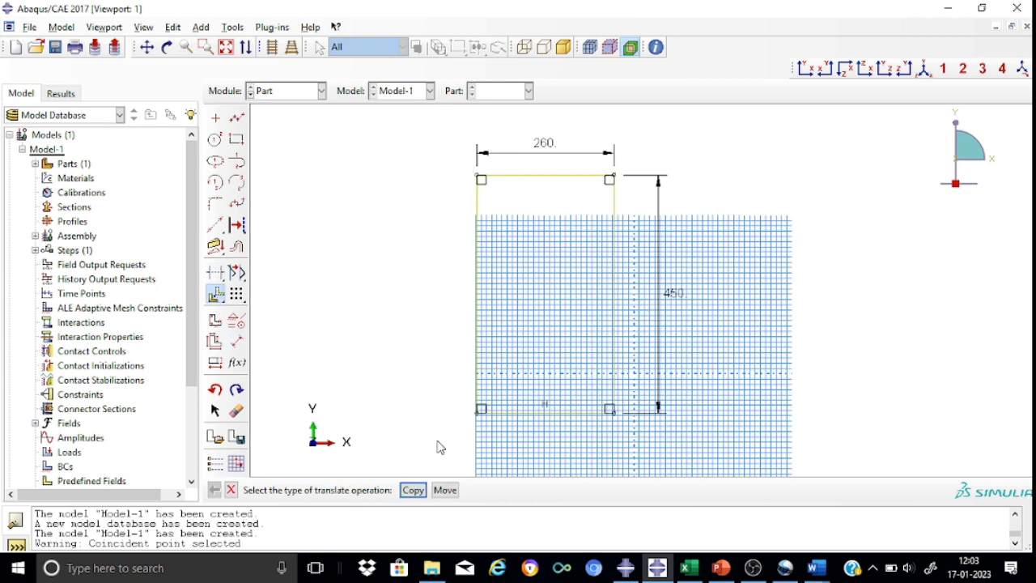
click(450, 491)
mouse_move(455, 136)
mouse_down()
mouse_move(687, 451)
mouse_move(660, 459)
mouse_up()
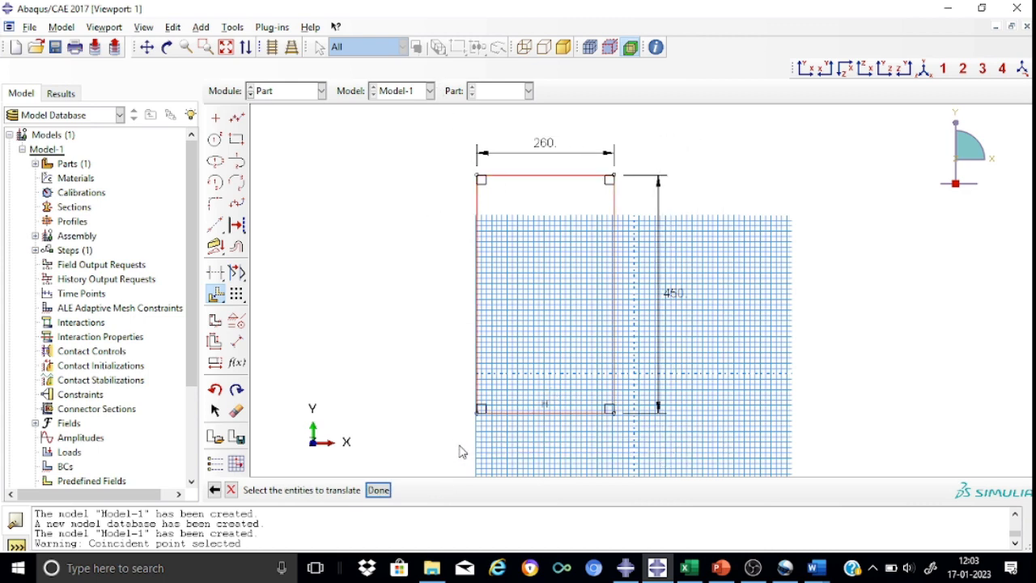
click(378, 491)
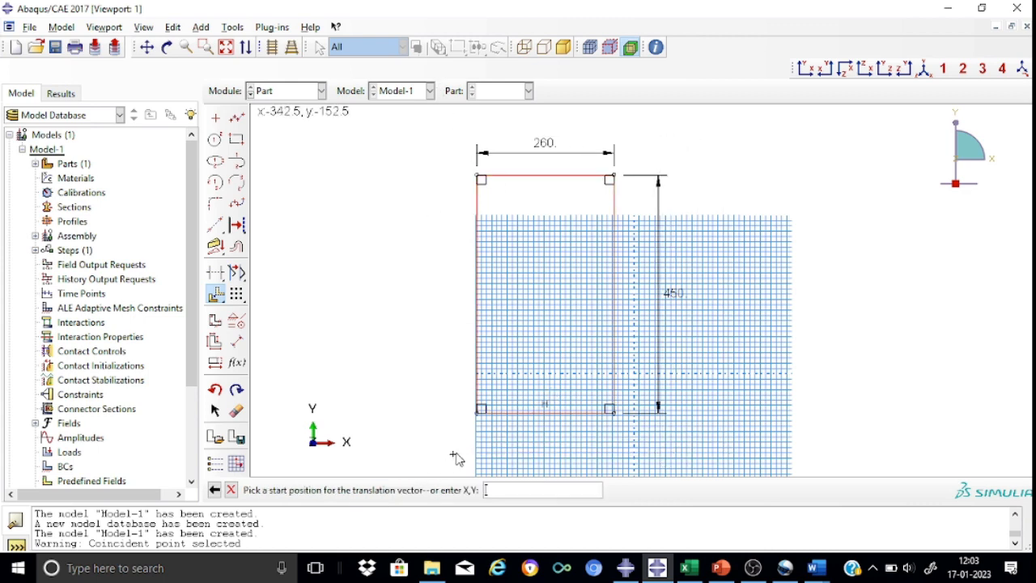
click(615, 296)
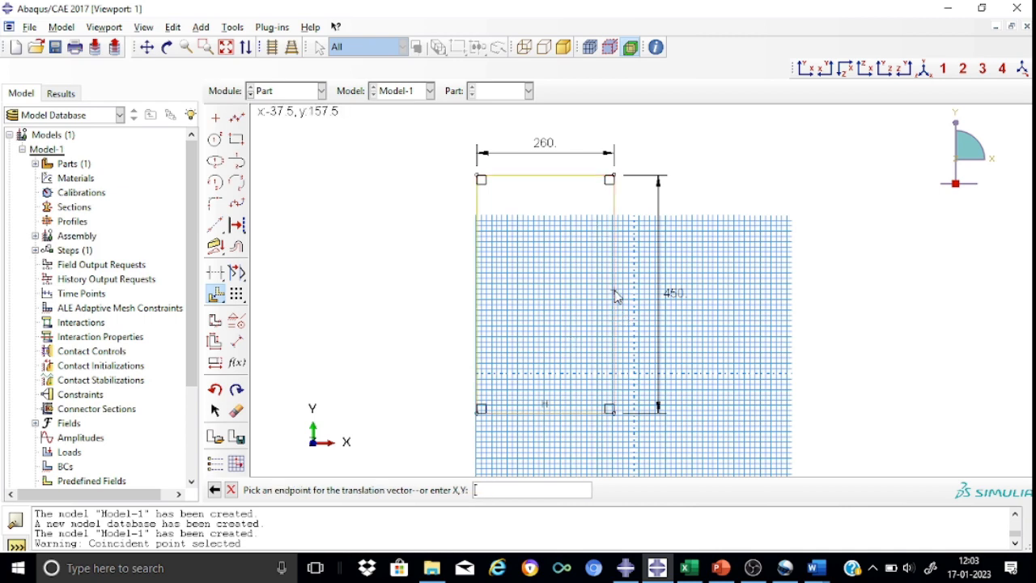
text(130,0)
key(Return)
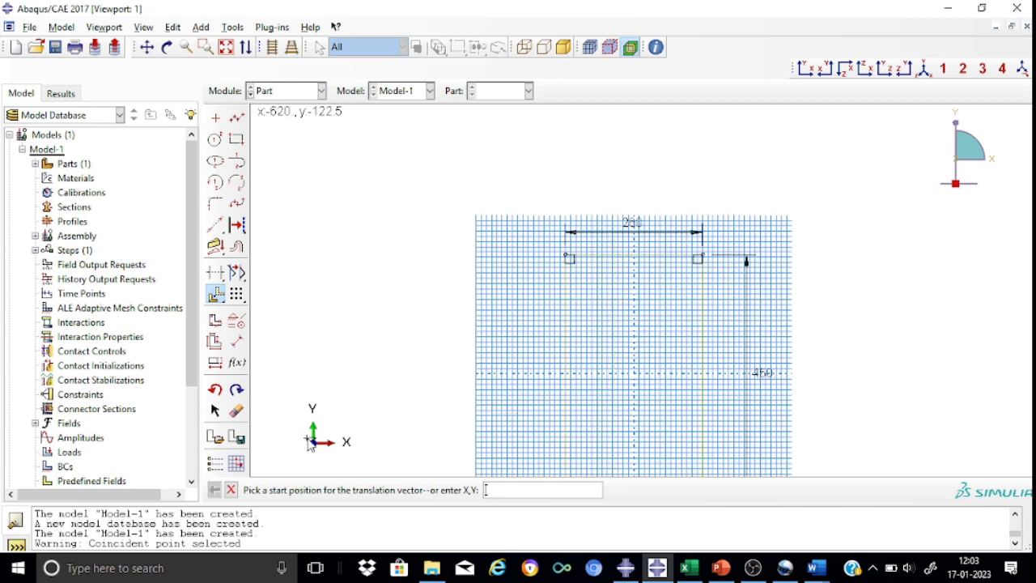
click(231, 491)
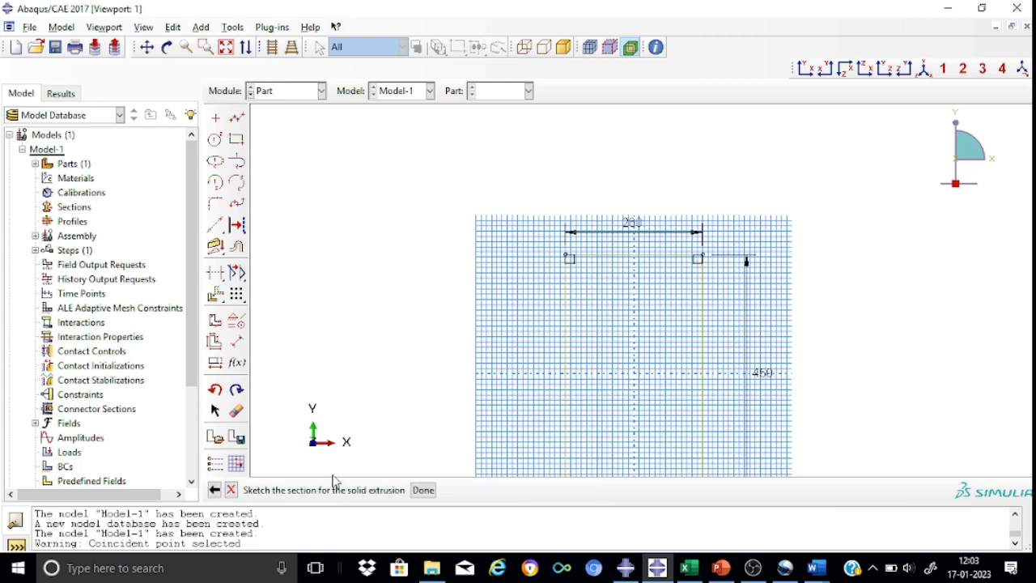
Step: Finish the section sketch and extrude the rectangle to a depth of 16
click(424, 490)
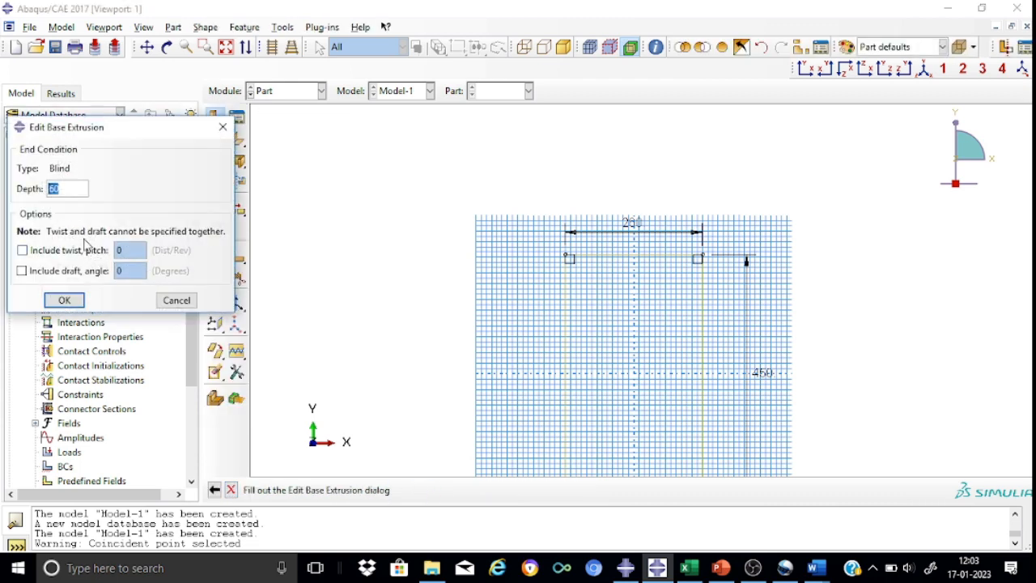
click(69, 189)
key(BackSpace)
text(16)
click(76, 299)
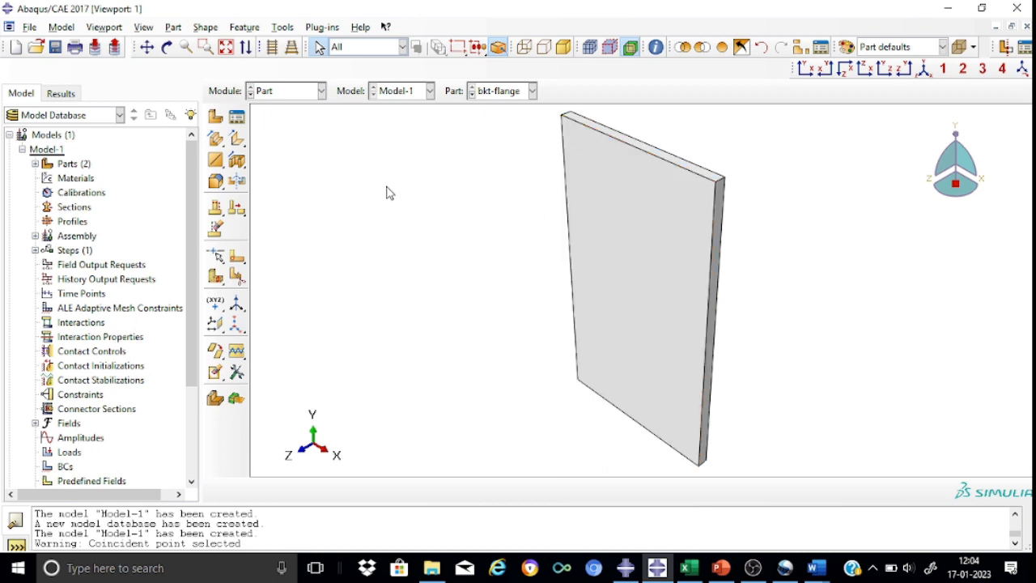
Step: Start an extruded cut sketch on the plate's large front face, using its long right edge as vertical and on the right
click(238, 161)
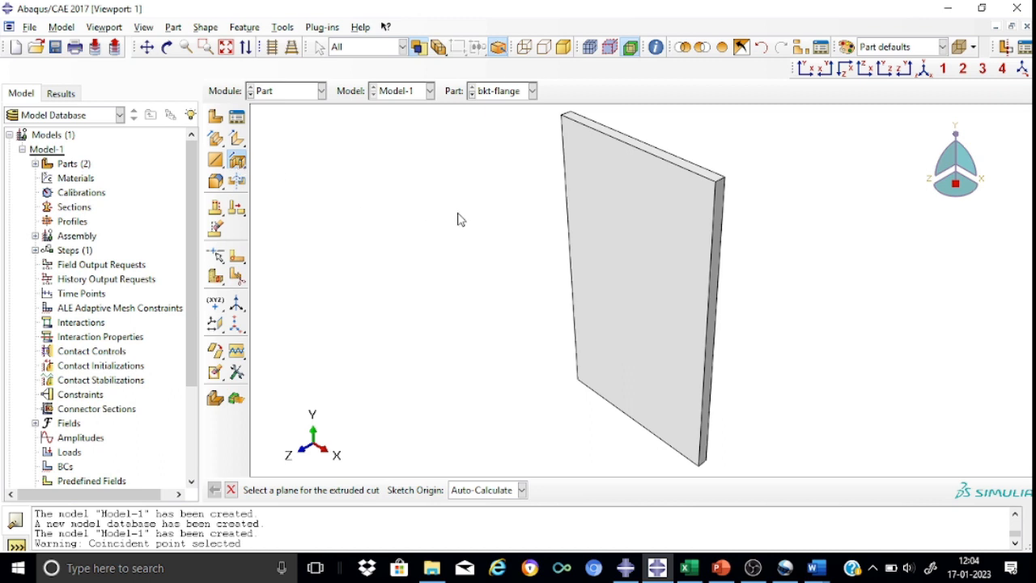
click(617, 245)
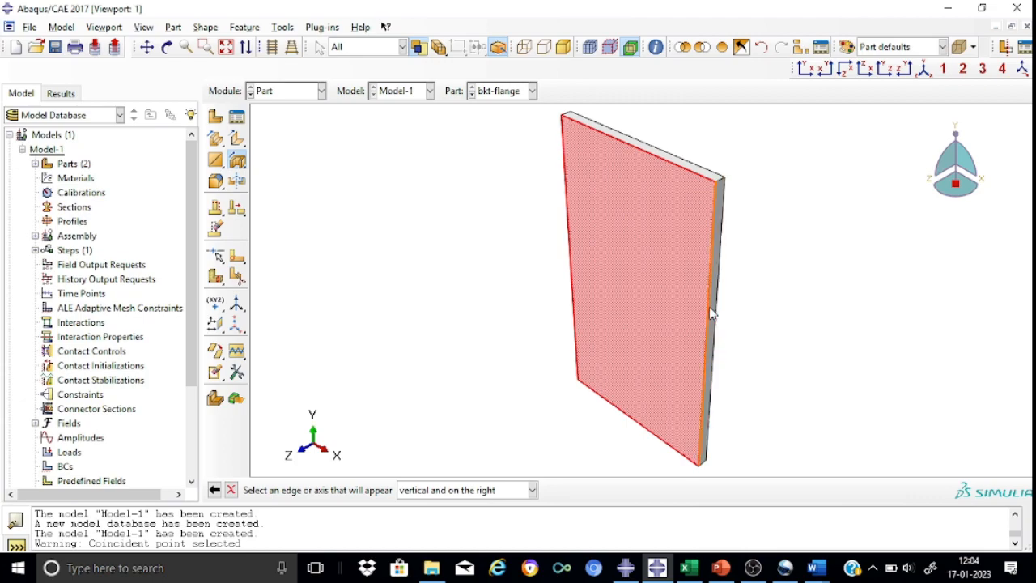
click(710, 314)
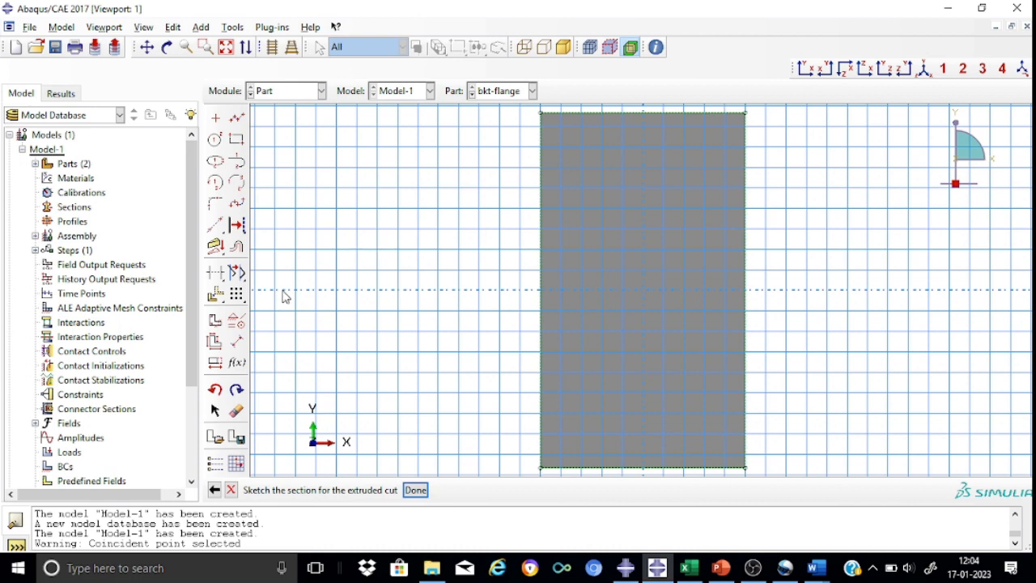
click(214, 463)
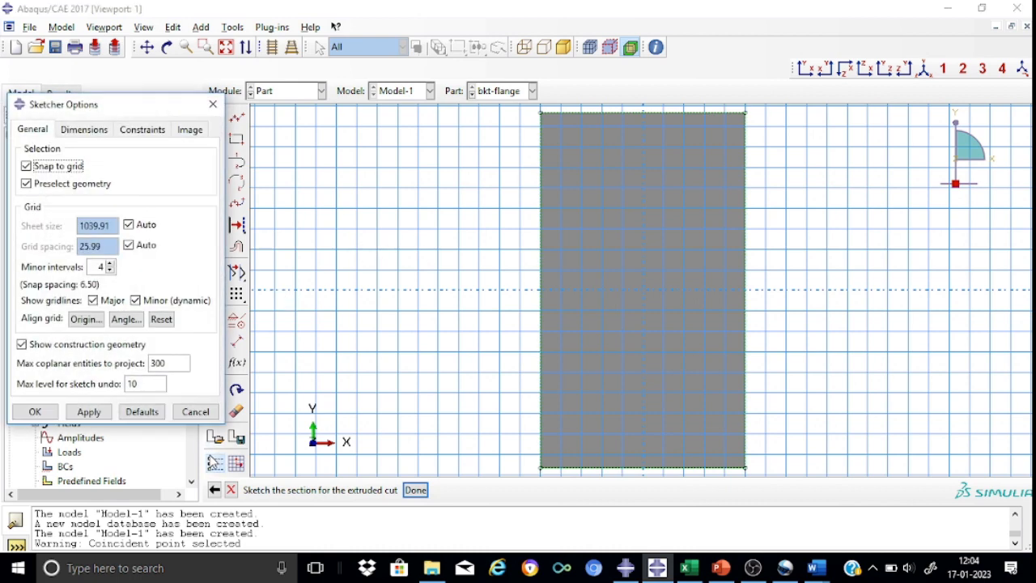
click(86, 321)
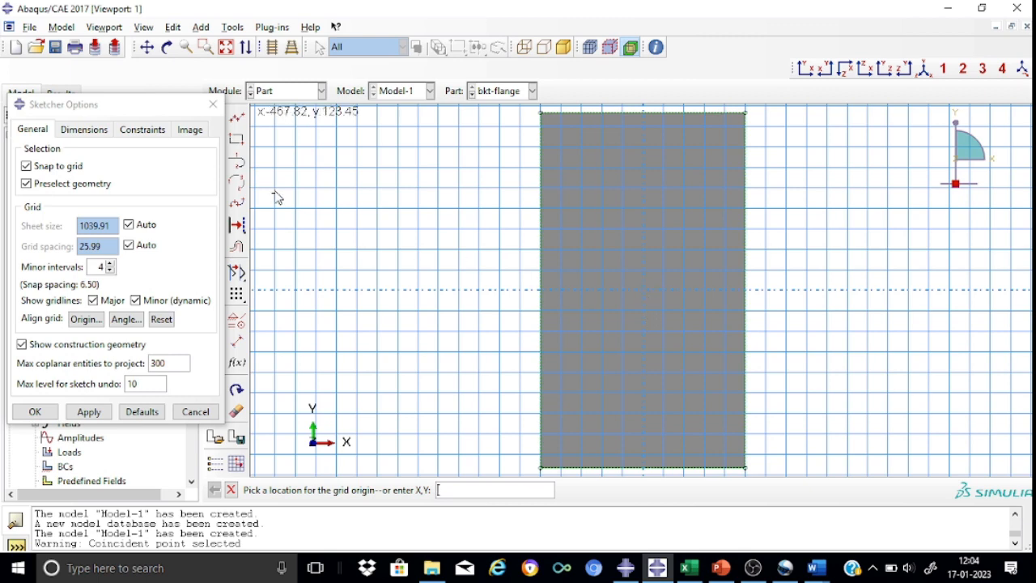
click(215, 104)
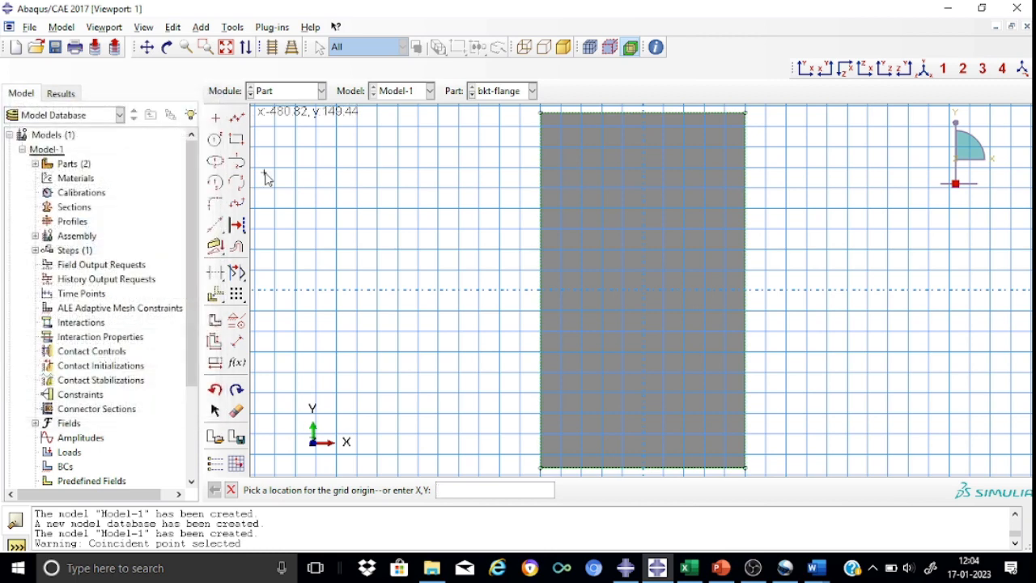
Step: Sketch a circle centred at -65,150 on the plate face and dimension its radius to 12
click(214, 141)
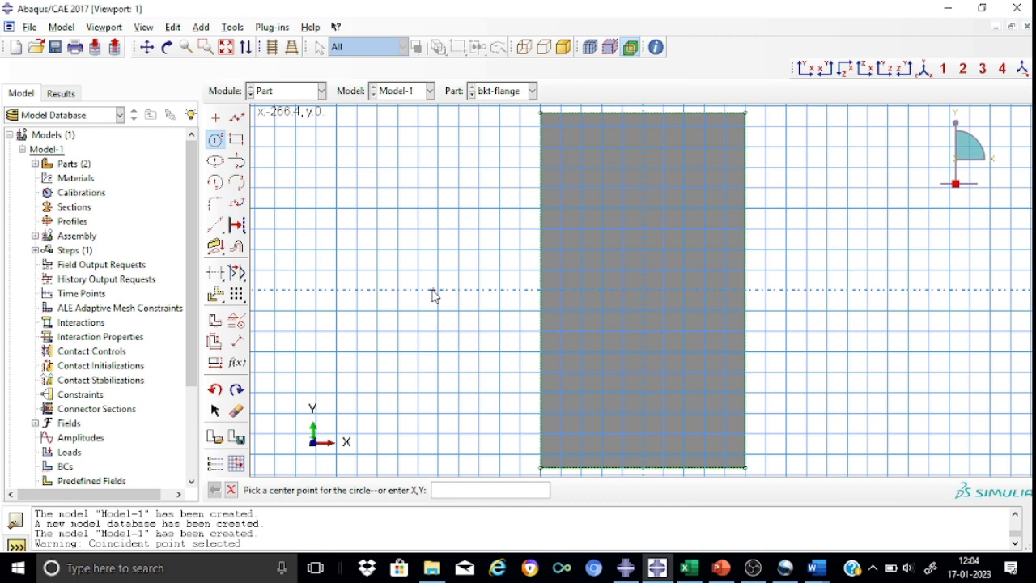
text(-65,150)
key(Return)
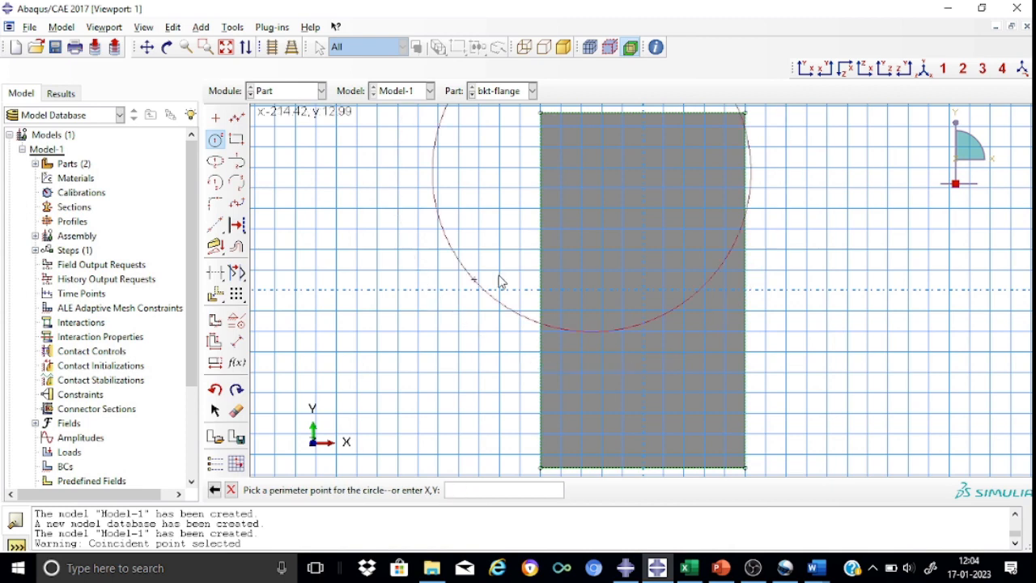
click(594, 192)
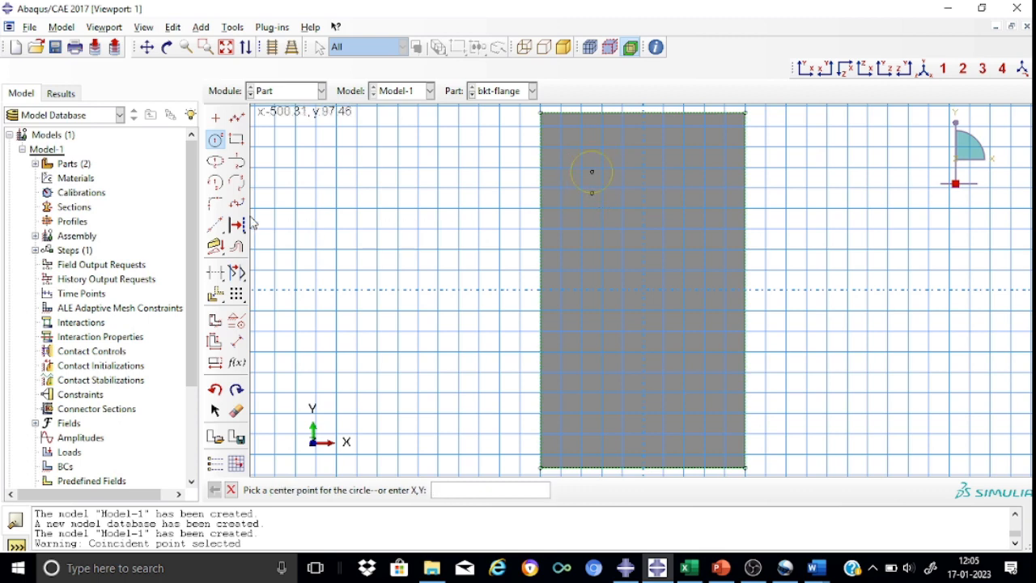
click(237, 341)
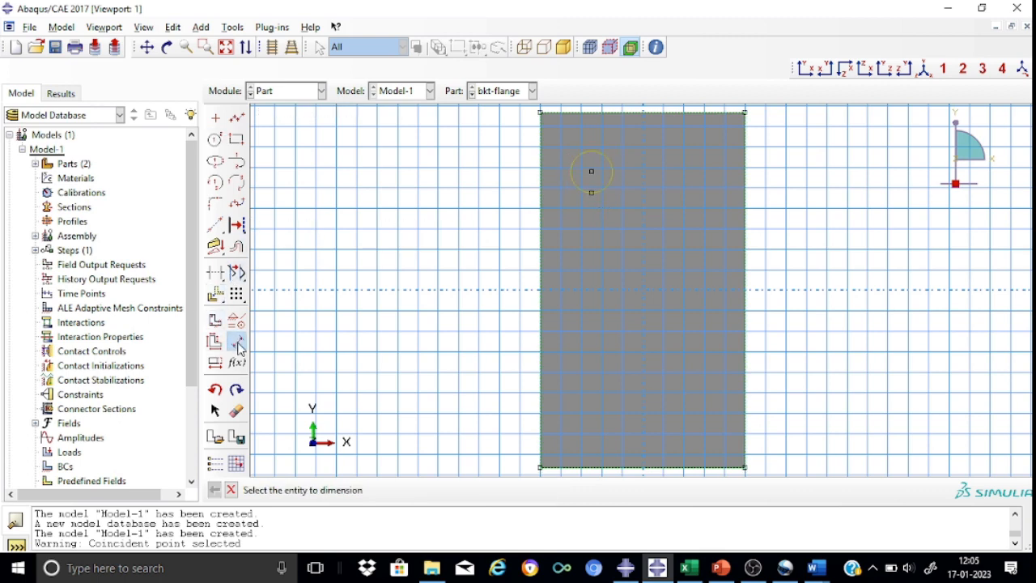
click(576, 189)
click(443, 256)
text(12)
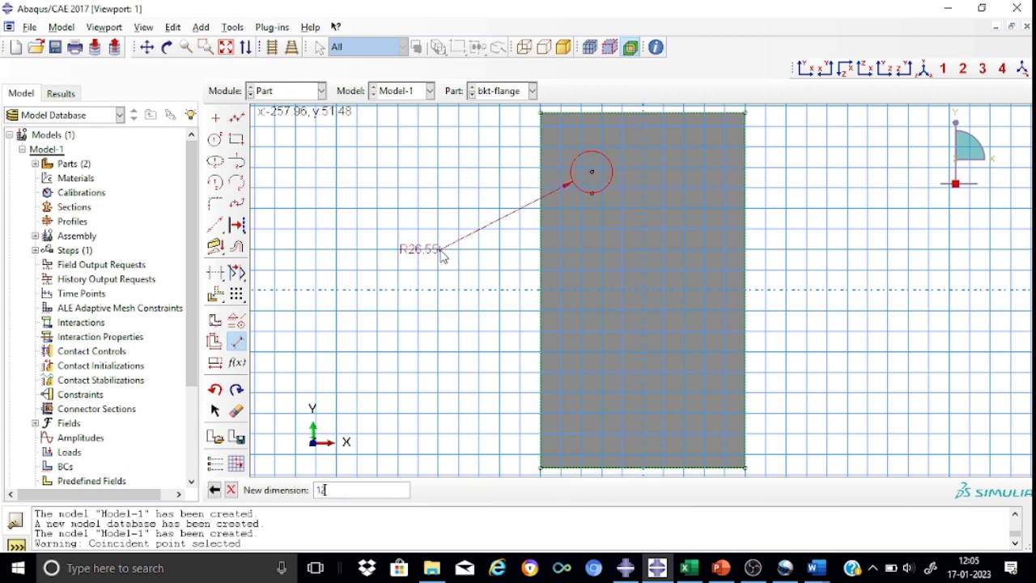
key(Return)
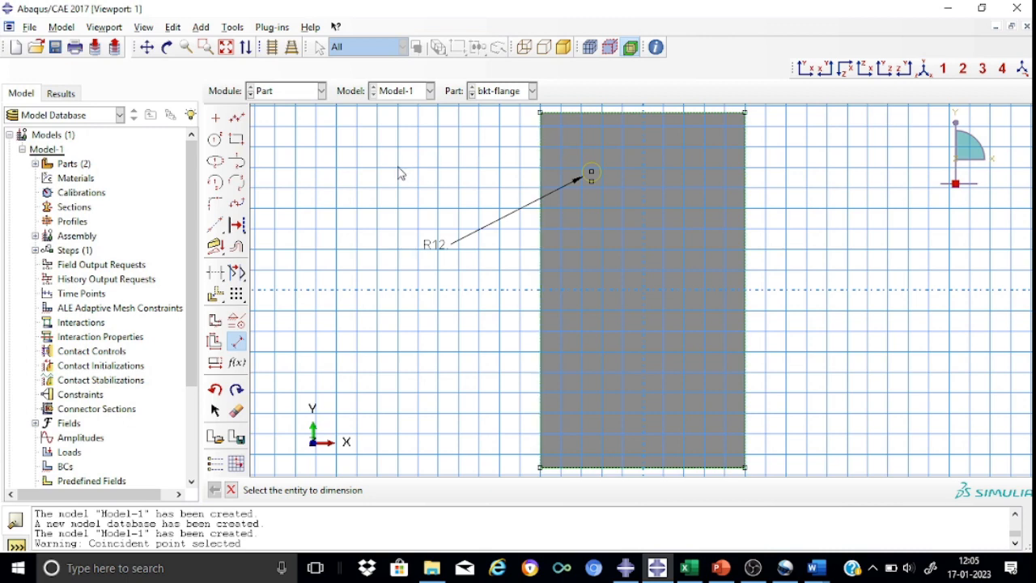
Step: Linearly pattern the circle 2 times at spacing 130 in direction 1 and 3 times at spacing 150 in direction 2, flipped downward
click(236, 297)
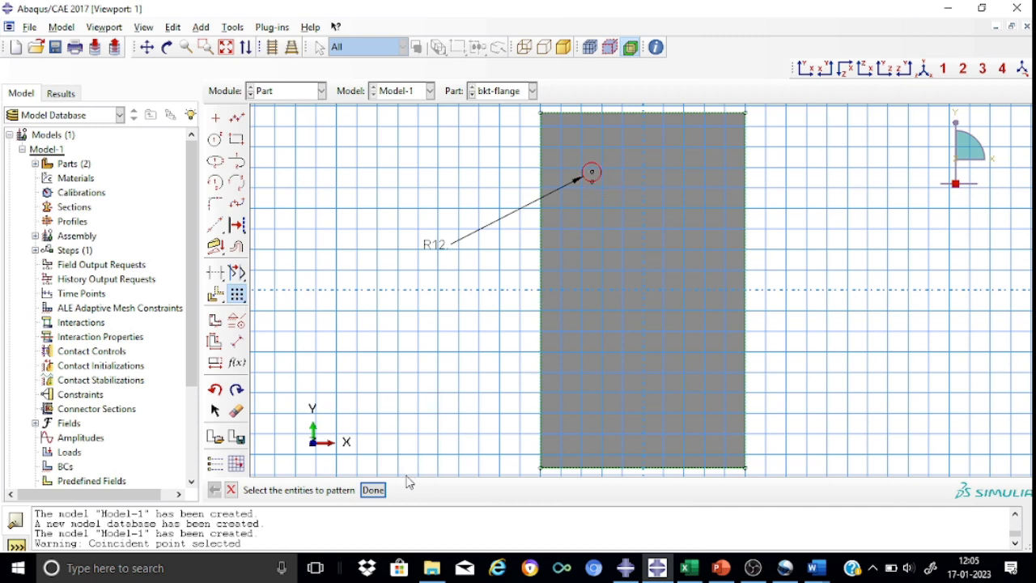
click(373, 489)
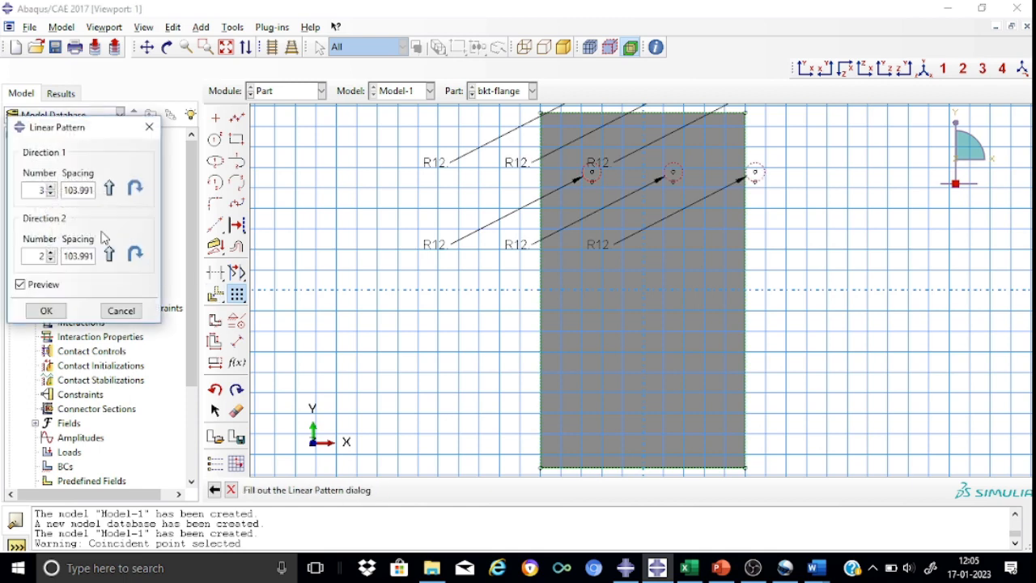
click(50, 194)
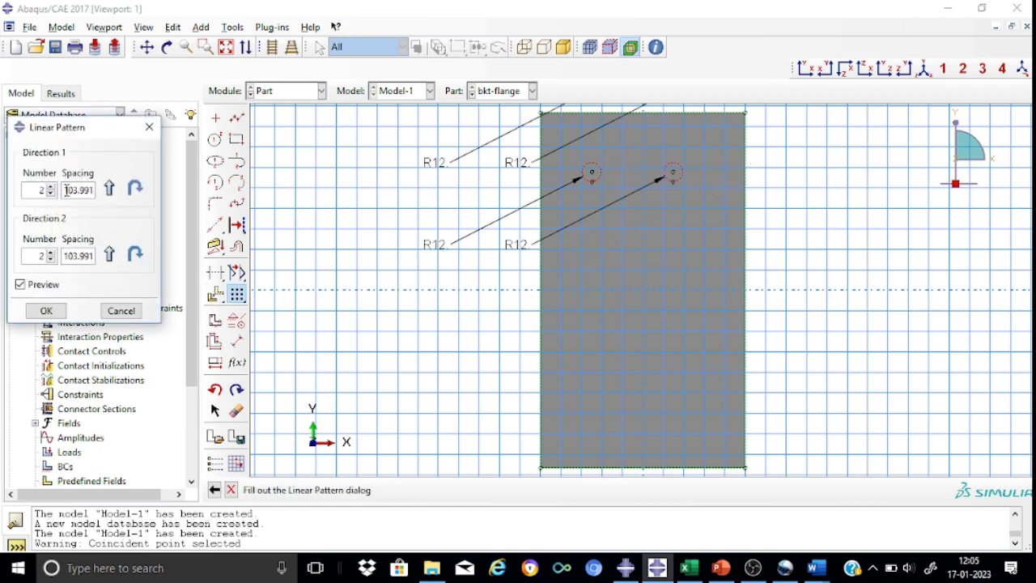
drag(66, 189, 93, 190)
key(BackSpace)
text(130)
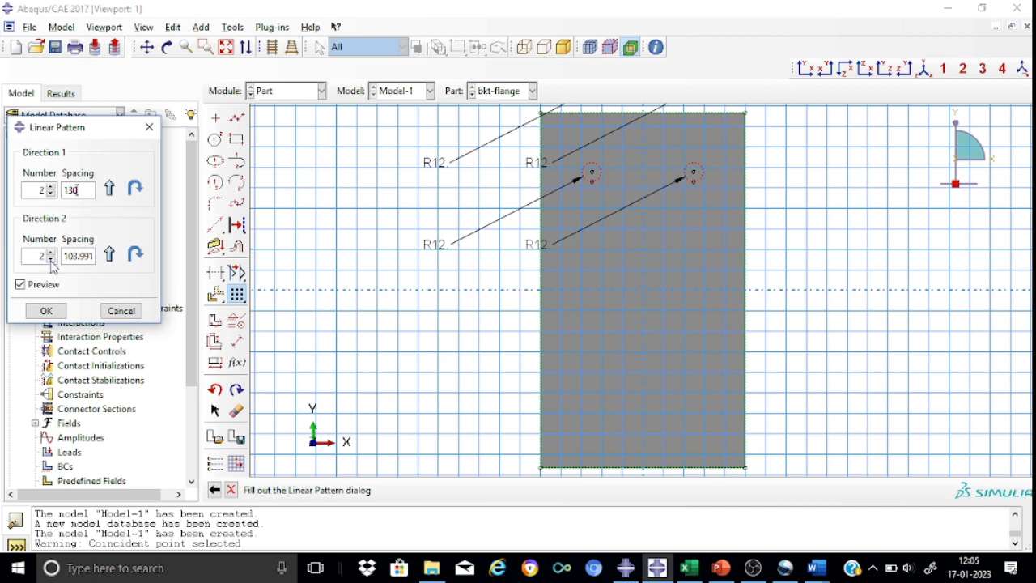
click(51, 259)
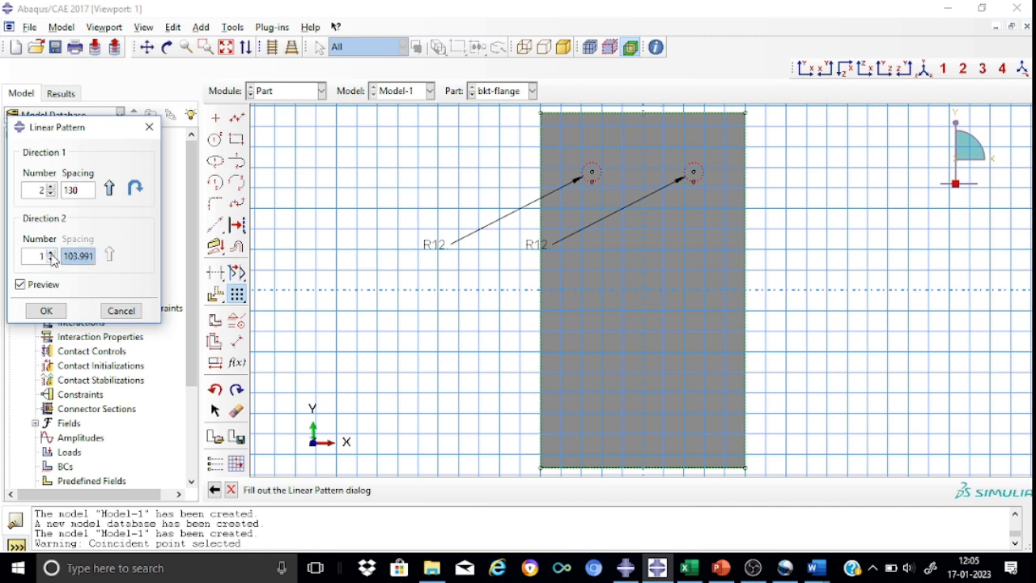
click(51, 253)
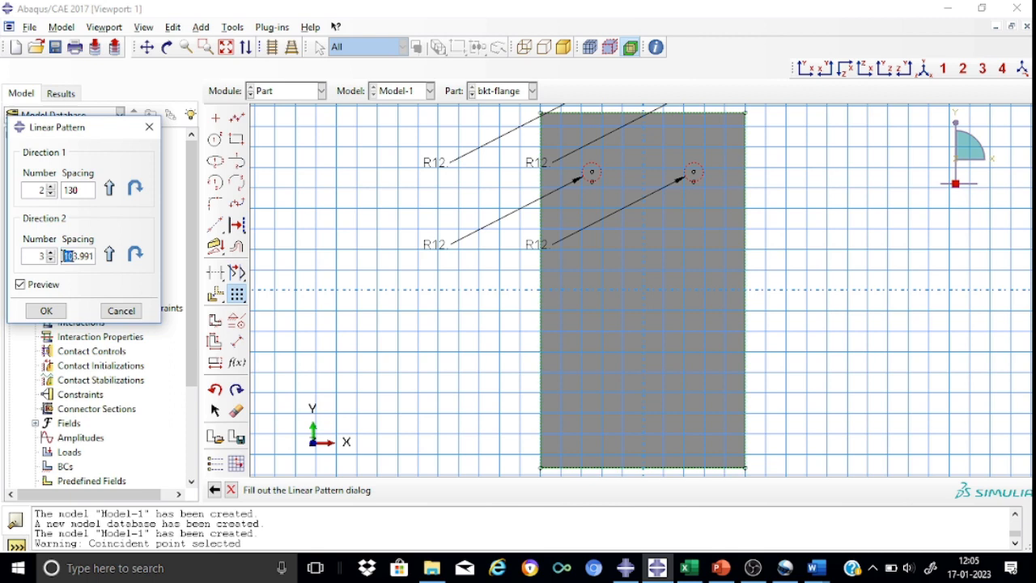
text(150)
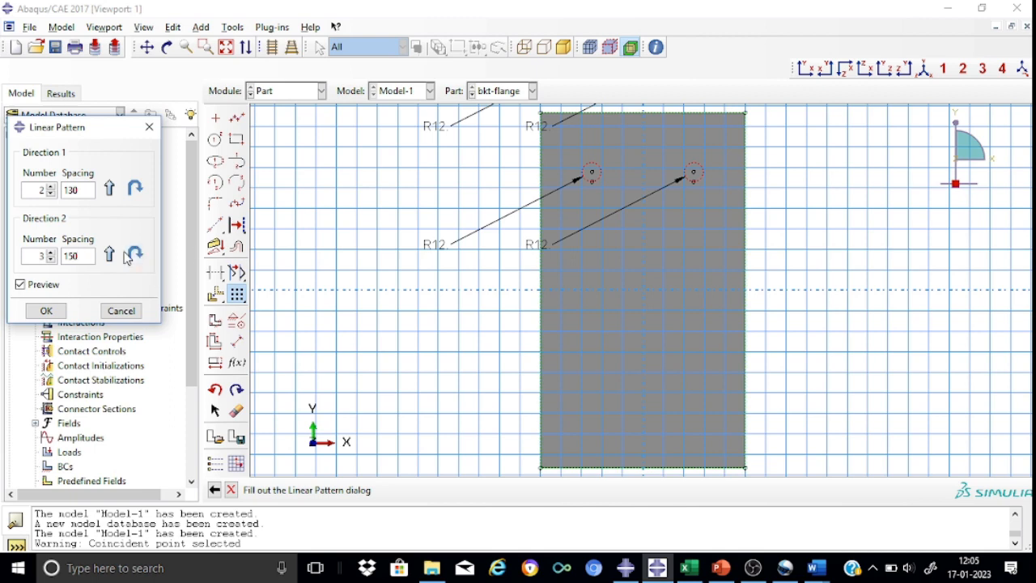
click(136, 255)
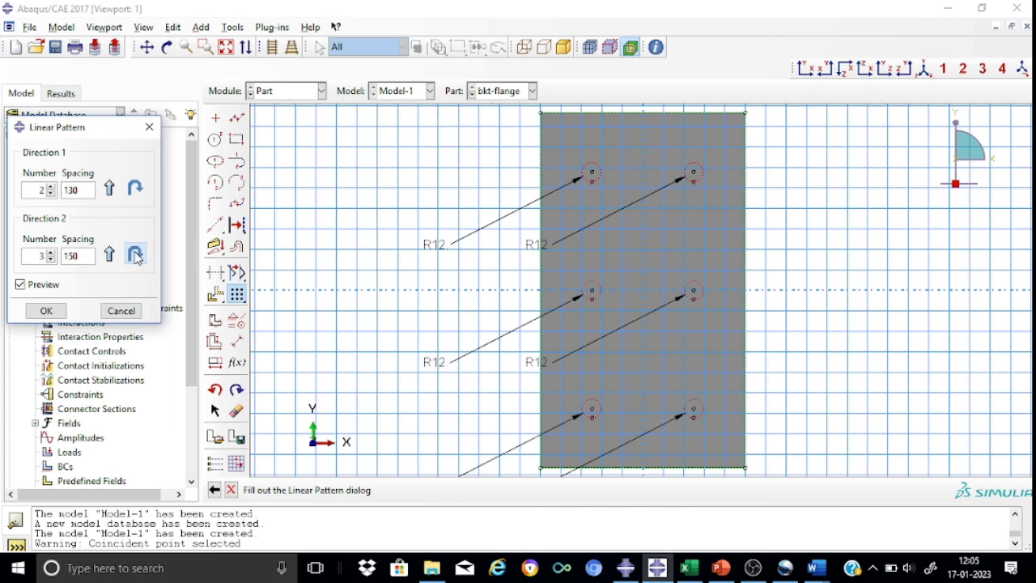
click(47, 314)
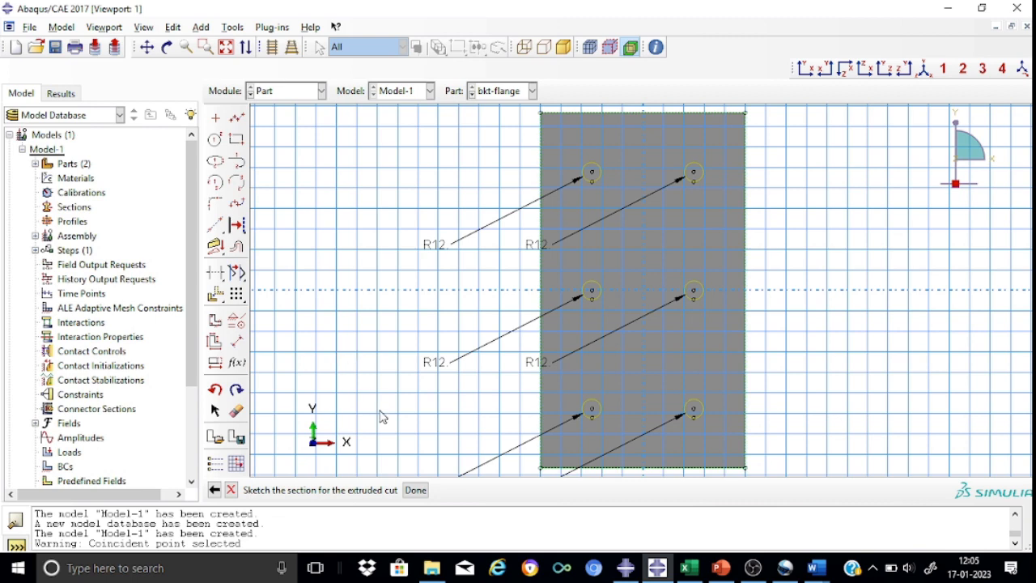
Step: Finish the cut sketch and cut the six circles through the whole plate with the Through All end condition
click(415, 491)
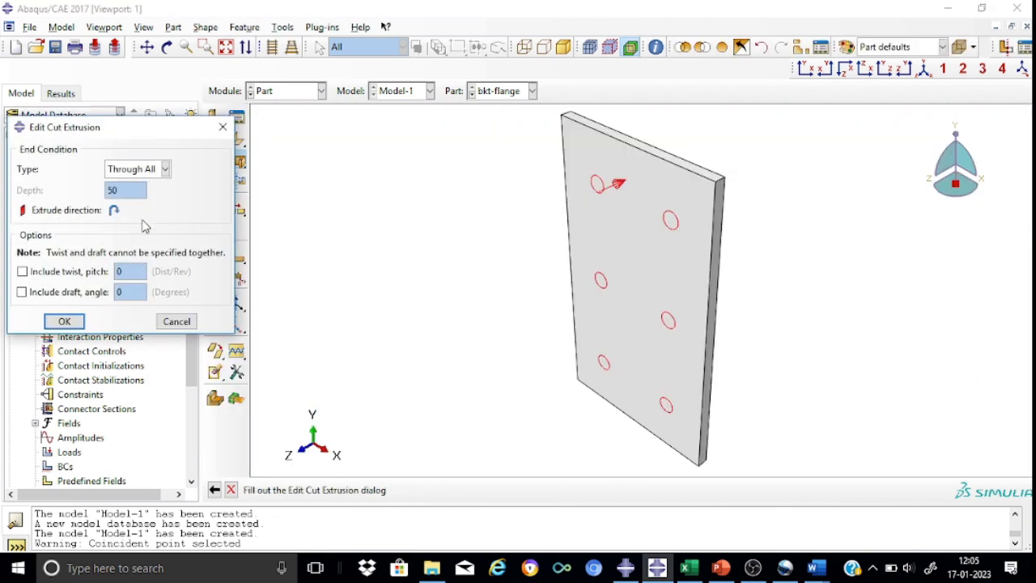
click(65, 321)
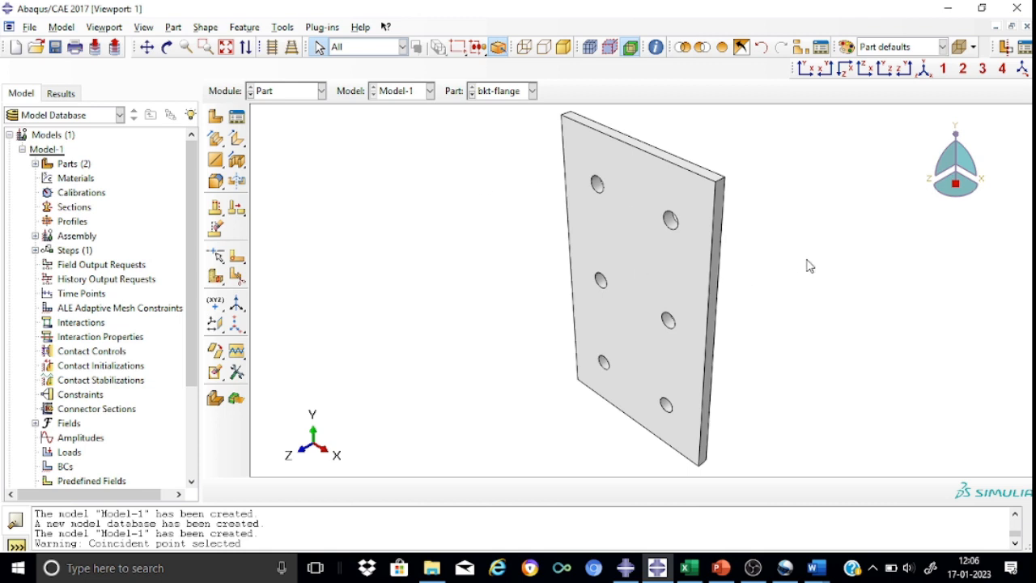
Step: Partition the plate cell with a point-and-normal cutting plane through the upper-left hole's centre, normal to the long left edge
click(237, 276)
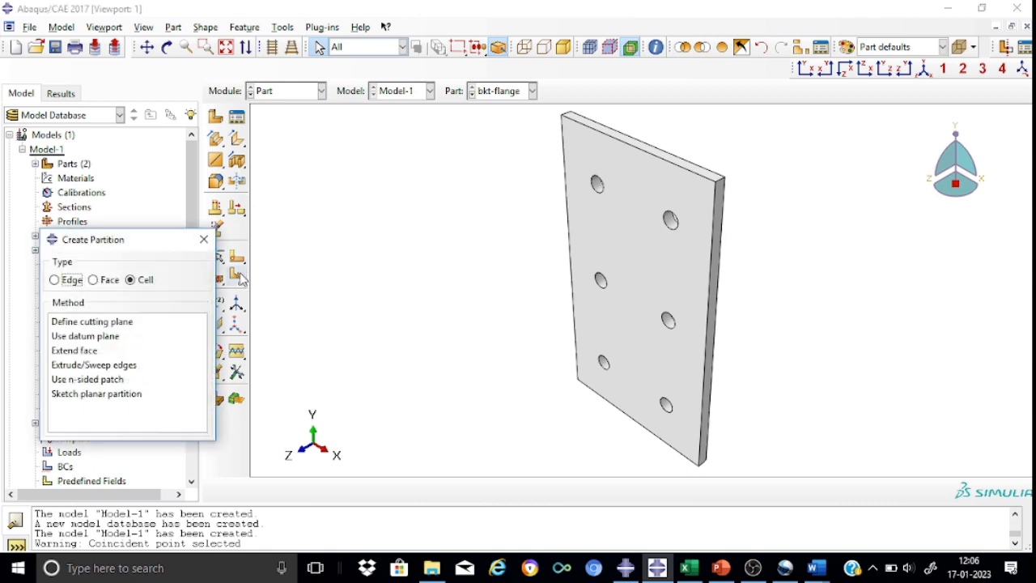
click(107, 283)
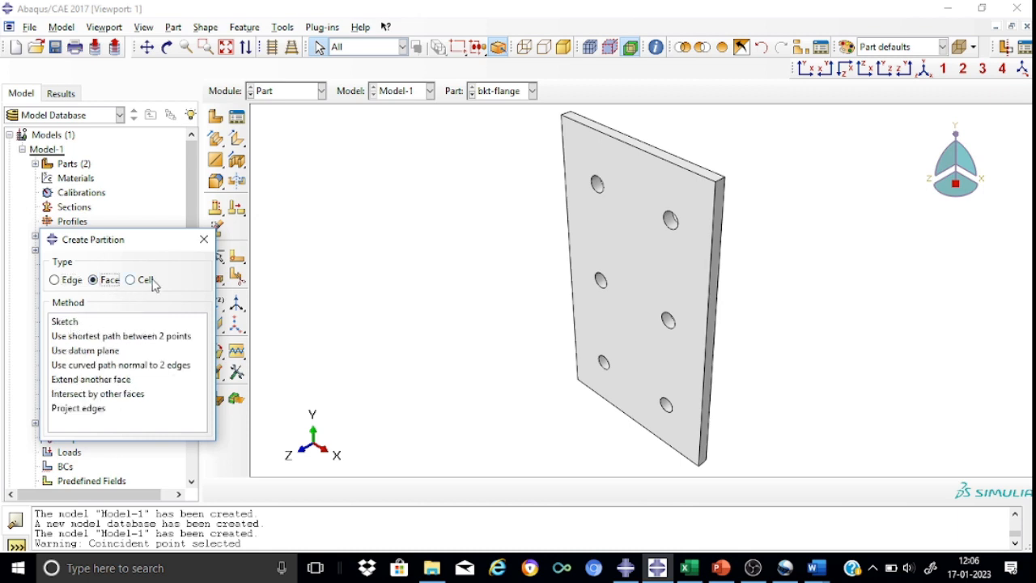
click(148, 281)
click(75, 324)
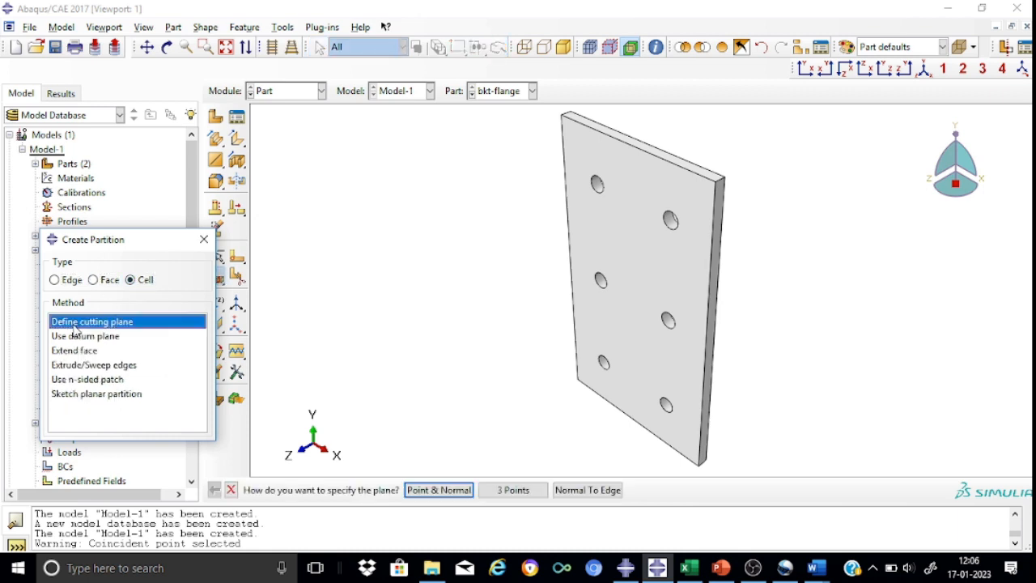
click(465, 491)
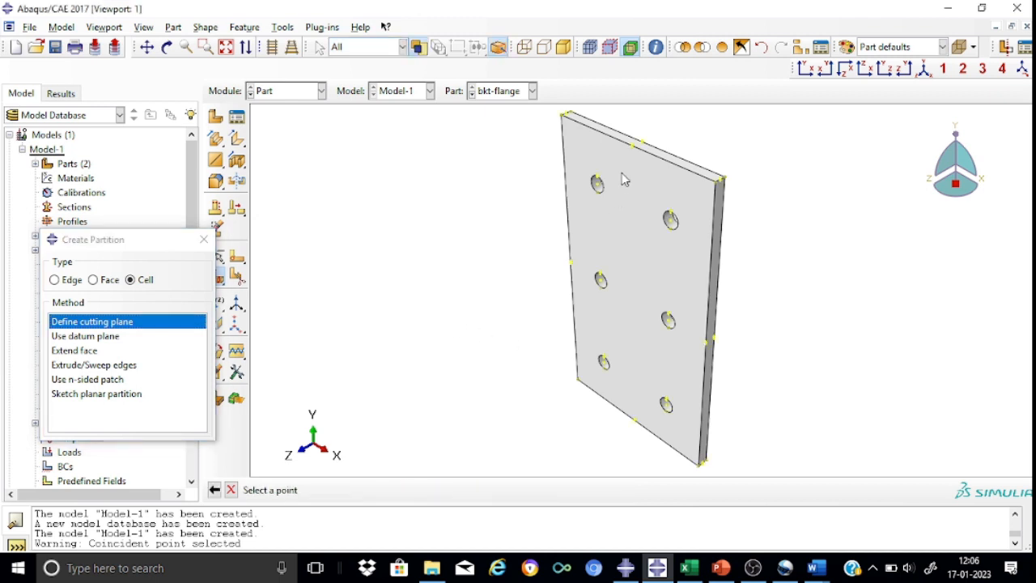
scroll(624, 180, down, 2)
scroll(623, 180, up, 2)
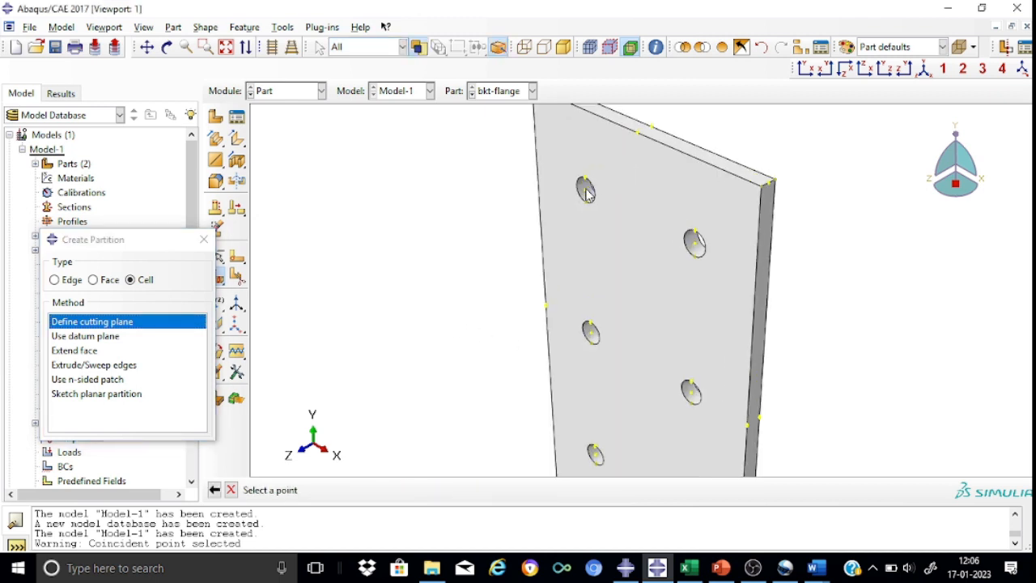
click(586, 189)
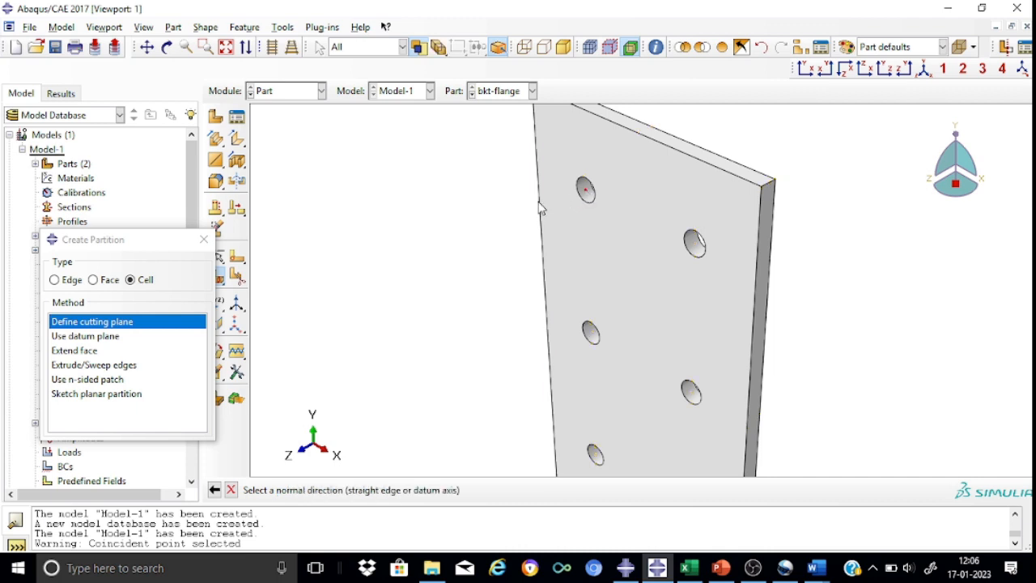
click(542, 210)
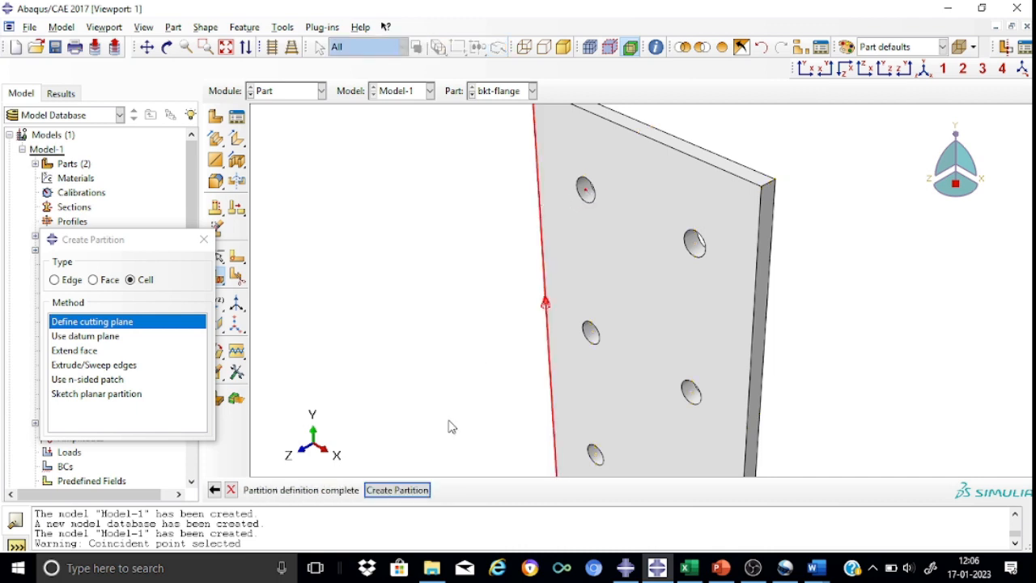
click(404, 491)
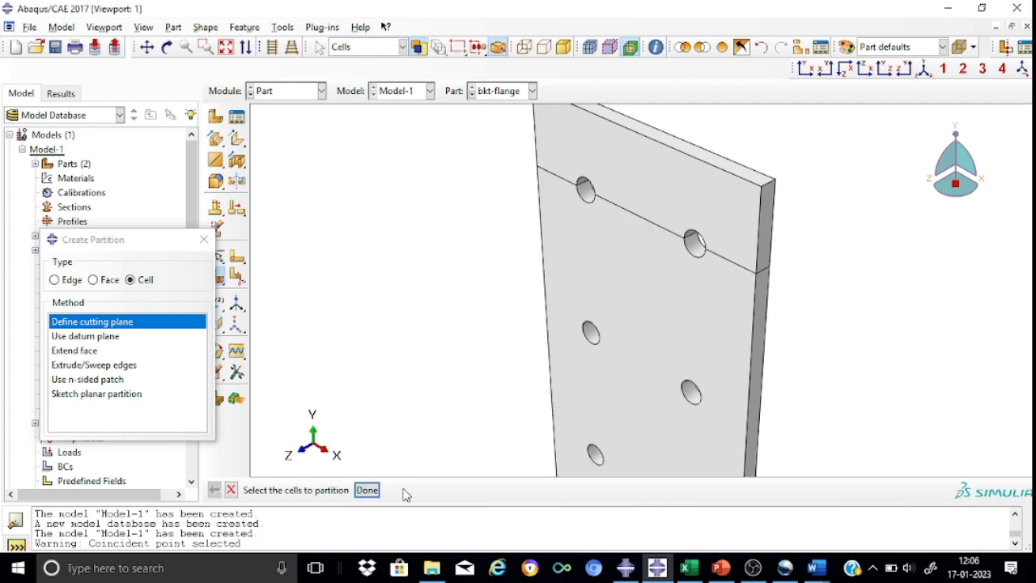
Step: Partition the lower cell with a point-and-normal cutting plane through the middle-left hole's centre, normal to the long left edge
click(600, 288)
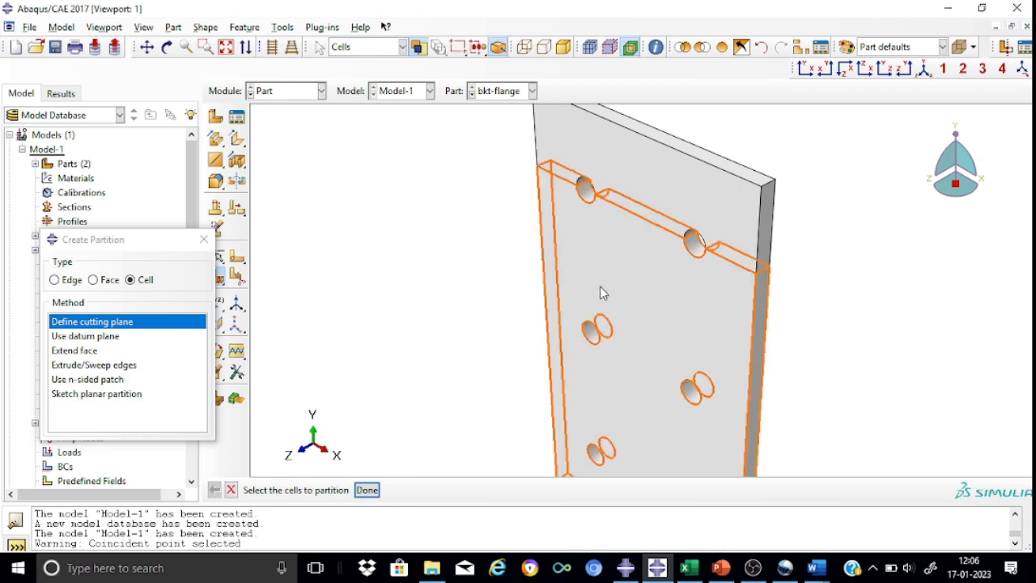
click(366, 489)
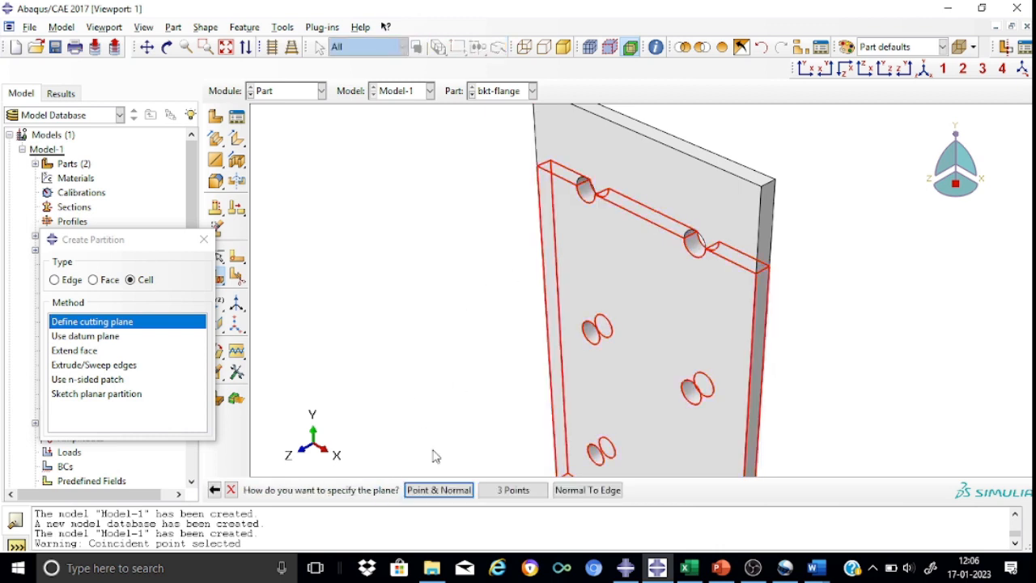
click(460, 491)
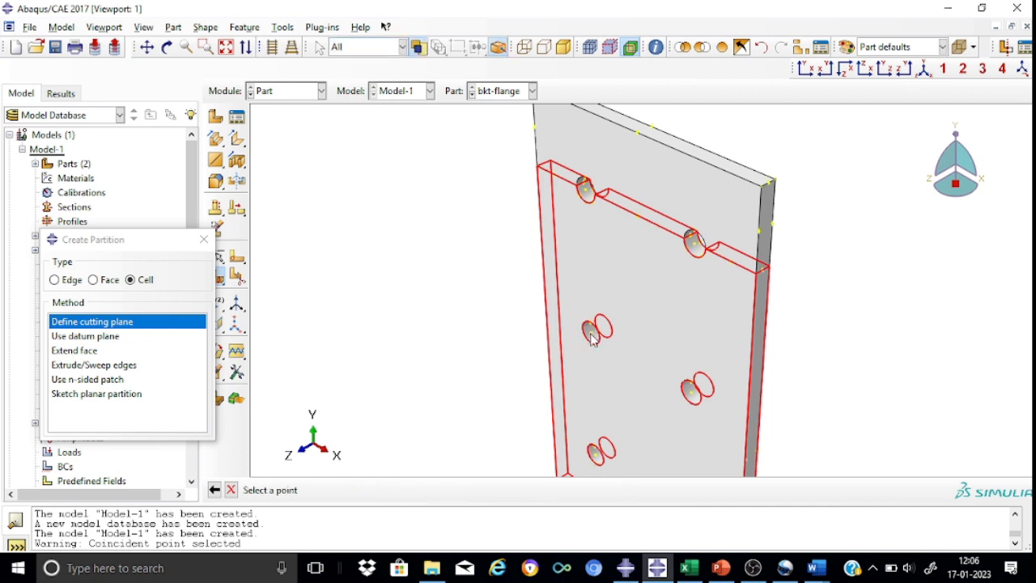
click(590, 336)
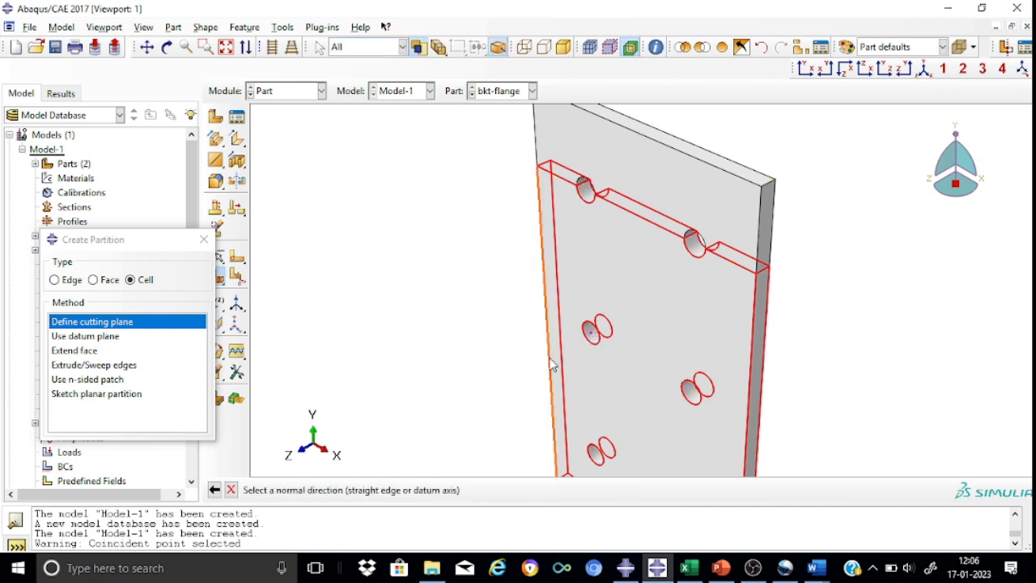
click(552, 365)
click(398, 491)
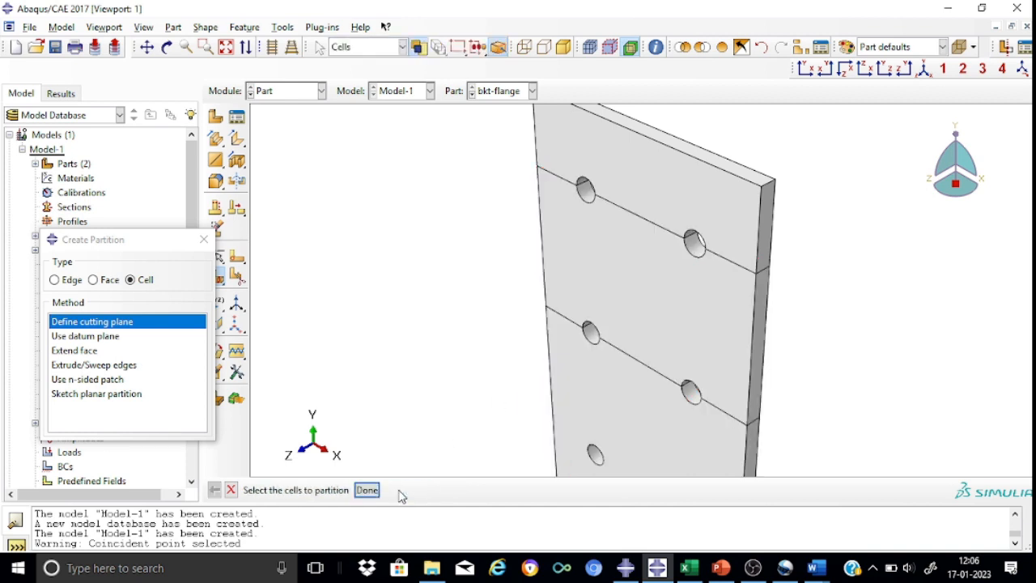
Step: Define a point-and-normal cutting plane for the lowest cell through the bottom-left hole's centre, normal to the left edge
click(611, 417)
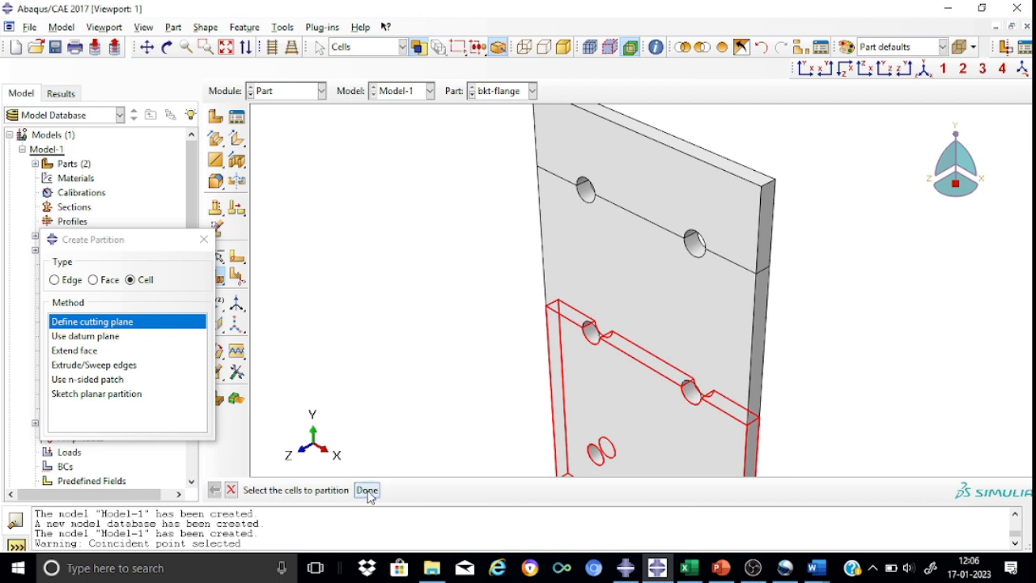
click(367, 490)
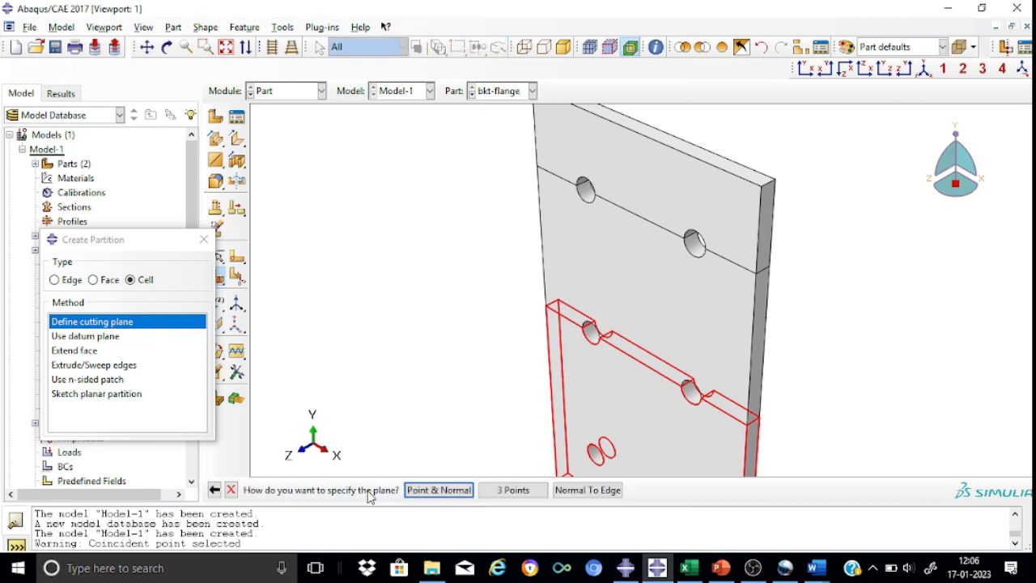
click(442, 492)
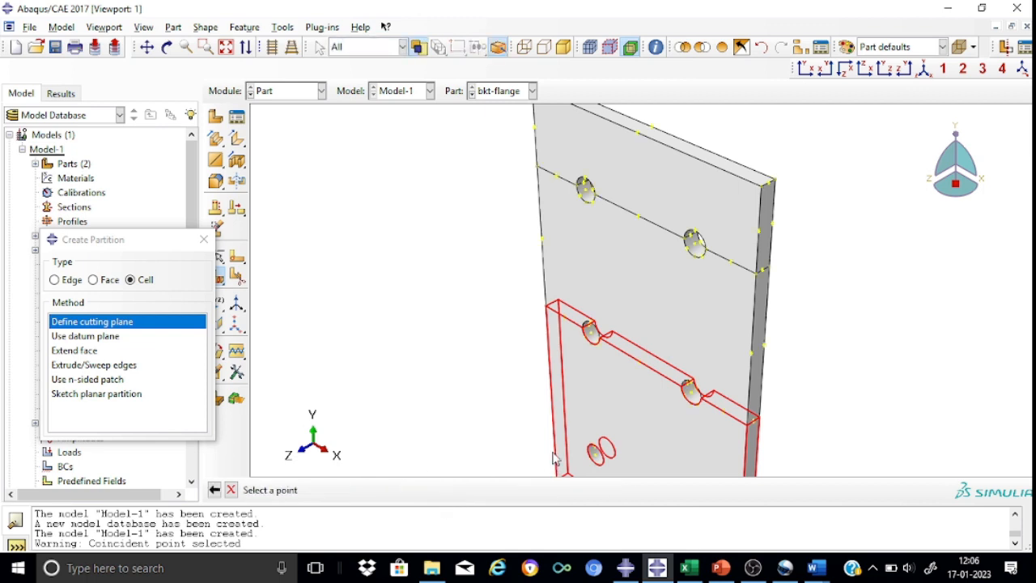
click(596, 455)
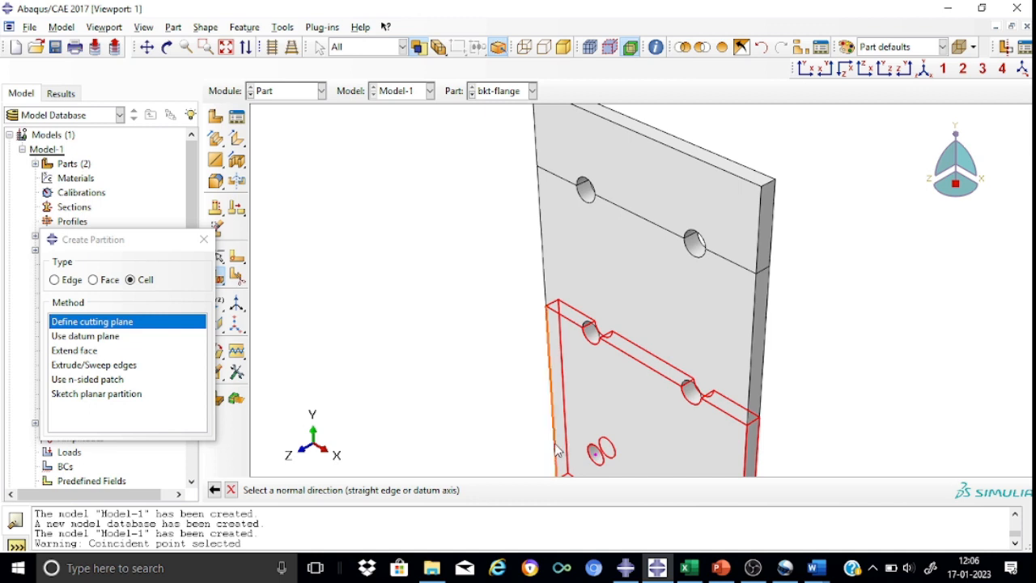
click(557, 450)
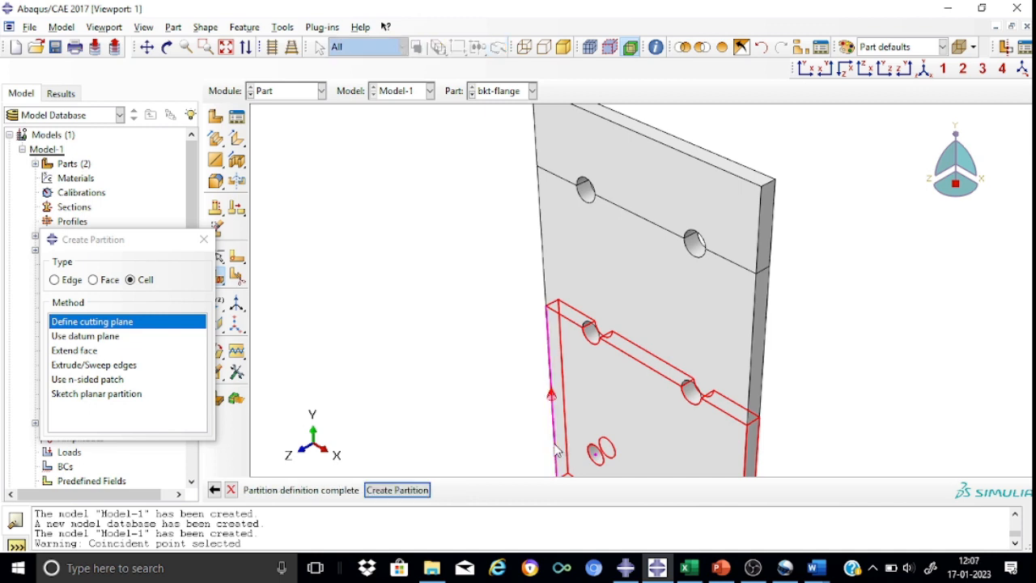
Step: Create the defined horizontal cell partition through the lowest pair of holes in the plate
click(411, 492)
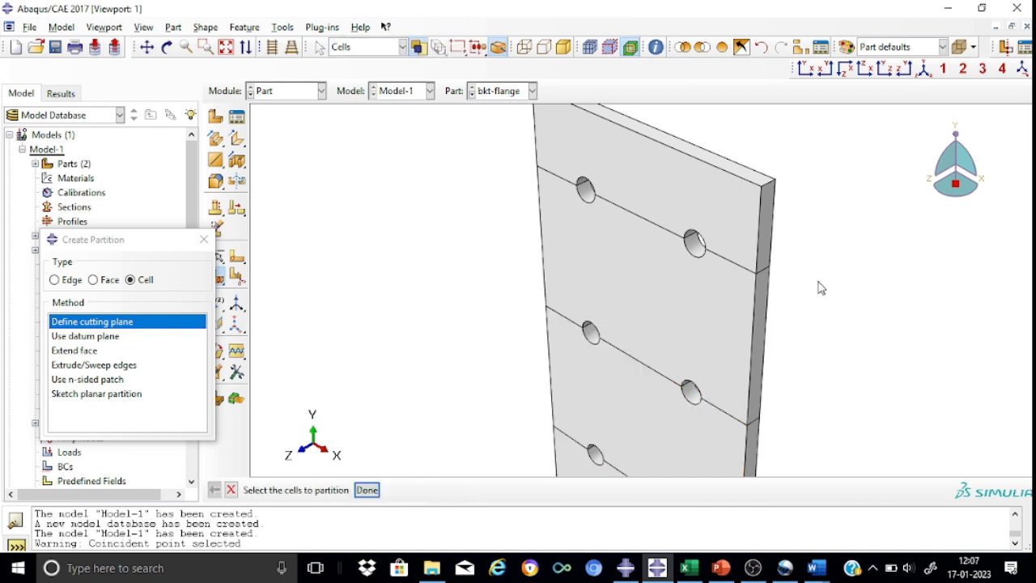
Step: Partition all plate cells with a point-and-normal plane through the center of the upper-left hole, normal to the horizontal partition edge
scroll(819, 287, up, 5)
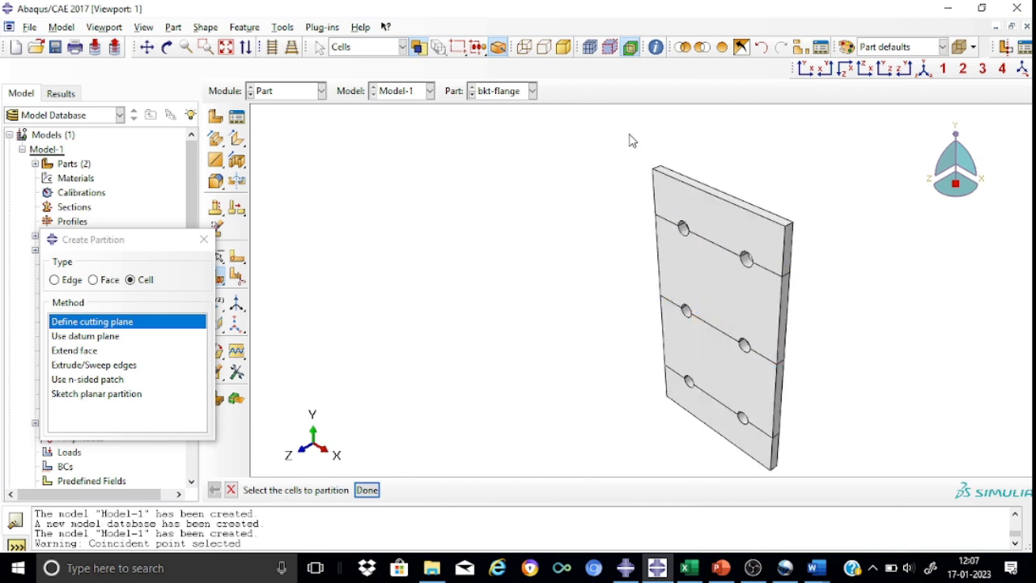
drag(619, 135, 863, 478)
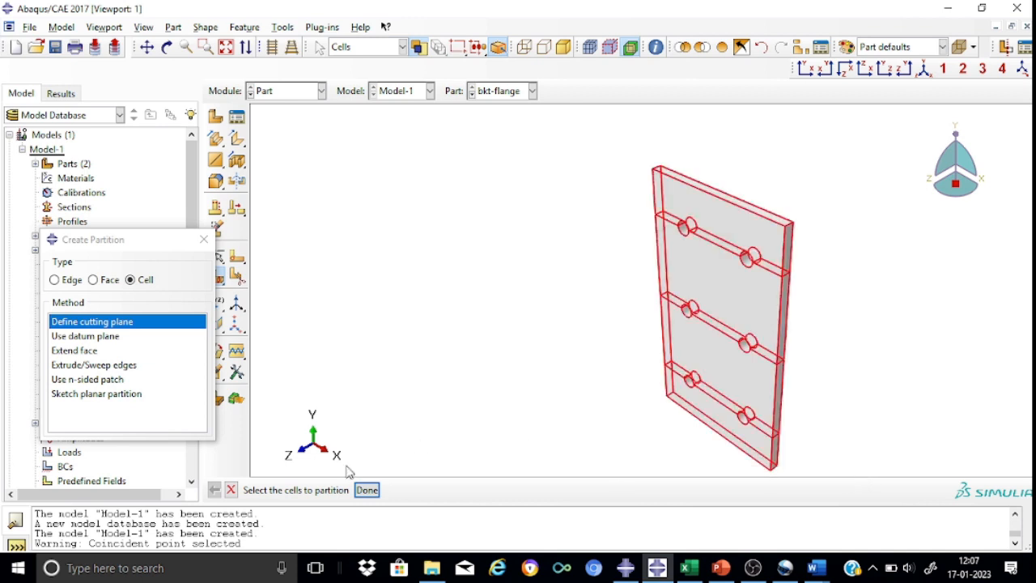
click(366, 491)
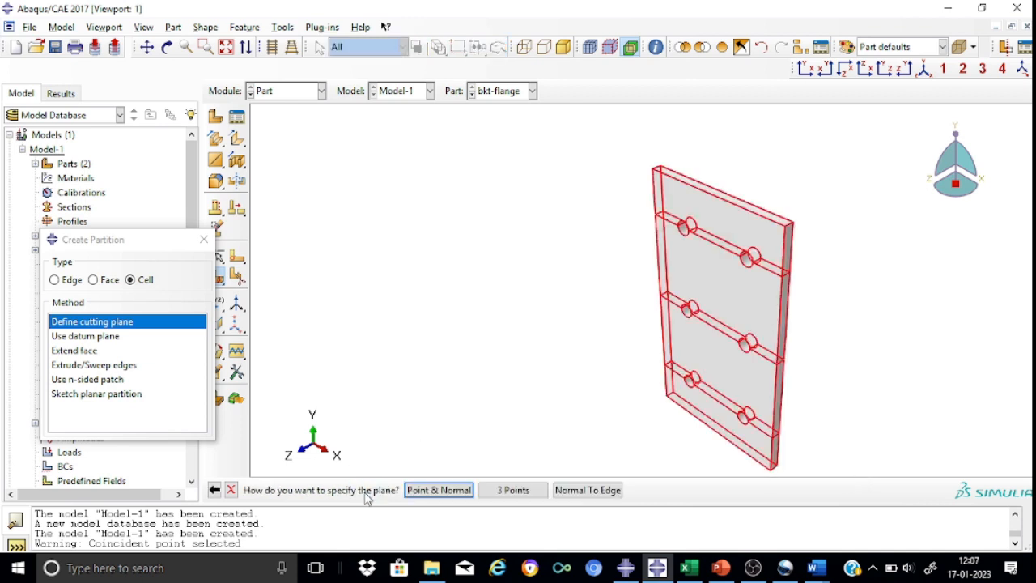
click(435, 492)
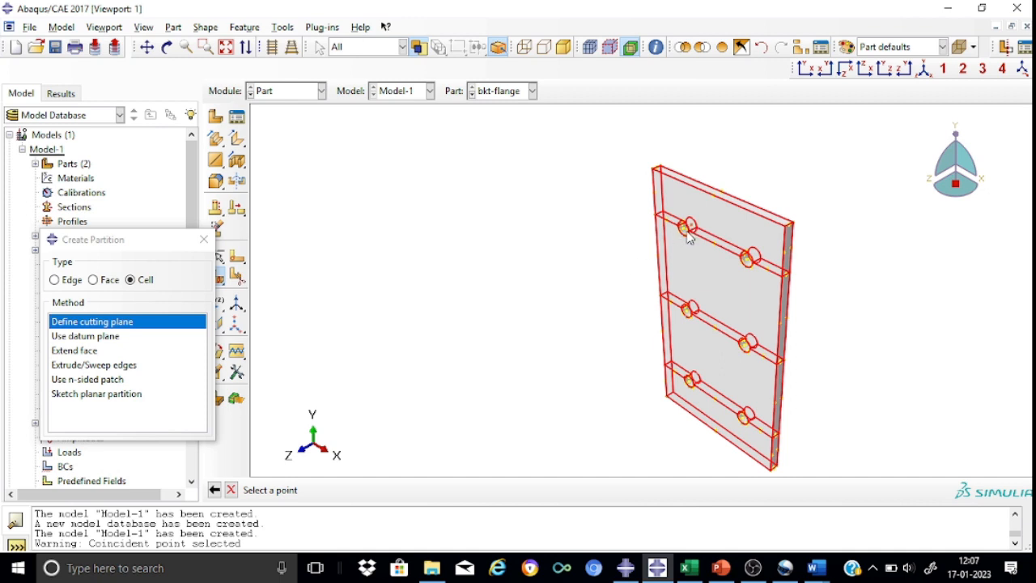
scroll(701, 219, down, 2)
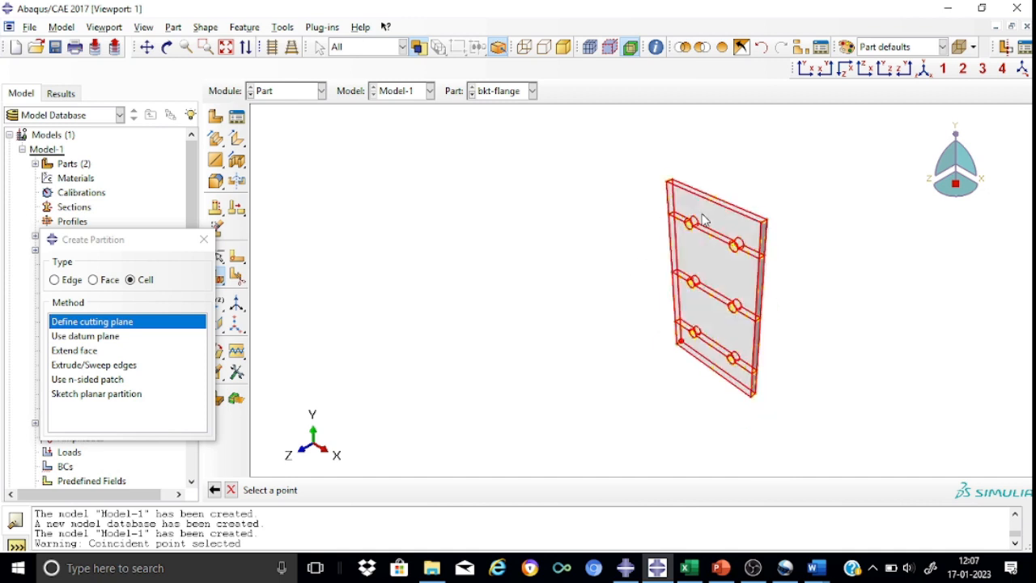
scroll(703, 220, up, 5)
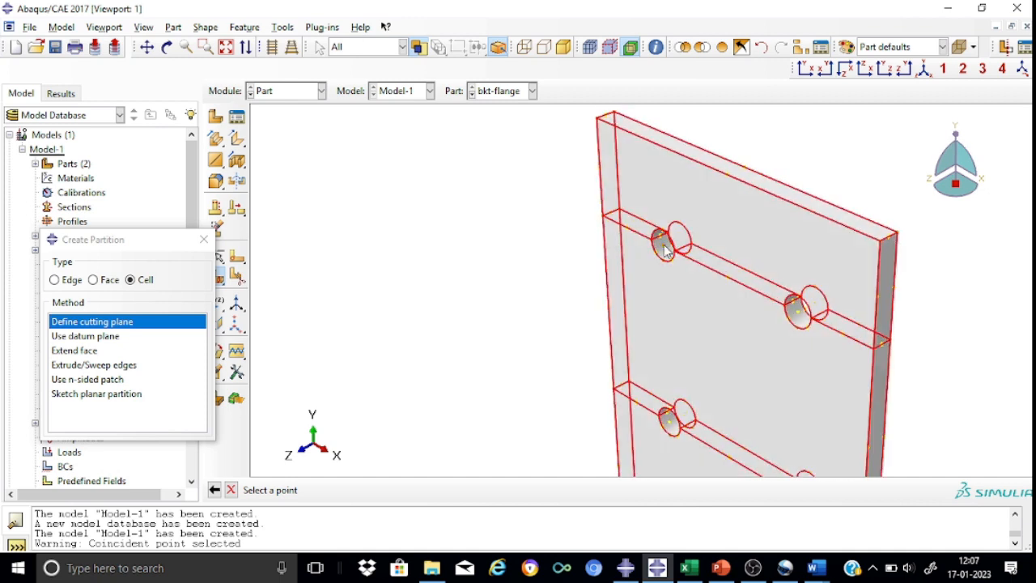
click(666, 252)
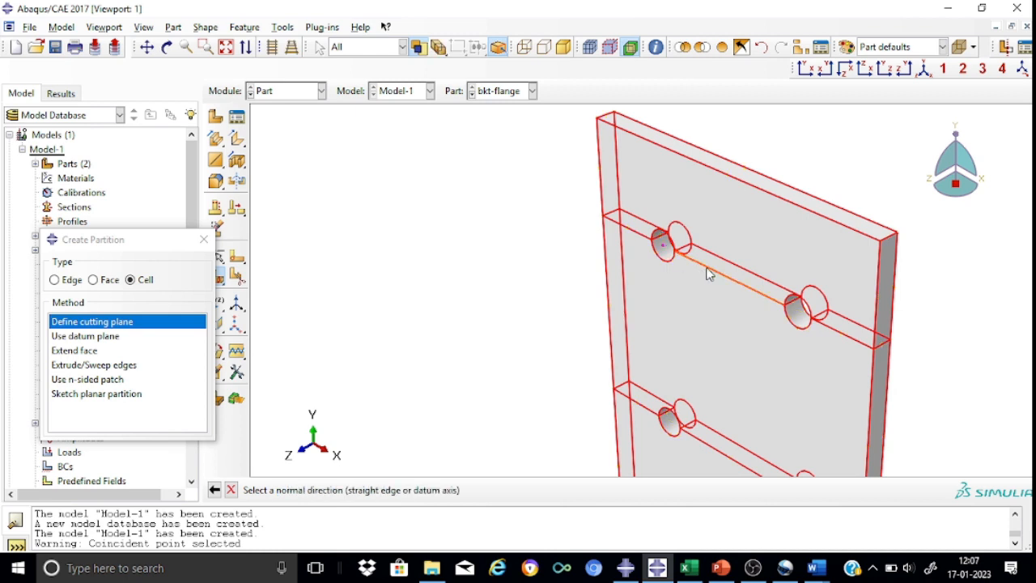
click(709, 270)
click(416, 489)
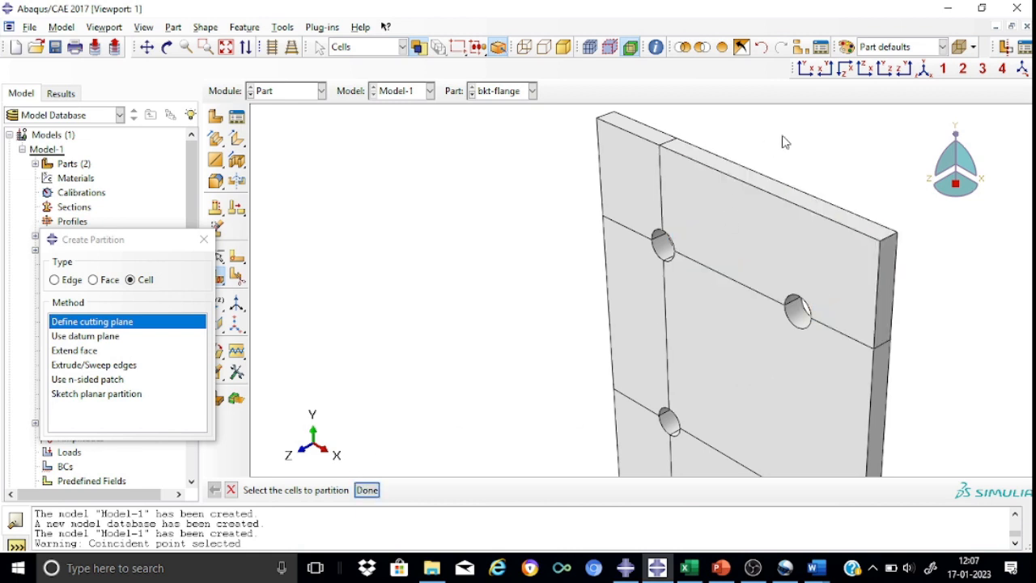
Step: Partition the cells right of the new cut with a point-and-normal plane through the upper-right hole's center, normal to the horizontal partition edge
scroll(784, 142, up, 4)
drag(783, 143, 875, 444)
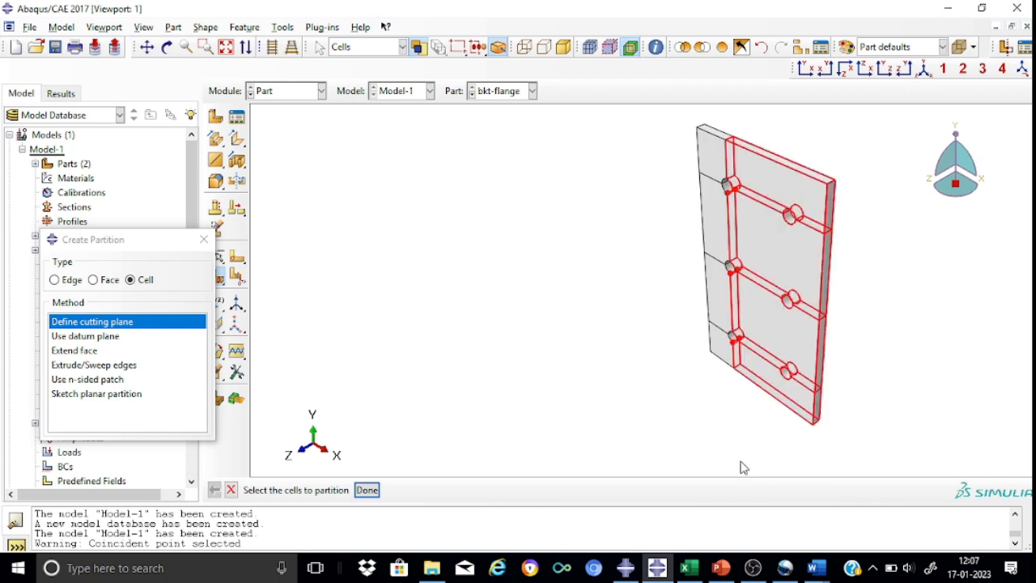
click(365, 492)
click(429, 490)
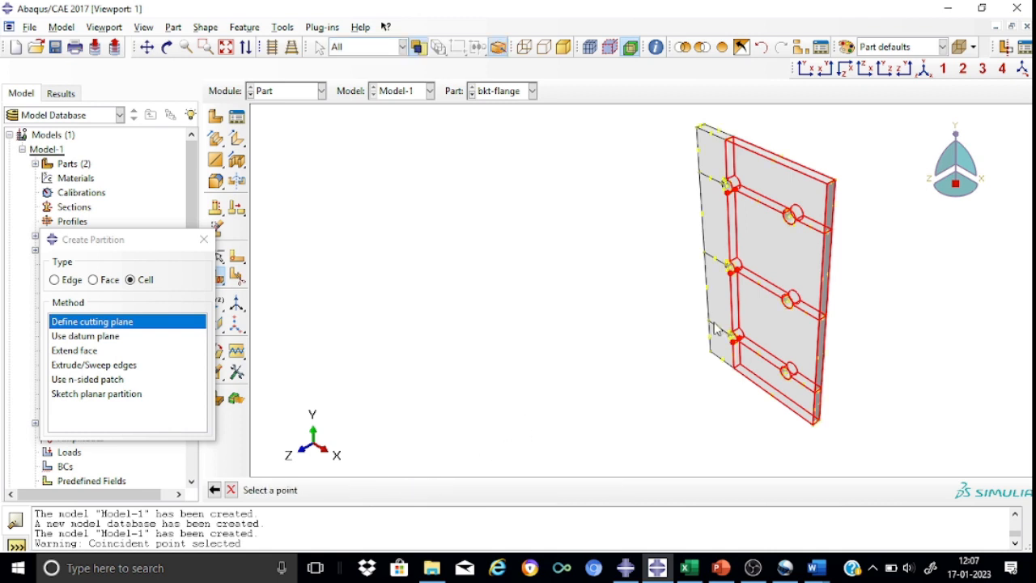
scroll(810, 202, up, 5)
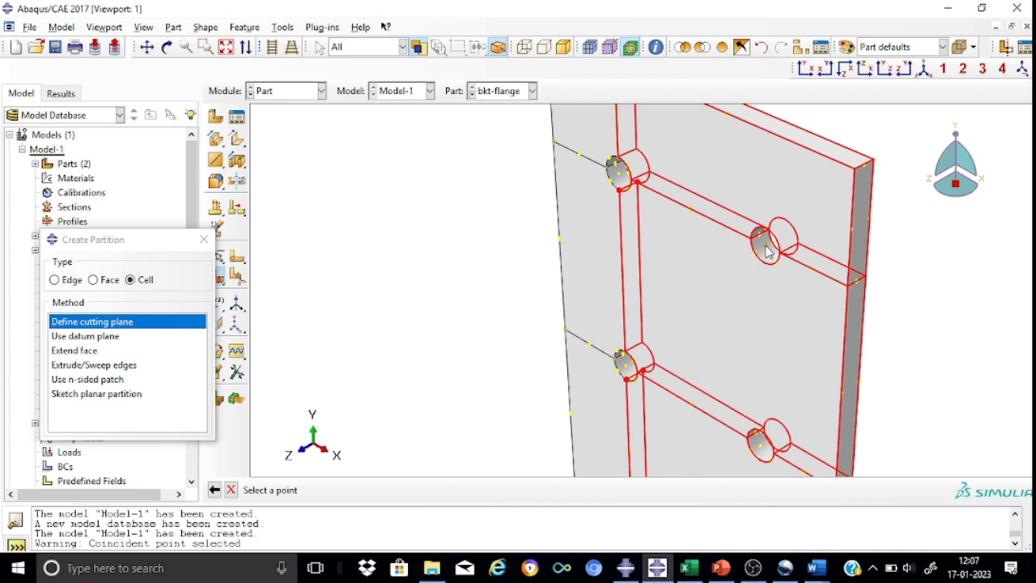
click(767, 247)
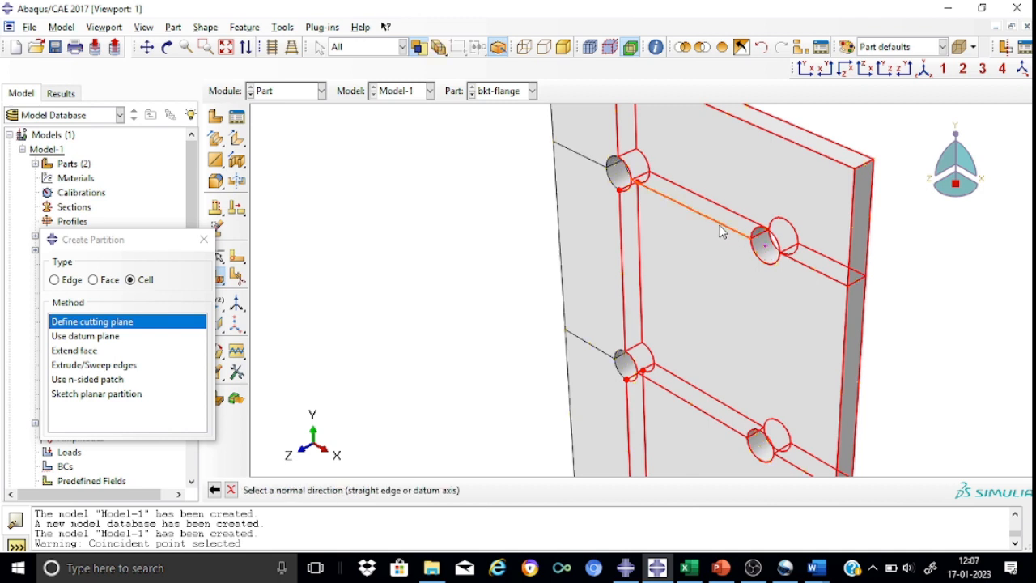
click(723, 232)
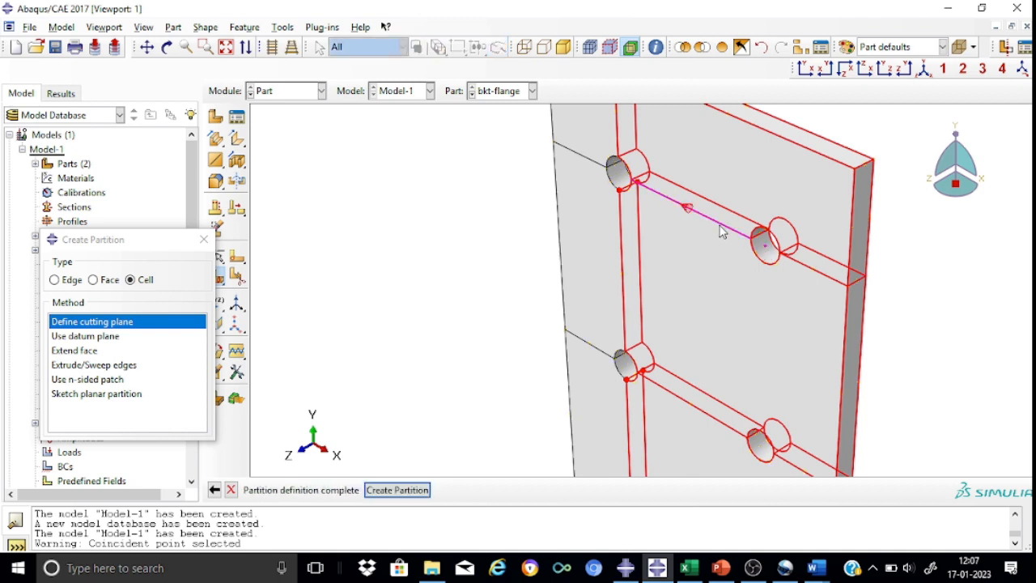
click(398, 490)
scroll(405, 294, up, 2)
scroll(406, 294, down, 3)
scroll(406, 294, down, 1)
scroll(407, 294, down, 2)
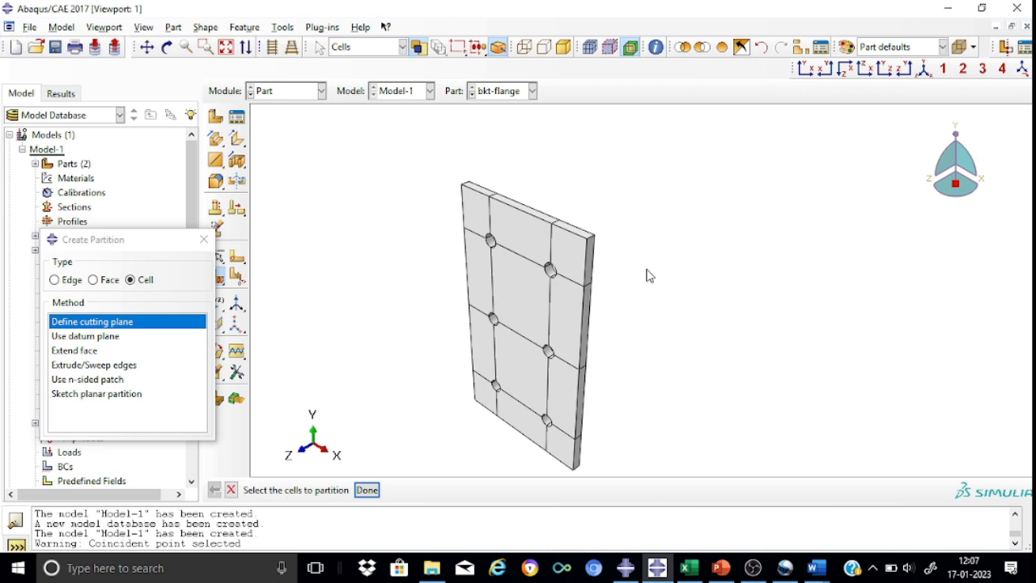
click(231, 491)
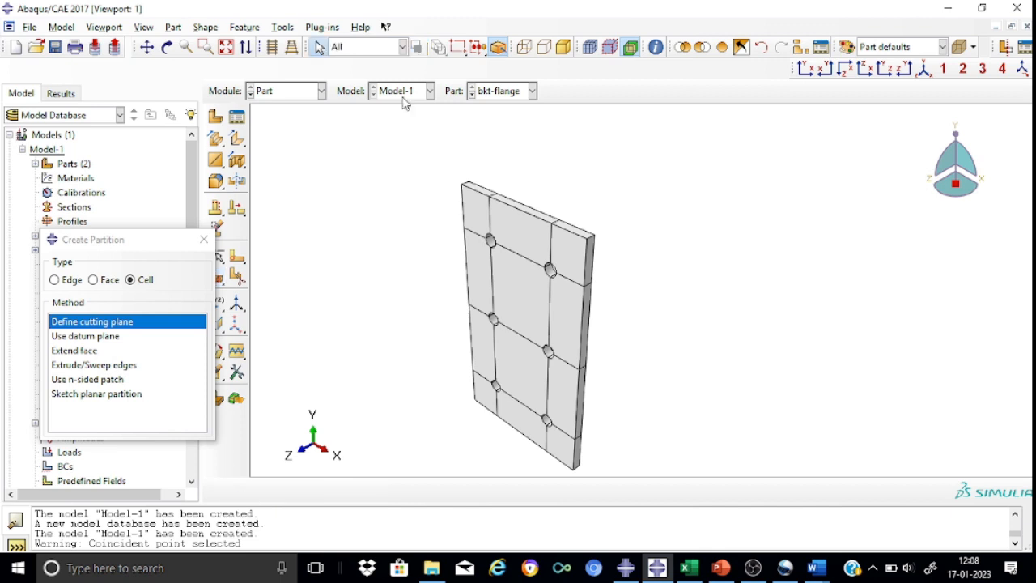
Step: Create a 3D deformable solid extrusion part named web-bkt with an approximate size of 600
click(217, 122)
click(418, 127)
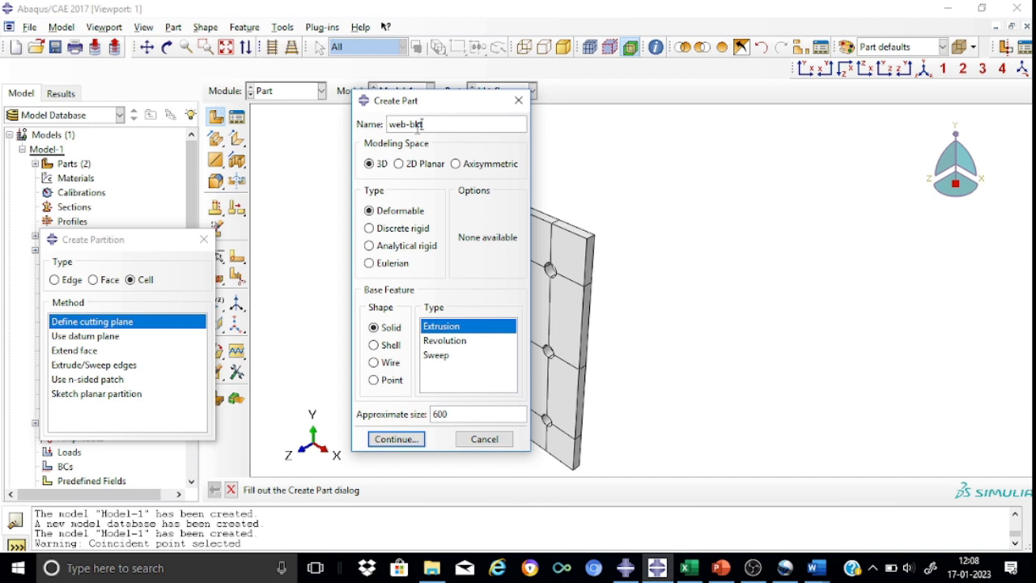
click(397, 439)
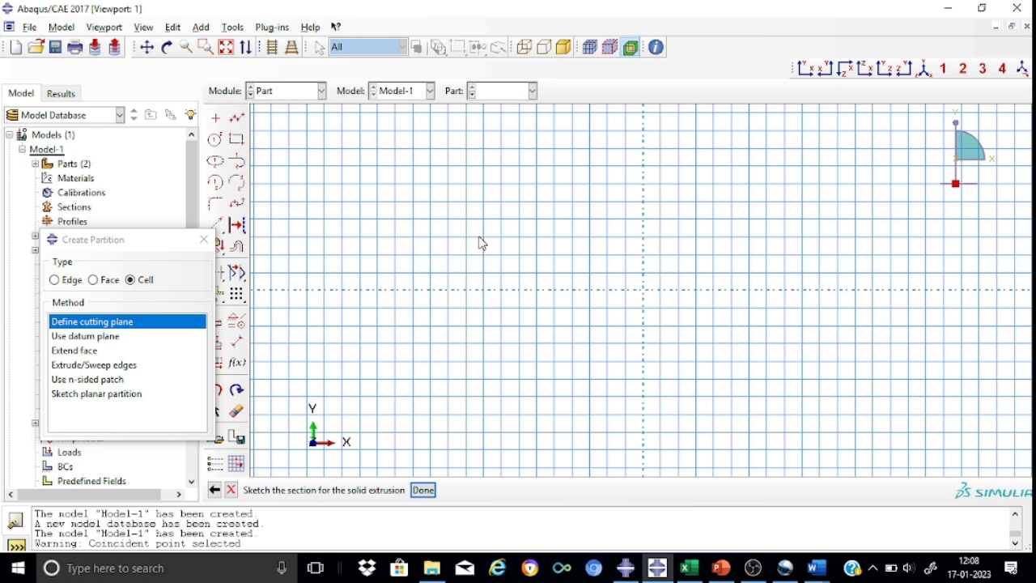
Step: Sketch a rectangle about 80 wide and 100 high, left of the vertical axis and straddling the horizontal axis
click(237, 141)
click(449, 202)
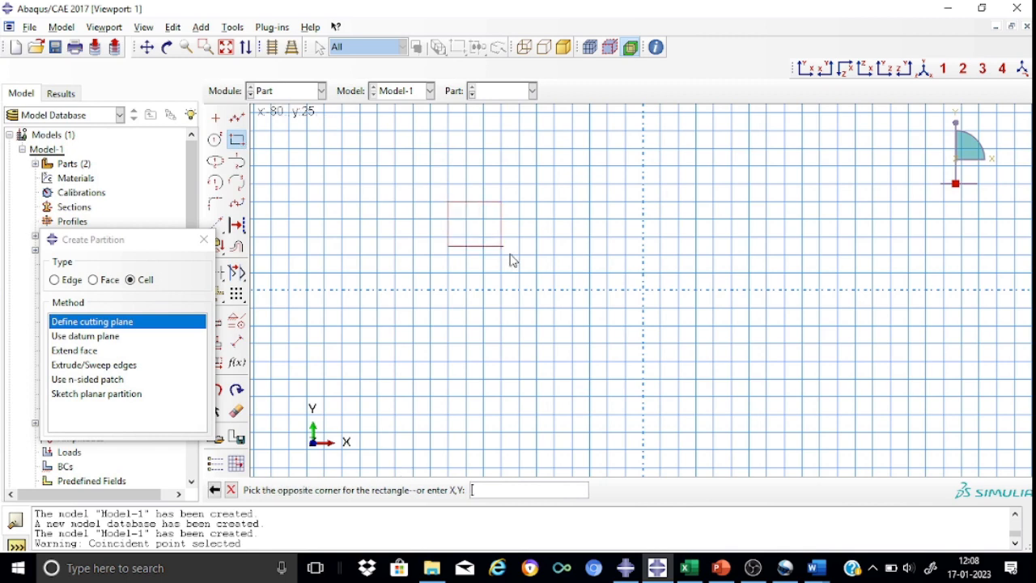
click(591, 376)
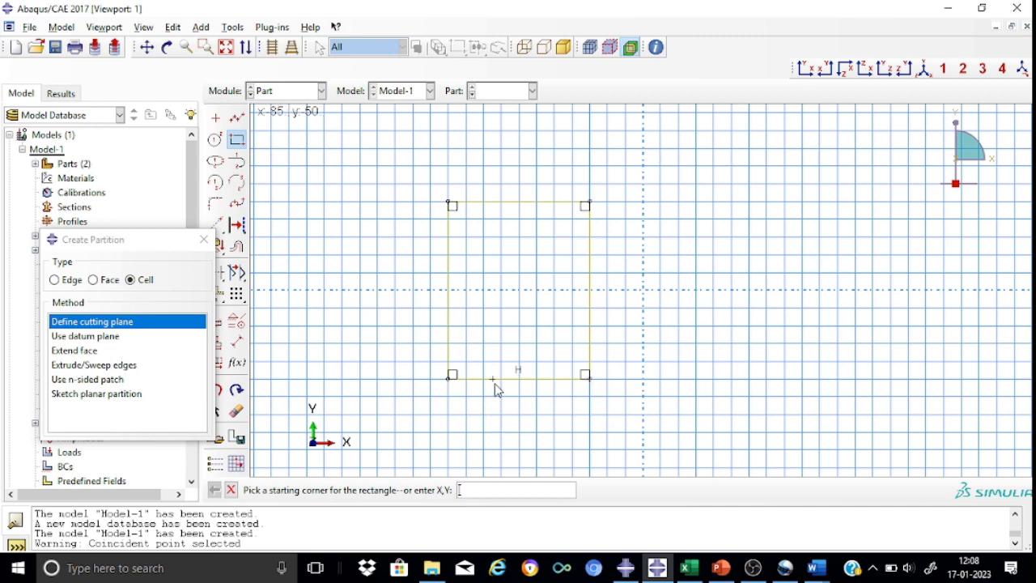
Step: Dimension the rectangle with a width of 284 and a height of 450
click(237, 342)
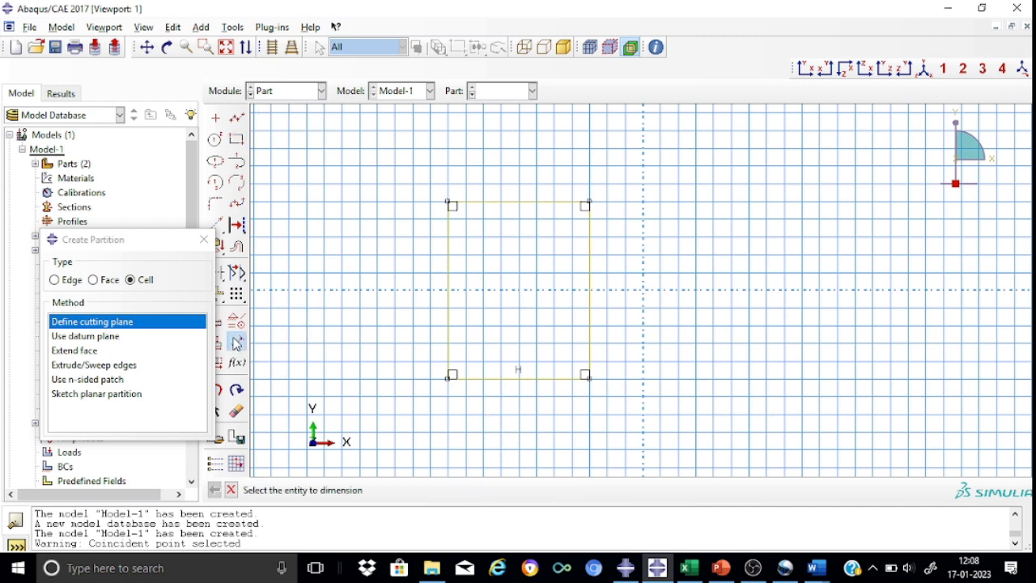
click(519, 377)
click(524, 440)
text(284)
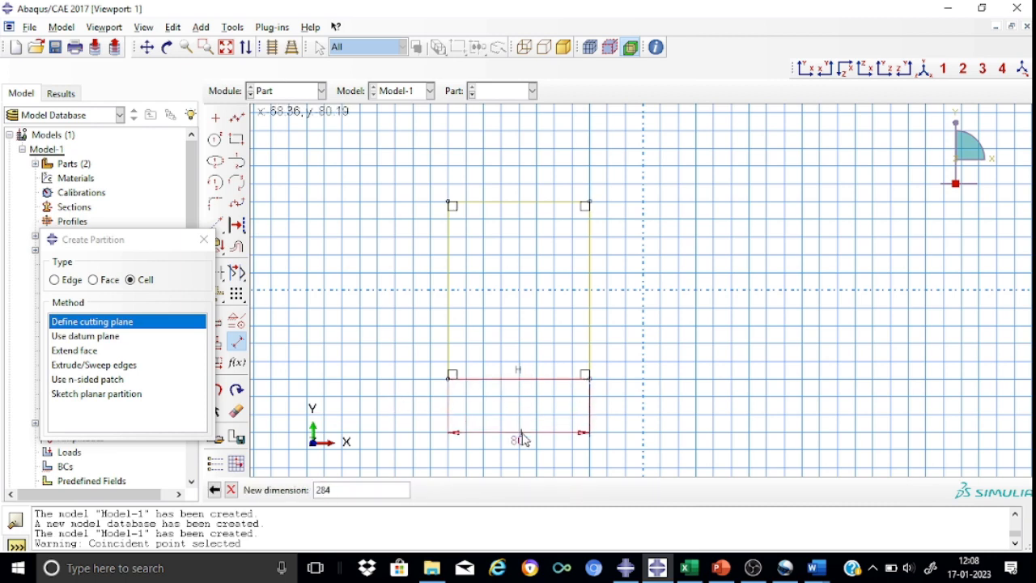
key(Return)
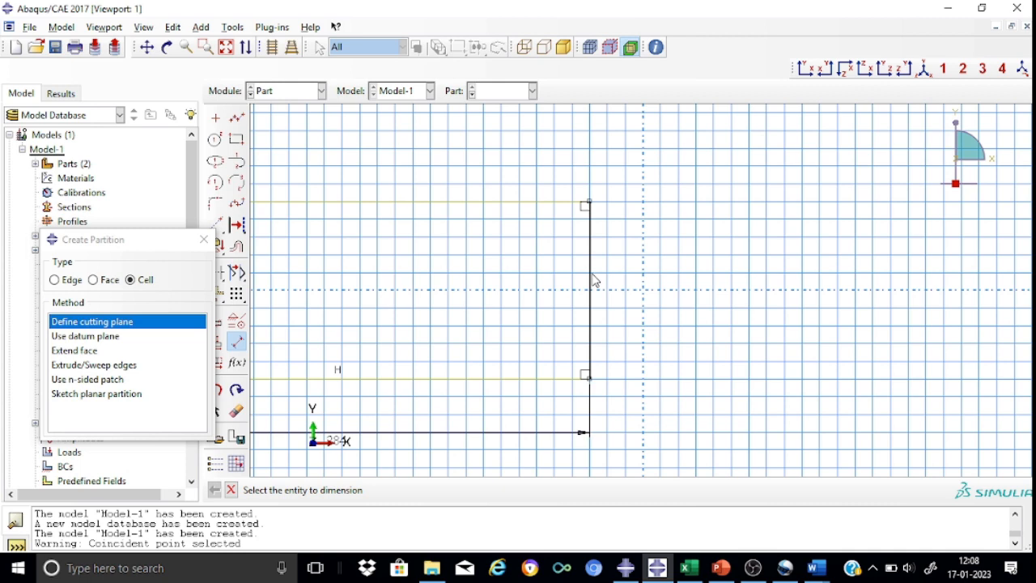
click(592, 279)
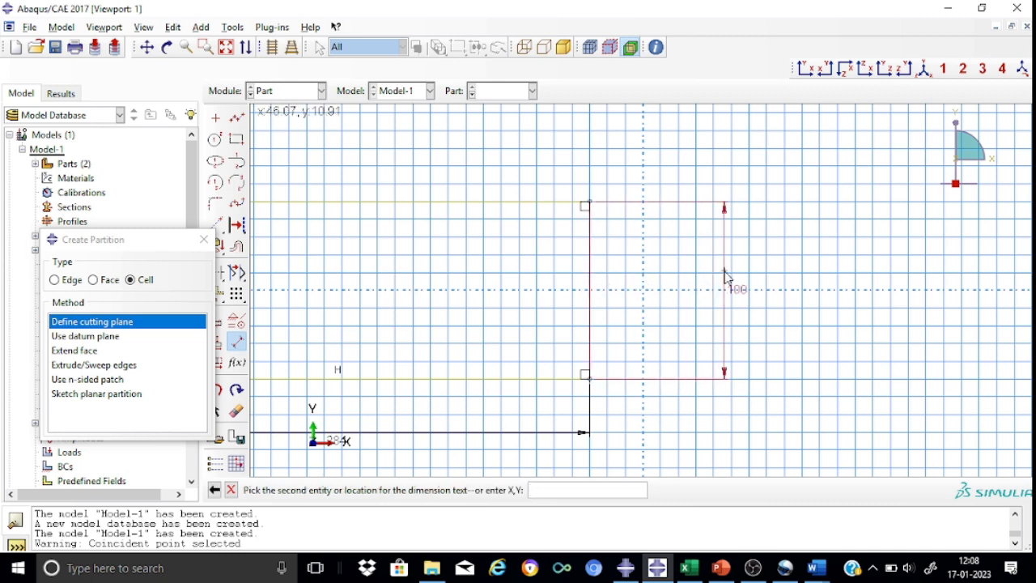
click(725, 276)
text(450)
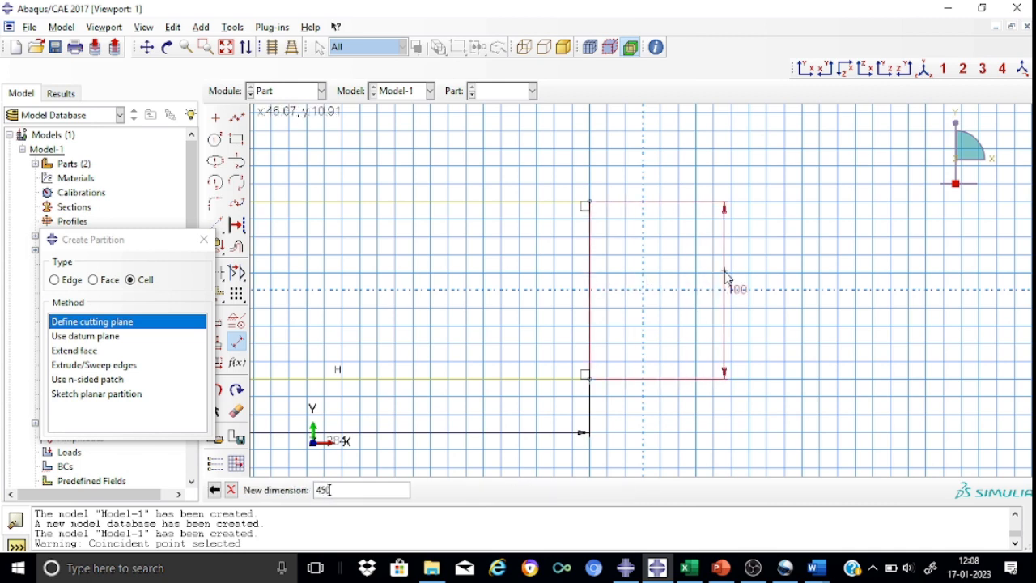
key(Return)
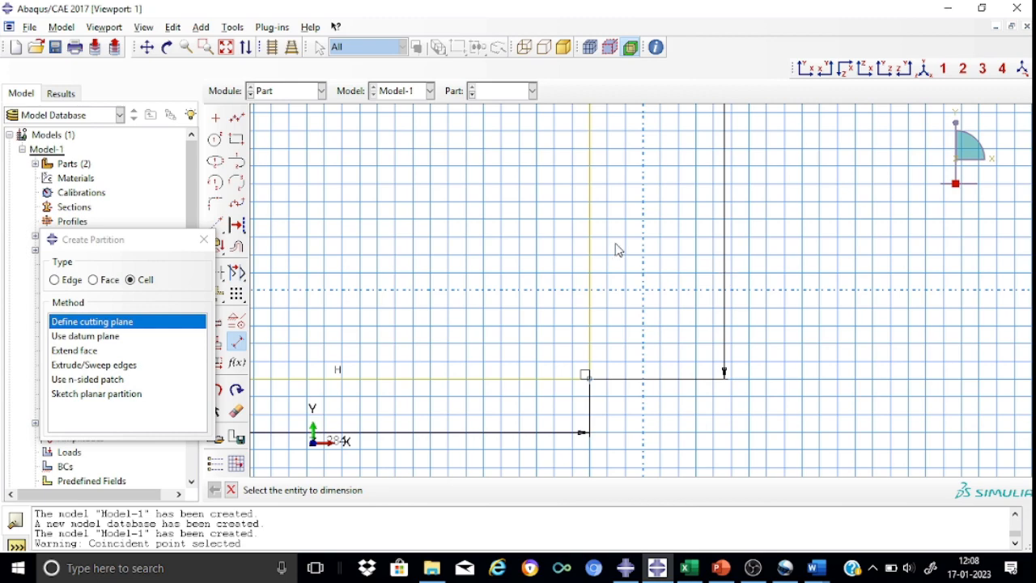
Step: Draw a diagonal line across the rectangle's lower-right corner, from its right edge to the middle of its bottom edge
scroll(618, 249, down, 5)
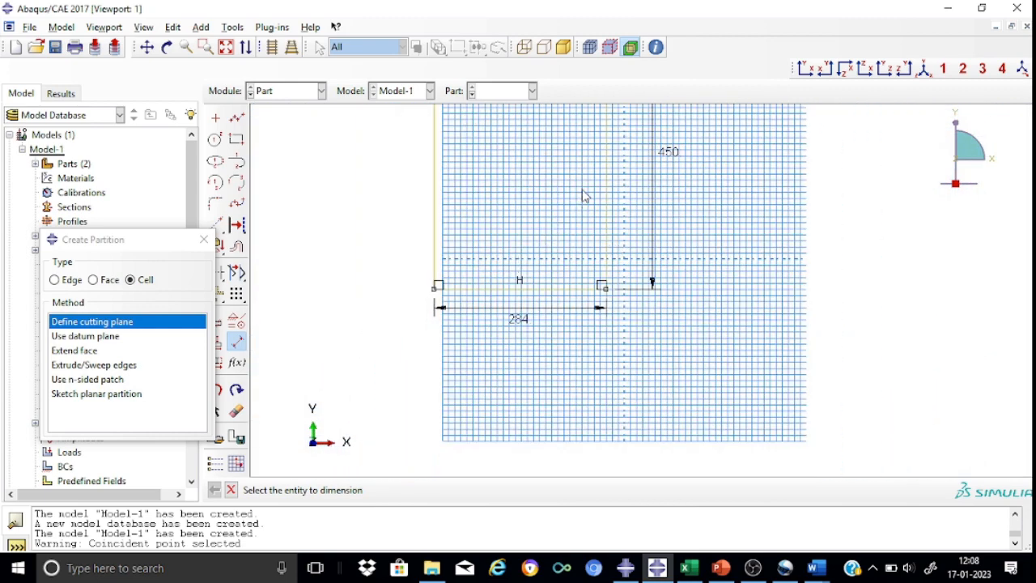
click(147, 49)
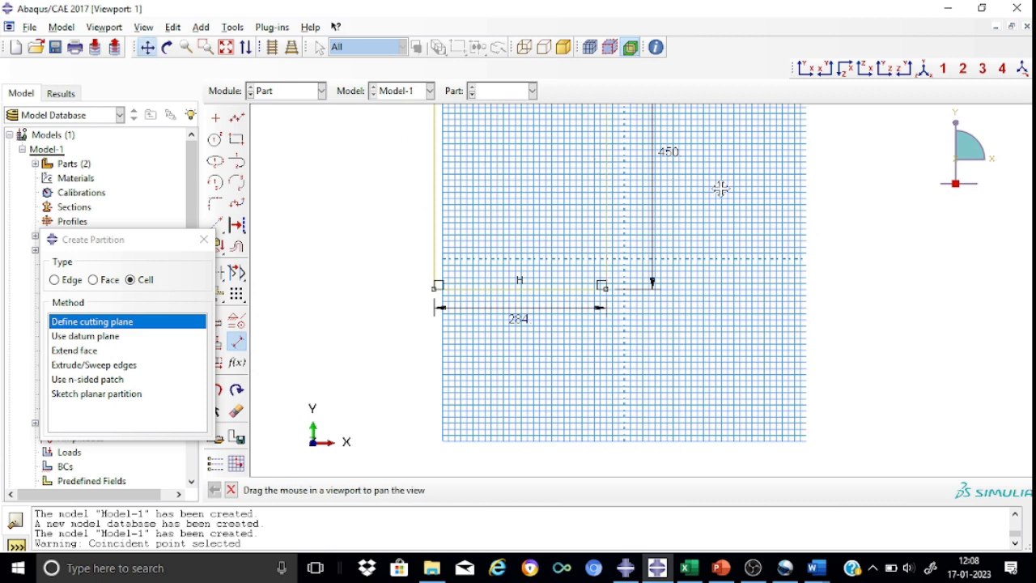
drag(721, 187, 802, 344)
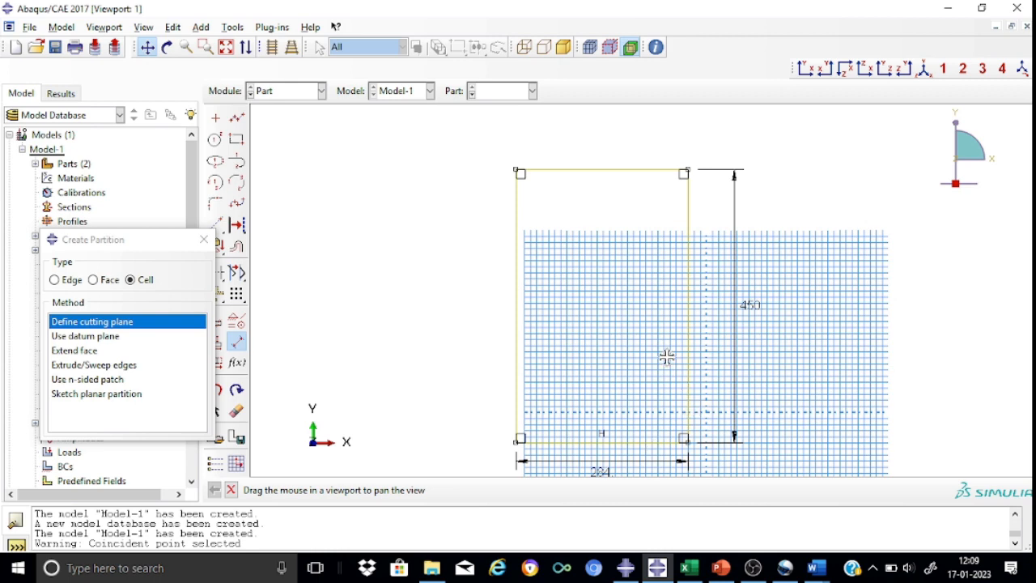
scroll(631, 352, up, 2)
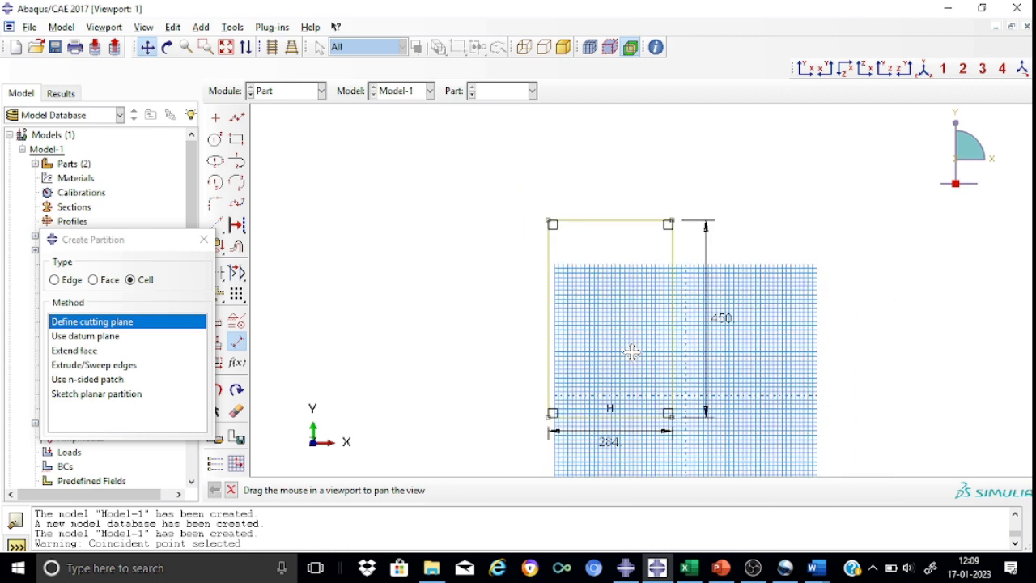
scroll(633, 352, down, 2)
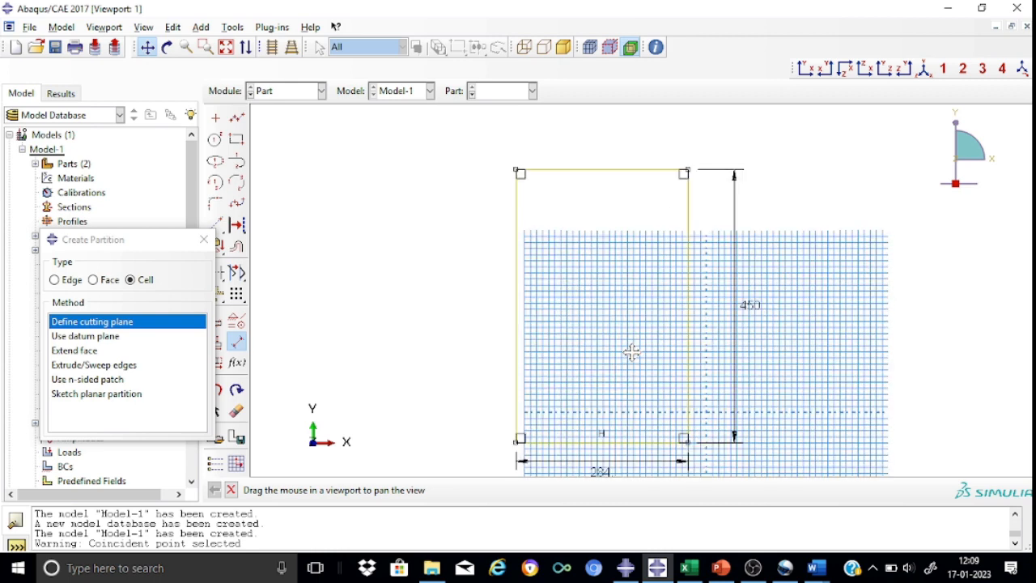
click(241, 120)
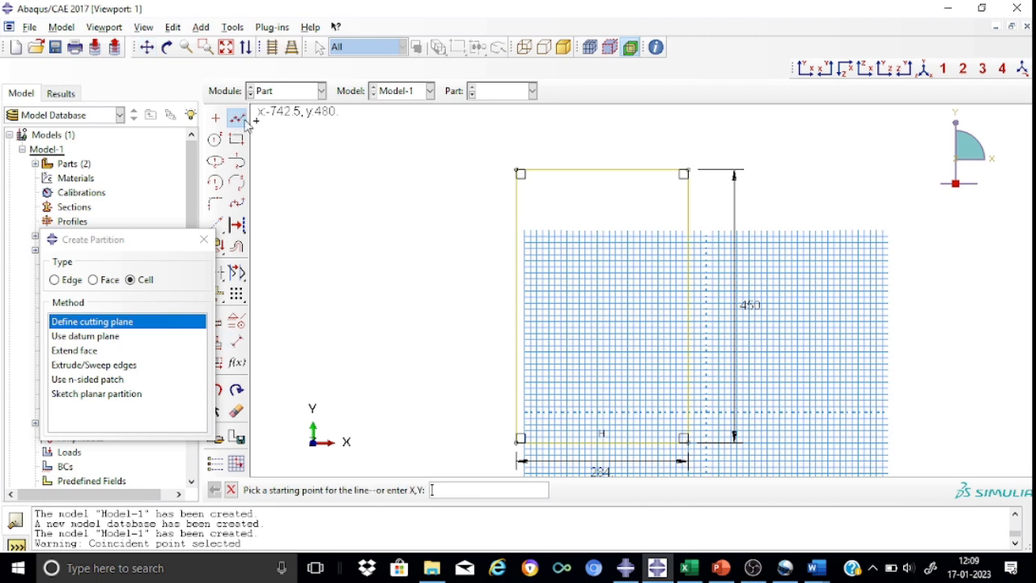
click(688, 319)
click(603, 442)
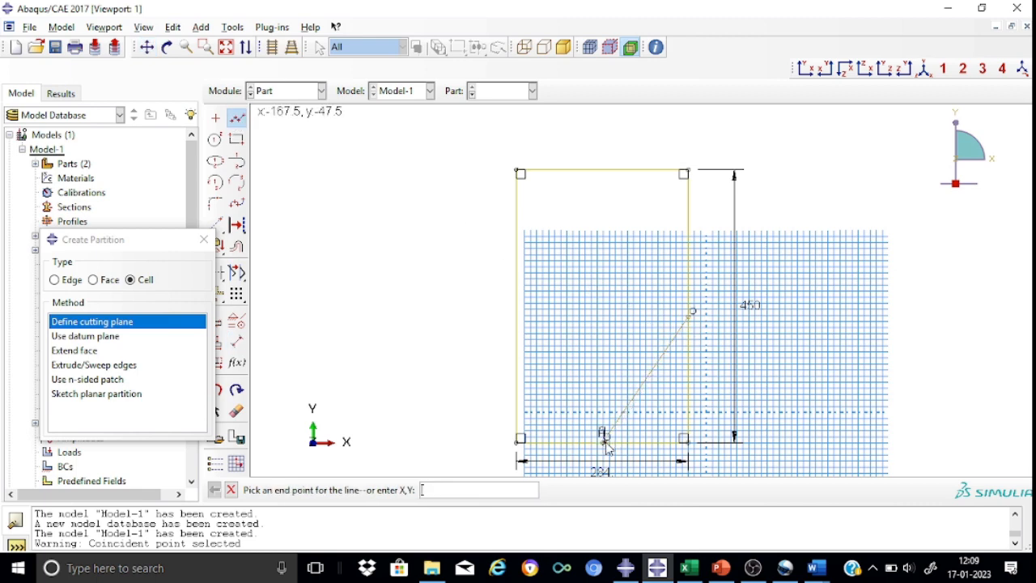
middle_click(394, 358)
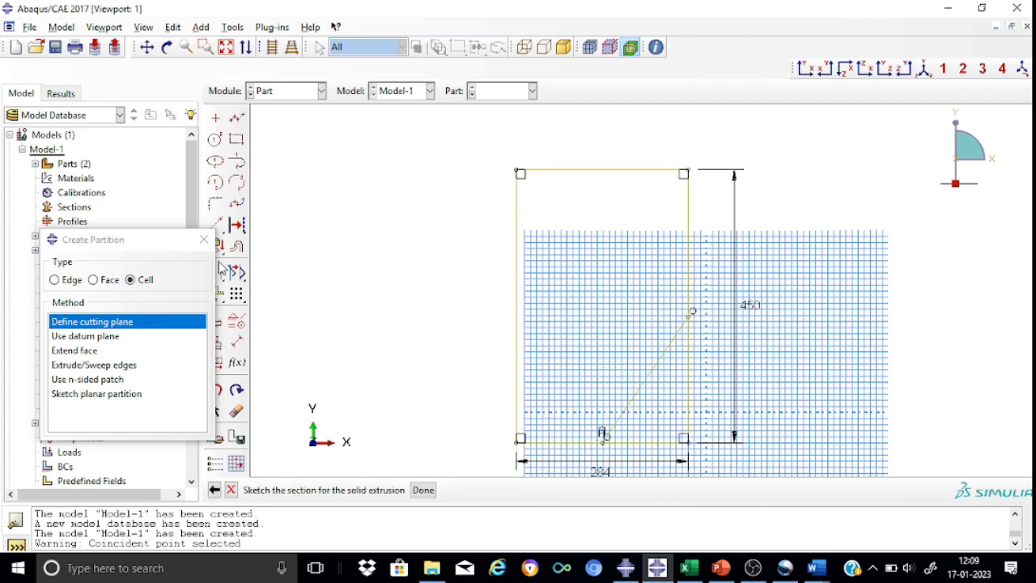
Step: Dimension the vertical distance from the diagonal's upper end to the rectangle's lower-right corner as 300
click(237, 341)
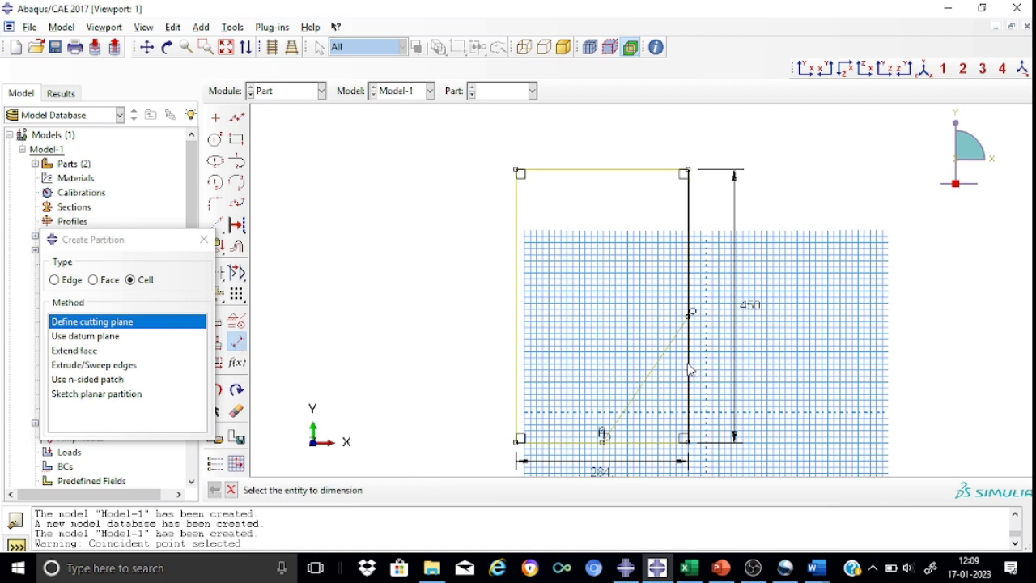
click(689, 317)
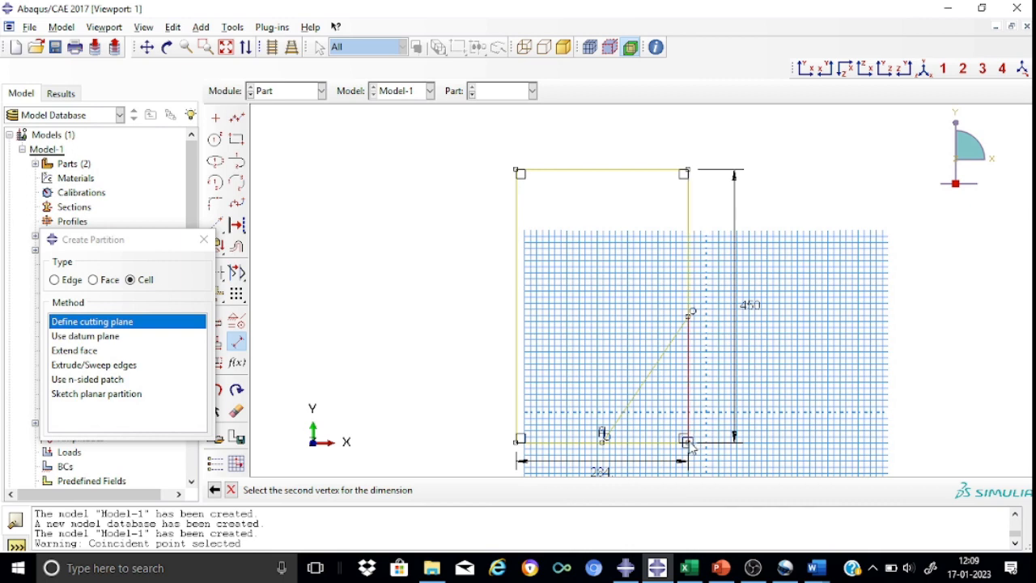
click(687, 442)
click(824, 424)
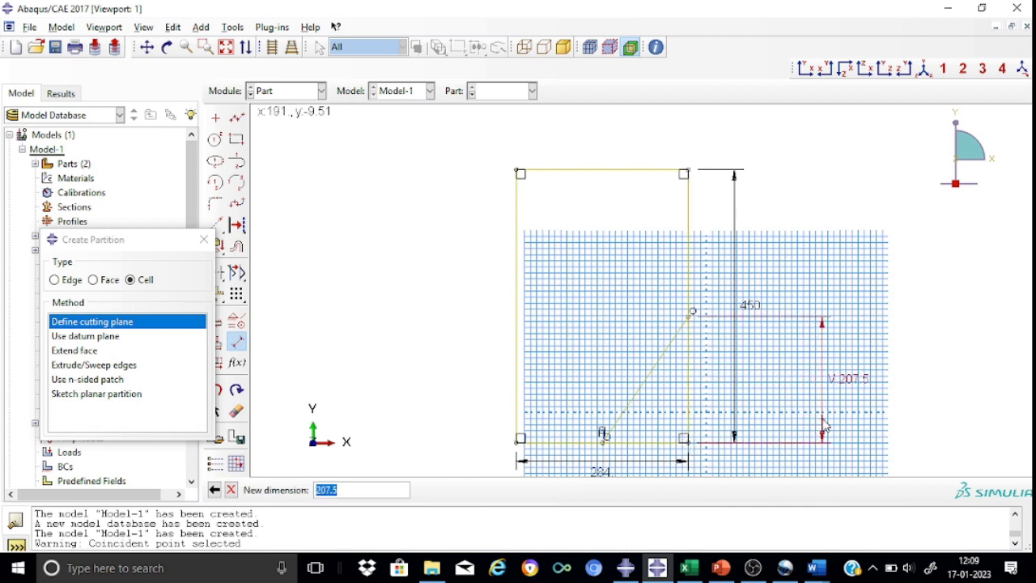
key(BackSpace)
key(Return)
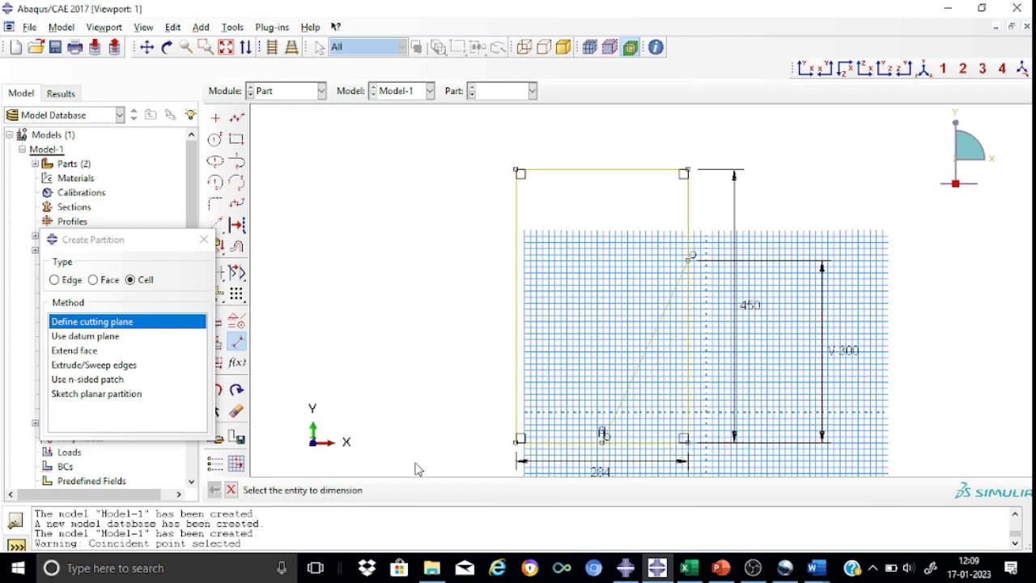
click(603, 443)
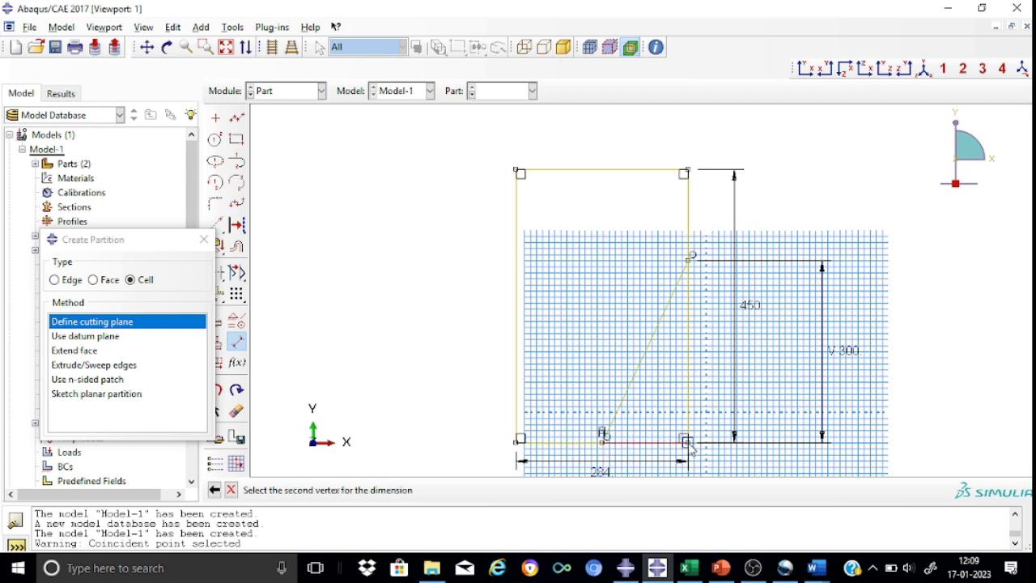
click(599, 458)
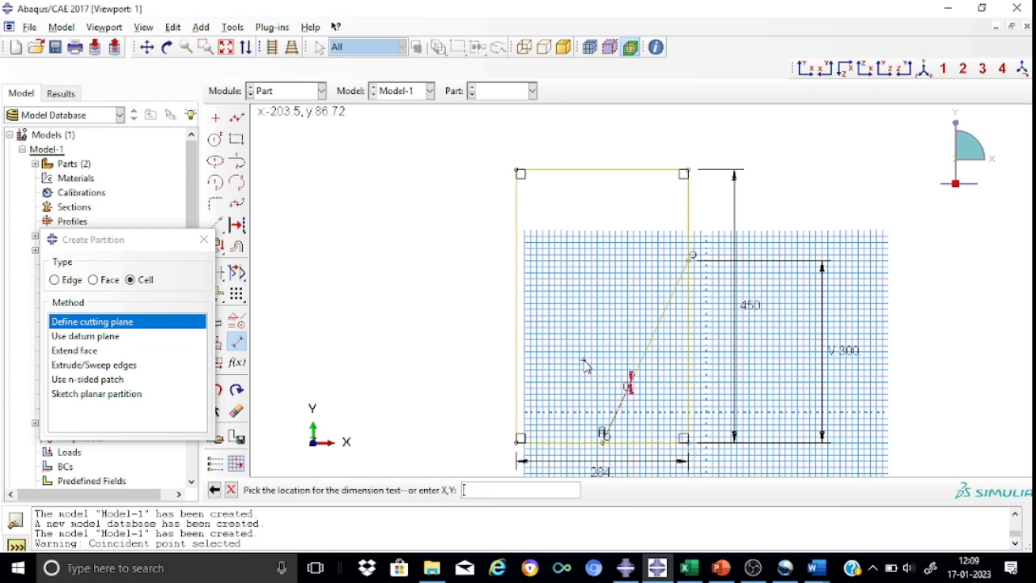
click(150, 47)
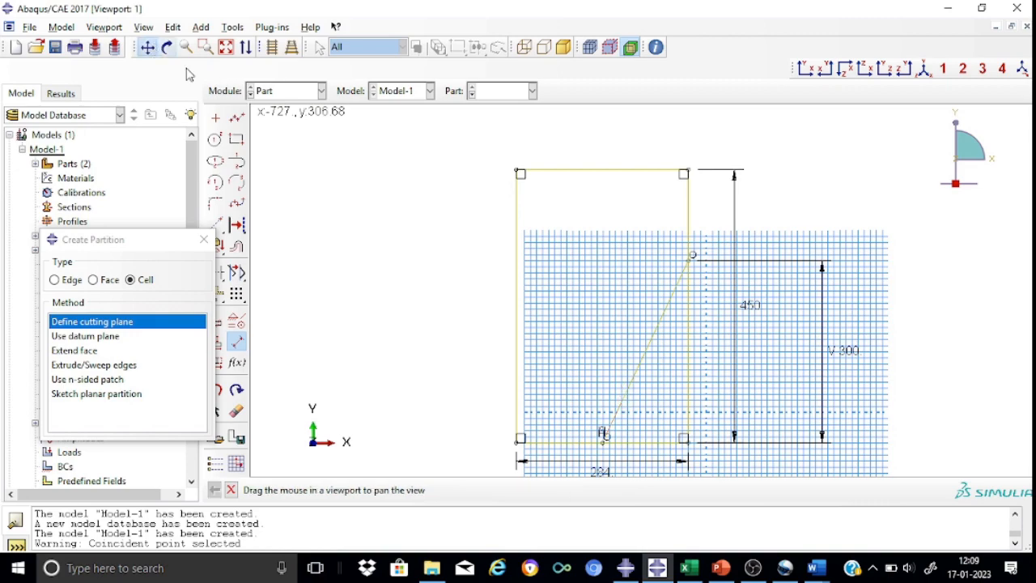
drag(409, 274, 376, 139)
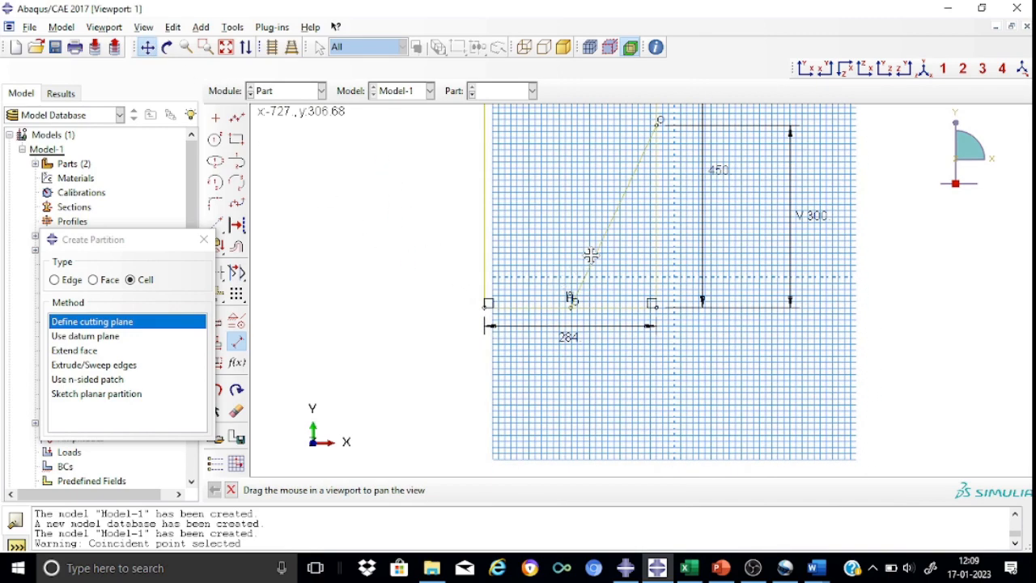
scroll(591, 255, up, 5)
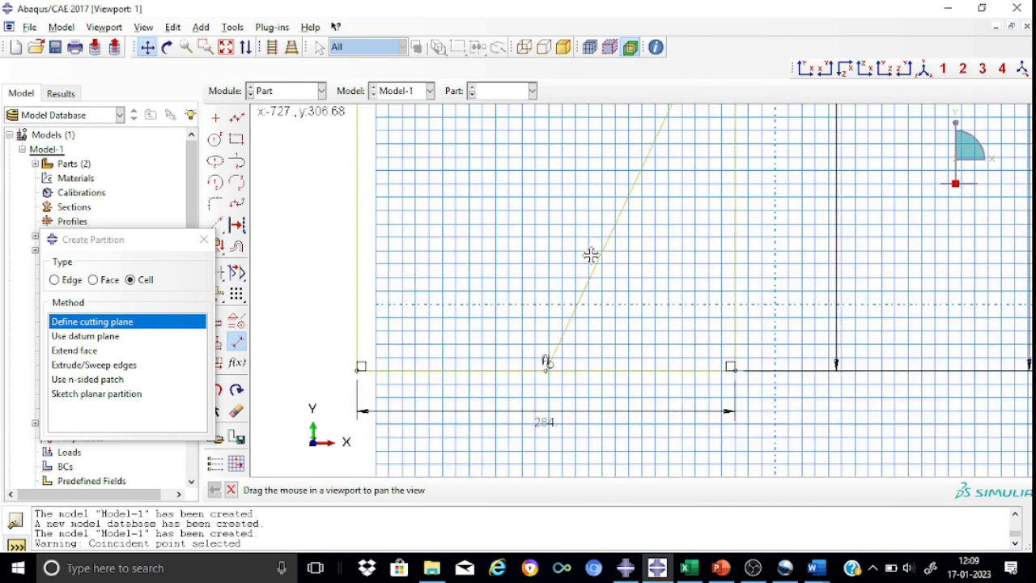
Step: Close the Create Partition dialog and dimension the bottom edge from the diagonal's lower end to the rectangle's lower-right corner as 200
click(199, 240)
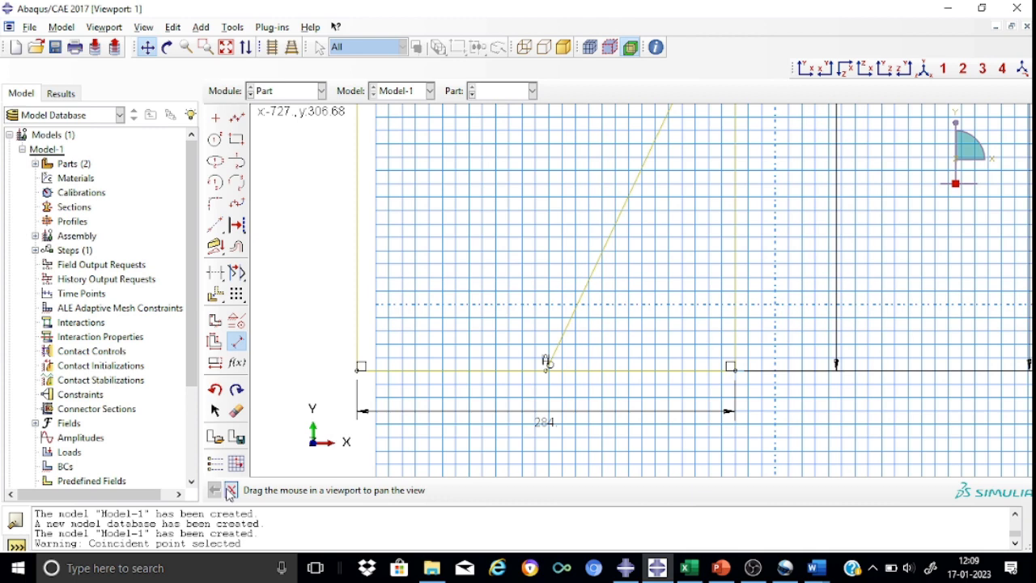
click(230, 490)
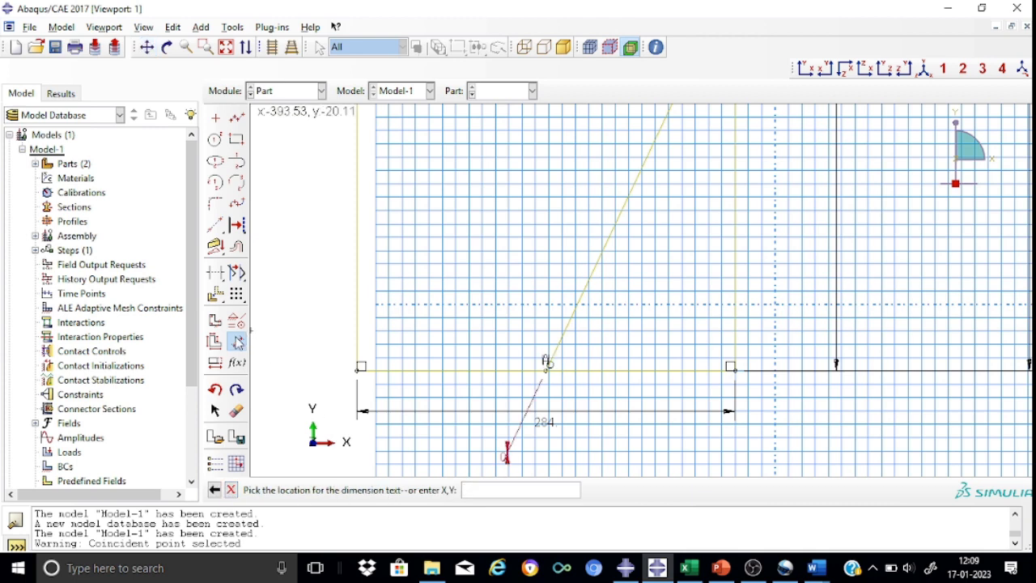
click(238, 343)
click(238, 344)
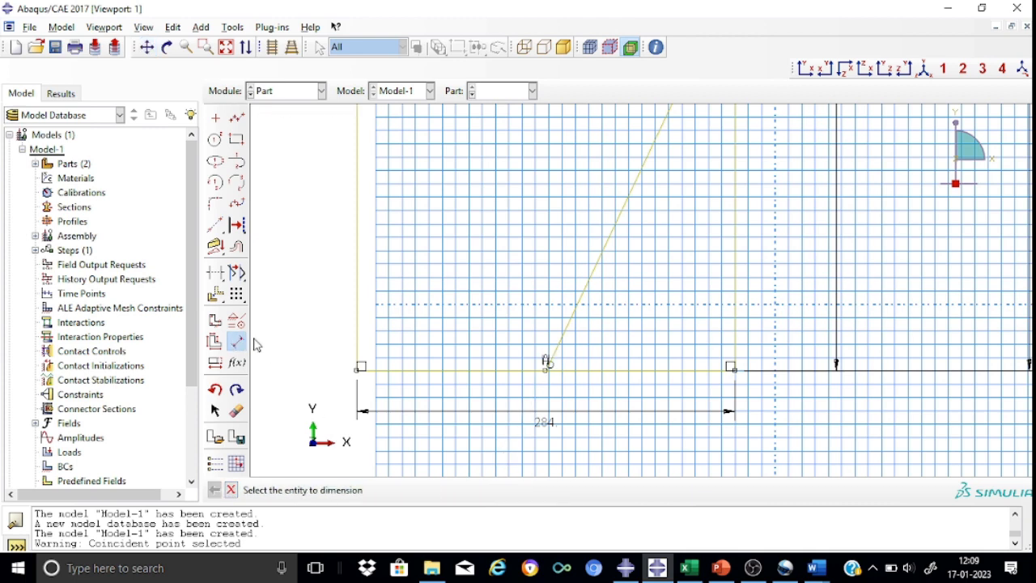
click(547, 370)
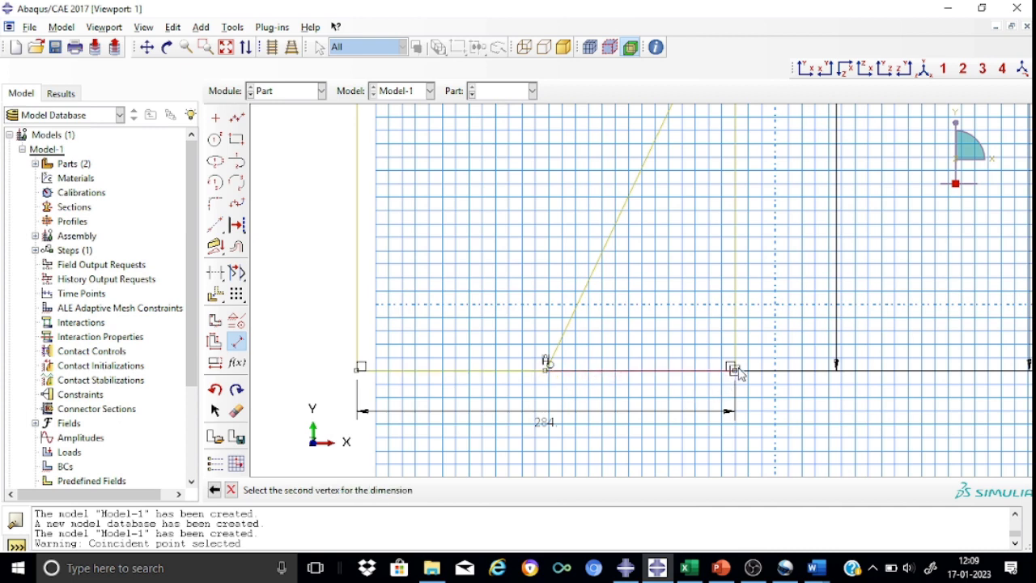
click(733, 370)
click(751, 457)
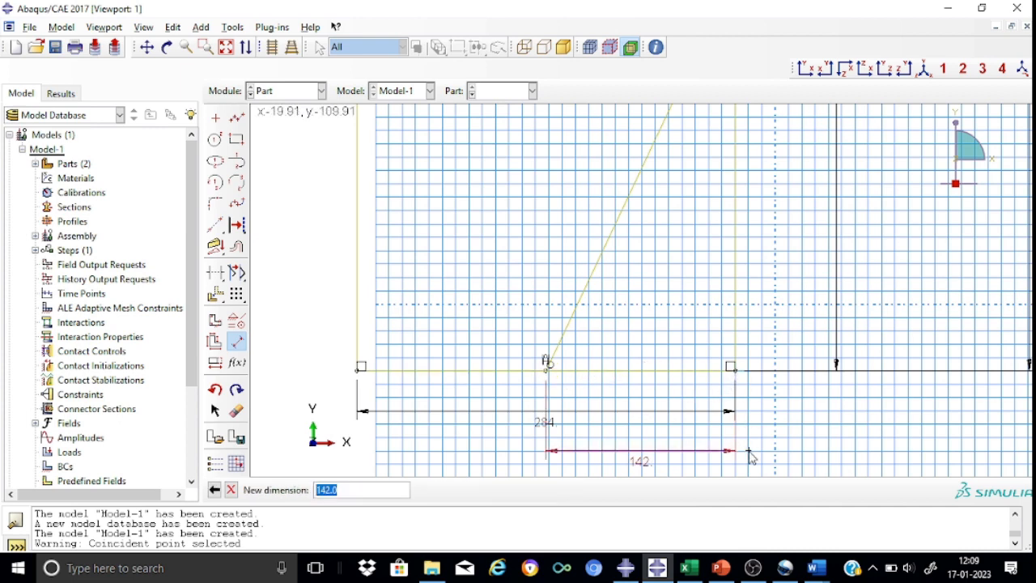
key(BackSpace)
text(200)
key(Return)
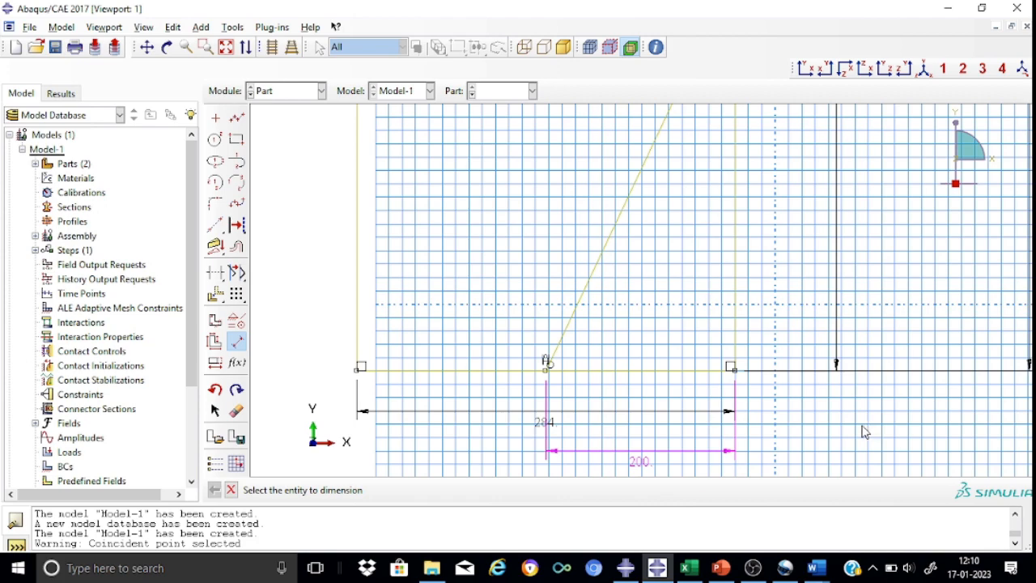
Step: Trim away the bottom-edge and right-edge segments outside the diagonal to cut off the plate's lower-right corner
scroll(783, 287, up, 2)
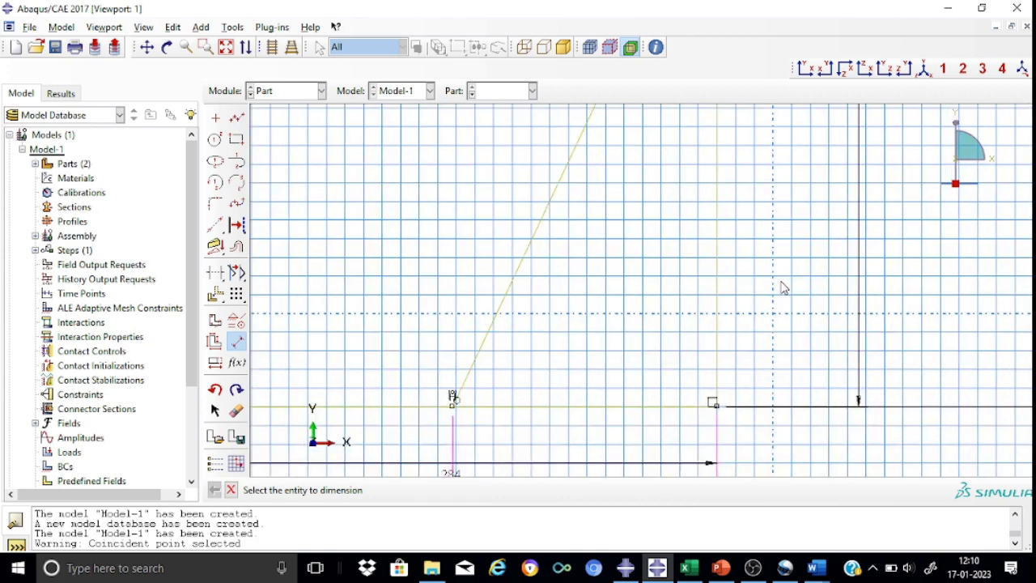
scroll(782, 288, down, 2)
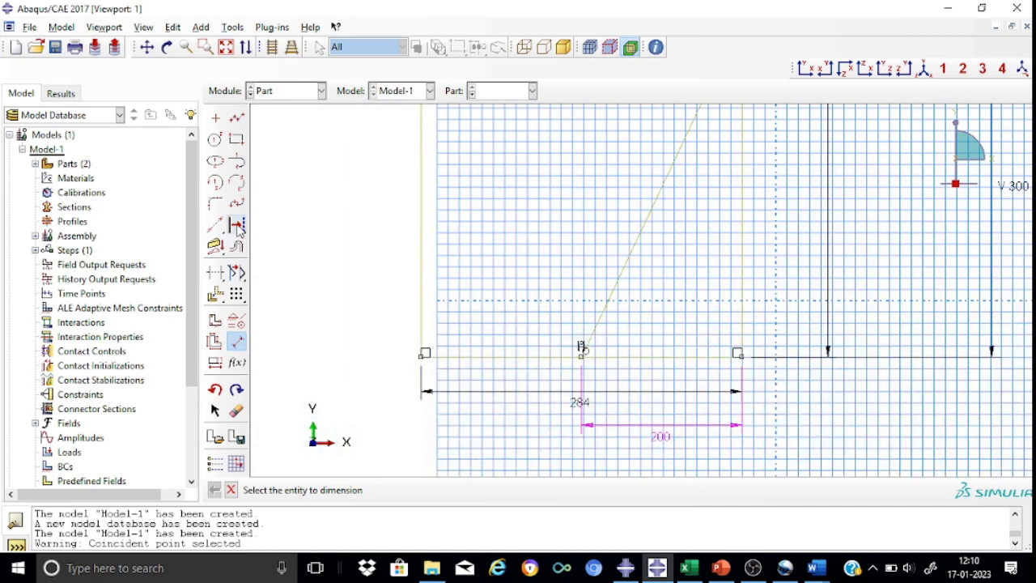
click(215, 274)
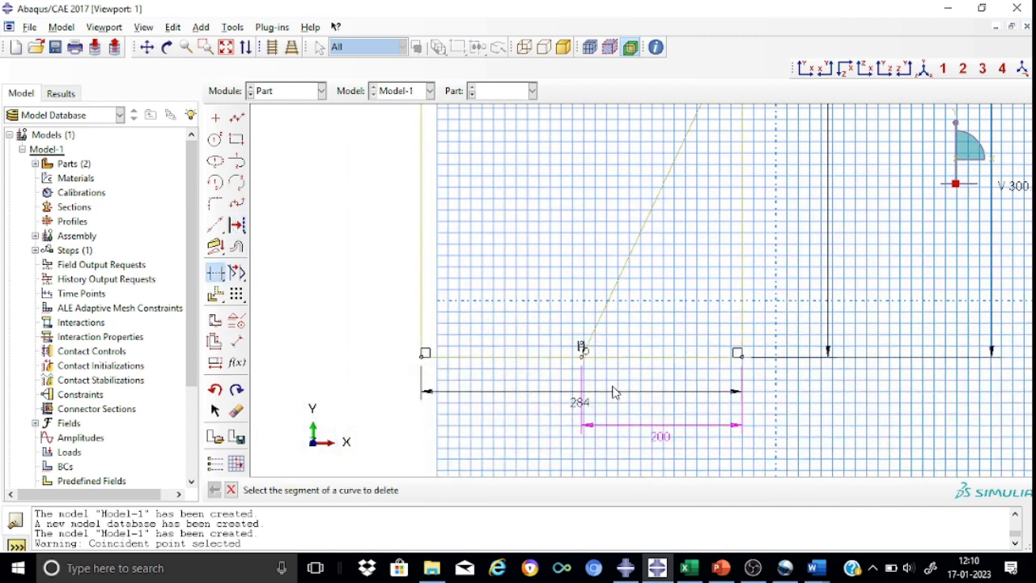
click(635, 365)
click(748, 259)
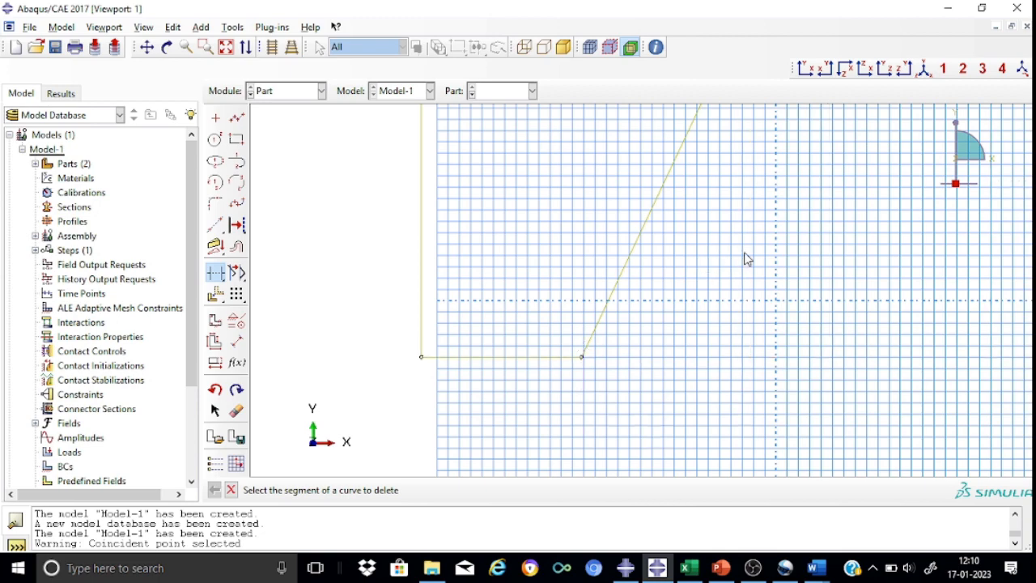
scroll(589, 221, down, 3)
scroll(588, 221, down, 3)
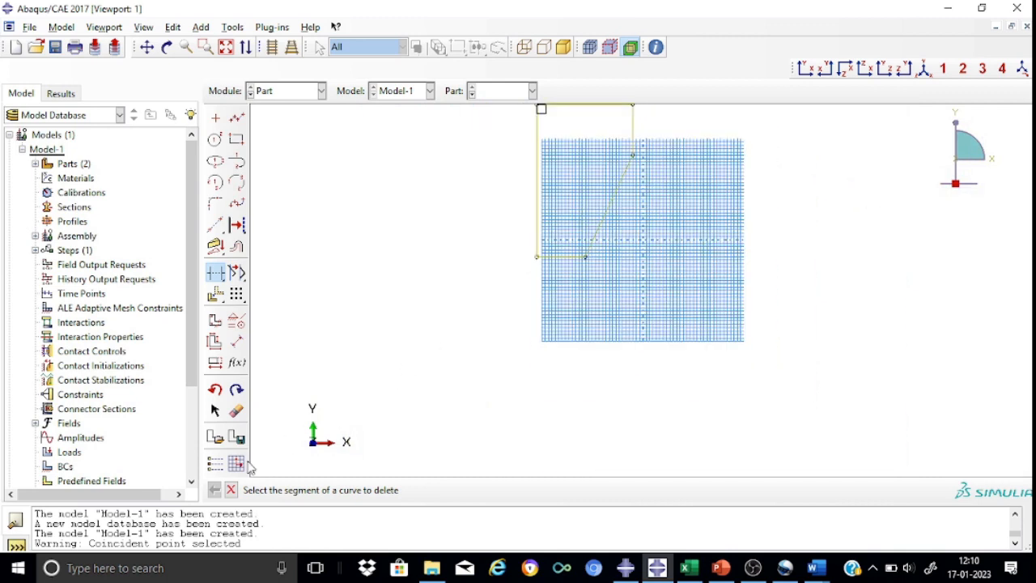
click(231, 492)
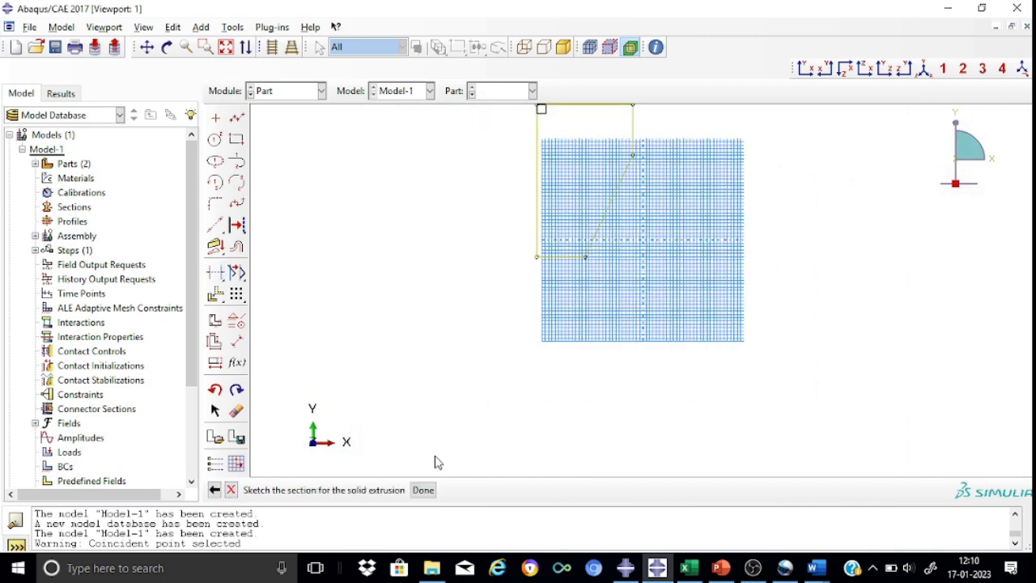
Step: Finish the web-bkt section sketch and extrude it to a depth of 20
click(423, 492)
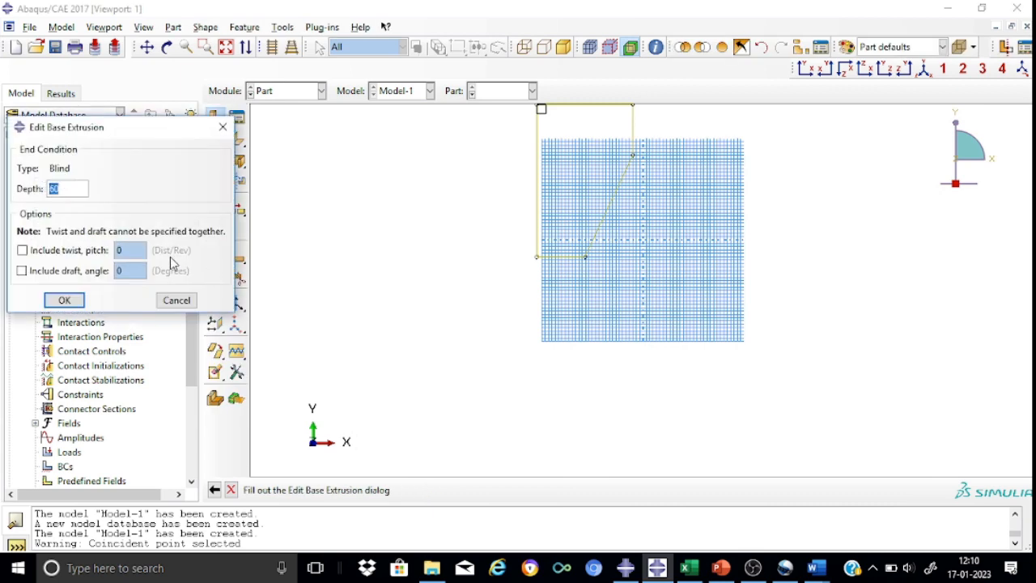
key(BackSpace)
key(BackSpace)
text(20)
click(50, 301)
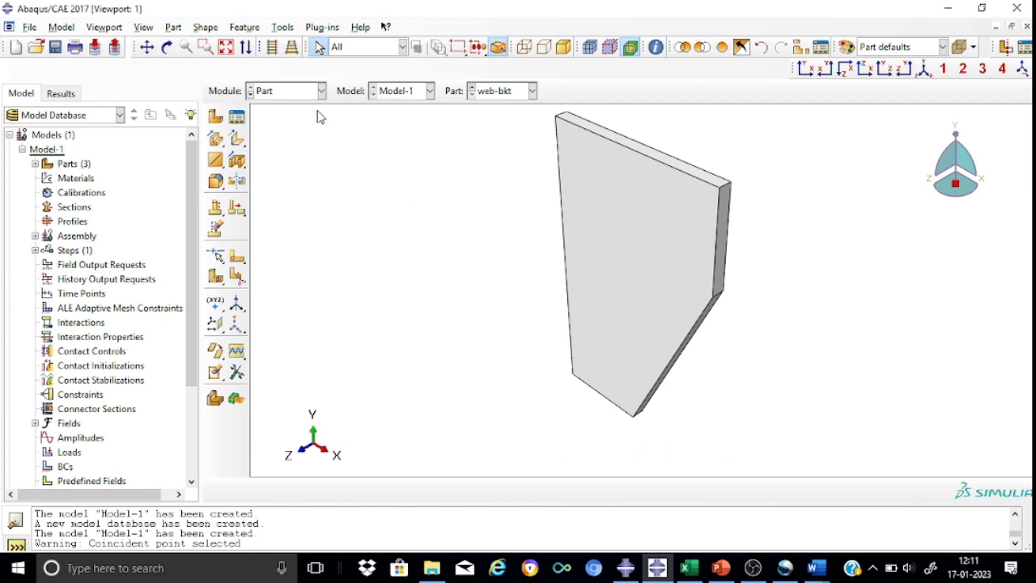
Step: Create another 3D deformable solid extrusion part and start its section sketch
click(217, 116)
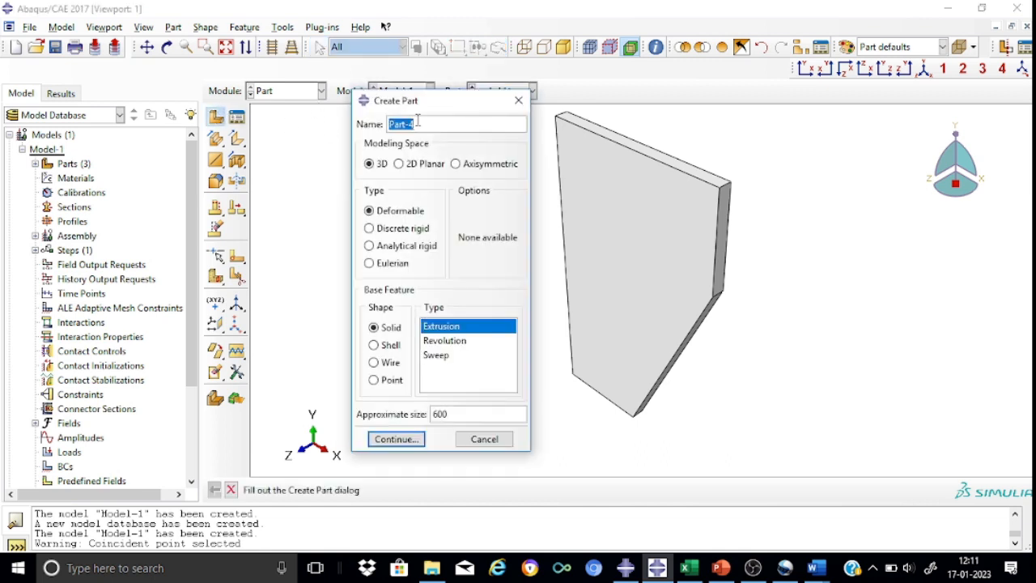
click(420, 122)
click(398, 439)
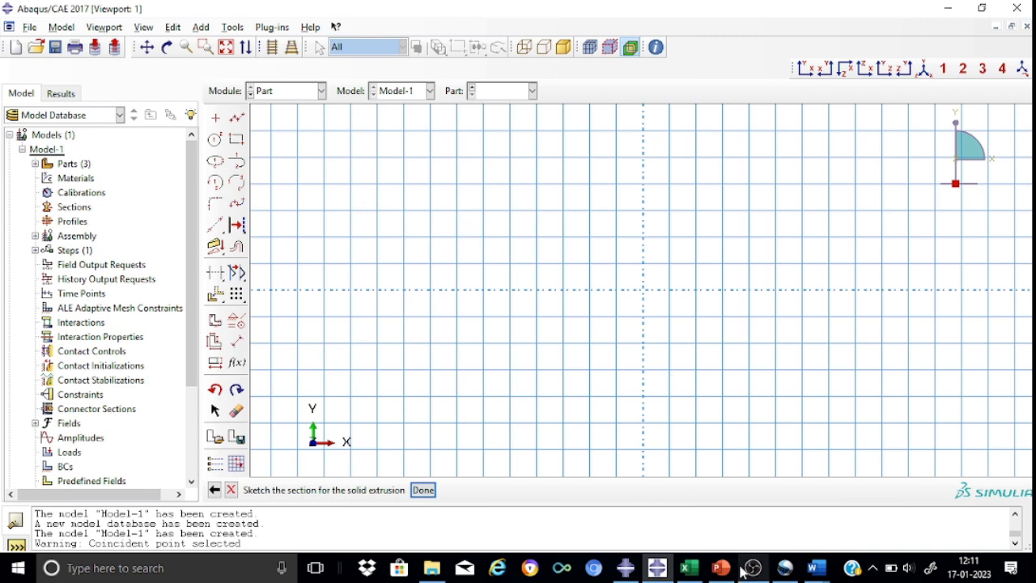
Step: Sketch a circle centred on the origin with a radius of about 19.5
mouse_move(723, 573)
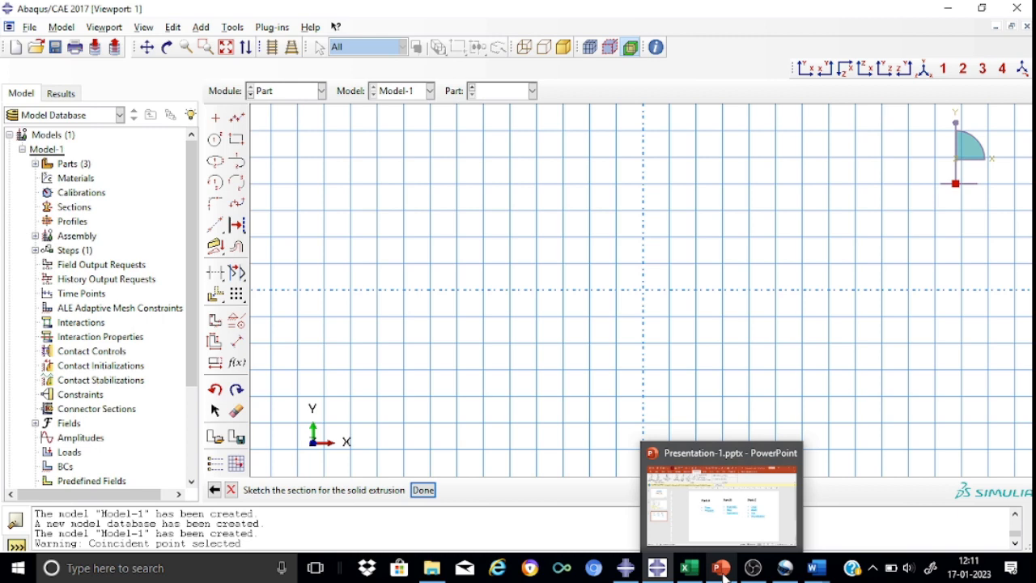
click(237, 141)
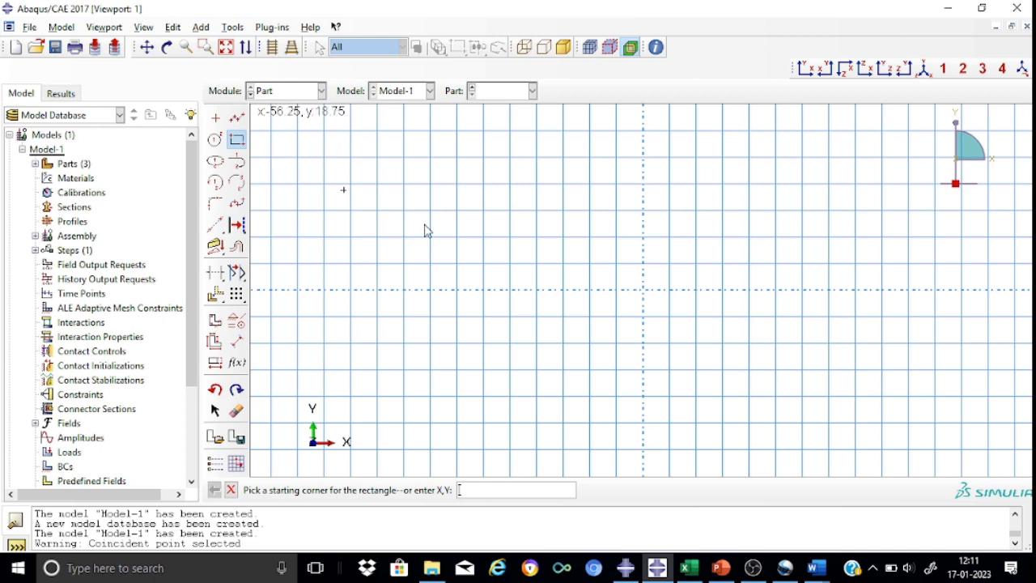
click(215, 140)
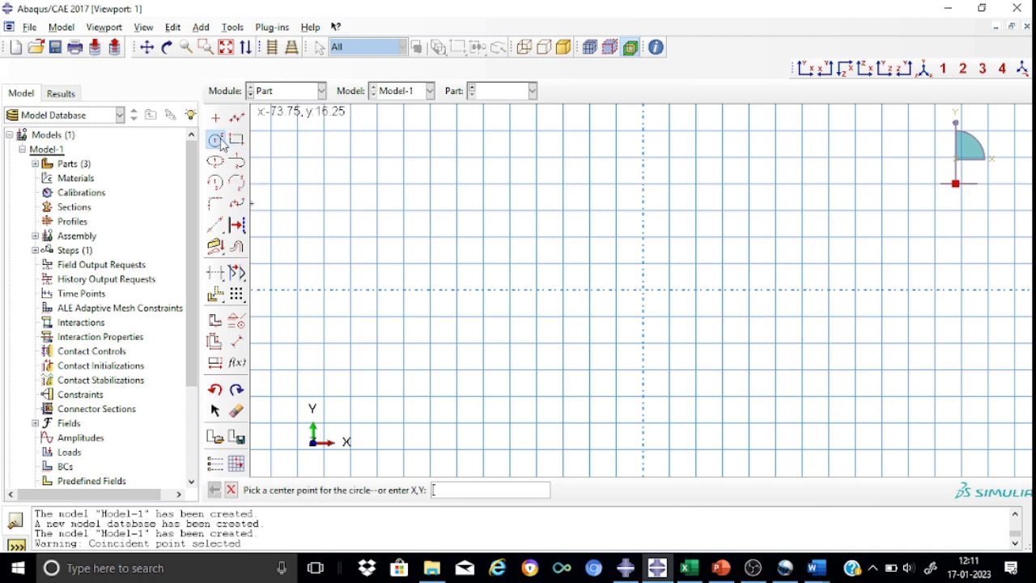
click(644, 290)
click(722, 357)
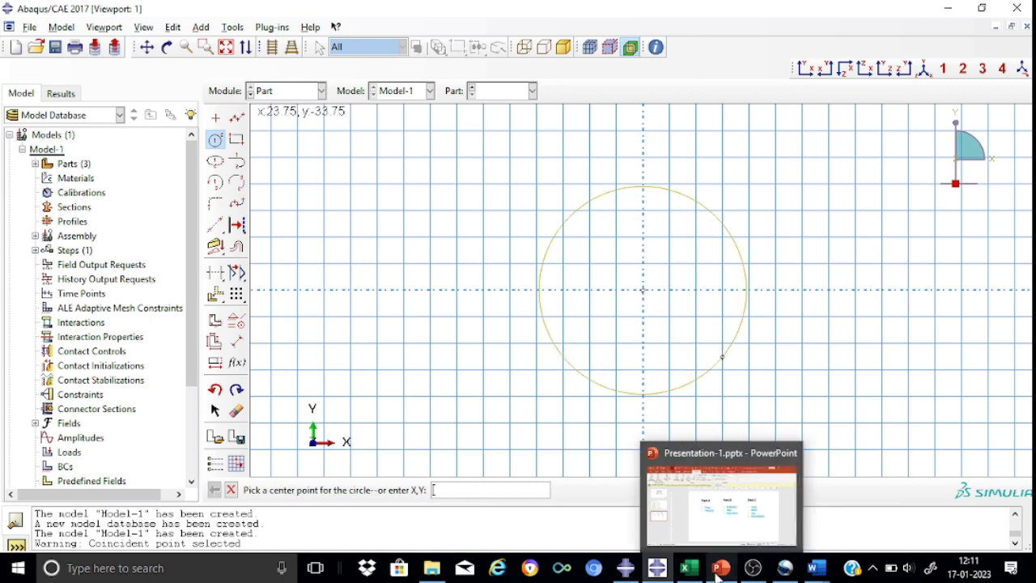
Step: Switch to the PowerPoint presentation, check the bolt dimensions on the Problem statement slide, and return to Abaqus
click(729, 507)
scroll(729, 507, up, 1)
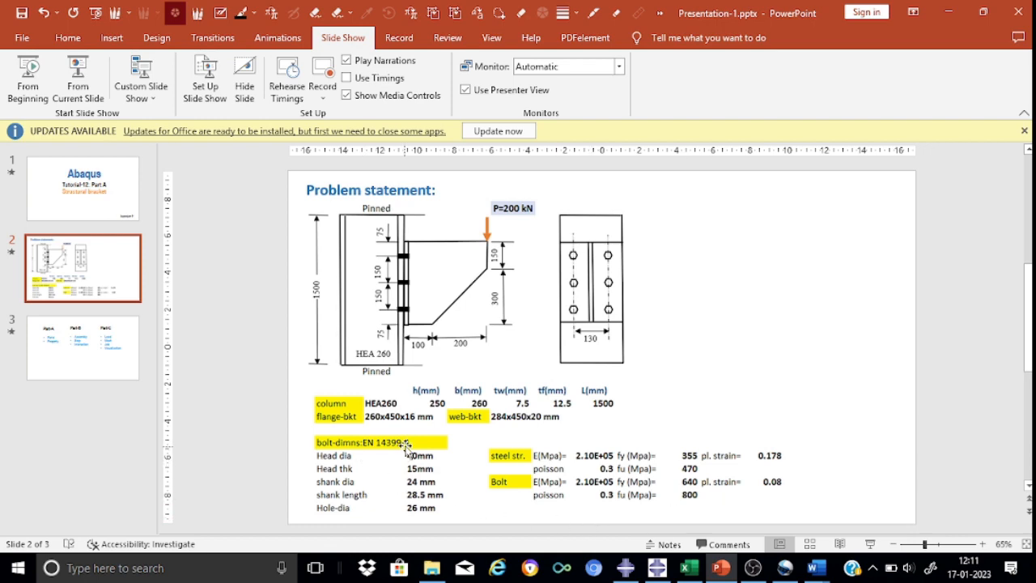
click(949, 13)
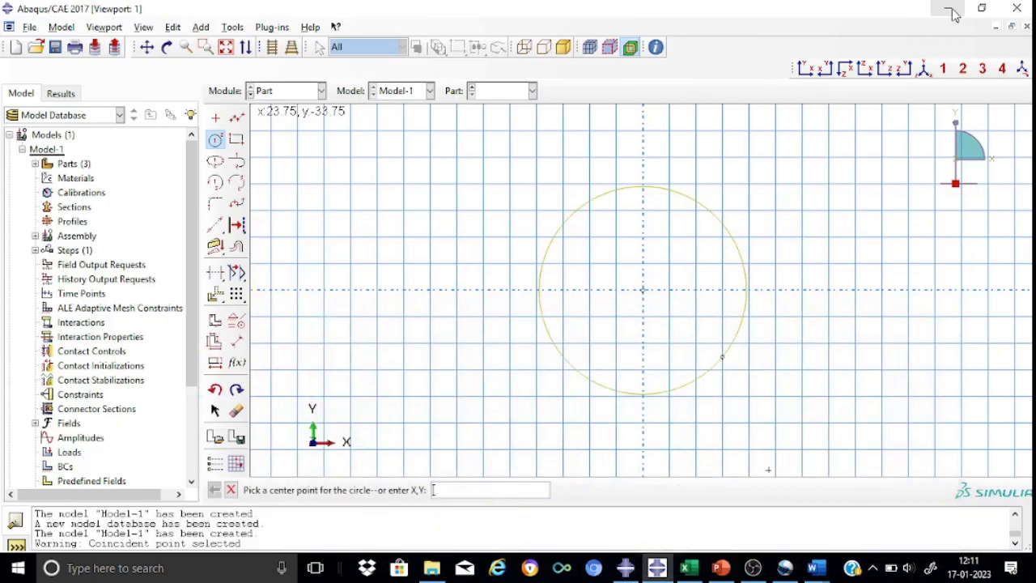
Step: Dimension the circle with a radius of 20
click(237, 343)
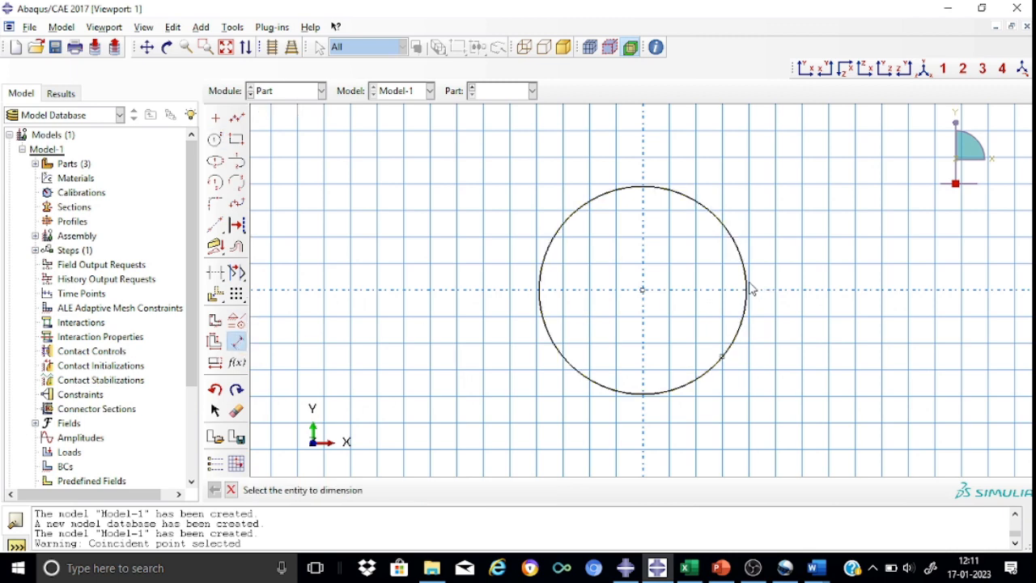
click(726, 227)
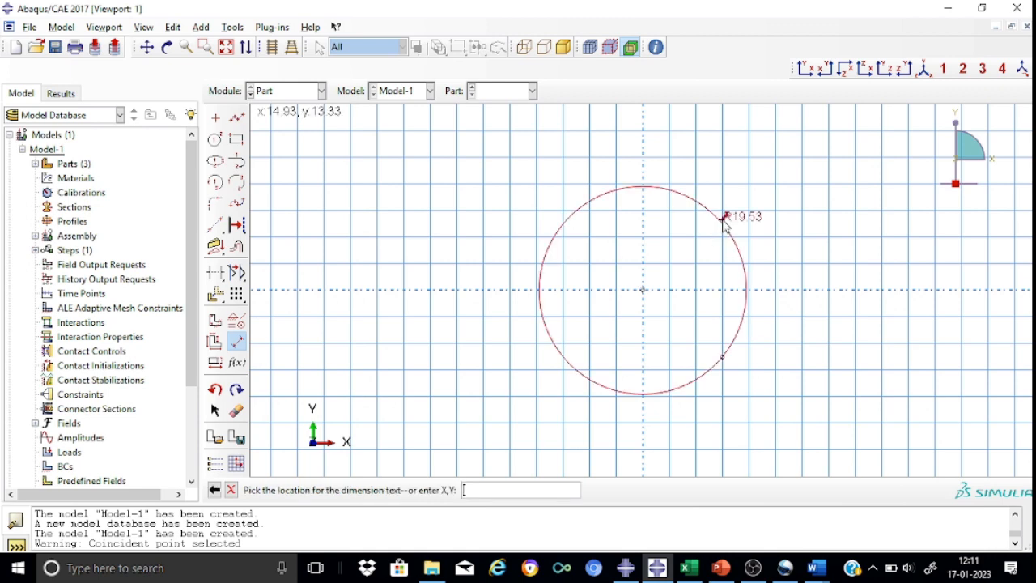
click(856, 159)
text(1)
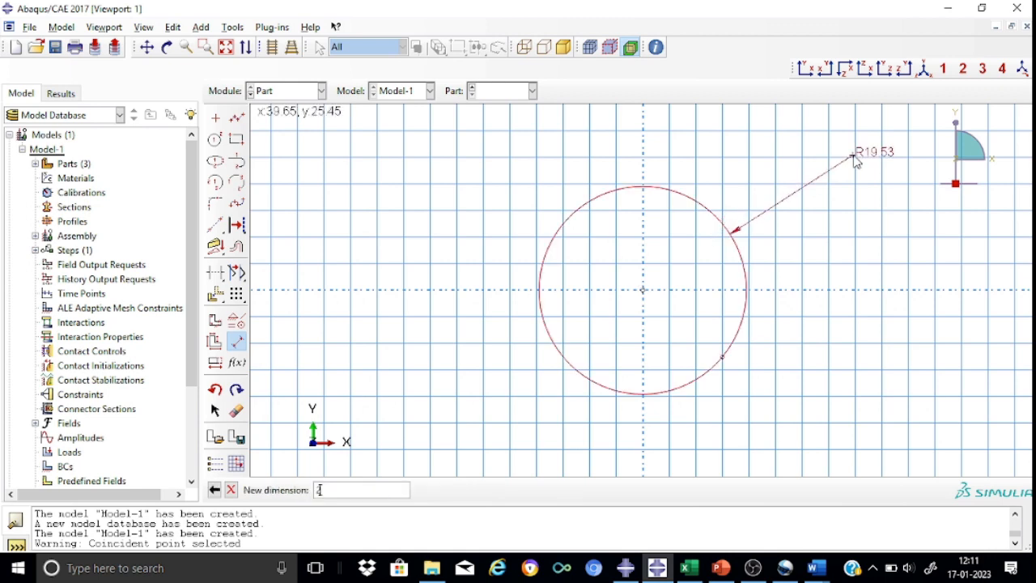
text(0)
key(Return)
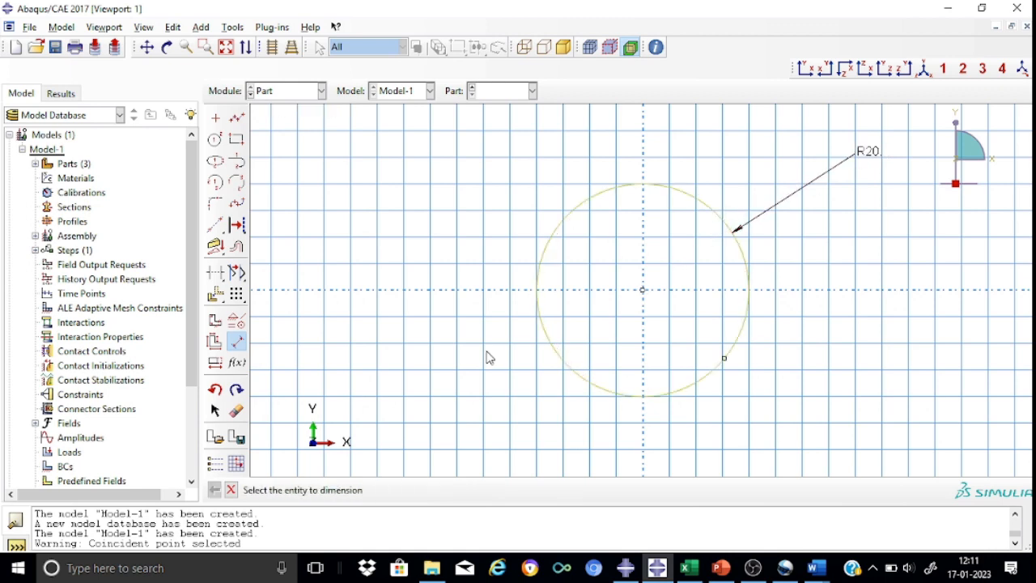
Step: Finish the section sketch and extrude the circle to a depth of 15 as the bolt head
click(232, 491)
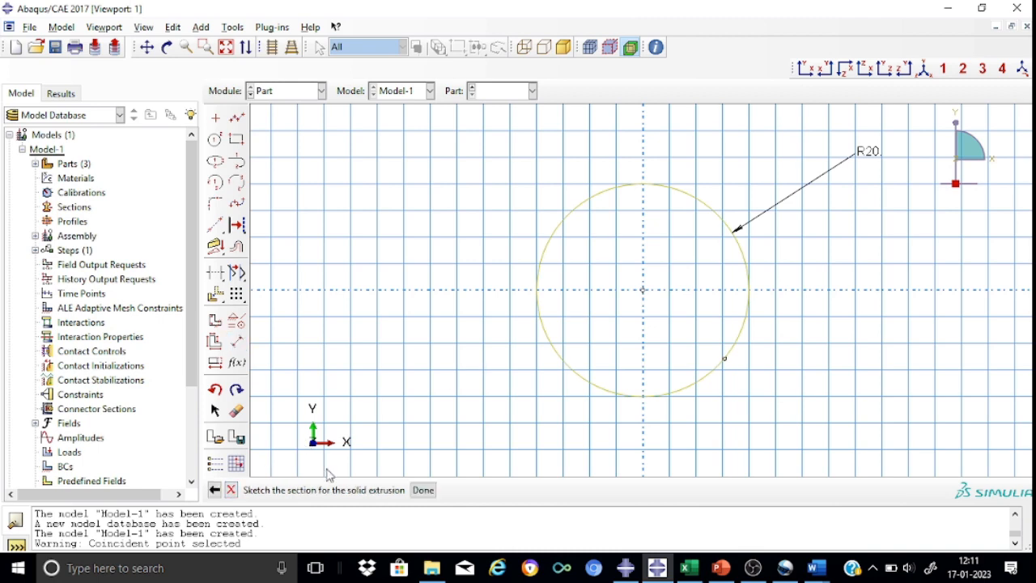
click(424, 490)
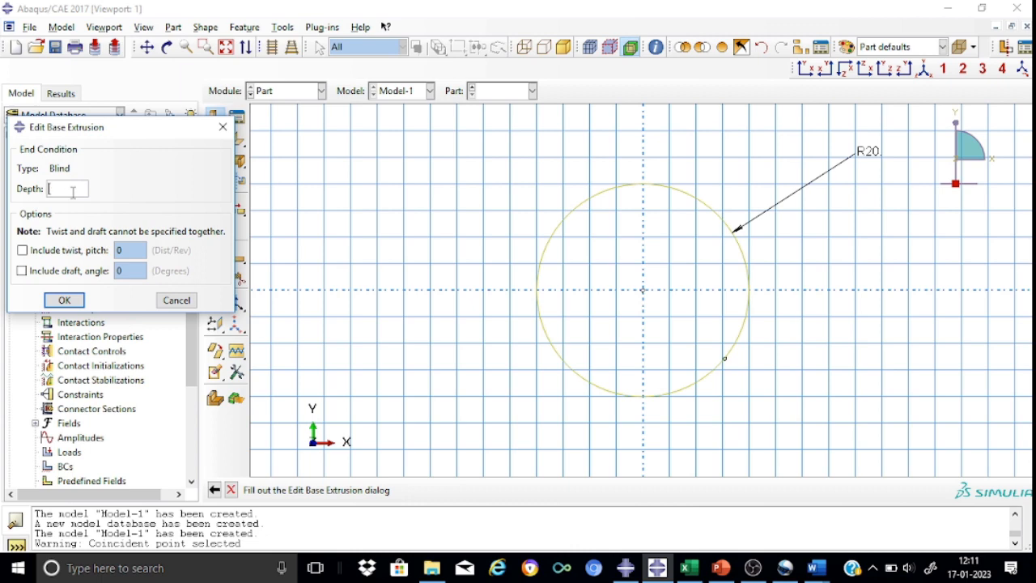
text(15)
click(64, 300)
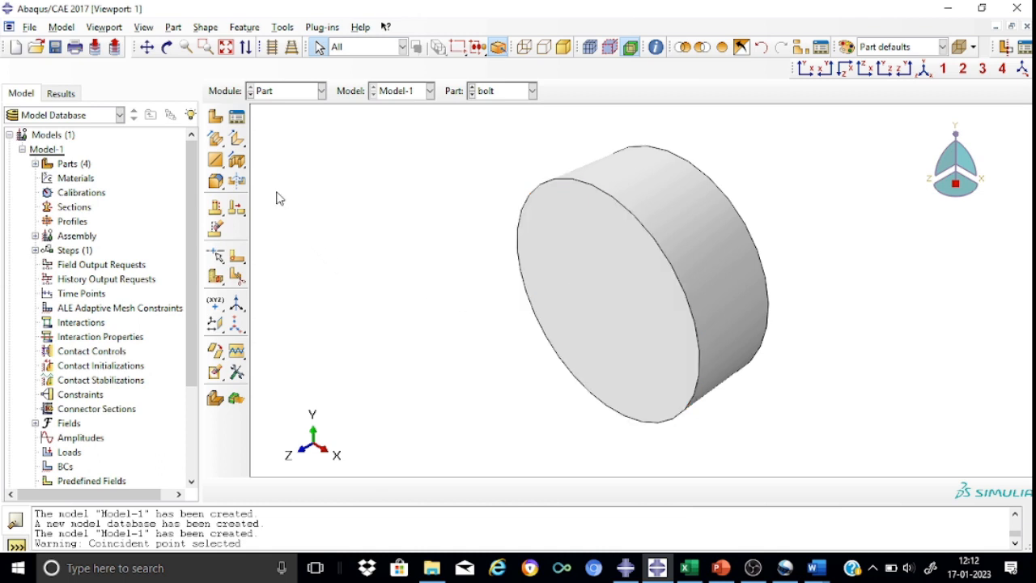
Step: Start a solid extrusion on the bolt head's front face and sketch a concentric circle with a radius of about 8.9
click(216, 138)
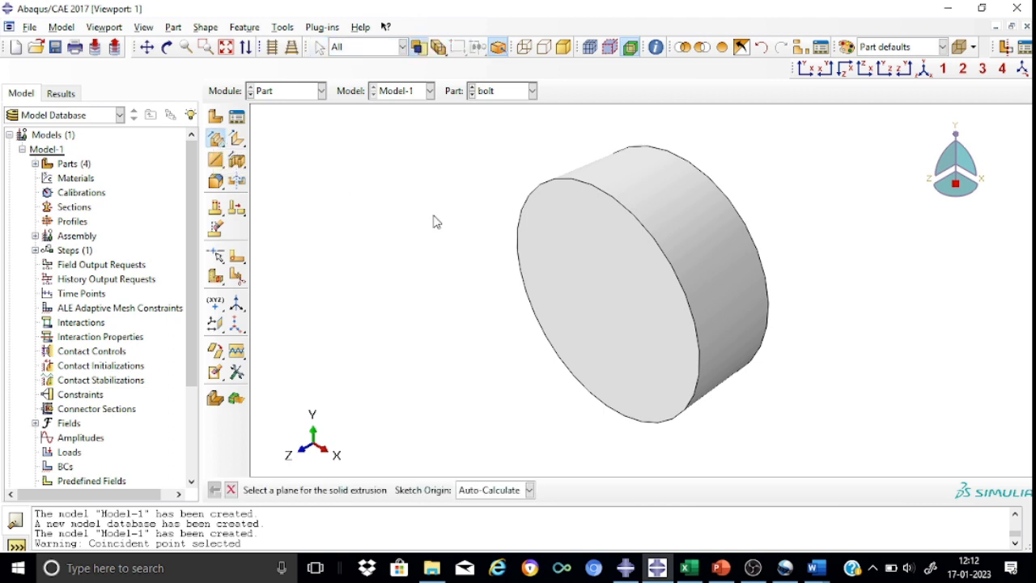
click(572, 268)
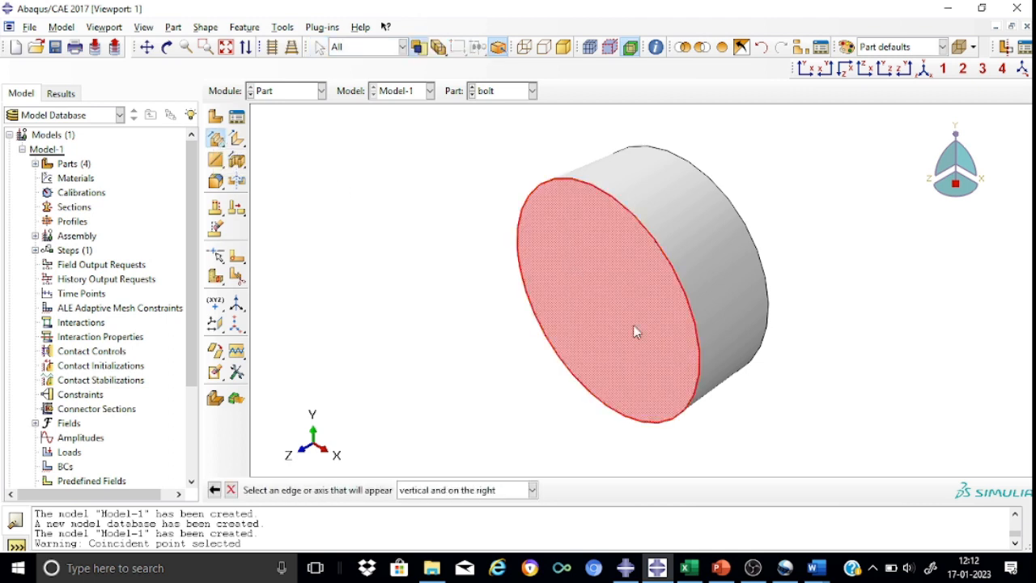
click(696, 396)
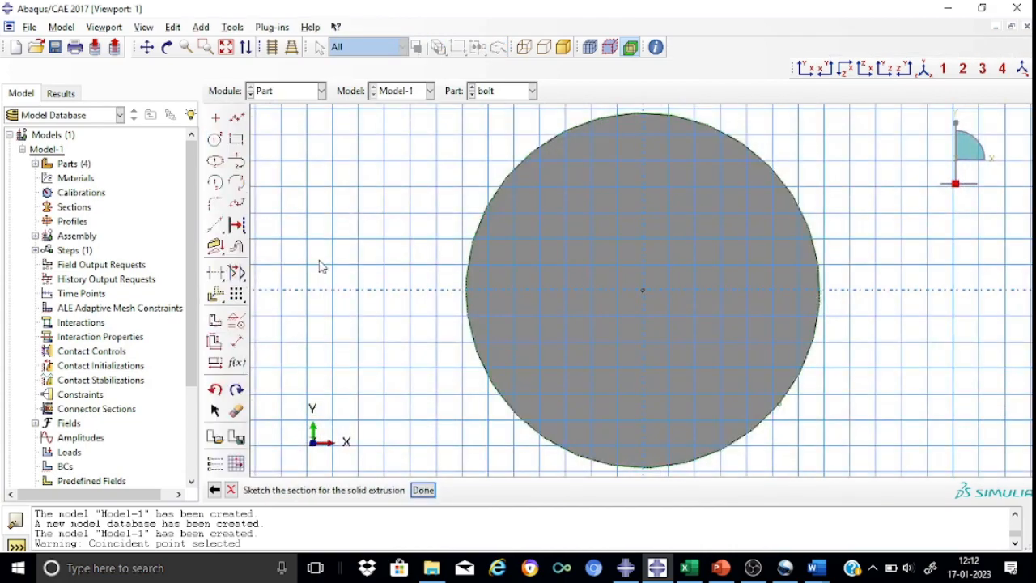
click(215, 139)
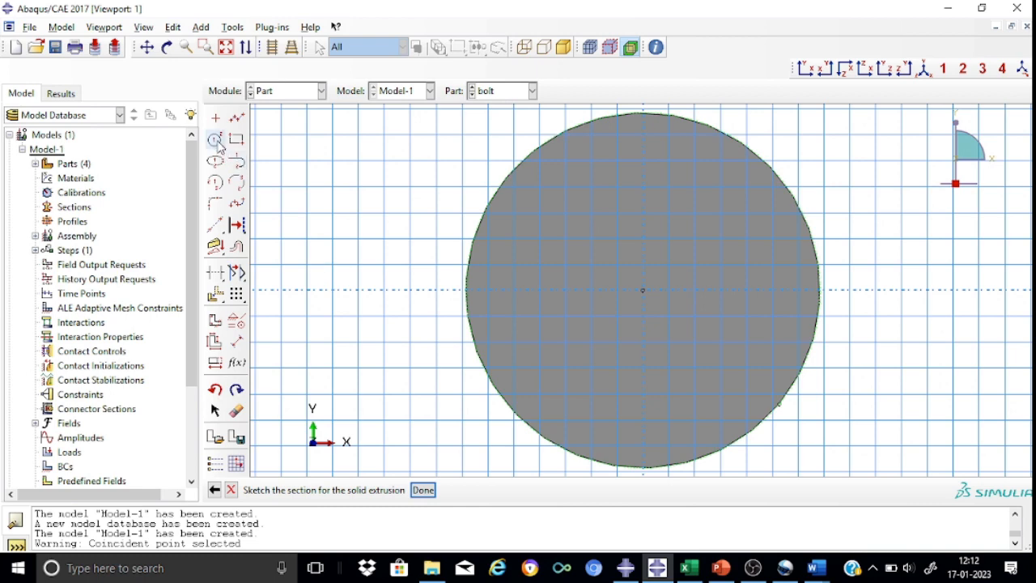
click(642, 290)
click(631, 368)
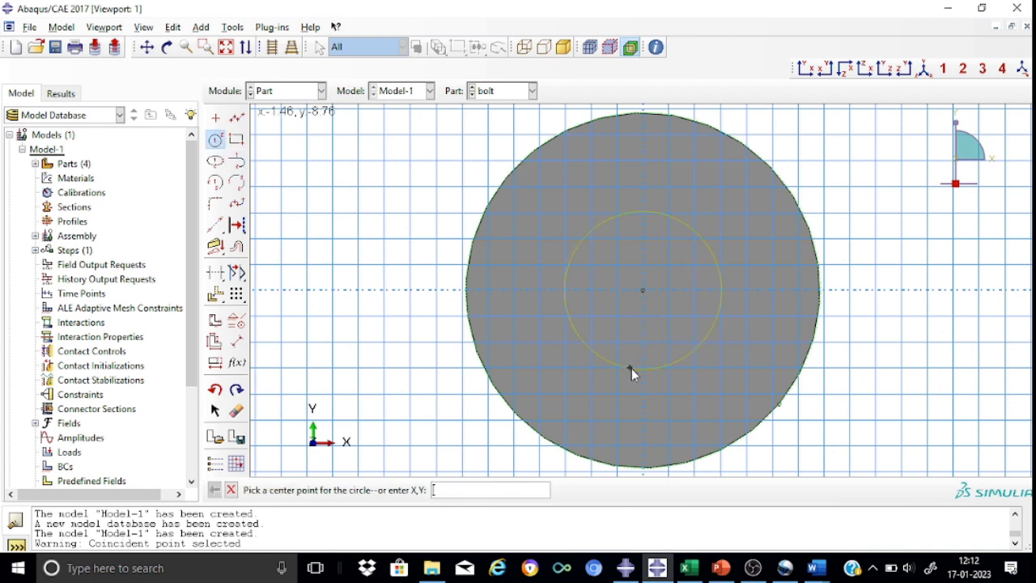
Step: Dimension the shank circle with a radius of 12
click(237, 343)
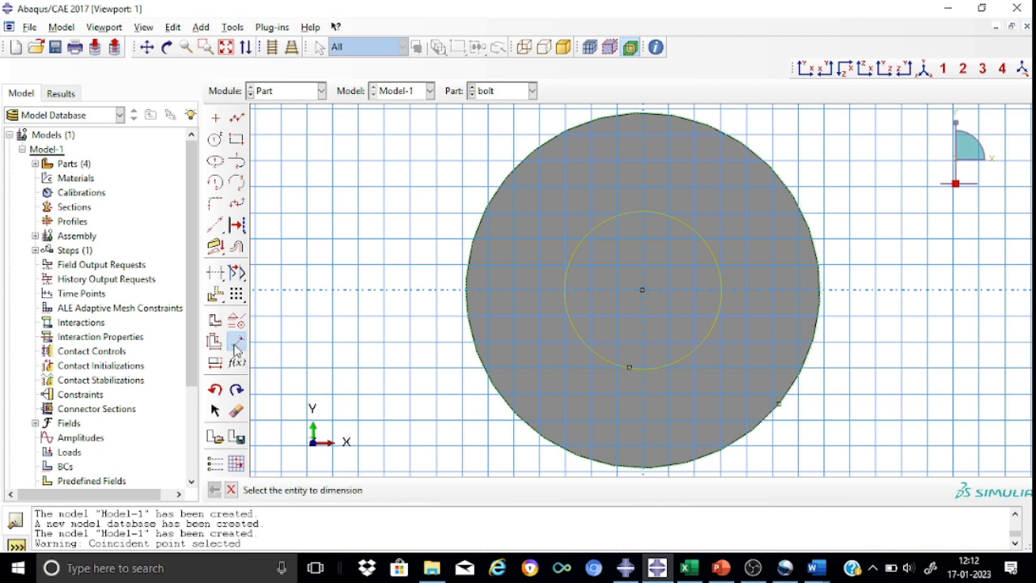
click(715, 254)
click(915, 187)
key(BackSpace)
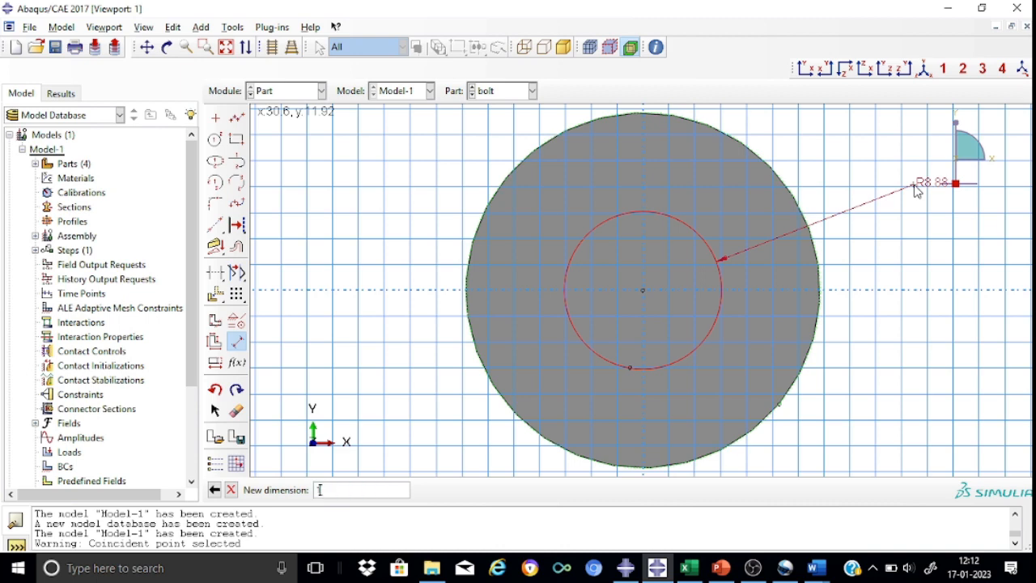
text(12)
key(Return)
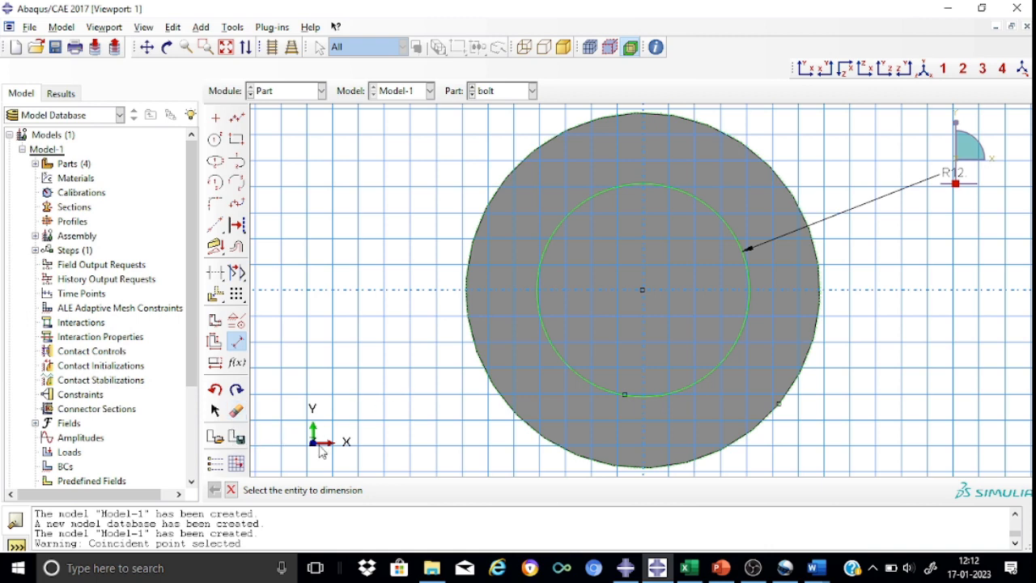
key(super)
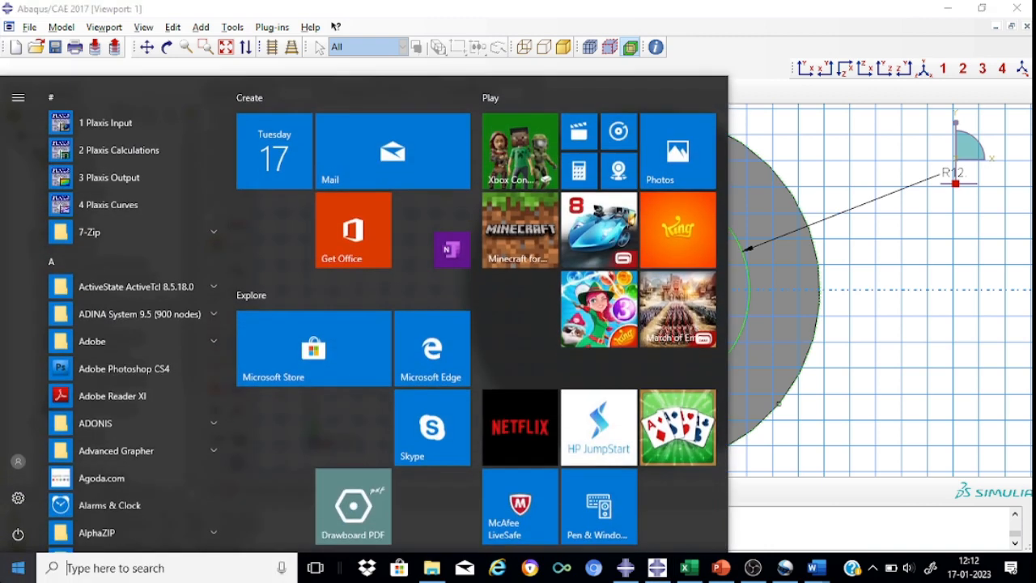
click(897, 436)
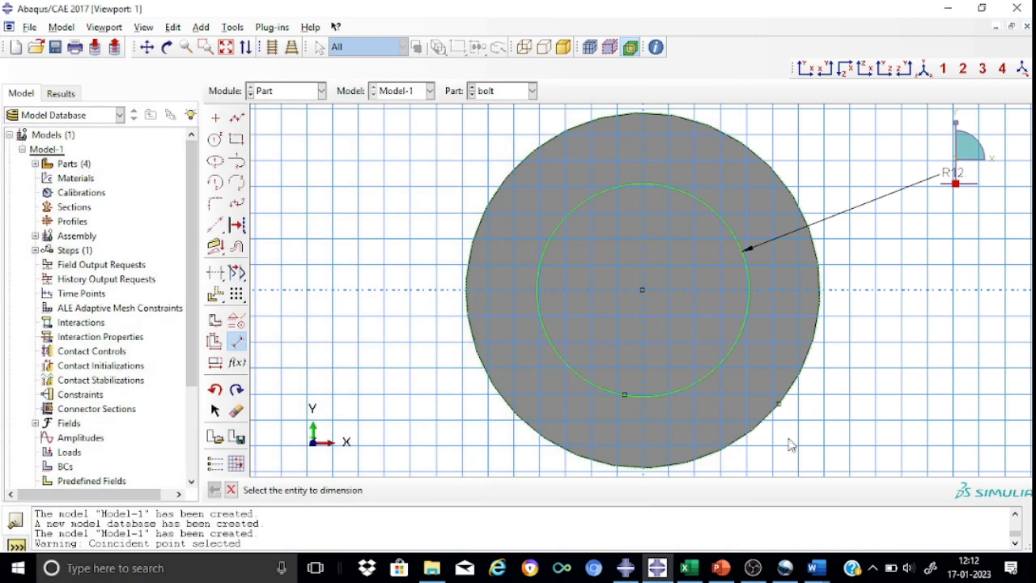
click(230, 490)
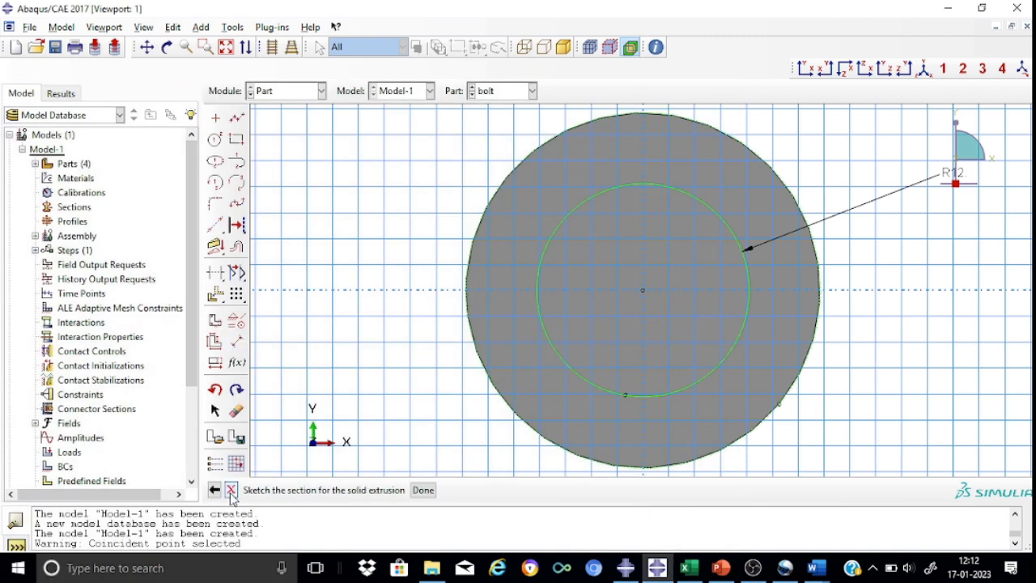
Step: Check the shank length on the PowerPoint Problem statement slide, return to Abaqus, and extrude the shank circle to a depth of 28.5
click(423, 489)
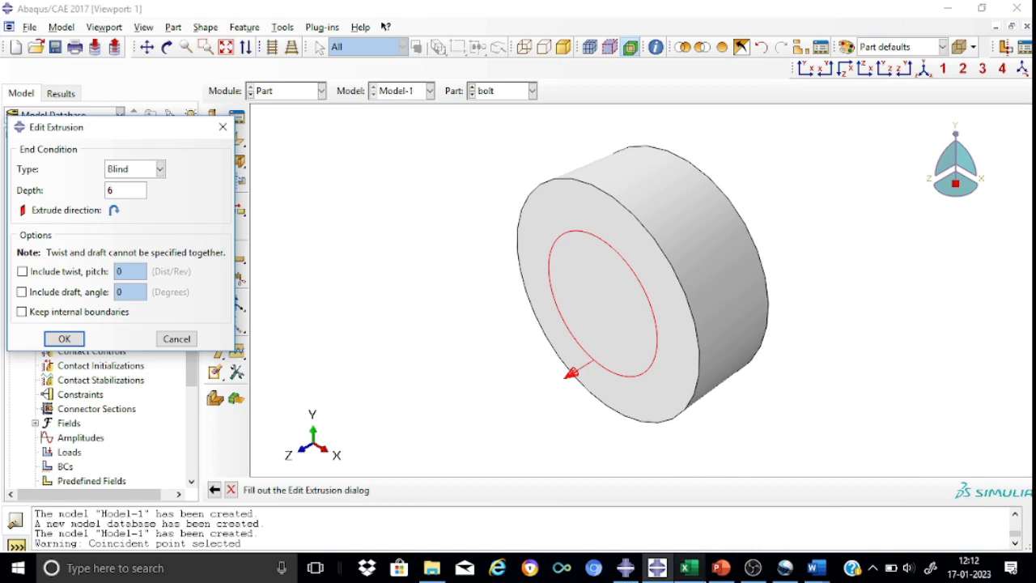
mouse_move(720, 569)
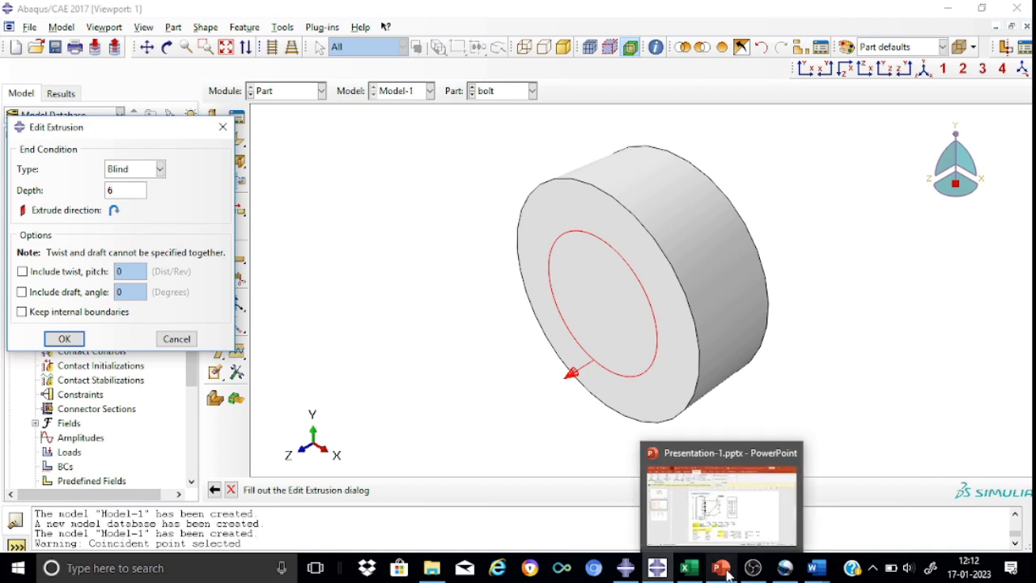
click(744, 524)
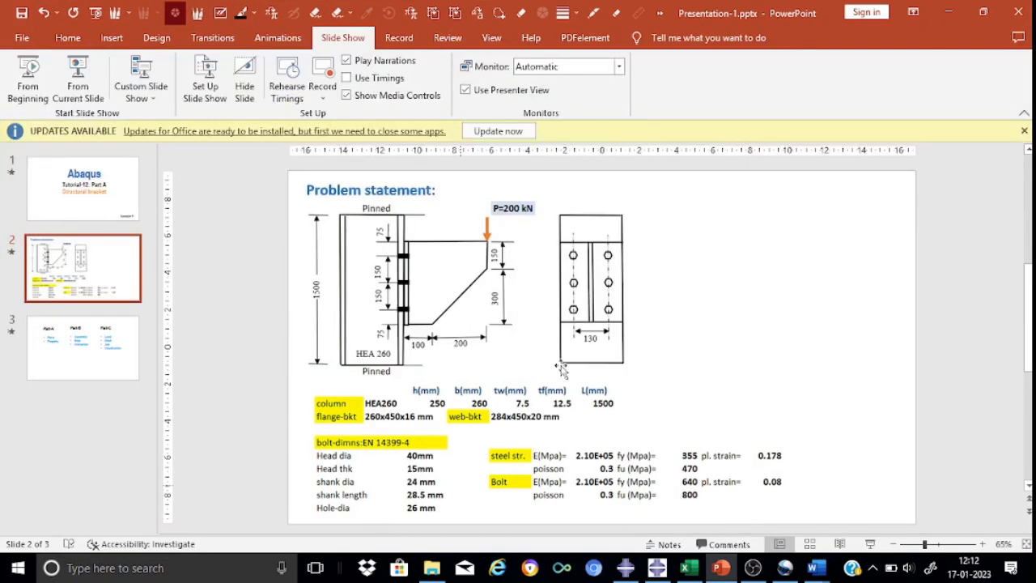
click(948, 13)
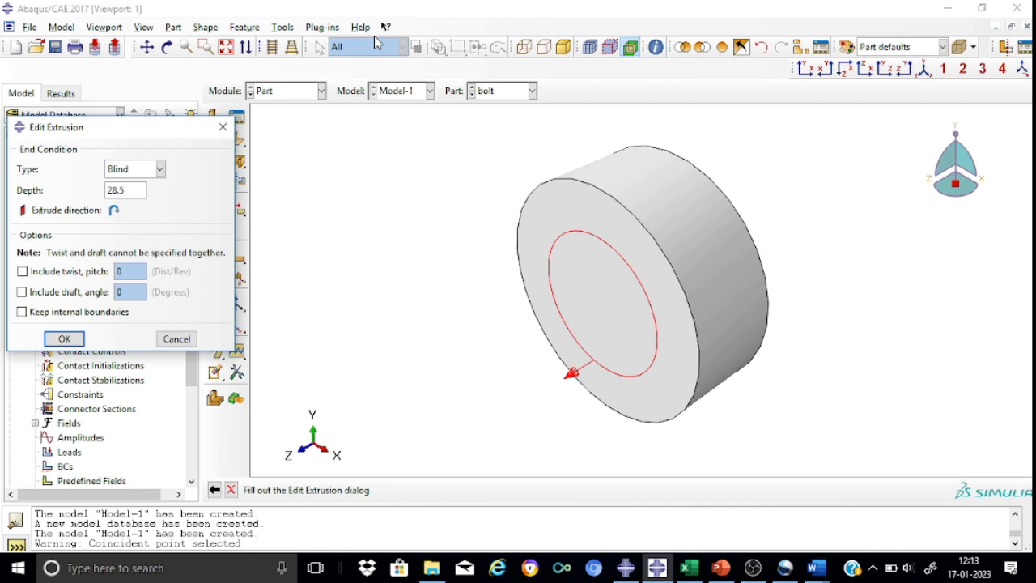
click(63, 339)
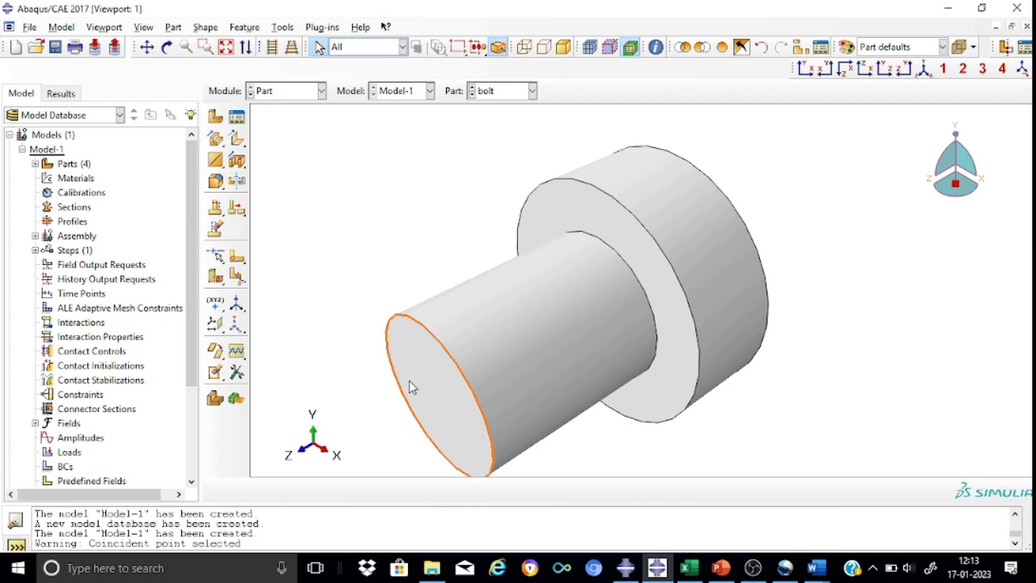
Step: Start a solid extrusion on the shank's free end face and sketch a concentric circle with a radius of about 17.75
click(215, 139)
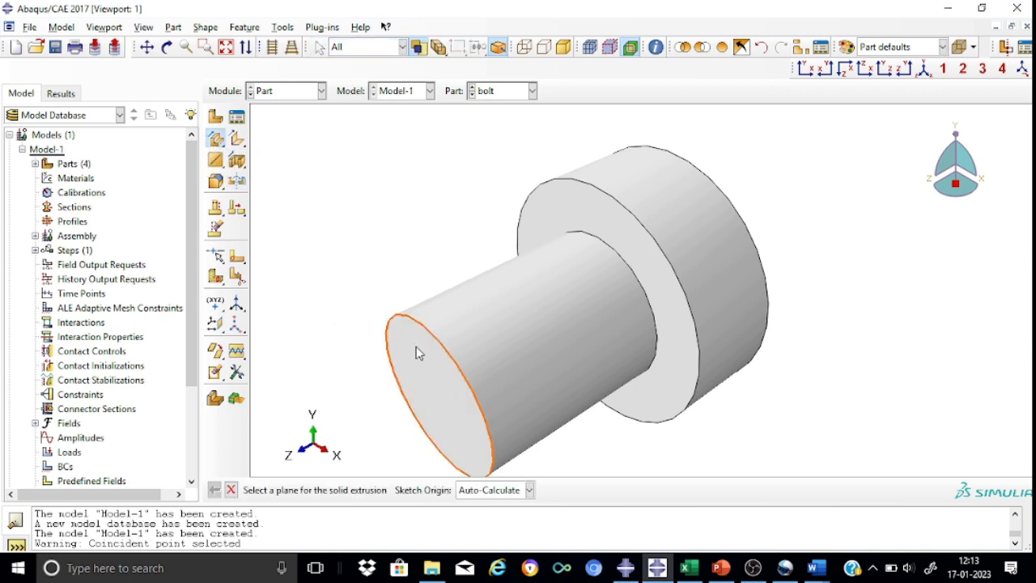
click(419, 351)
click(494, 458)
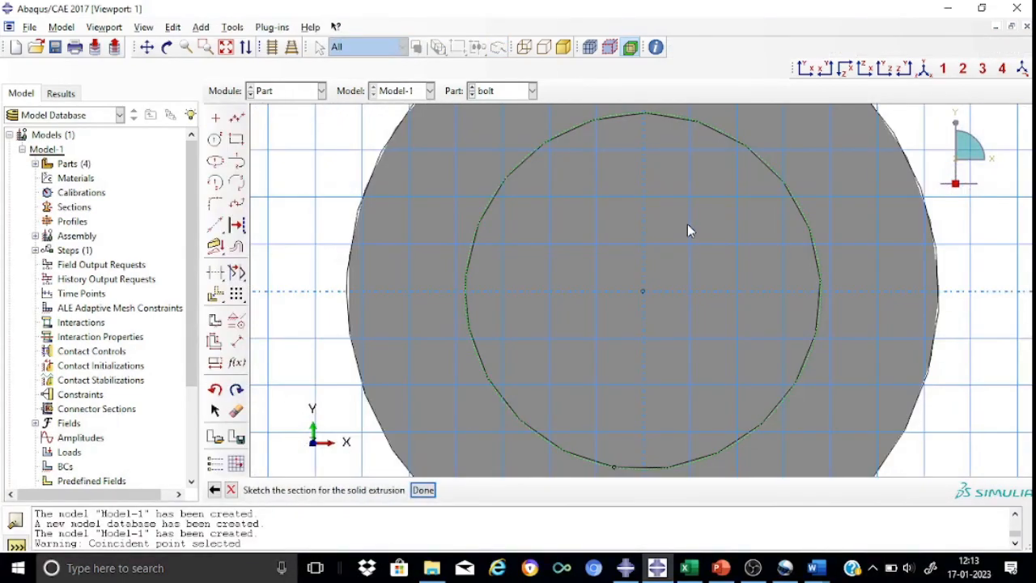
scroll(687, 223, down, 3)
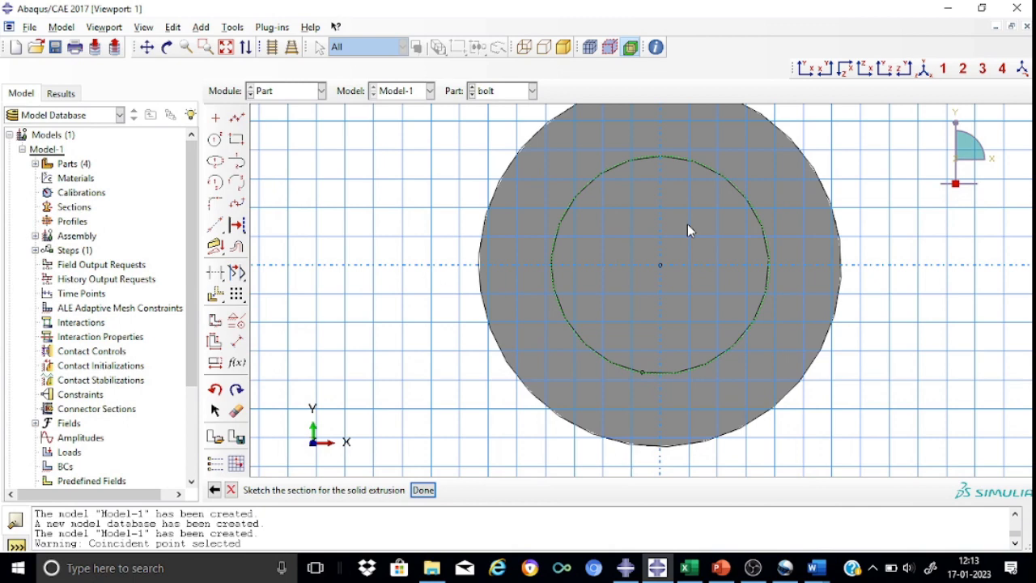
scroll(688, 231, down, 2)
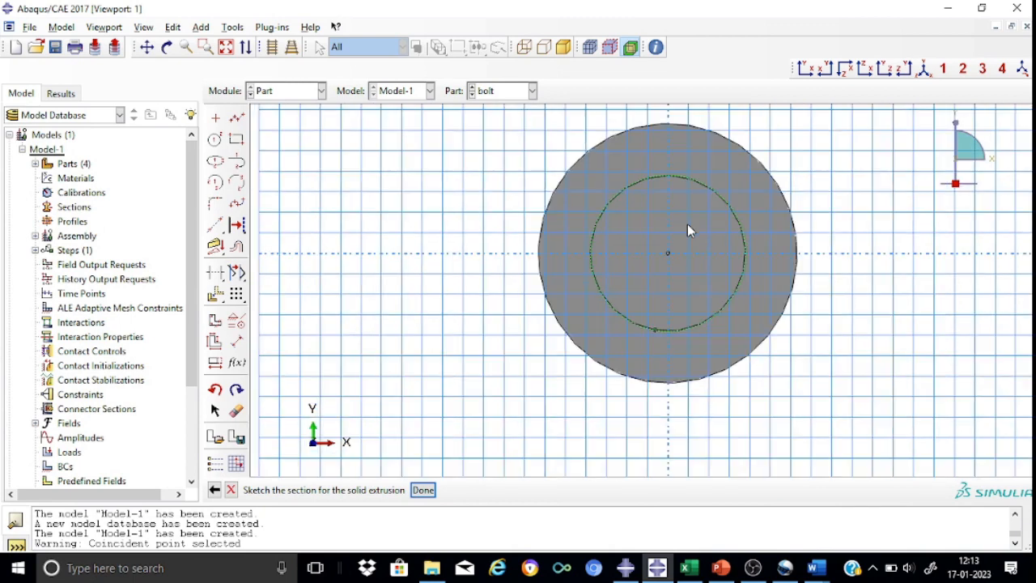
click(215, 139)
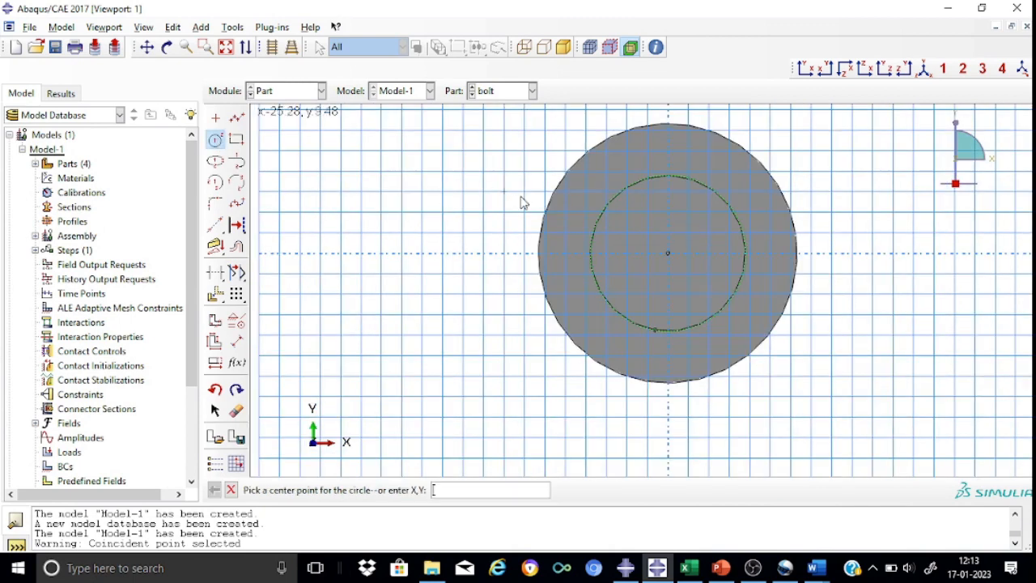
click(667, 253)
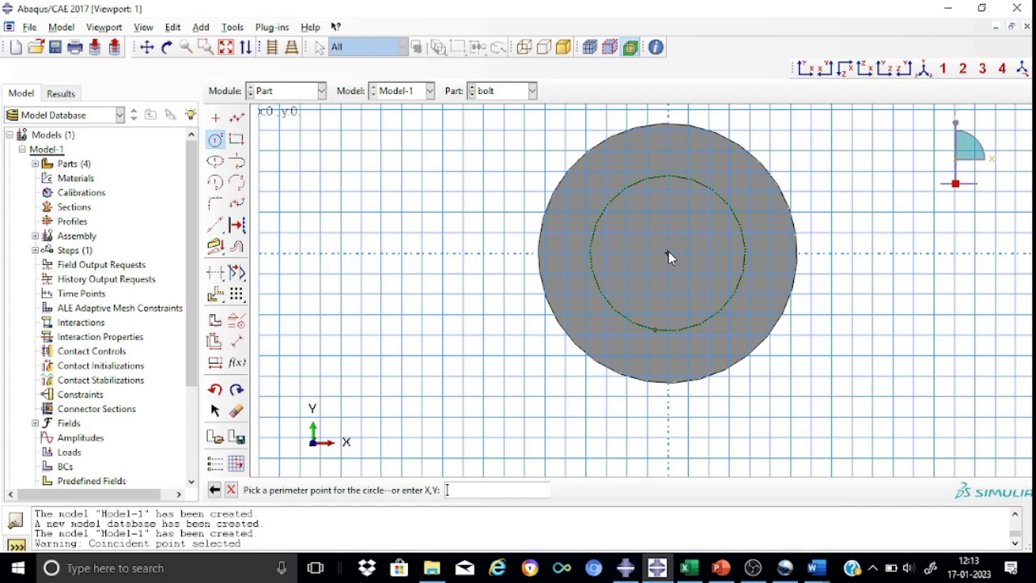
click(764, 315)
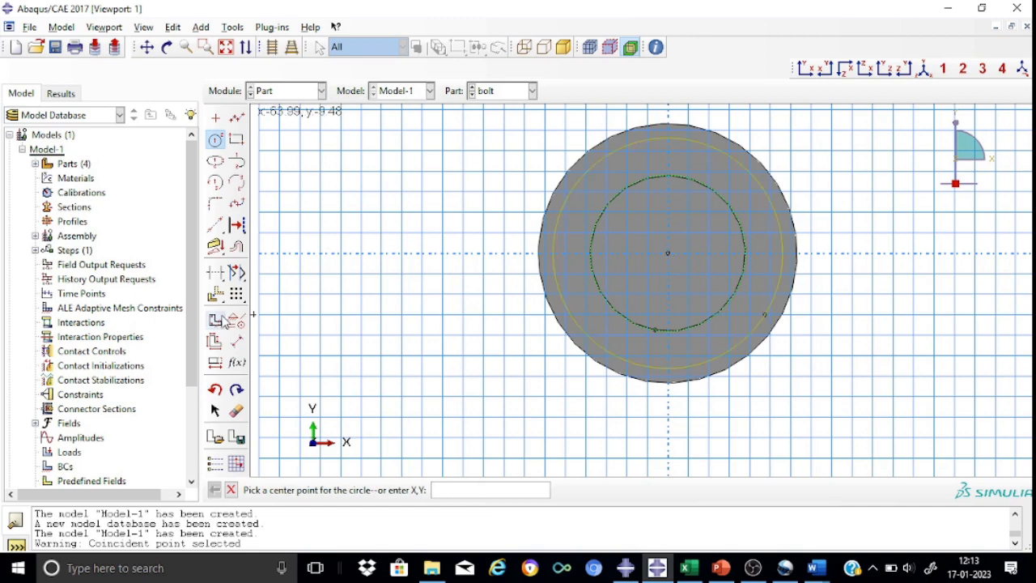
Step: Dimension the new circle at the shank's end with a radius of 20
click(242, 340)
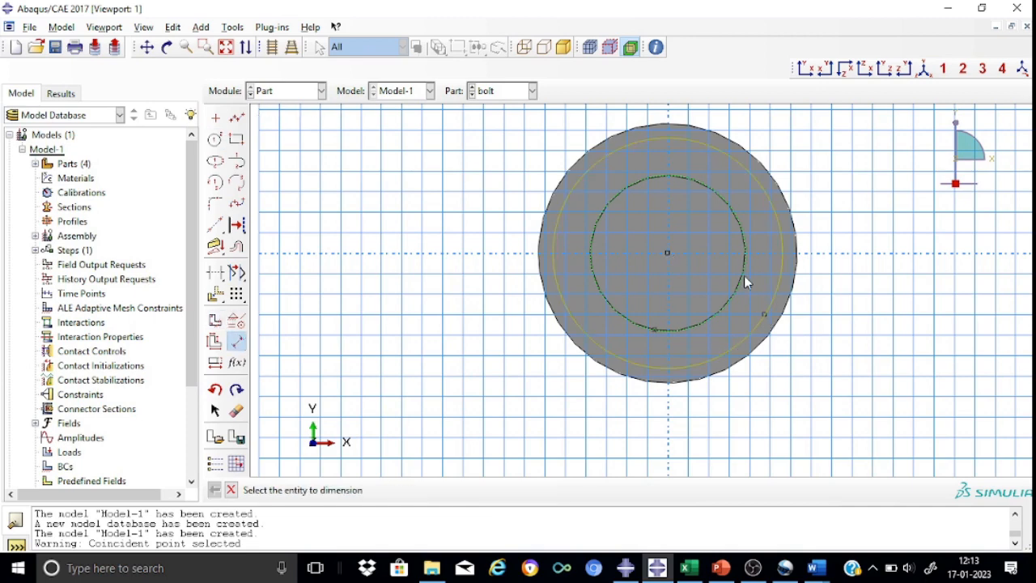
click(786, 256)
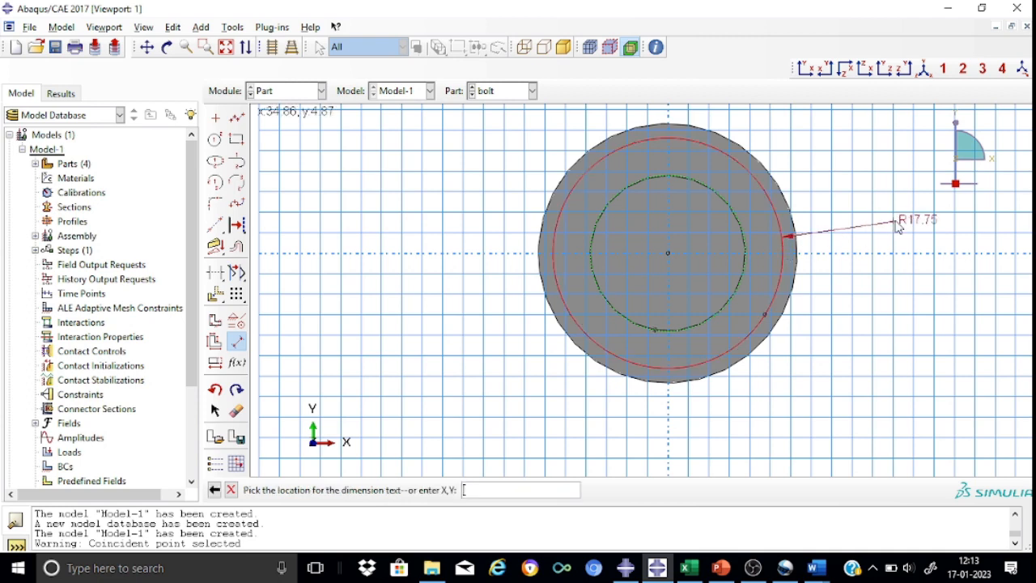
click(898, 222)
key(BackSpace)
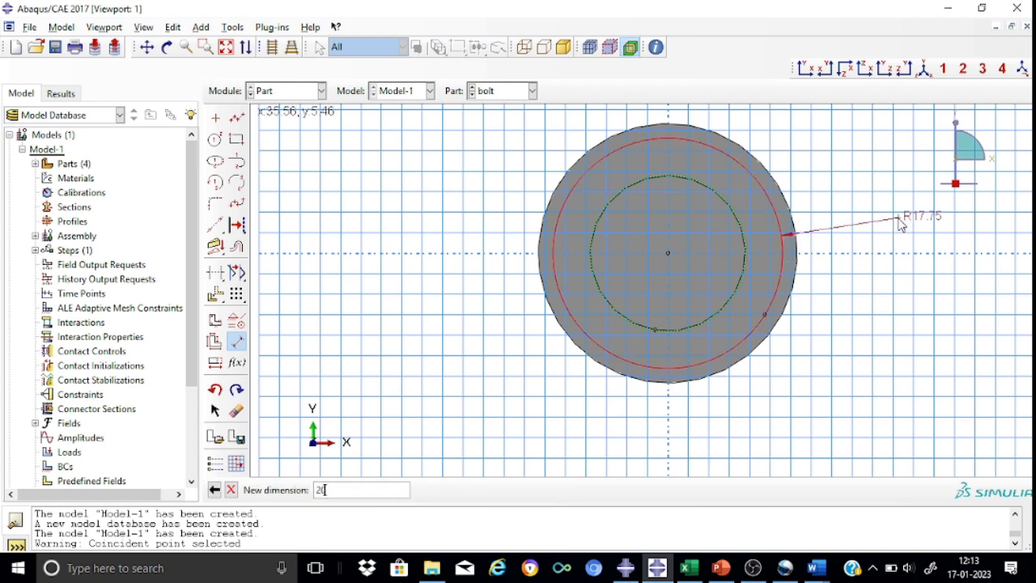
text(20)
key(Return)
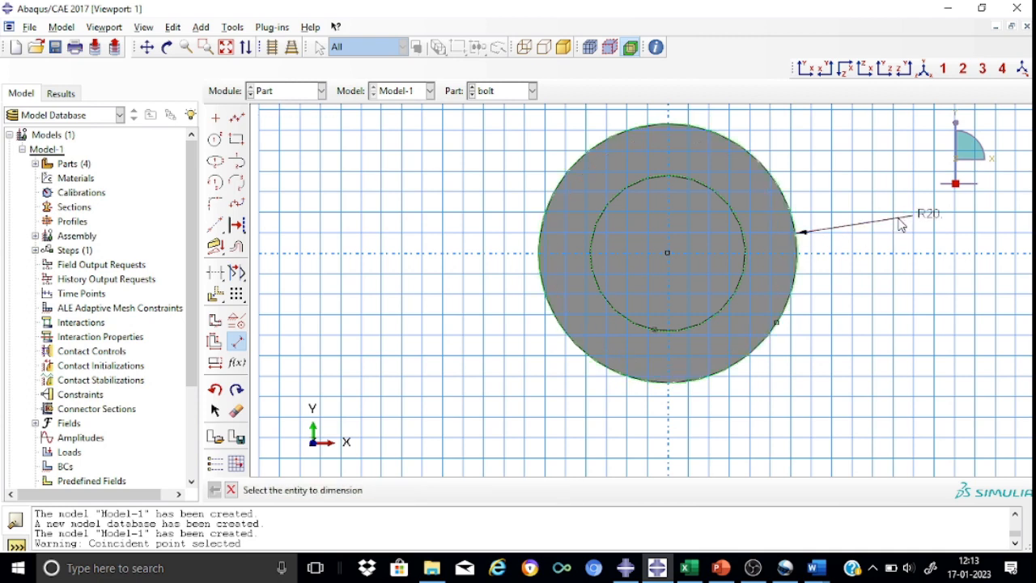
click(231, 491)
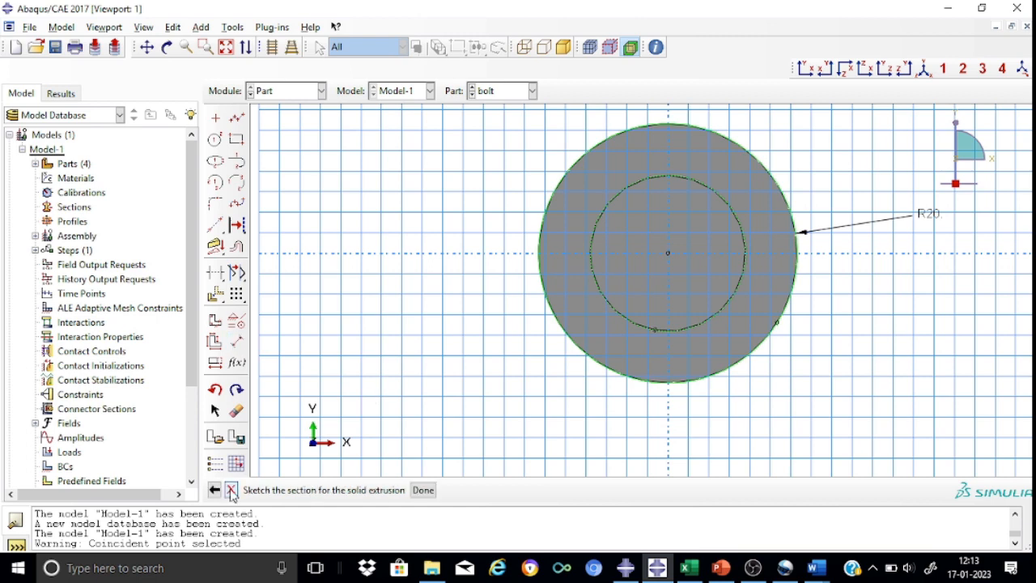
Step: Finish the sketch and extrude the circle outward from the shank's end as the bolt's second head
click(424, 491)
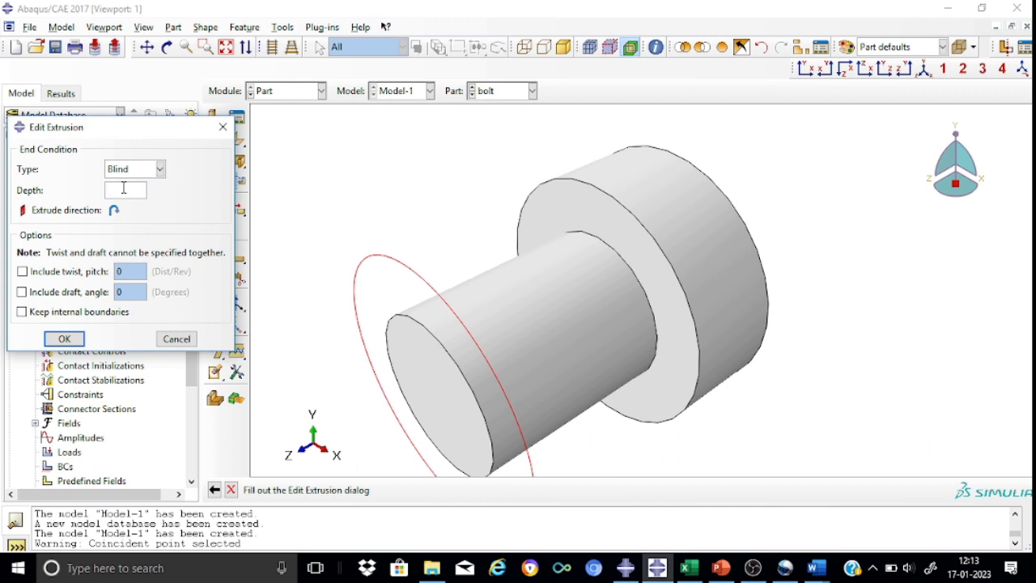
click(63, 338)
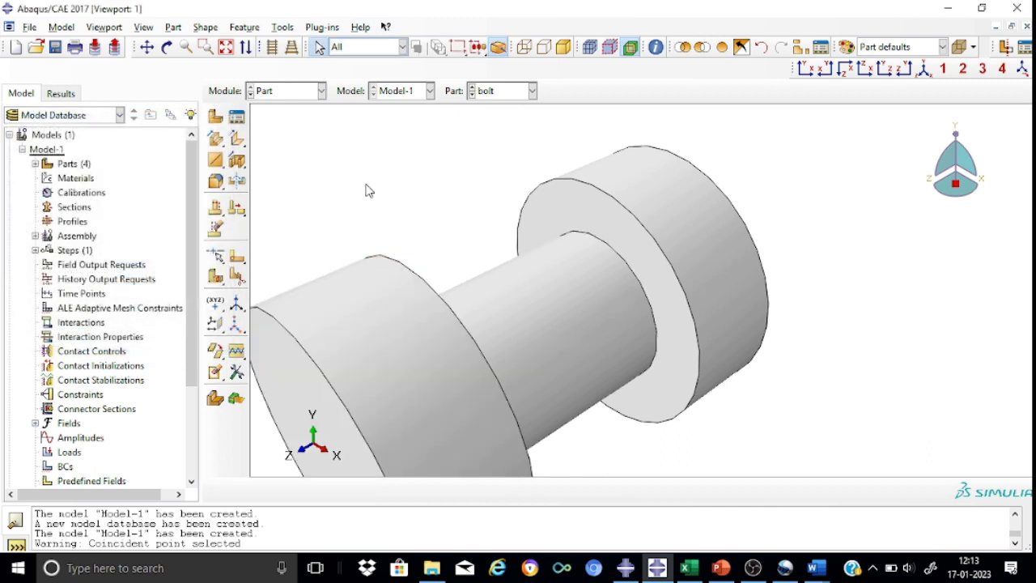
scroll(368, 190, down, 3)
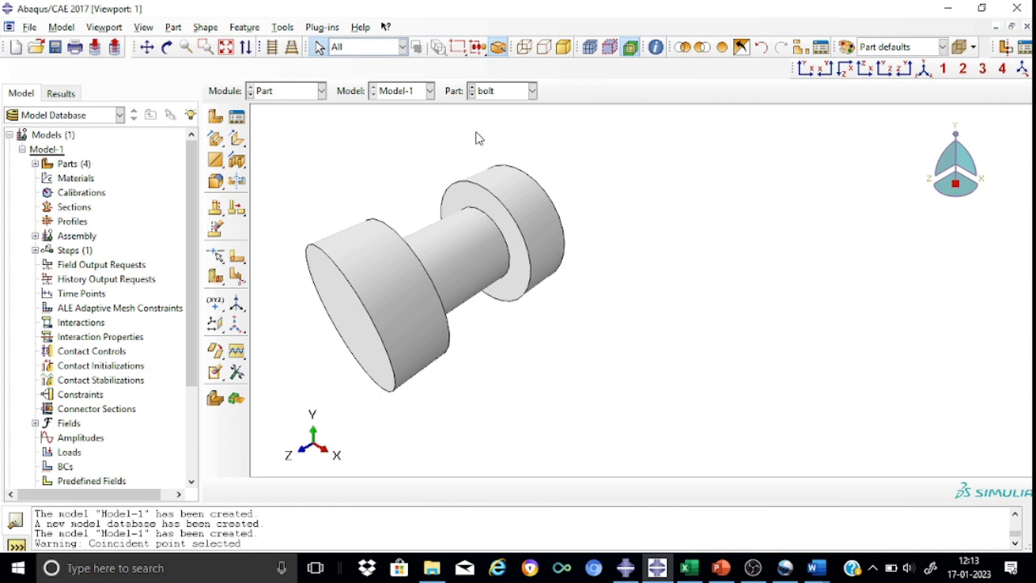
click(807, 68)
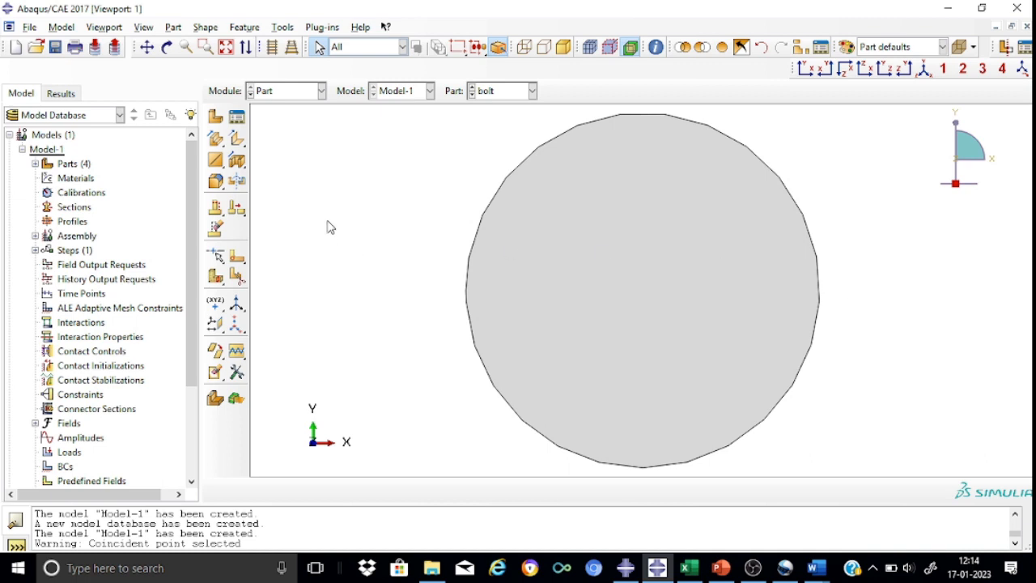
Step: Start a sketched face partition on the bolt head's circular end face and draw a horizontal line through its centre, crossing the whole face
click(241, 278)
click(102, 283)
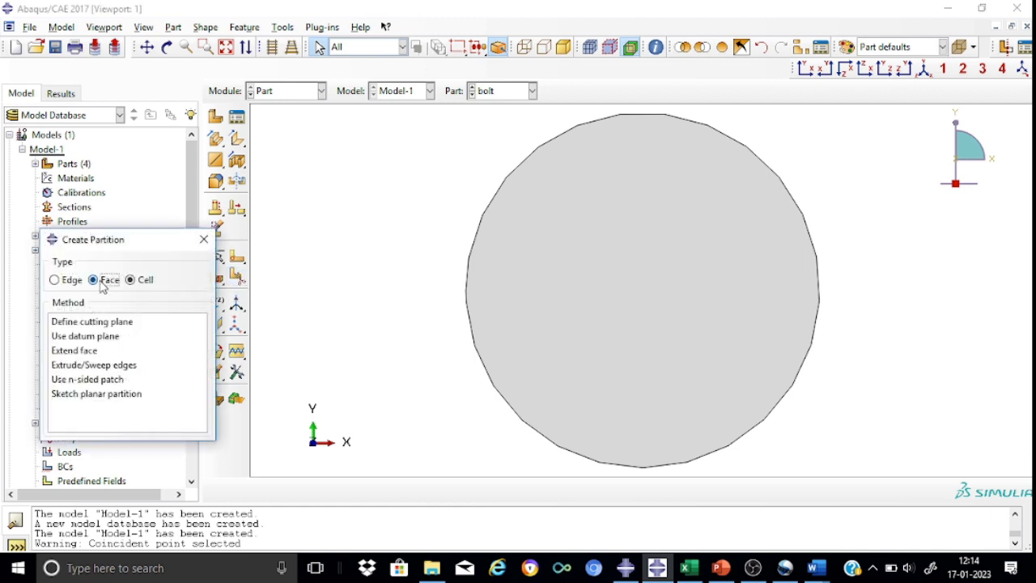
click(68, 324)
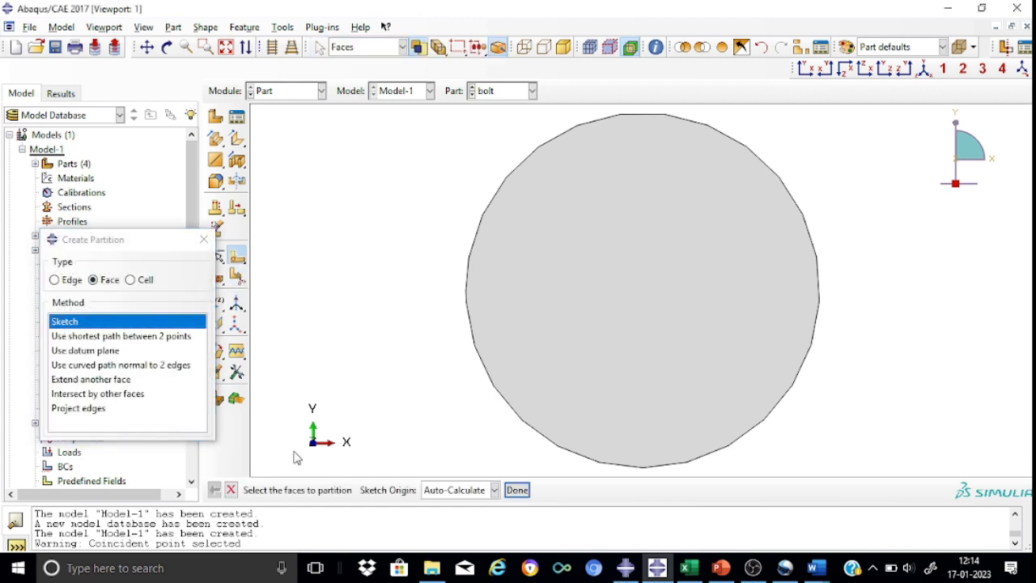
click(654, 289)
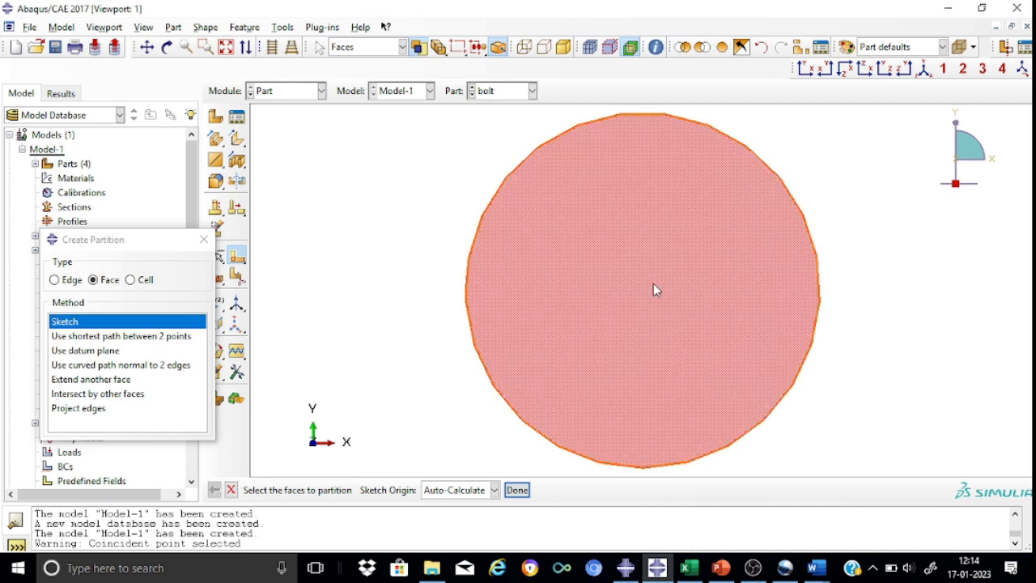
click(517, 489)
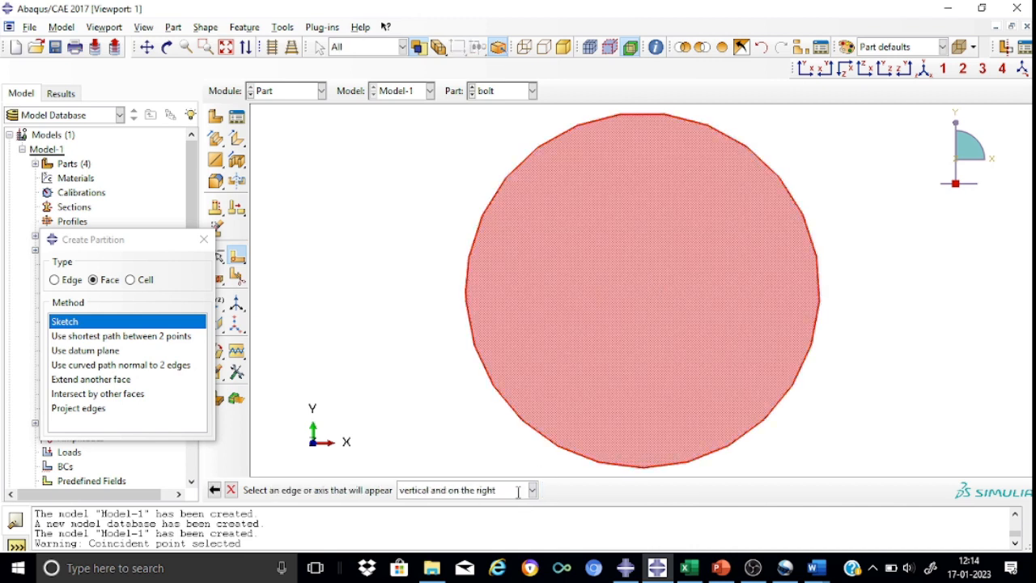
click(820, 298)
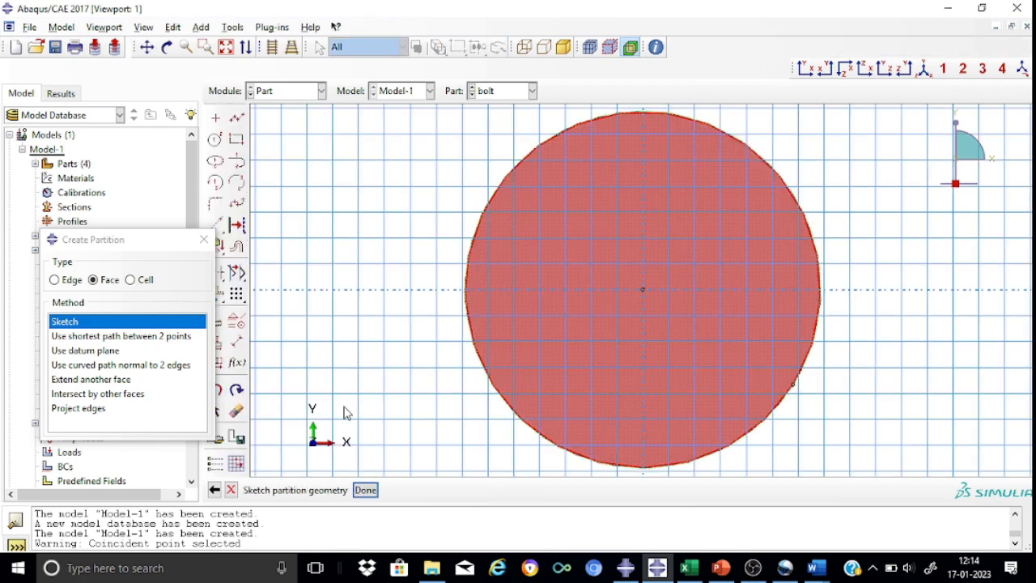
click(238, 119)
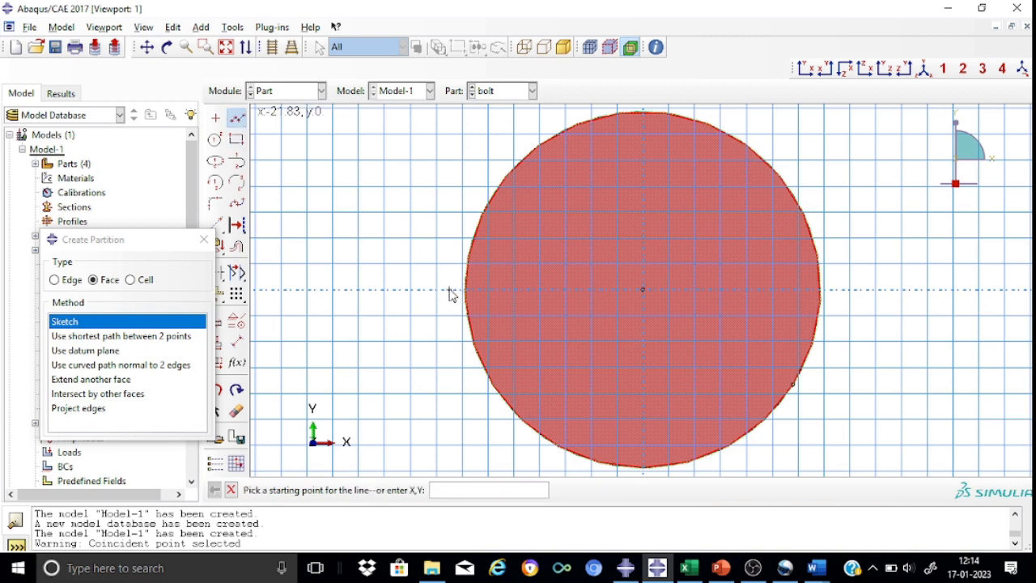
click(451, 291)
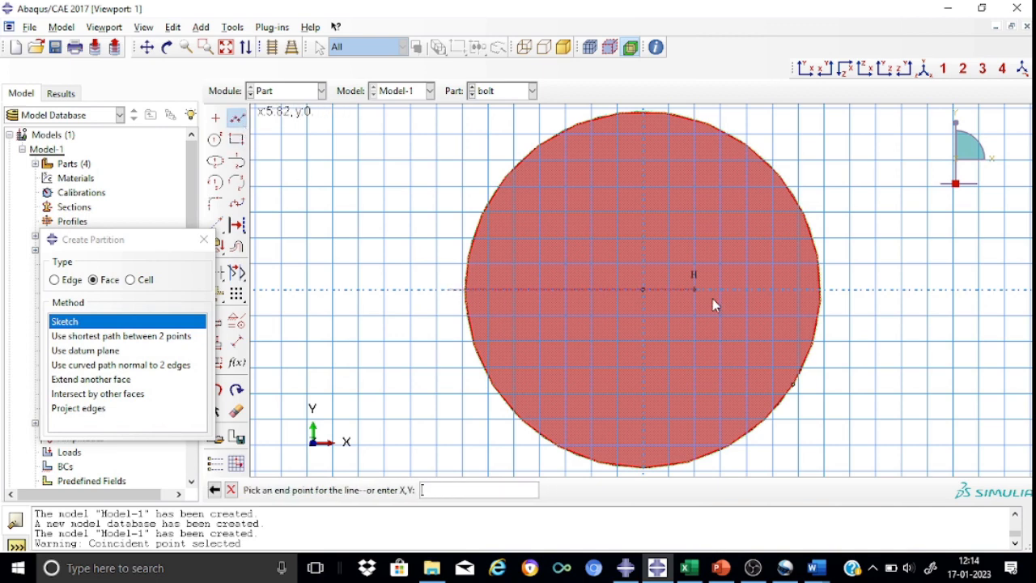
click(863, 290)
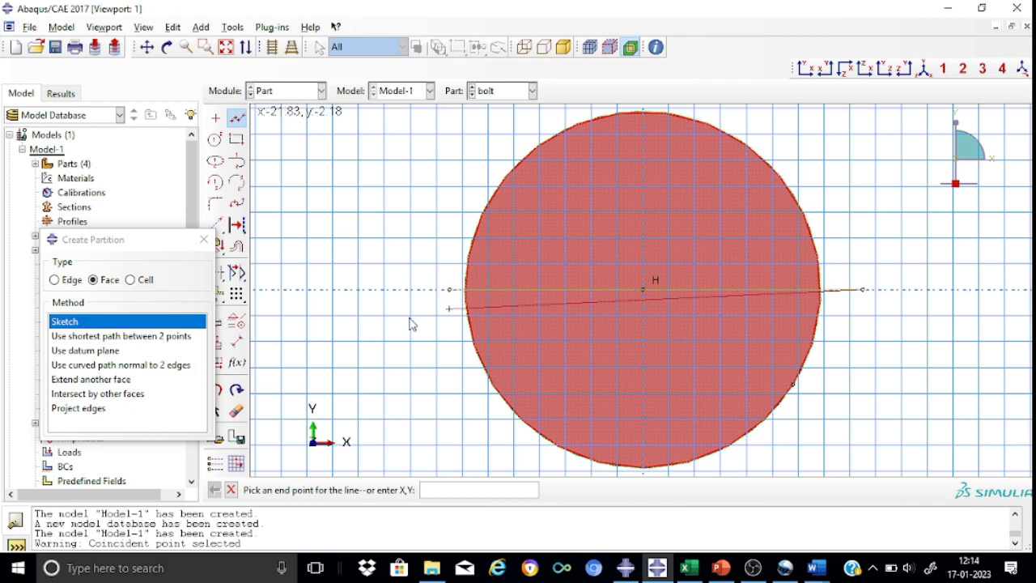
middle_click(356, 372)
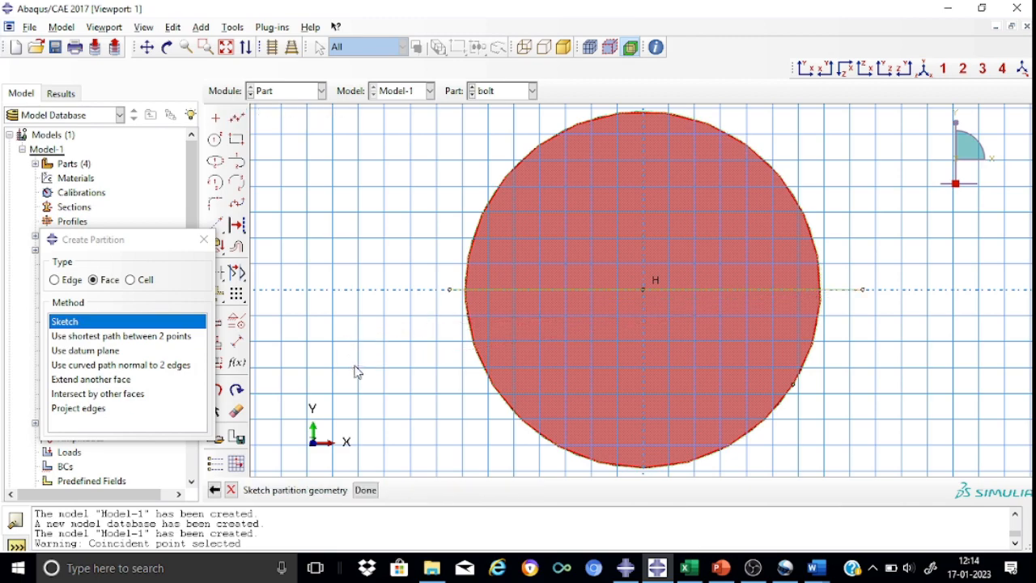
Step: Draw a vertical line about 46.5 long through the face's centre and finish the sketch to split the head's end face into quarters
click(237, 119)
scroll(844, 143, up, 1)
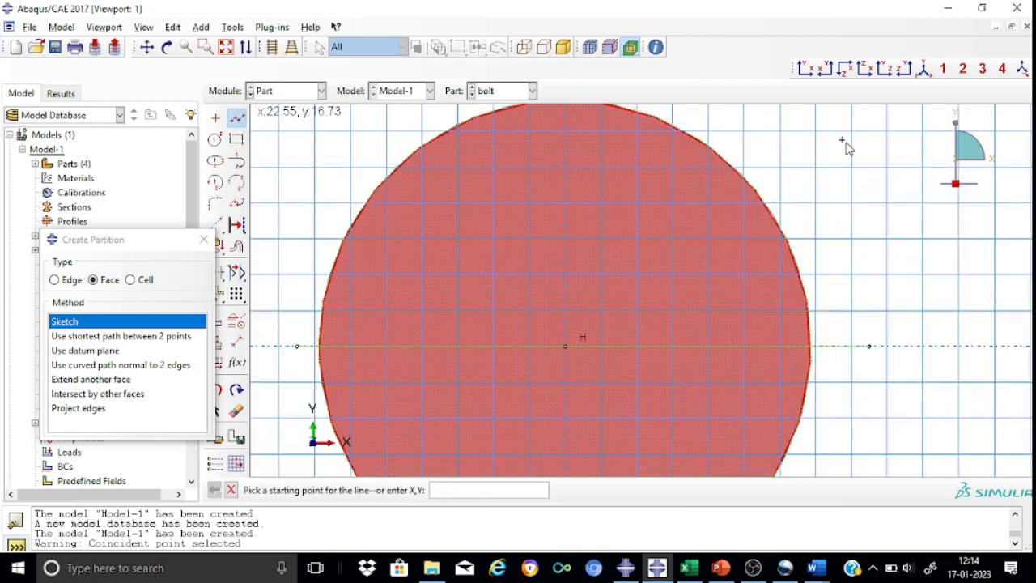
scroll(847, 148, down, 2)
scroll(847, 145, down, 1)
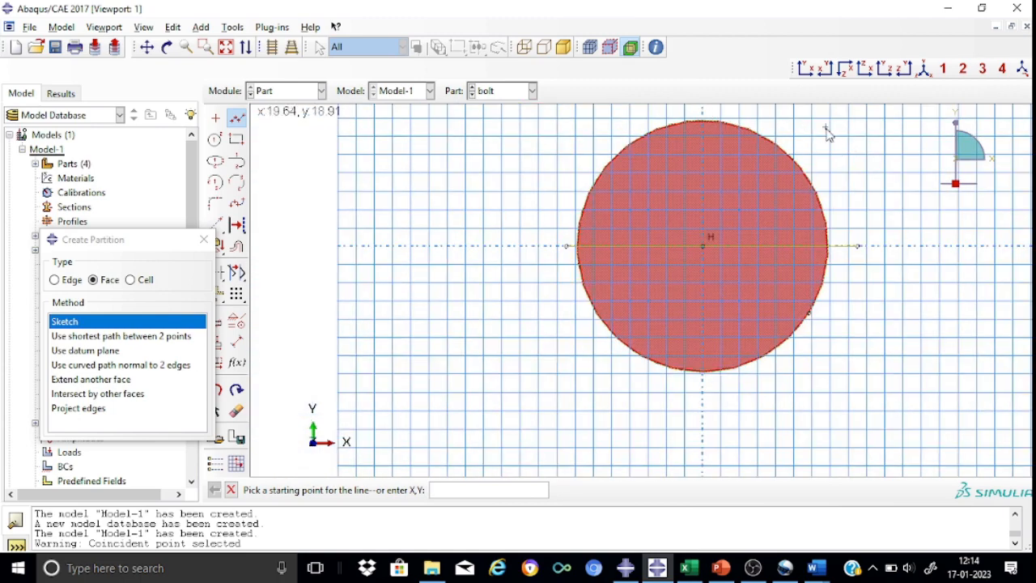
click(147, 47)
mouse_move(366, 148)
mouse_down()
mouse_move(372, 175)
mouse_move(331, 268)
mouse_up()
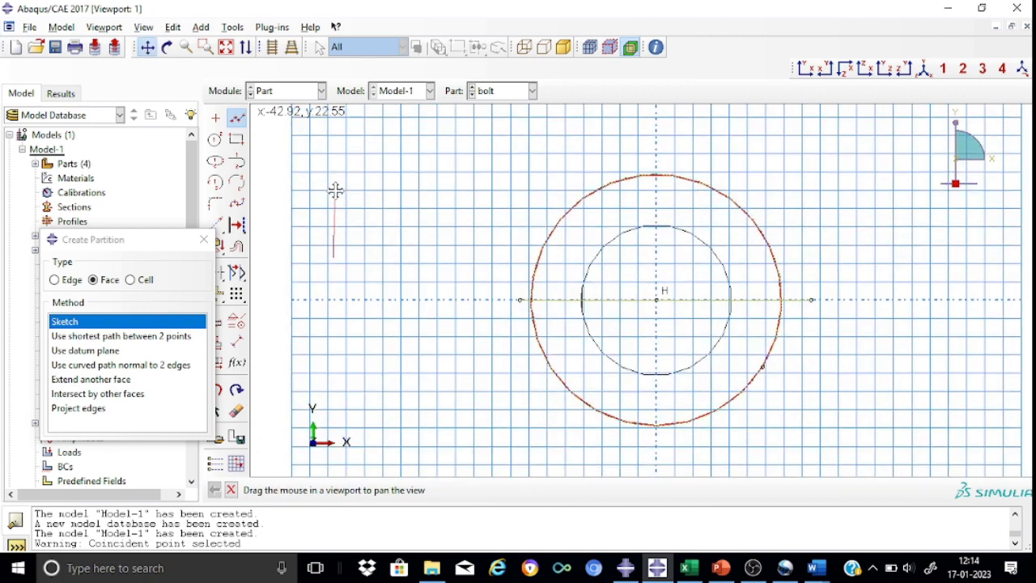
click(238, 119)
click(237, 118)
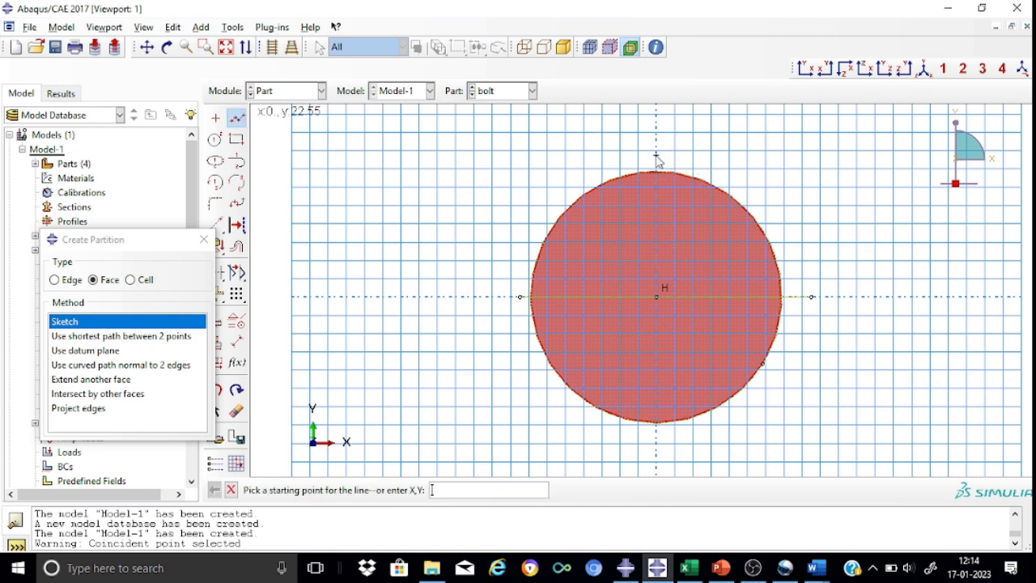
click(655, 448)
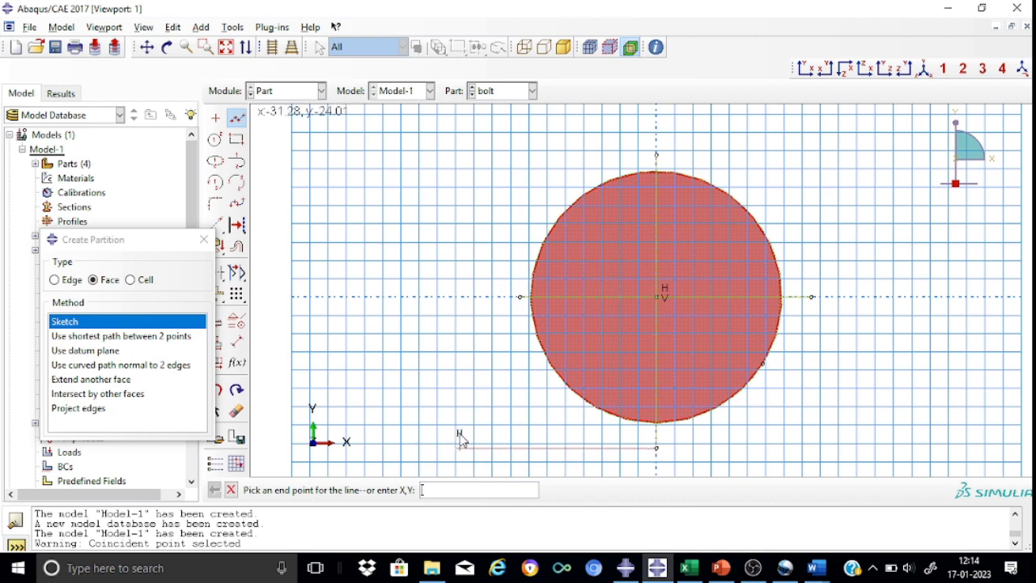
key(Escape)
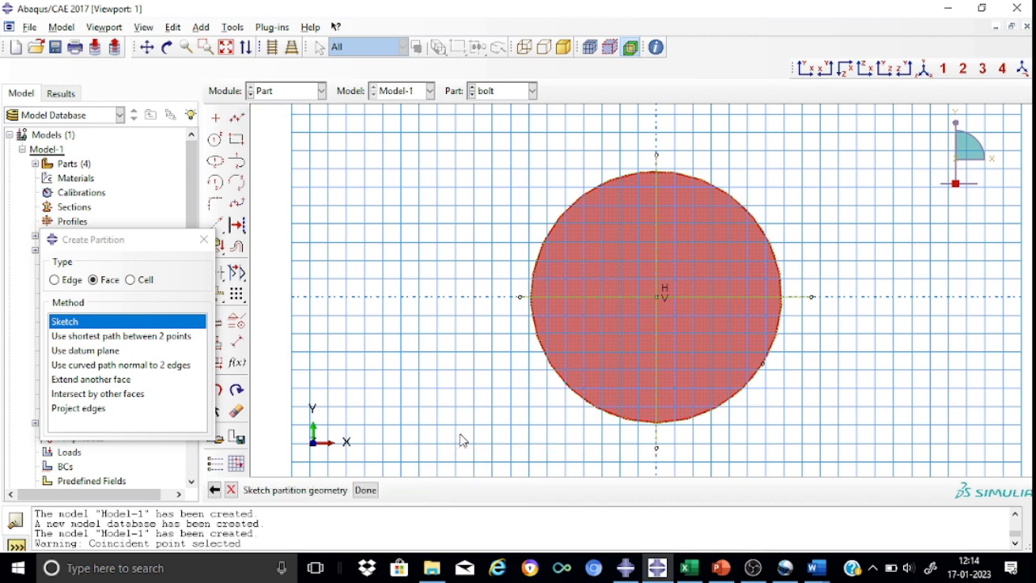
click(366, 489)
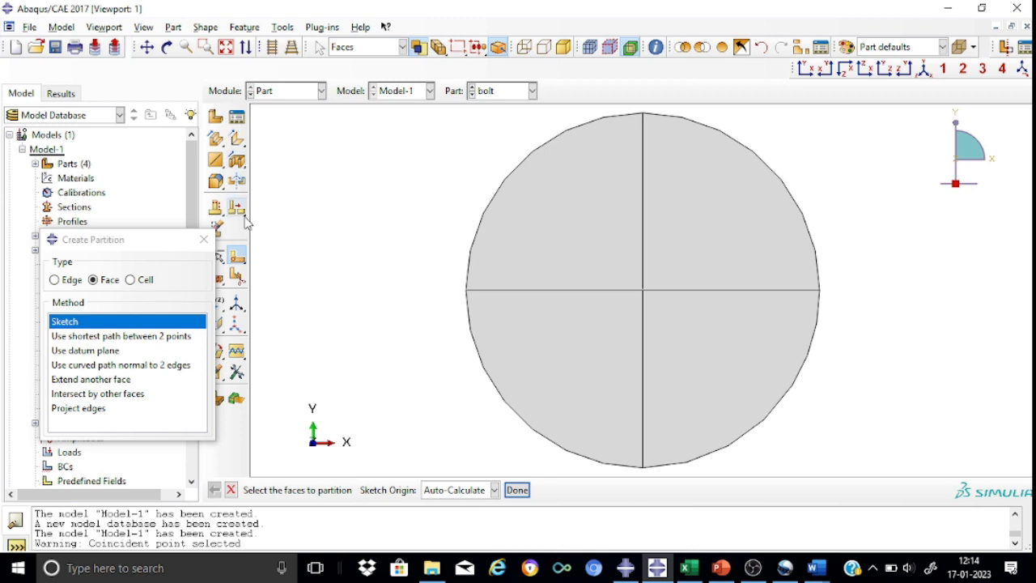
Step: Partition the bolt cell with a point-and-normal cutting plane through the face's centre, normal to the vertical partition edge
click(139, 280)
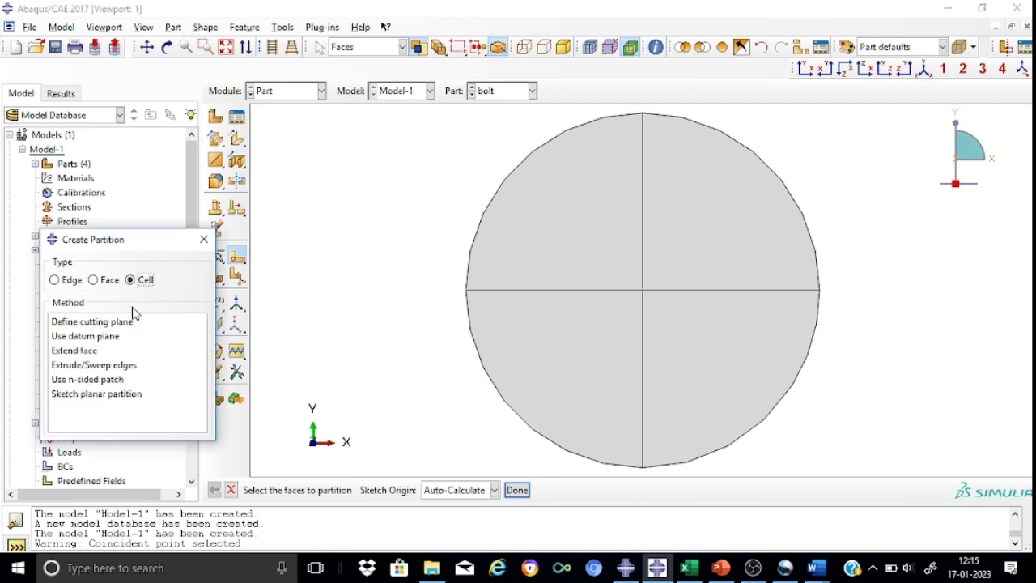
click(124, 323)
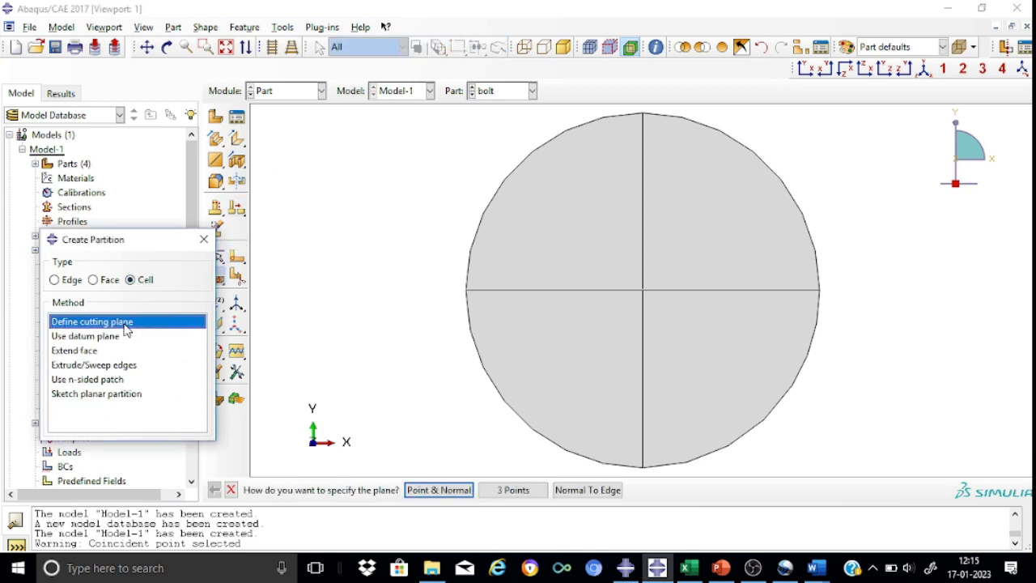
click(439, 490)
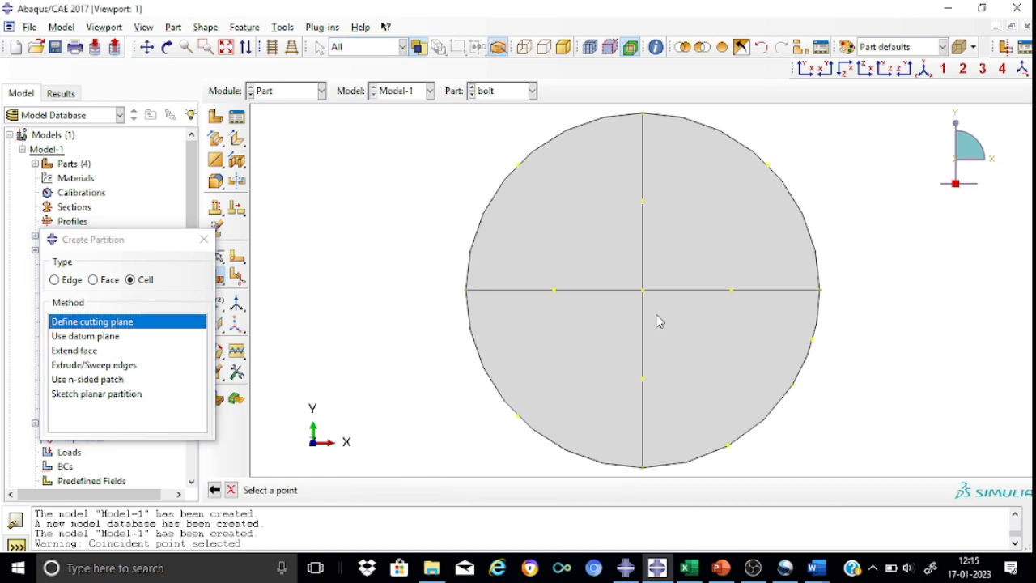
click(644, 291)
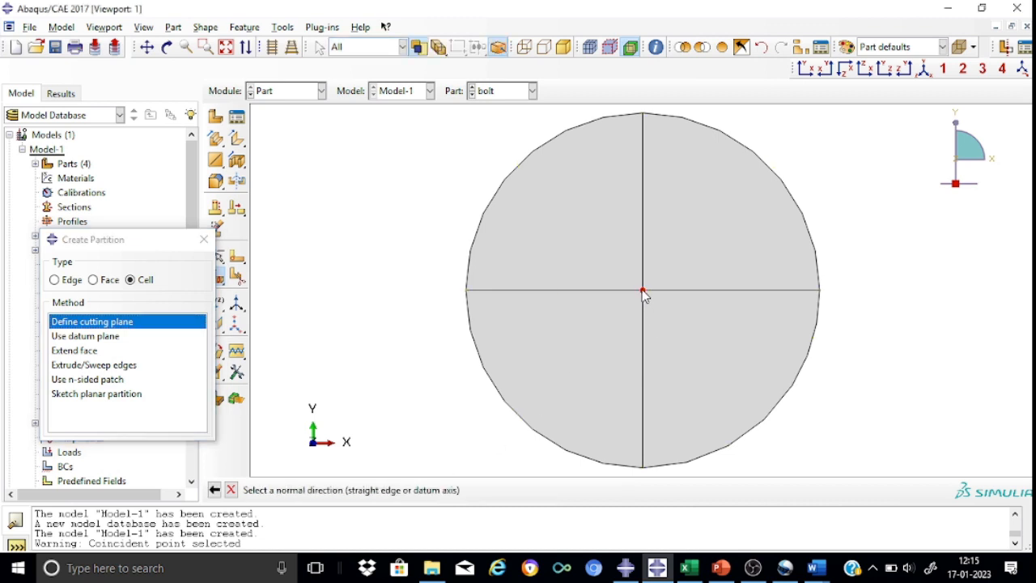
click(644, 238)
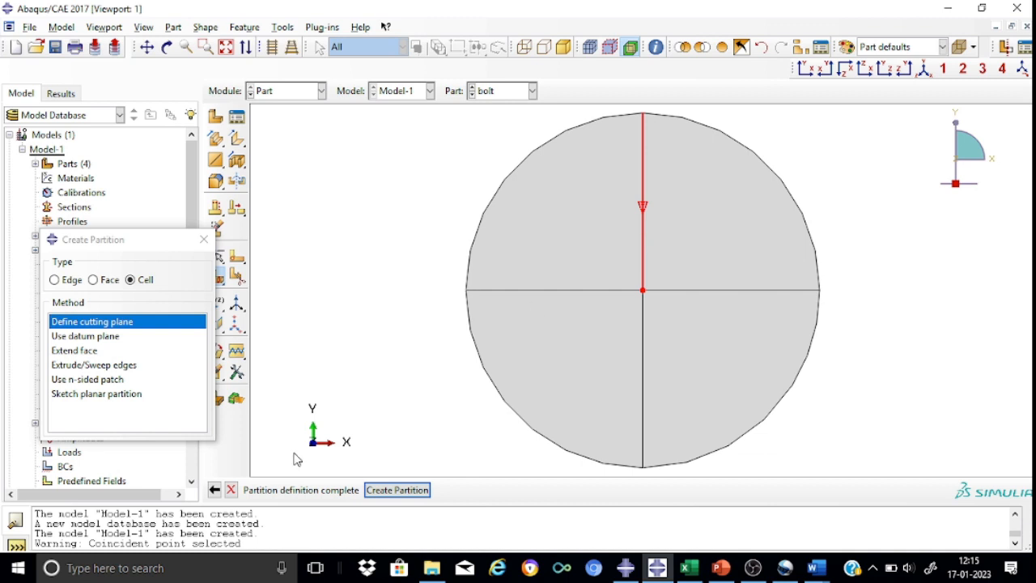
click(393, 490)
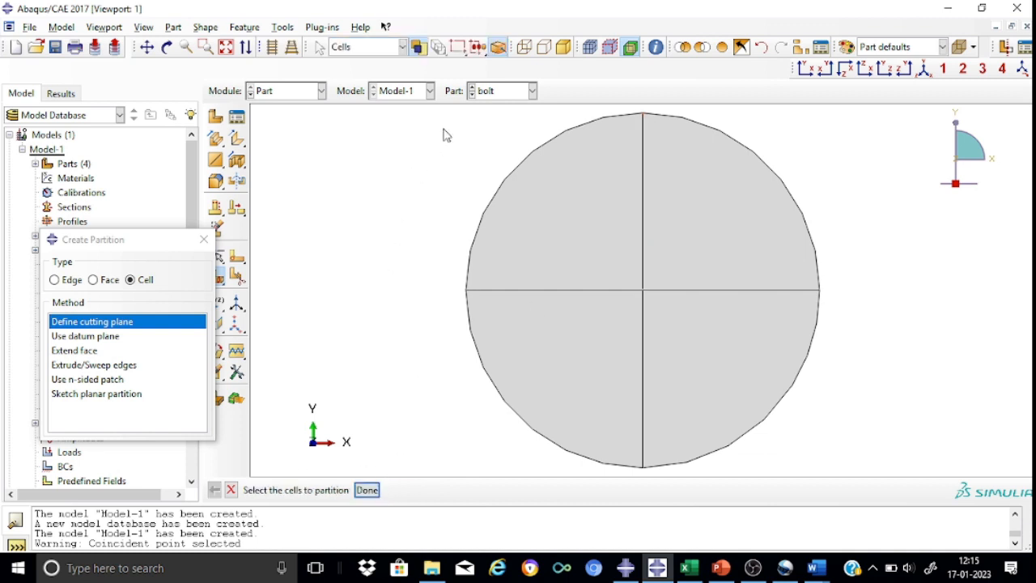
Step: Partition all the bolt's cells with a second cutting plane through the centre, normal to the horizontal edge, and end the partitioning
drag(443, 112, 894, 478)
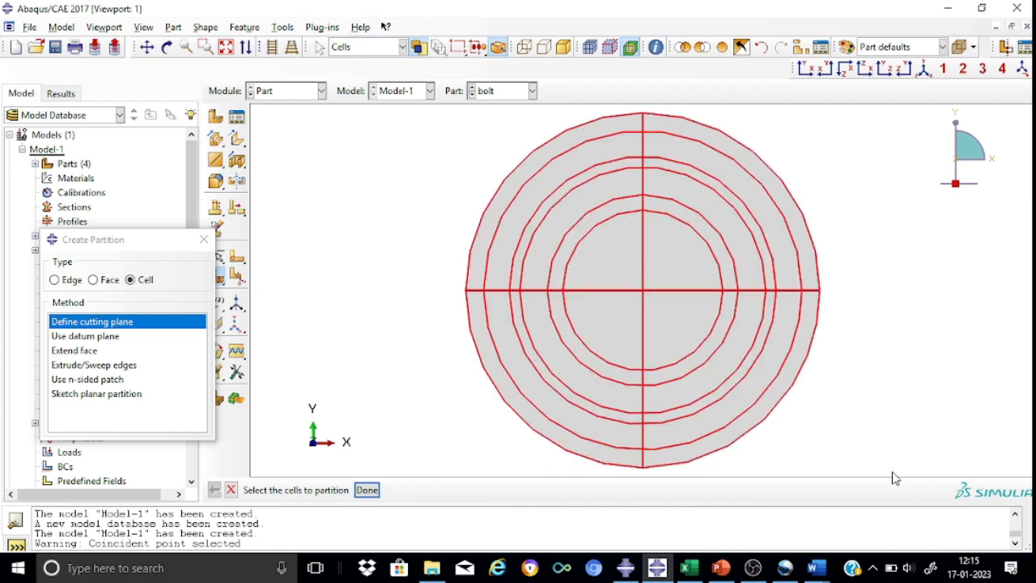
click(367, 490)
click(441, 488)
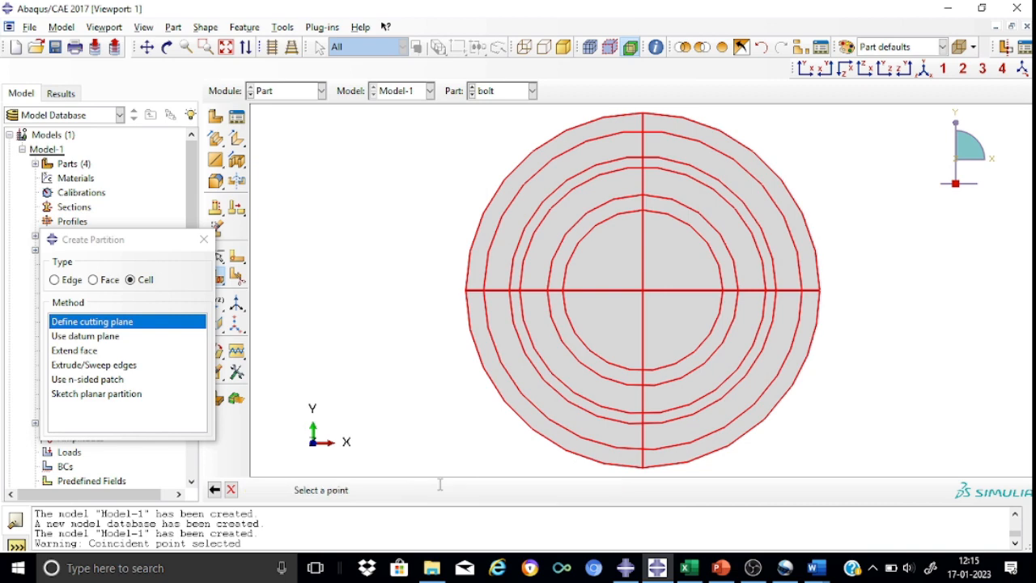
click(644, 291)
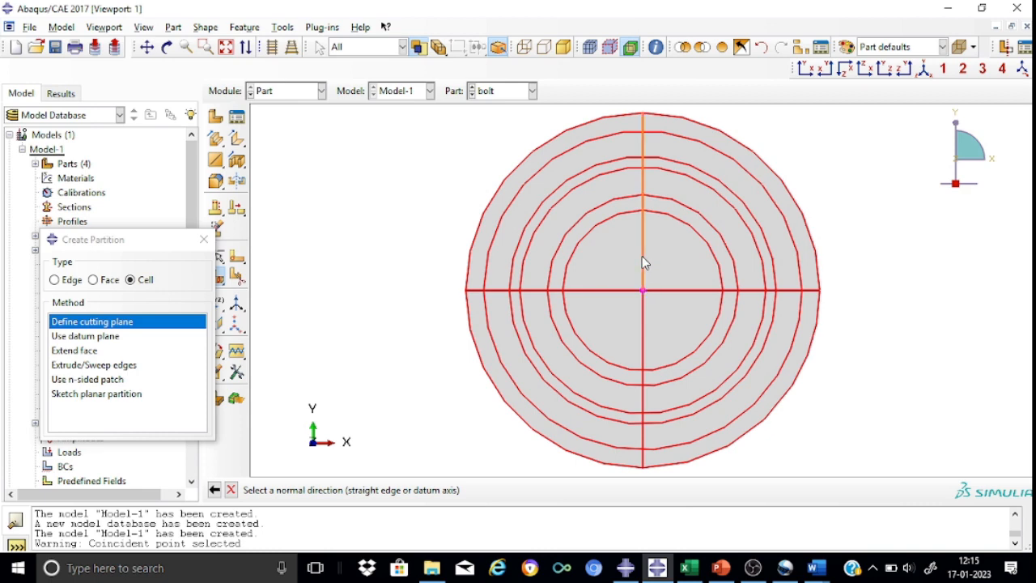
click(599, 293)
click(400, 490)
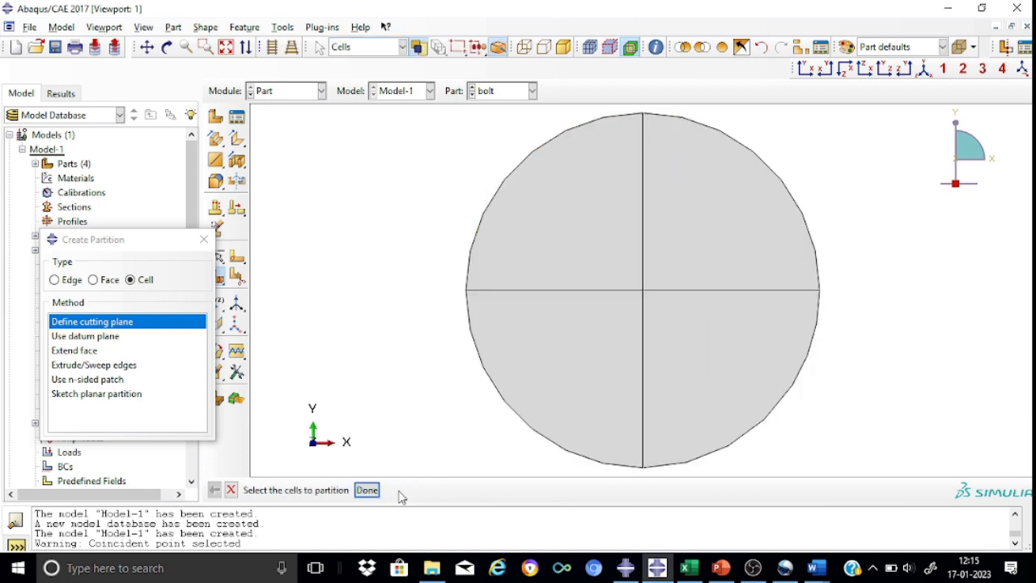
click(924, 70)
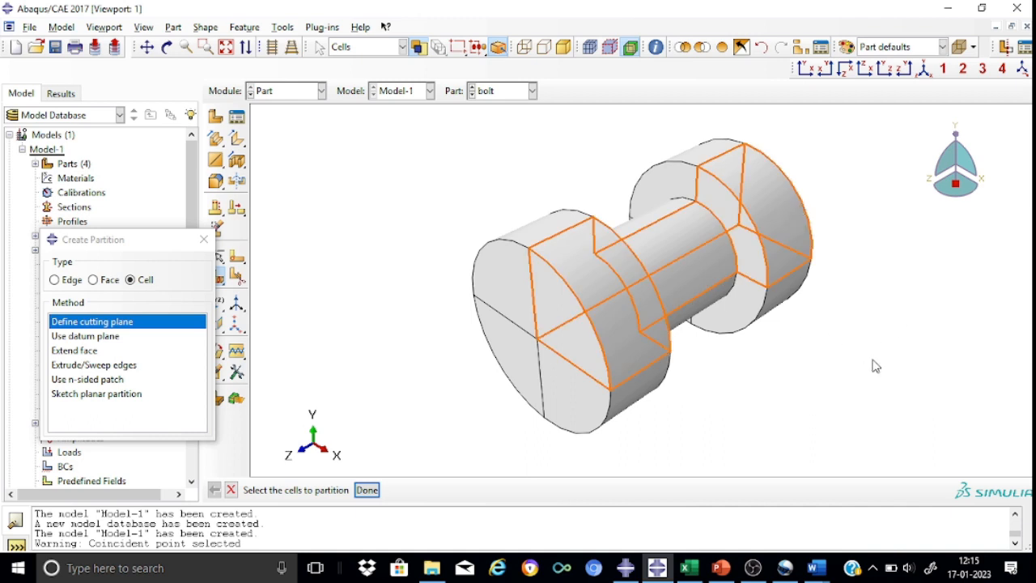
click(203, 240)
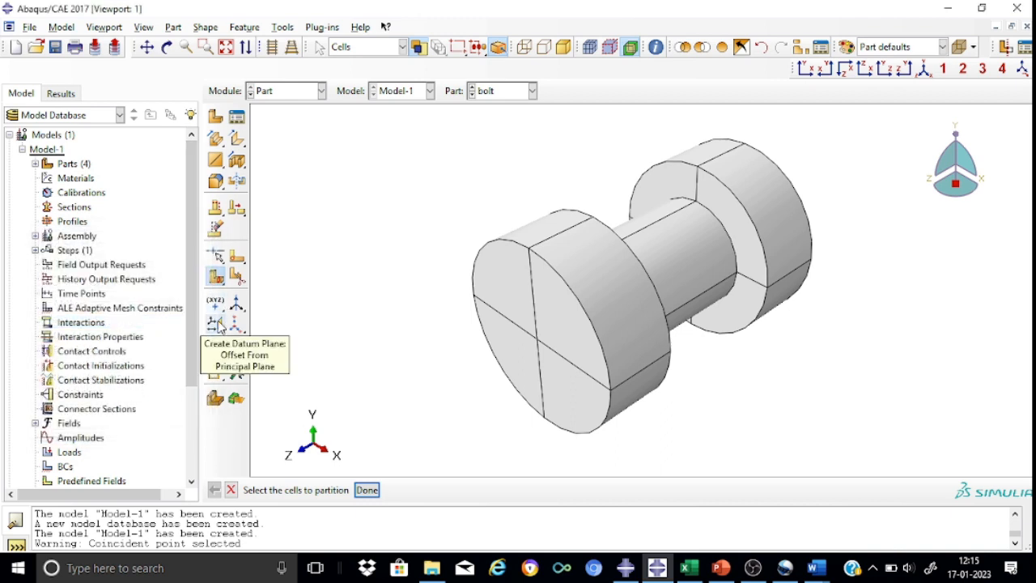
Step: Create a datum plane offset 15 from the XY principal plane
click(217, 323)
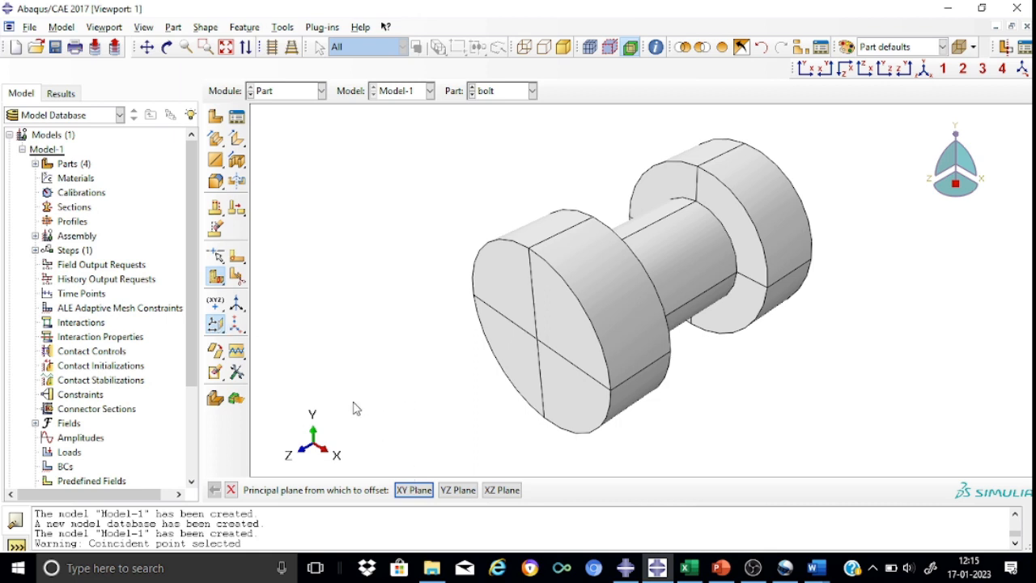
click(415, 489)
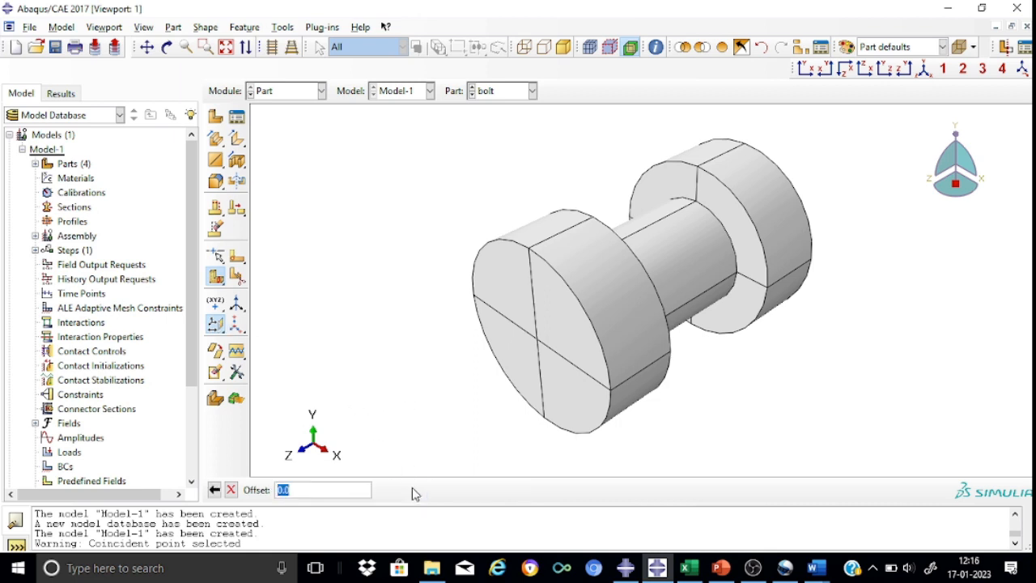
text(15)
key(Return)
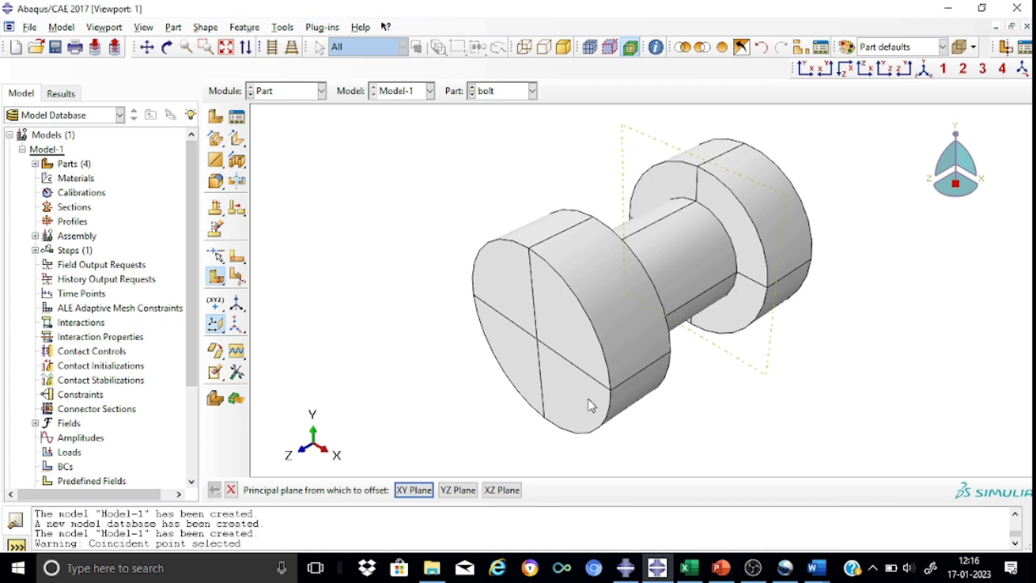
Step: Check the bolt dimensions on the problem-statement slide in PowerPoint and create a datum plane offset 43.5 from the XY principal plane
click(414, 490)
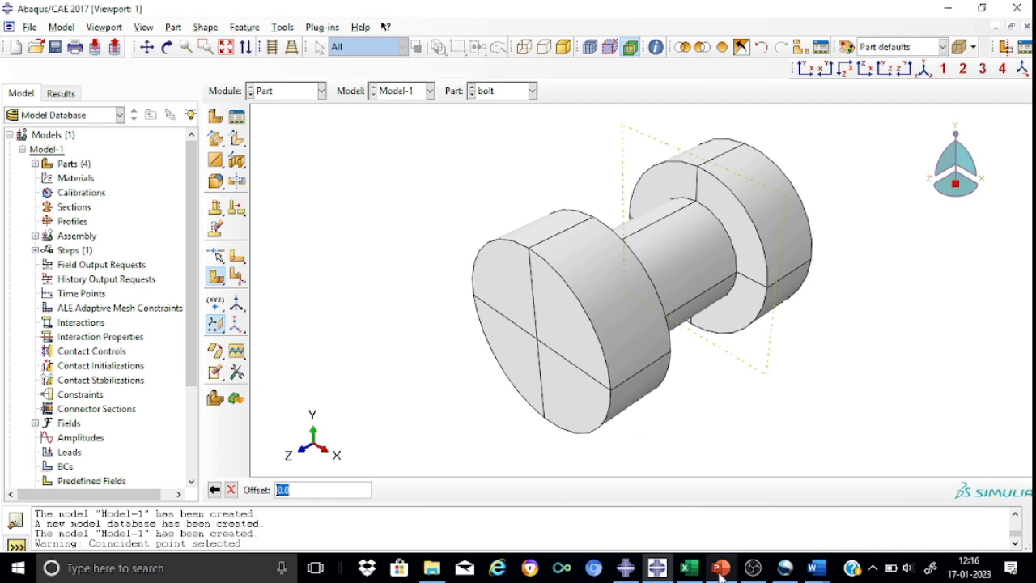
mouse_move(720, 568)
click(738, 511)
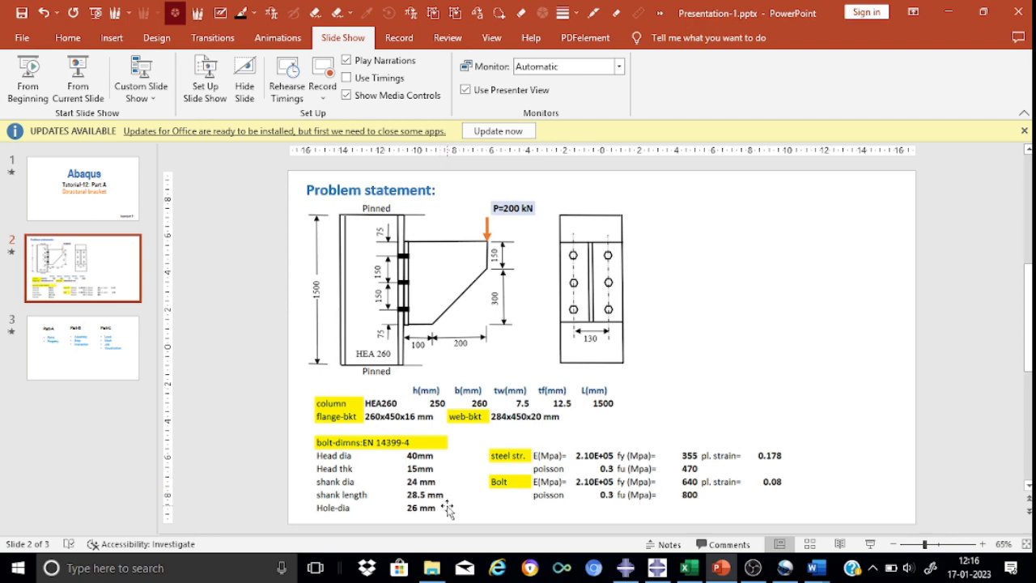
click(950, 14)
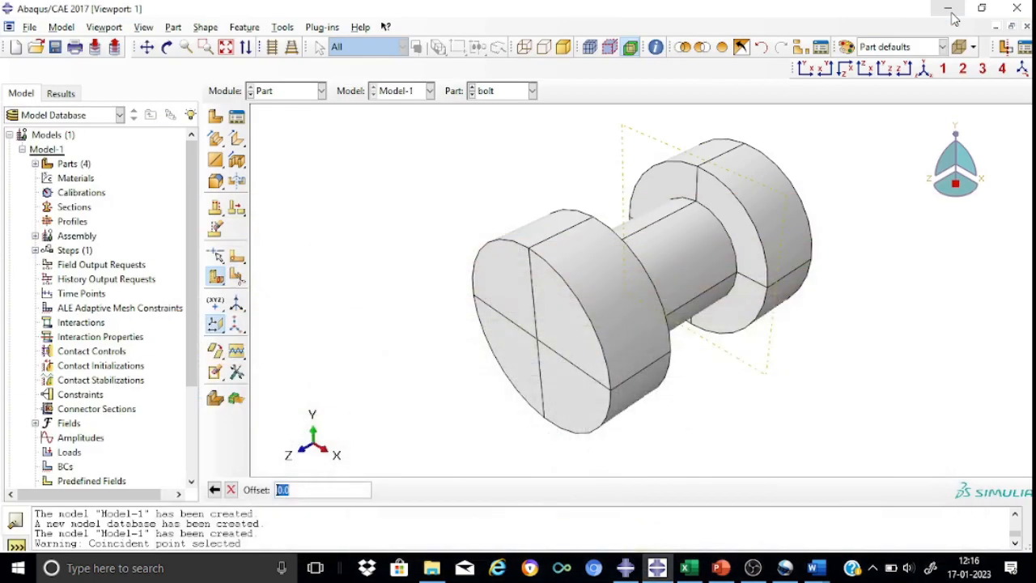
text(43.5)
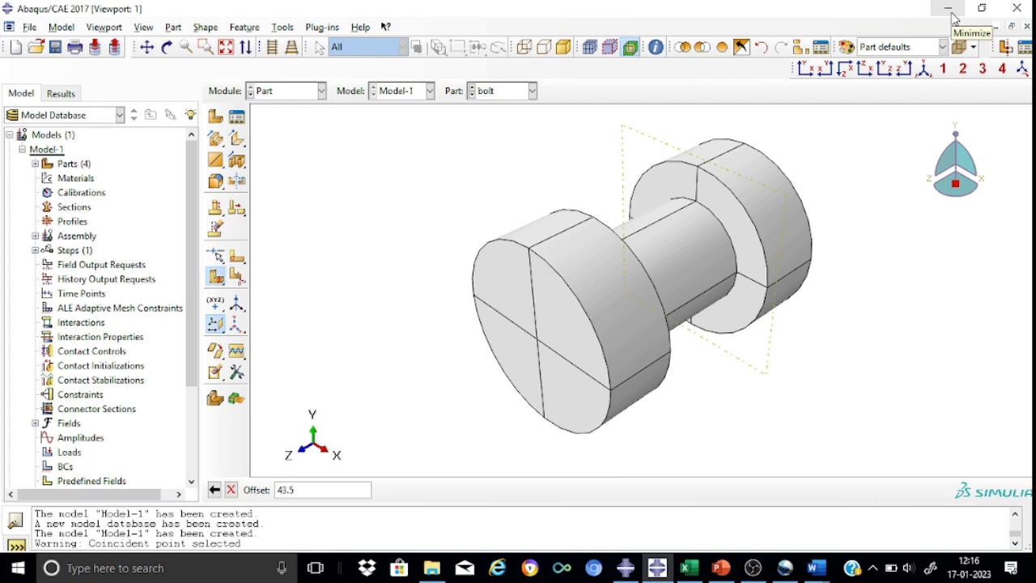
key(Return)
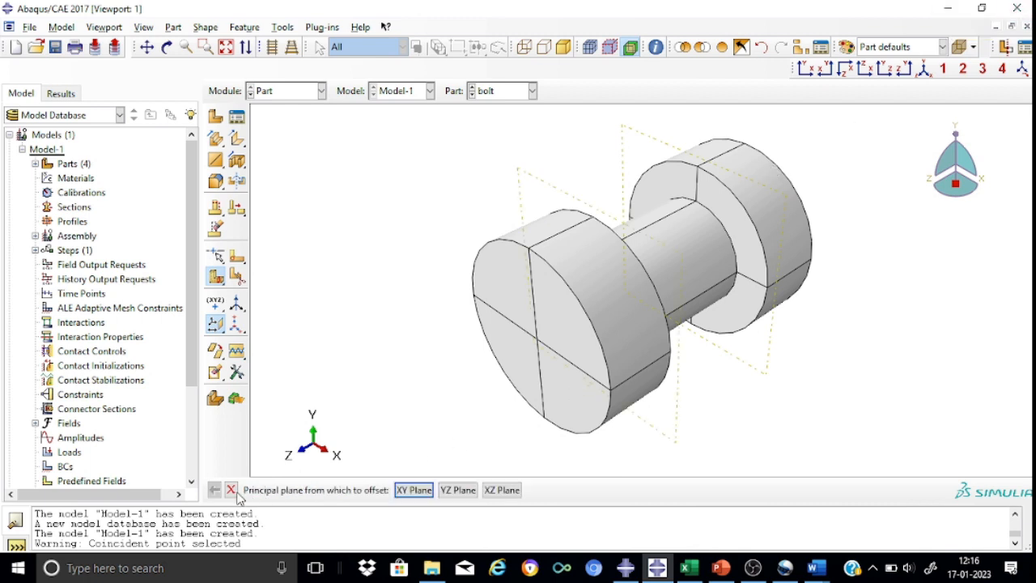
click(231, 490)
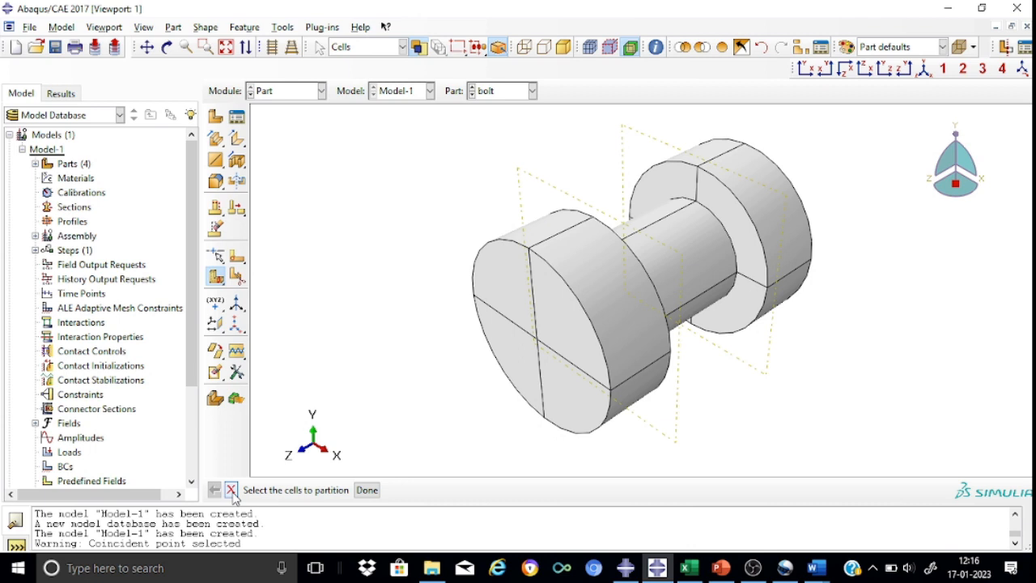
click(236, 276)
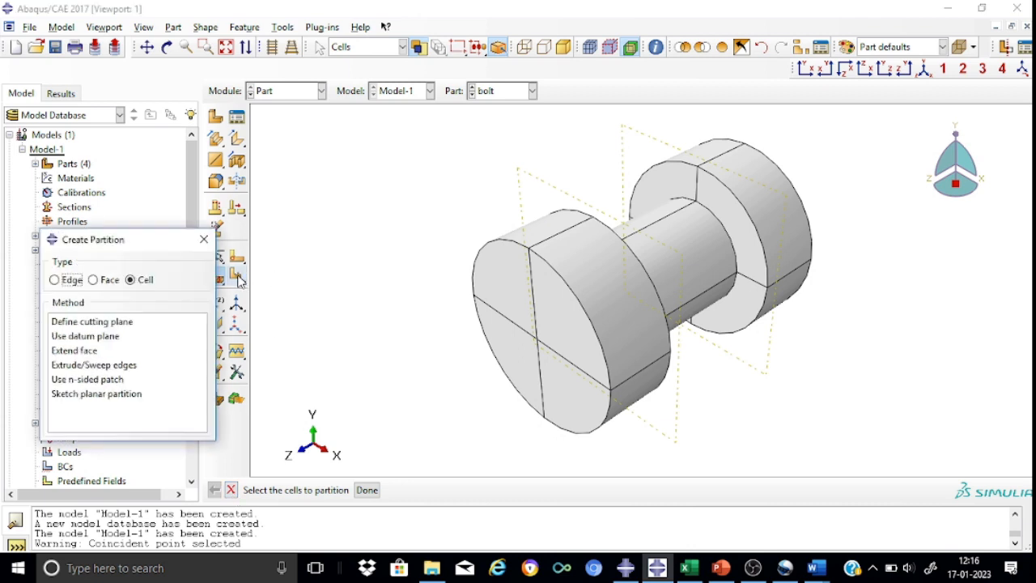
click(126, 322)
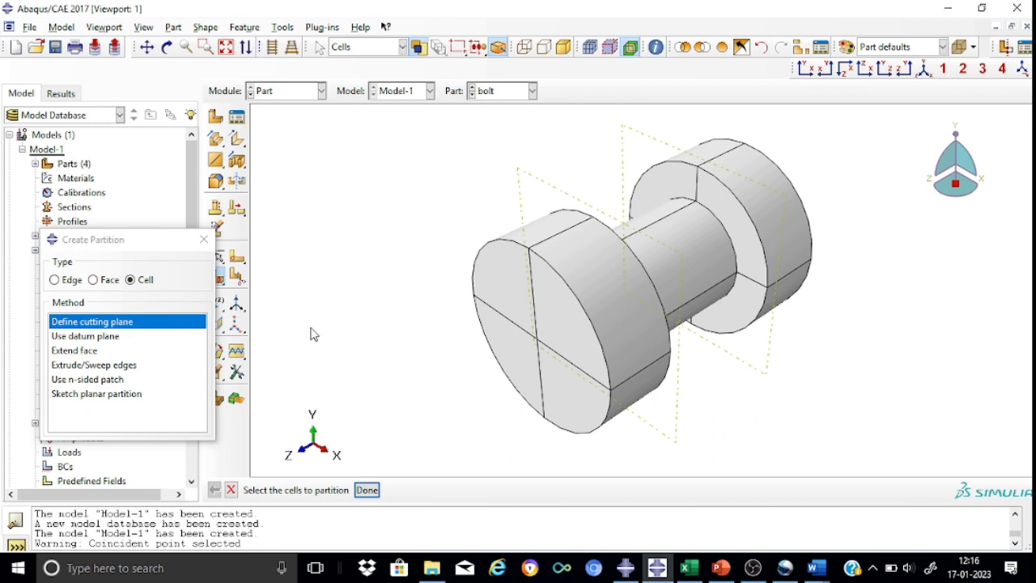
click(204, 240)
Step: Partition all the bolt's cells with the datum plane offset 15, between the shank and the rear head
drag(222, 281, 267, 283)
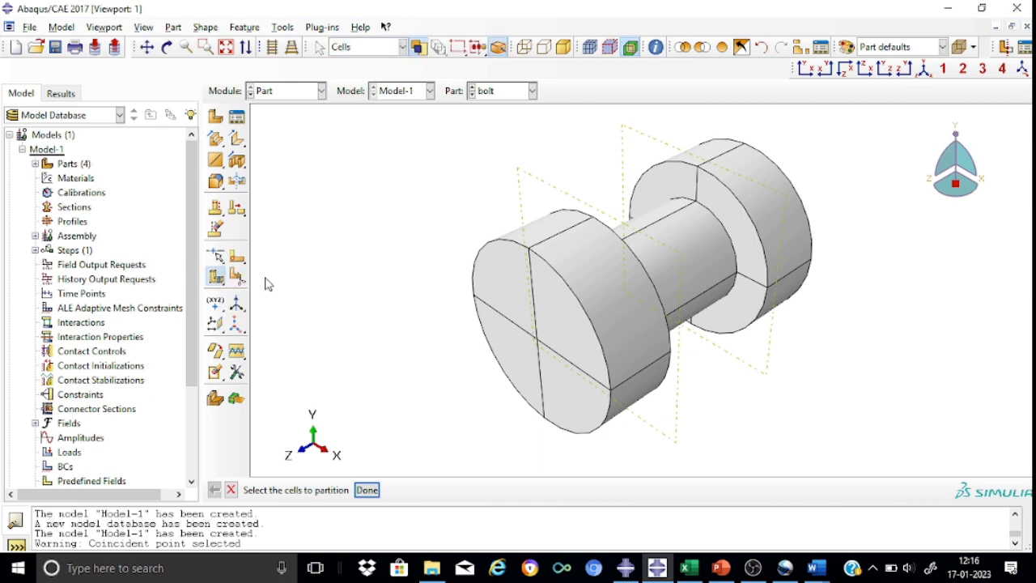
drag(433, 122, 890, 444)
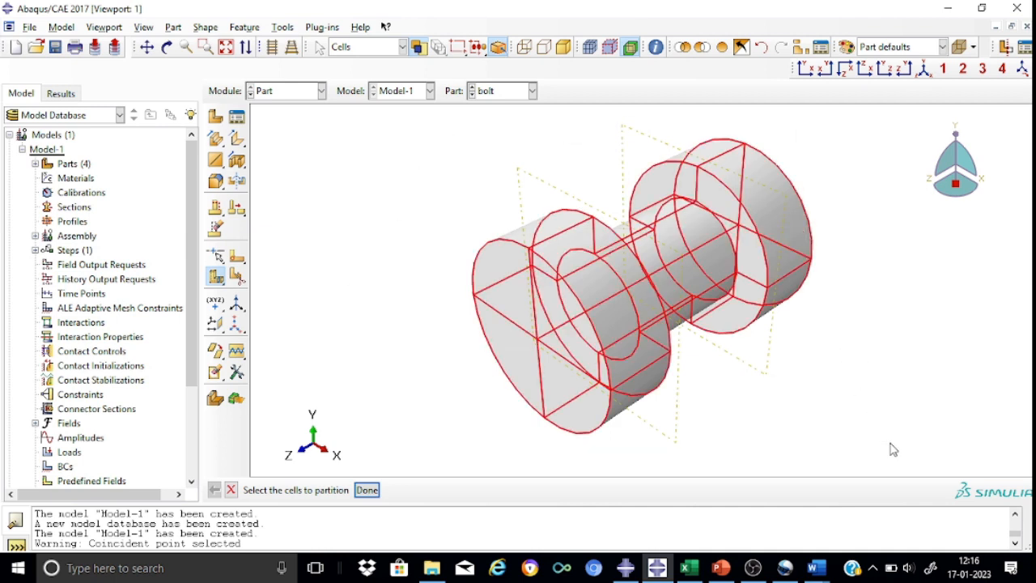
click(366, 490)
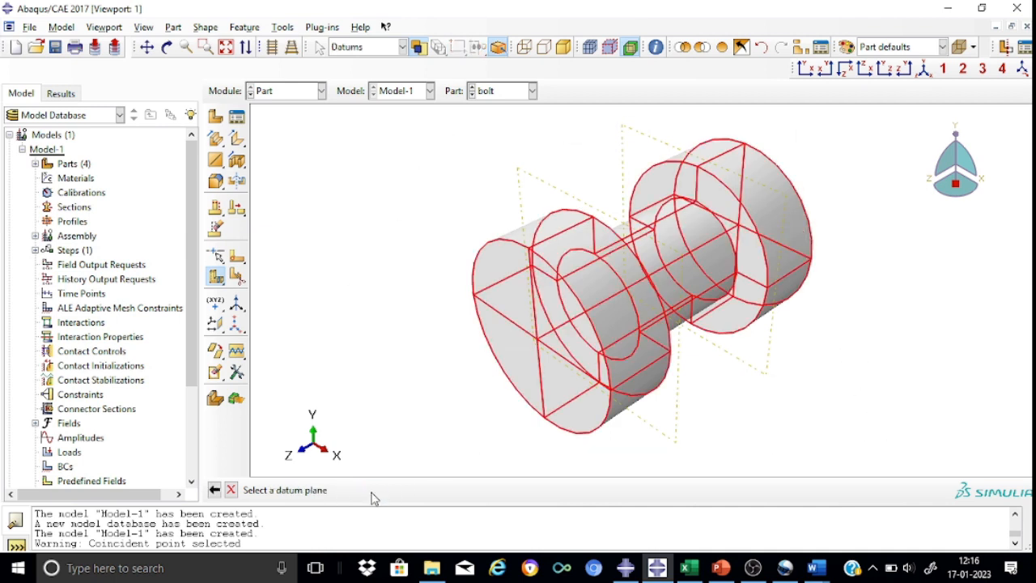
click(656, 146)
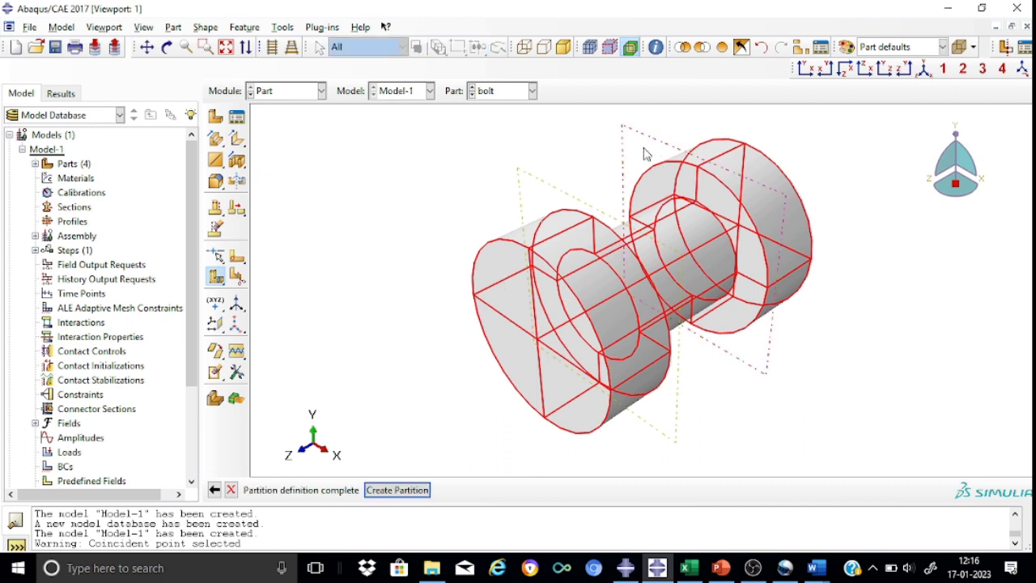
click(399, 490)
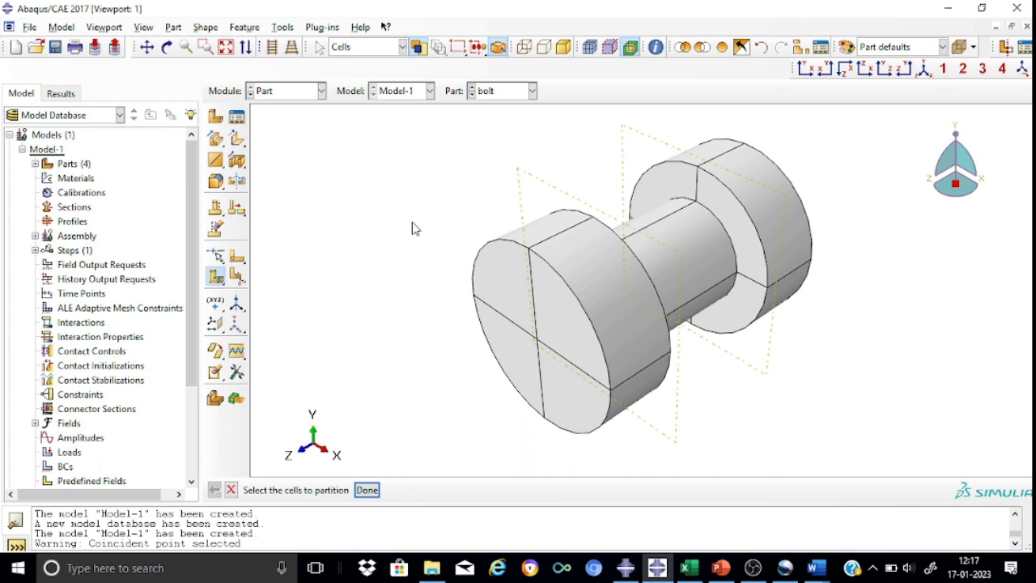
Step: Partition the cells of the shank and front head with the datum plane offset 43.5
drag(425, 173, 693, 481)
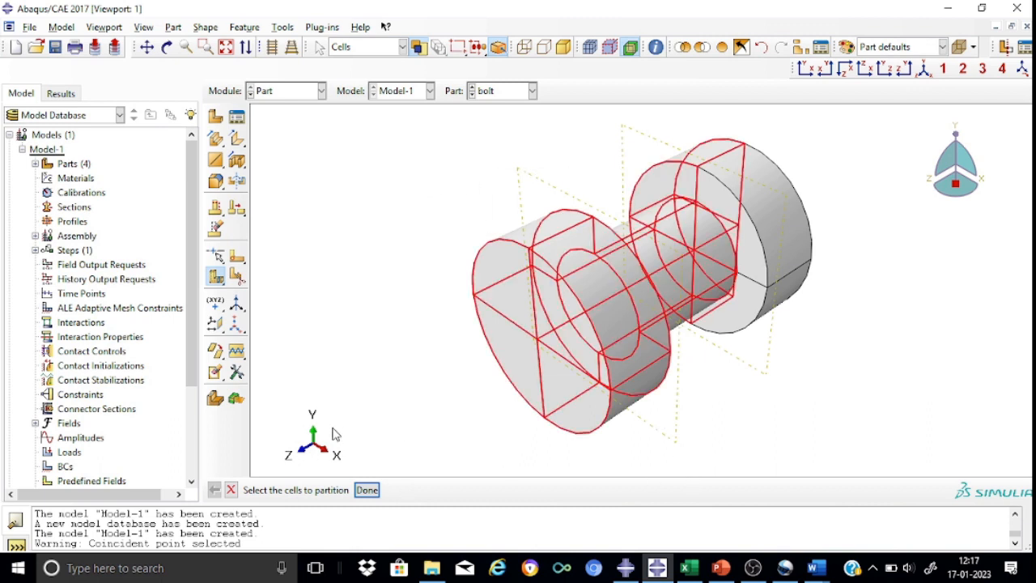
click(366, 490)
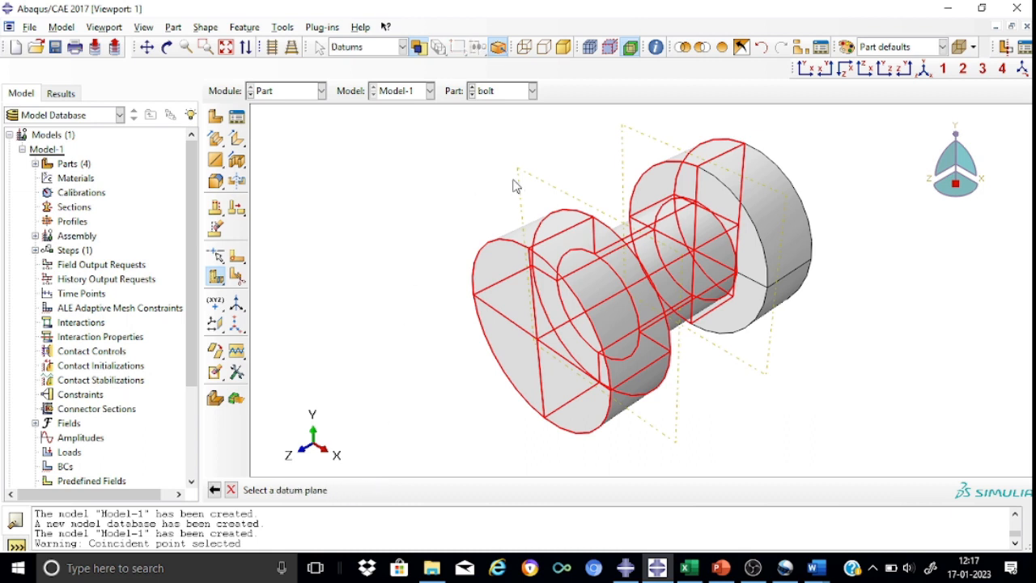
click(540, 184)
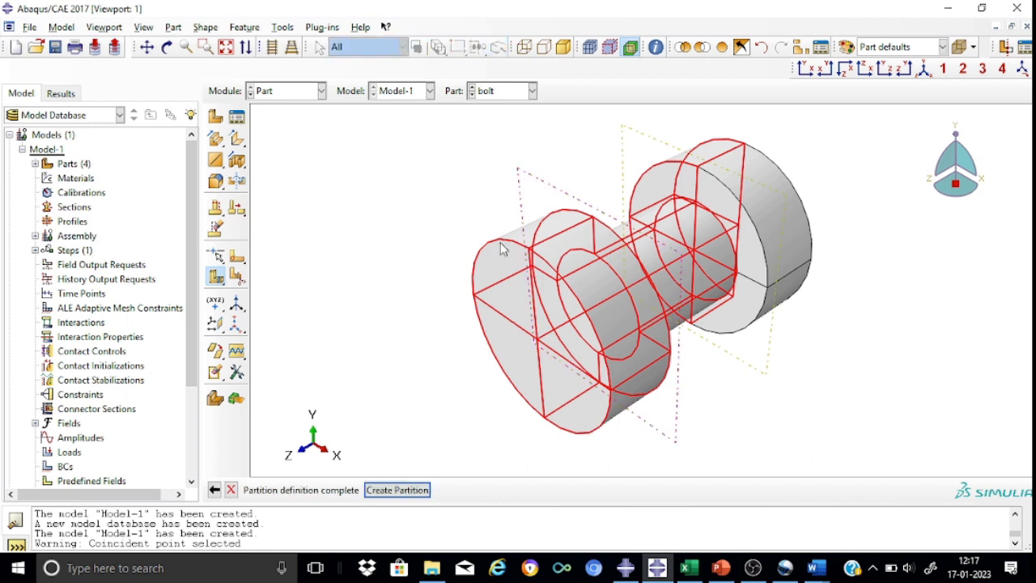
click(389, 491)
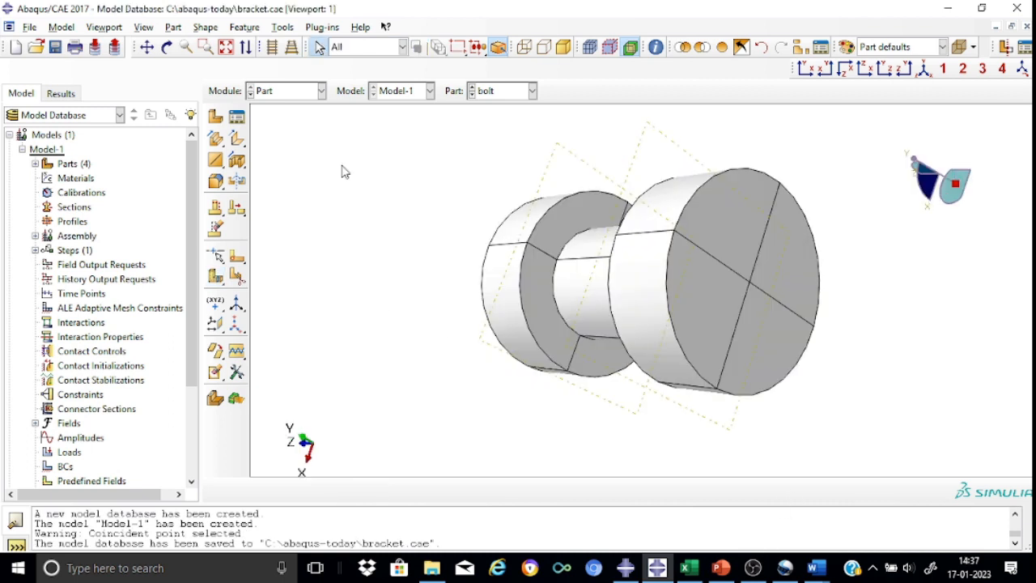
Step: Switch to the Property module and start a new material named steel
click(322, 91)
click(295, 124)
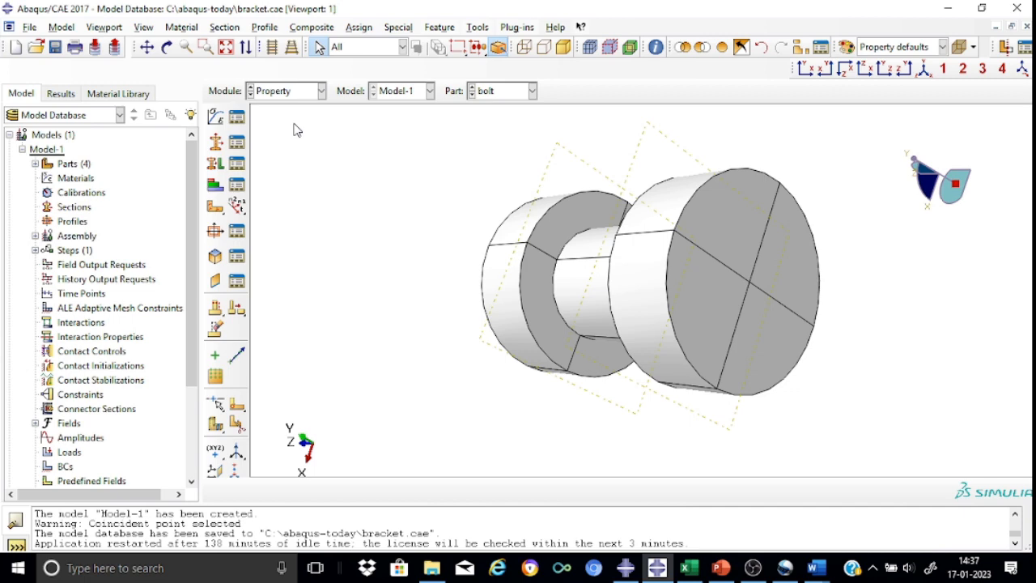
click(215, 117)
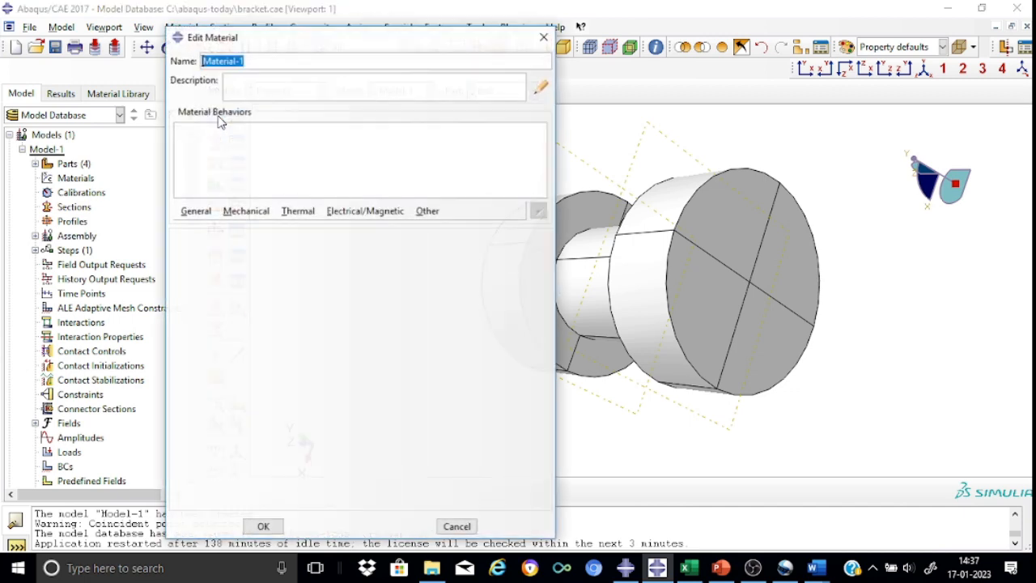
click(251, 58)
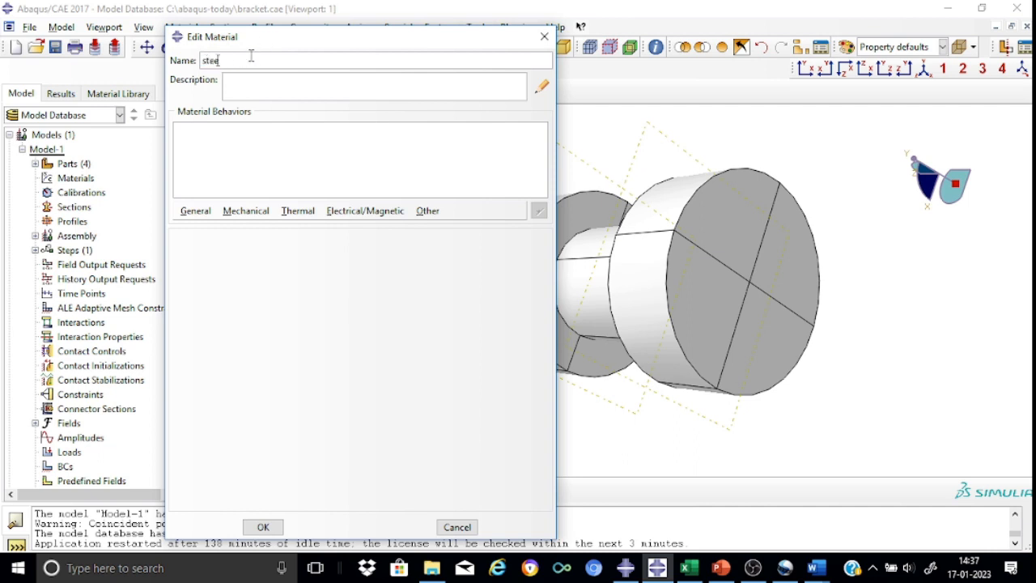
Step: Give the steel material isotropic elastic behavior with Young's modulus 2.1e5 and Poisson's ratio 0.30
click(243, 212)
mouse_move(251, 230)
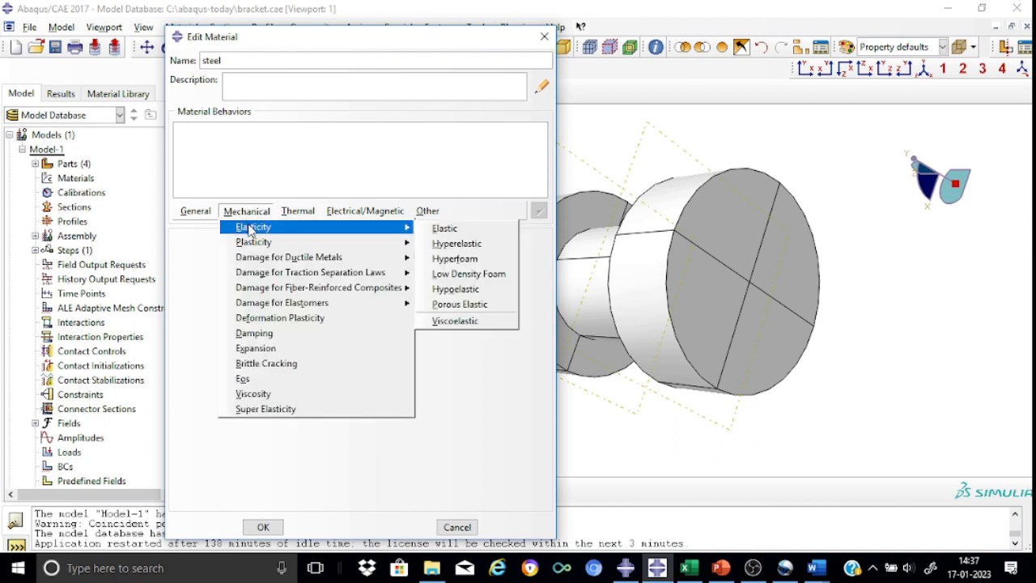
click(445, 229)
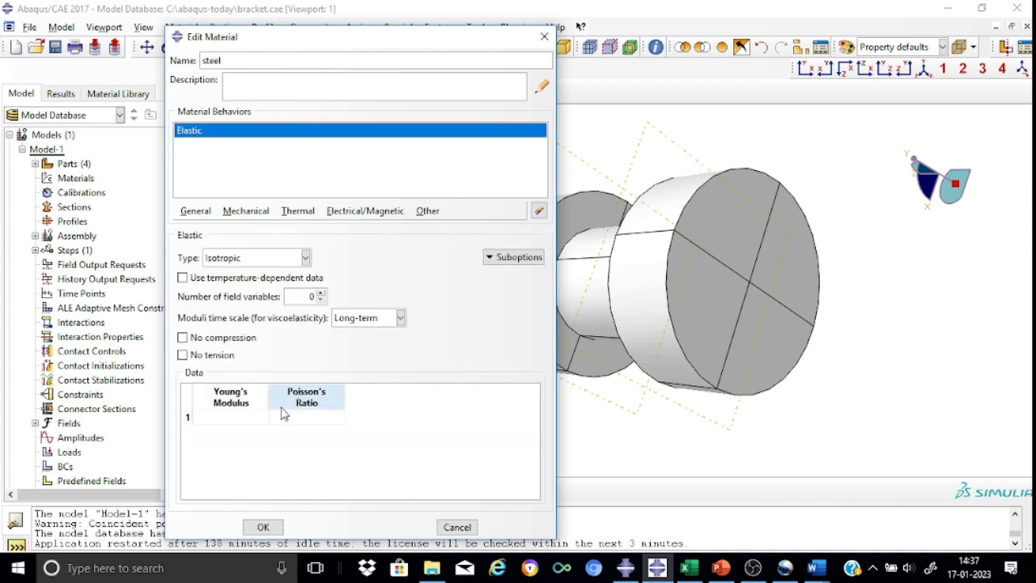
click(245, 418)
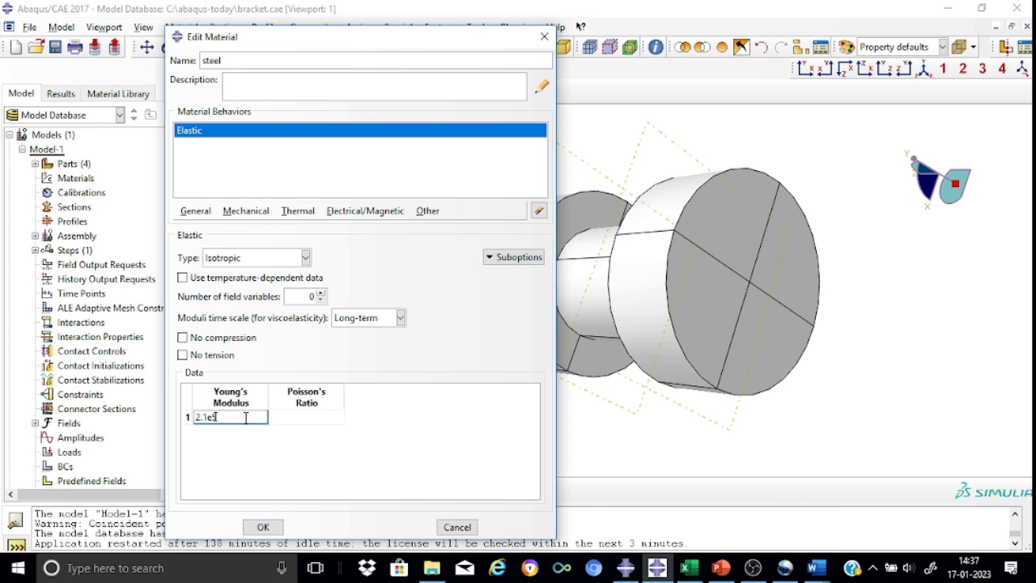
click(298, 415)
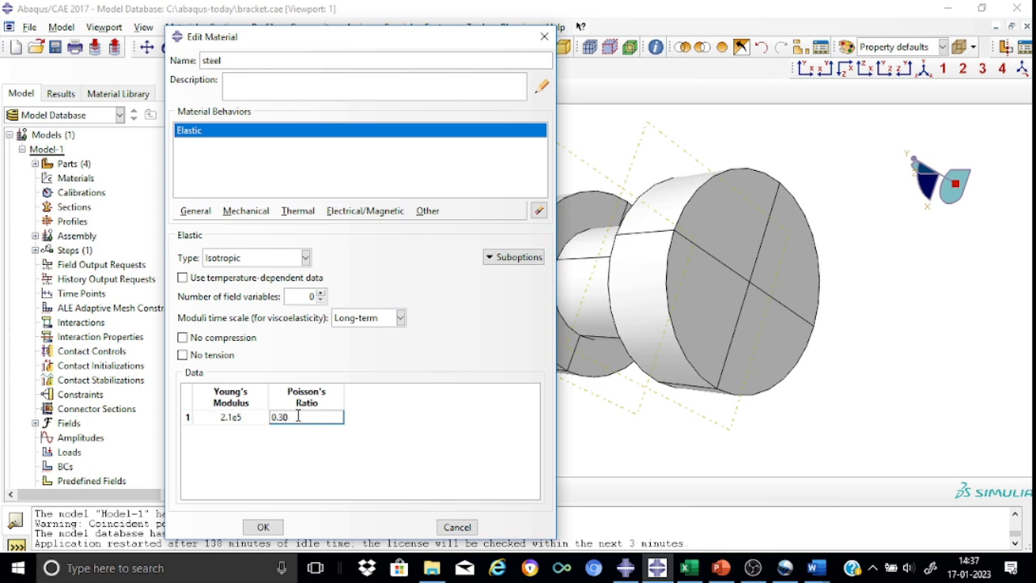
key(Return)
Step: Add plastic behavior to steel with yield stress 355 at plastic strain 0 and 470 at 0.178, and save the material
click(253, 212)
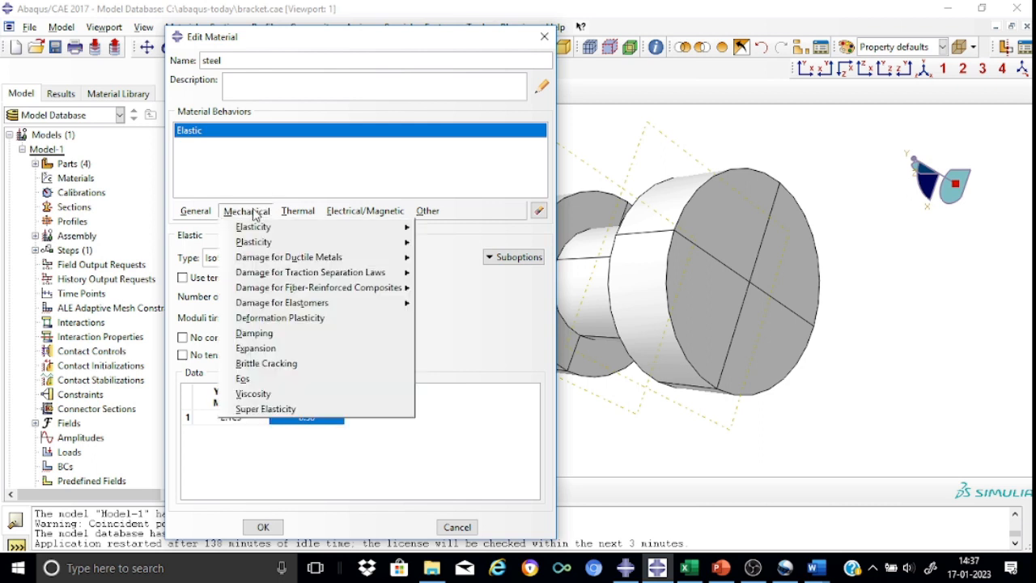
mouse_move(272, 245)
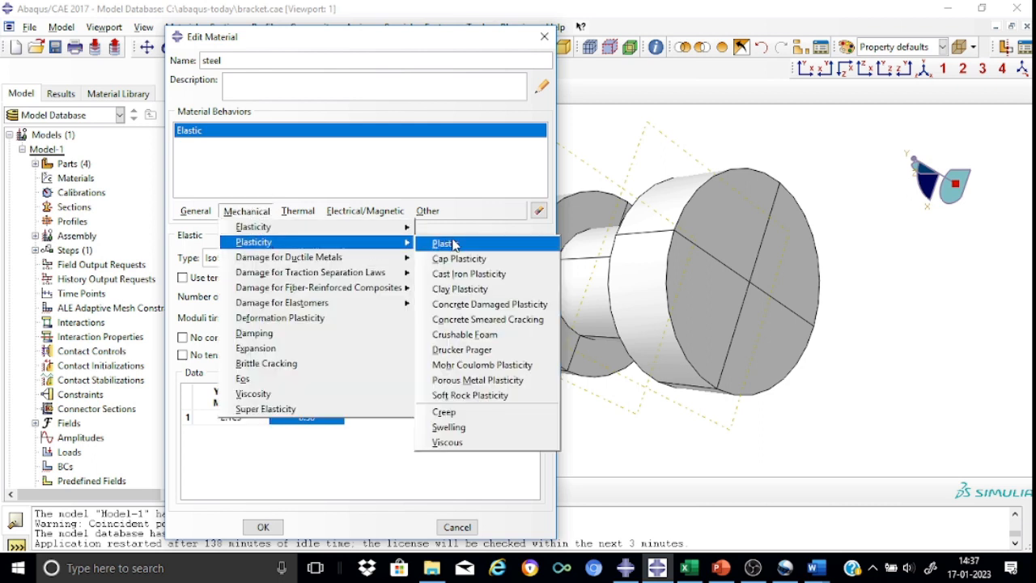
click(454, 245)
click(240, 379)
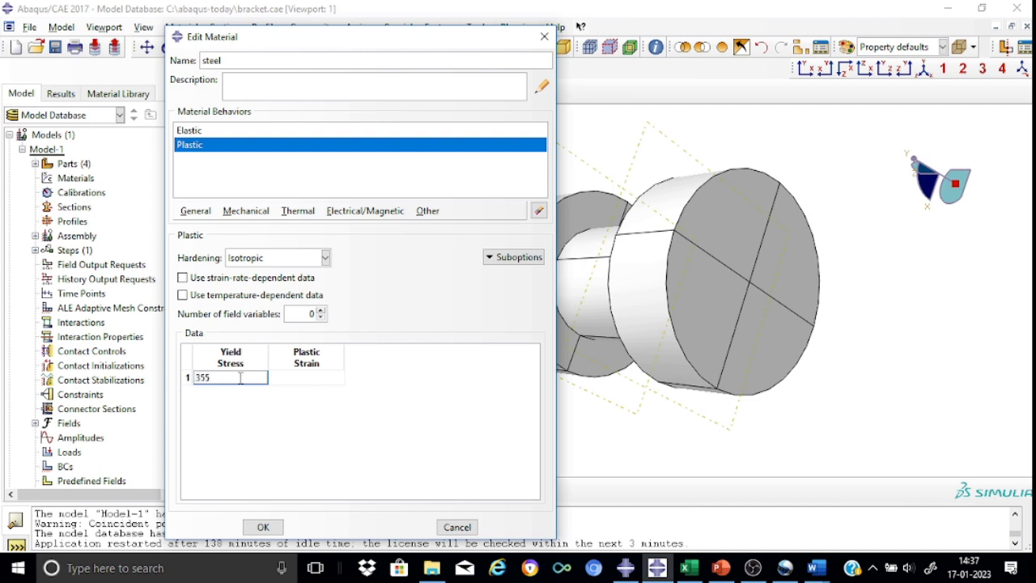
click(293, 375)
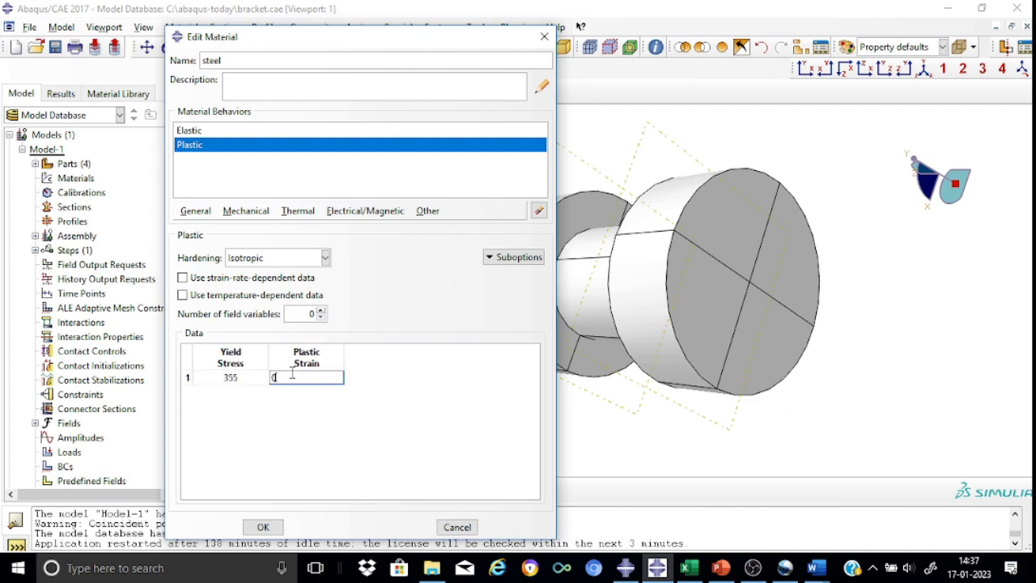
key(Return)
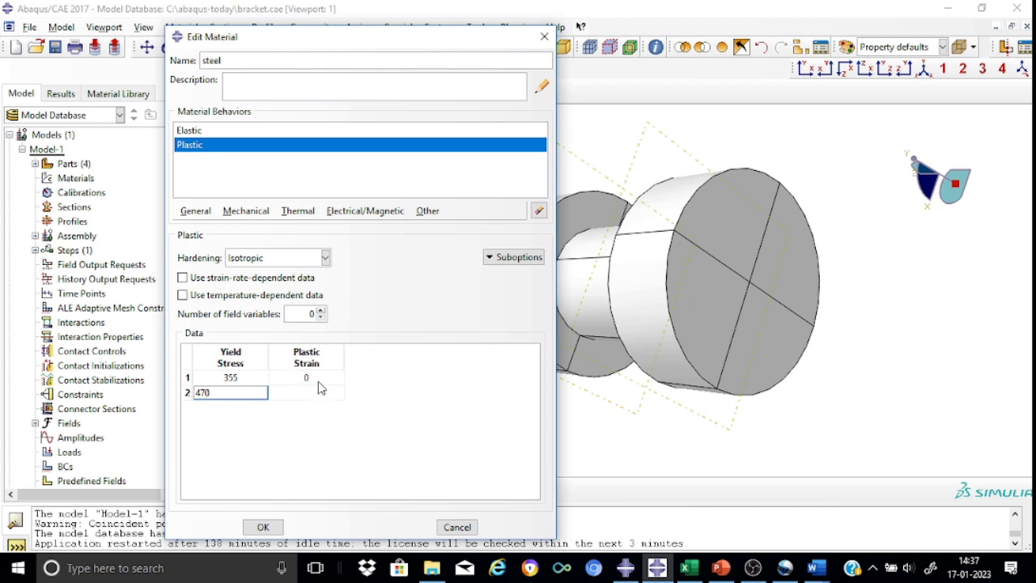
click(320, 392)
text(0.178)
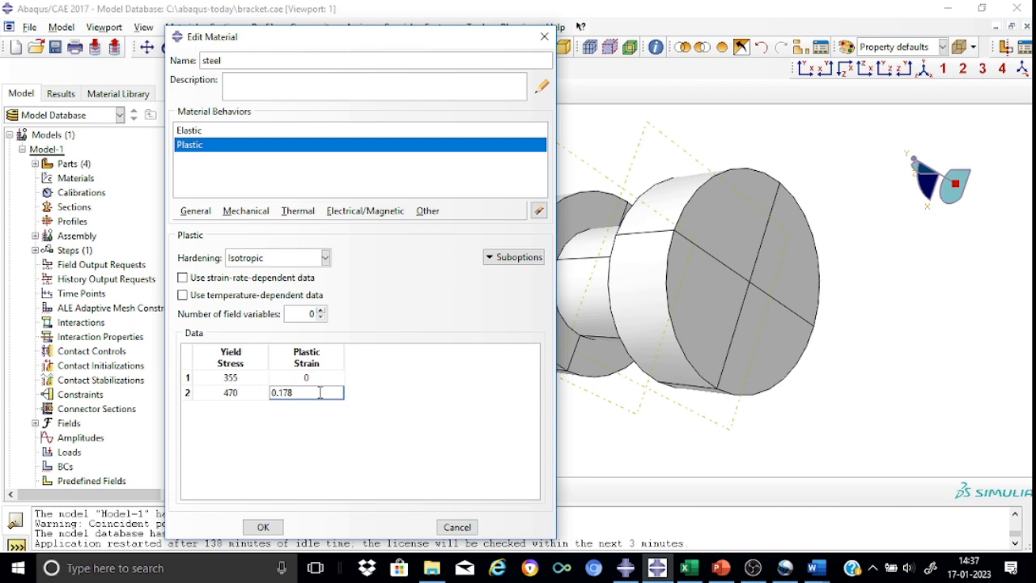
click(270, 527)
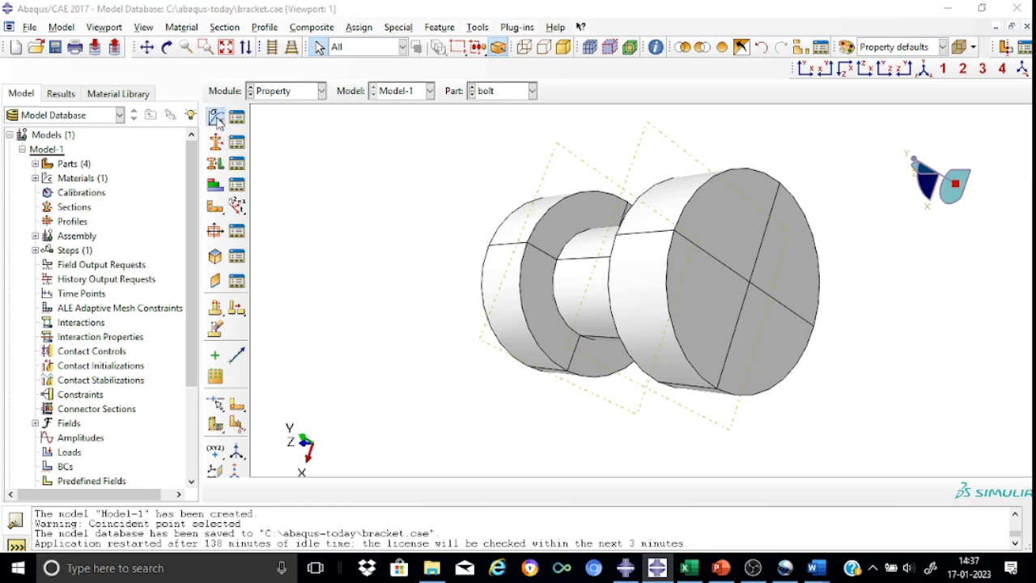
Step: Start a second material named bolt
click(217, 119)
click(262, 59)
key(BackSpace)
key(BackSpace)
key(BackSpace)
key(BackSpace)
key(BackSpace)
key(BackSpace)
key(BackSpace)
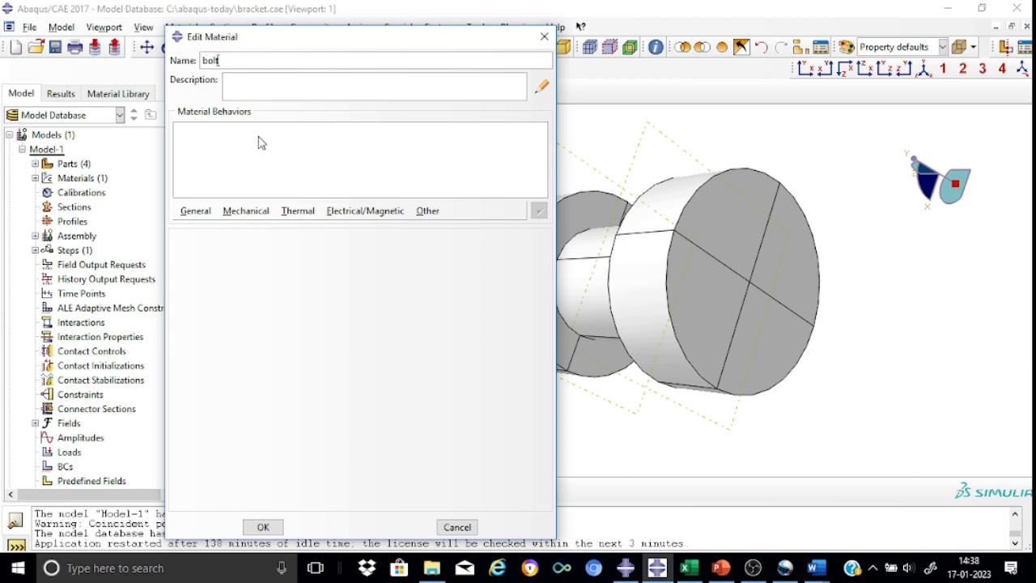
Step: Give the bolt material isotropic elastic behavior with Young's modulus 2.1e5 and Poisson's ratio 0.30
click(261, 212)
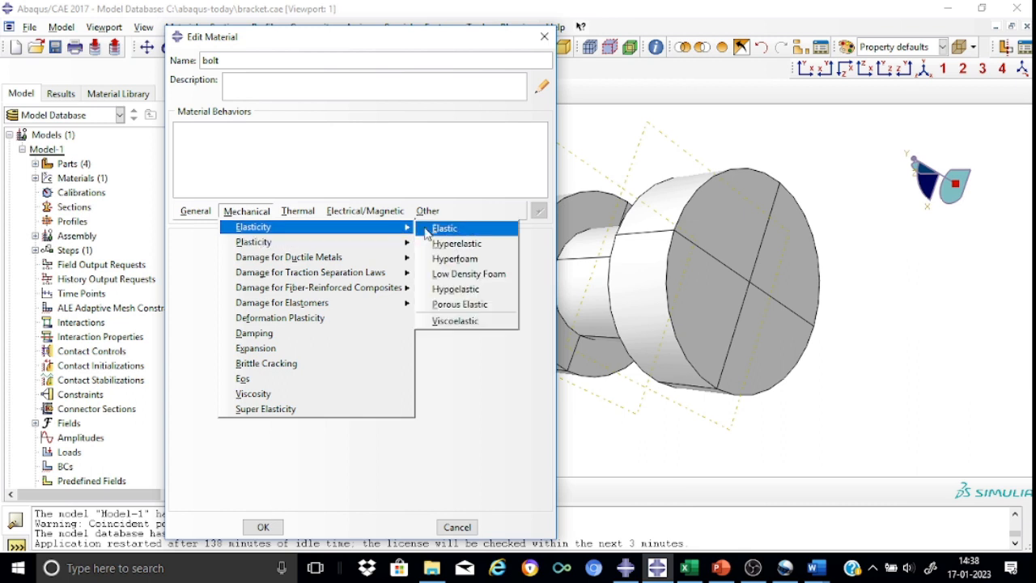
click(437, 229)
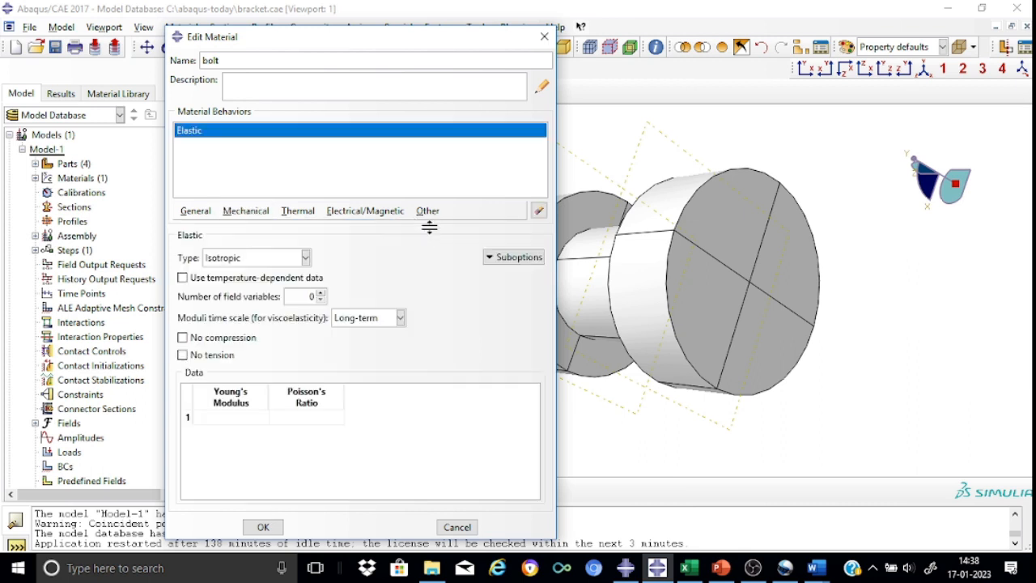
click(239, 416)
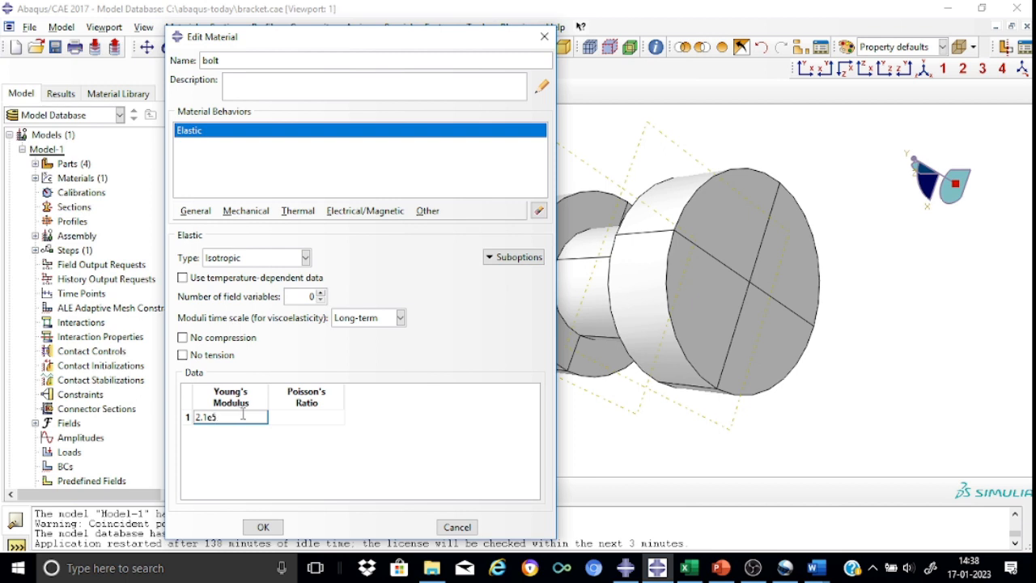
click(296, 425)
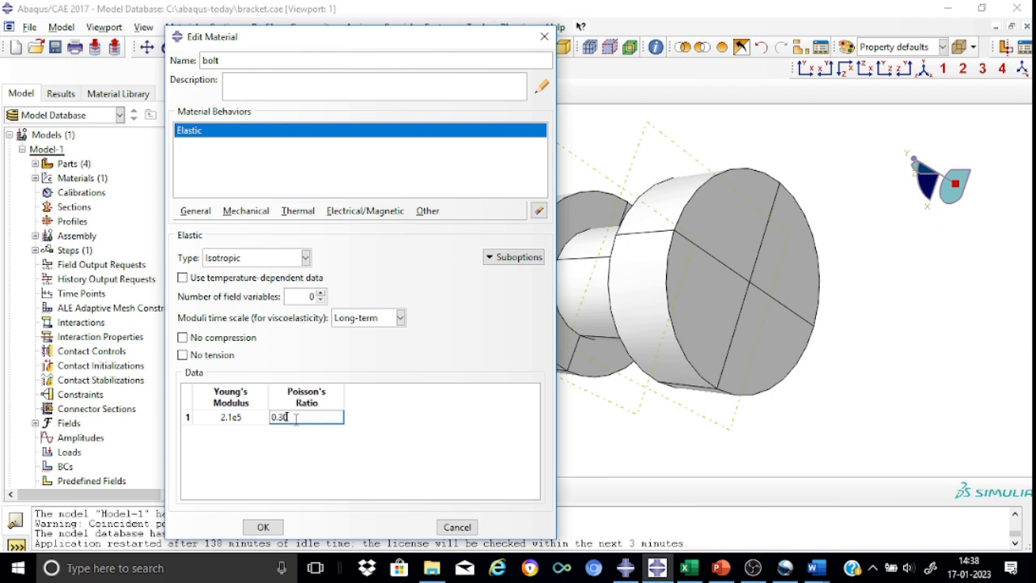
Step: Add plastic behavior to bolt with yield stress 640 at plastic strain 0 and 800 at 0.08, and save the material
click(239, 215)
mouse_move(258, 243)
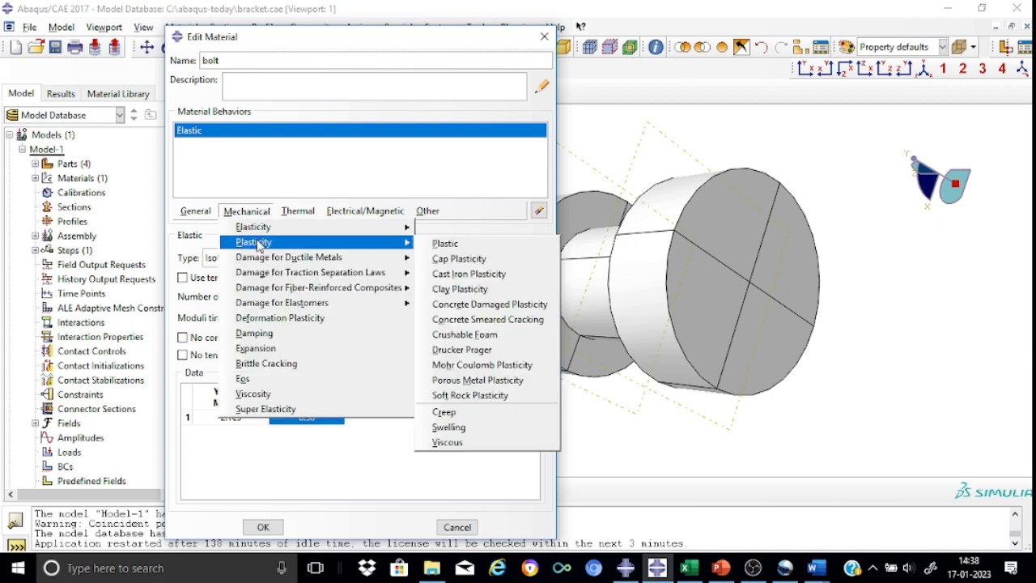
click(488, 244)
click(262, 381)
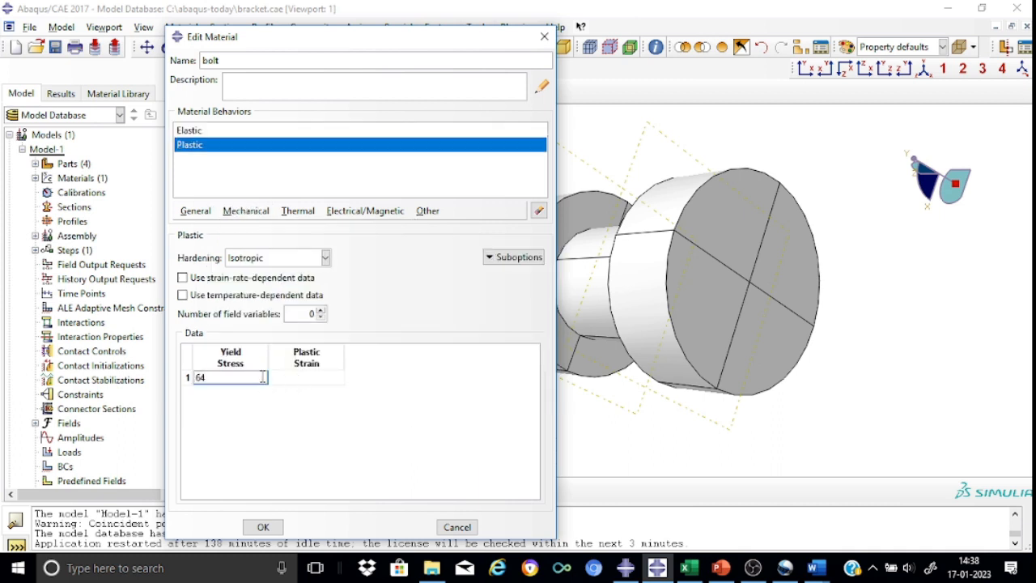
click(319, 377)
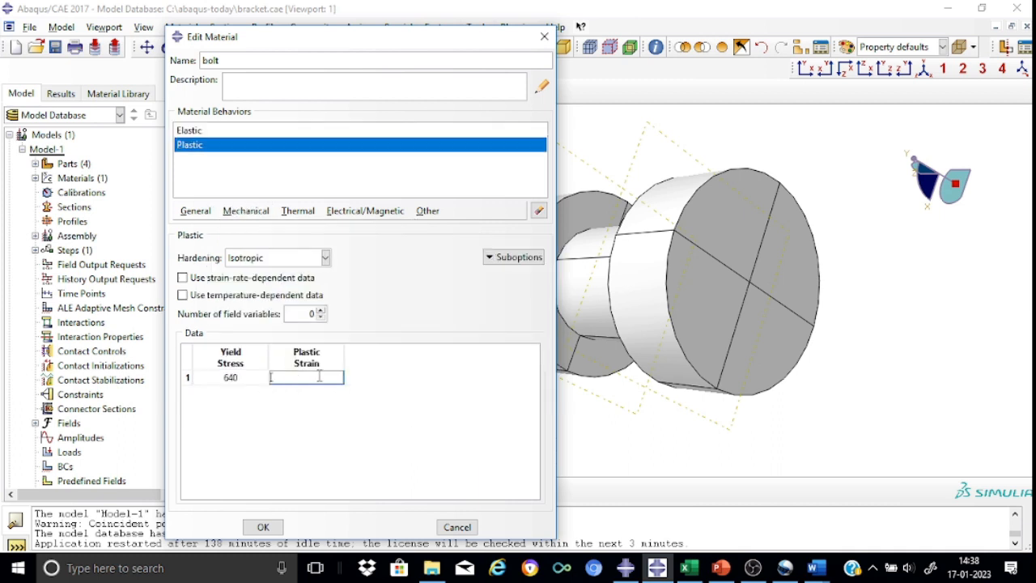
key(Tab)
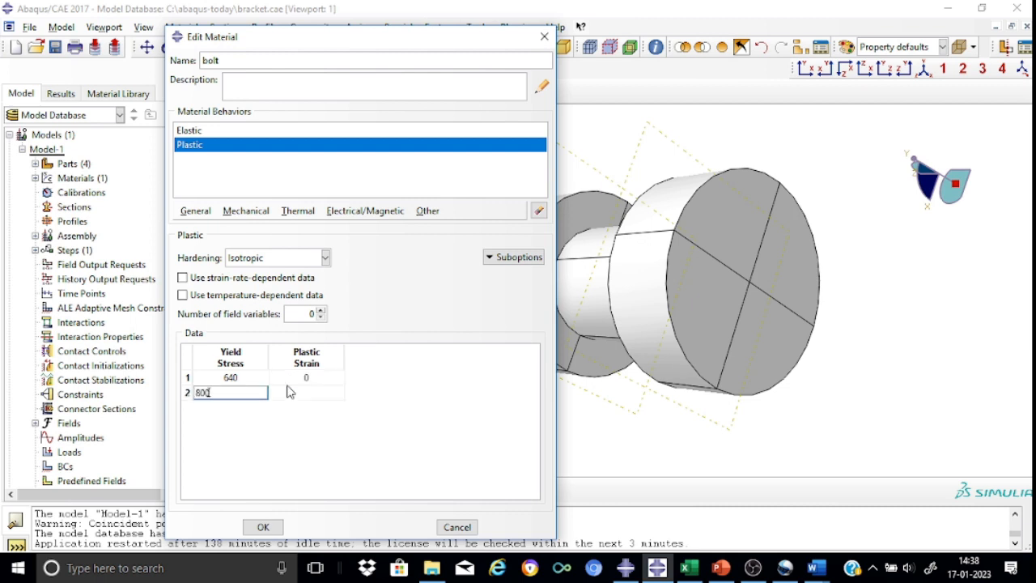
click(297, 394)
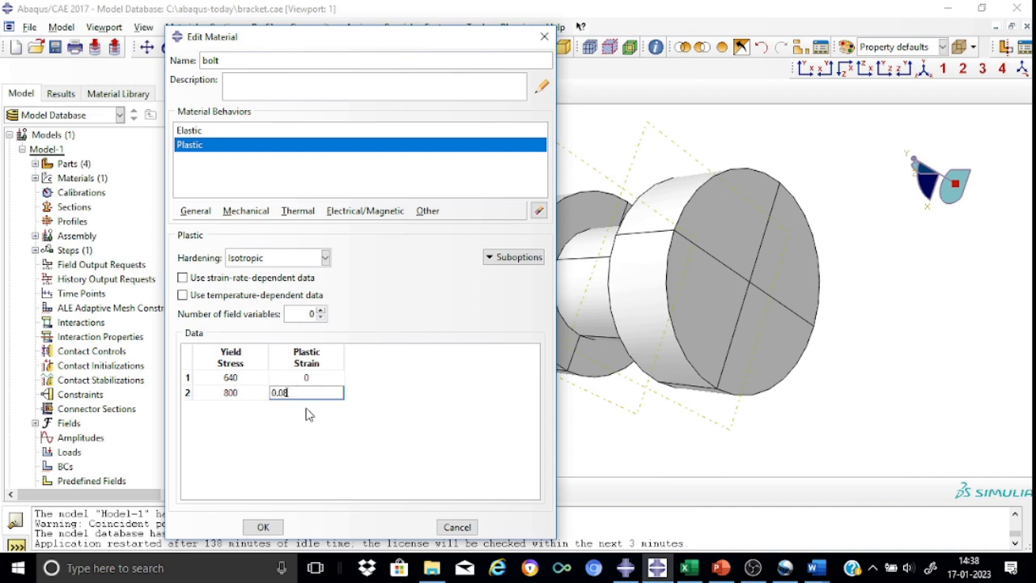
click(261, 527)
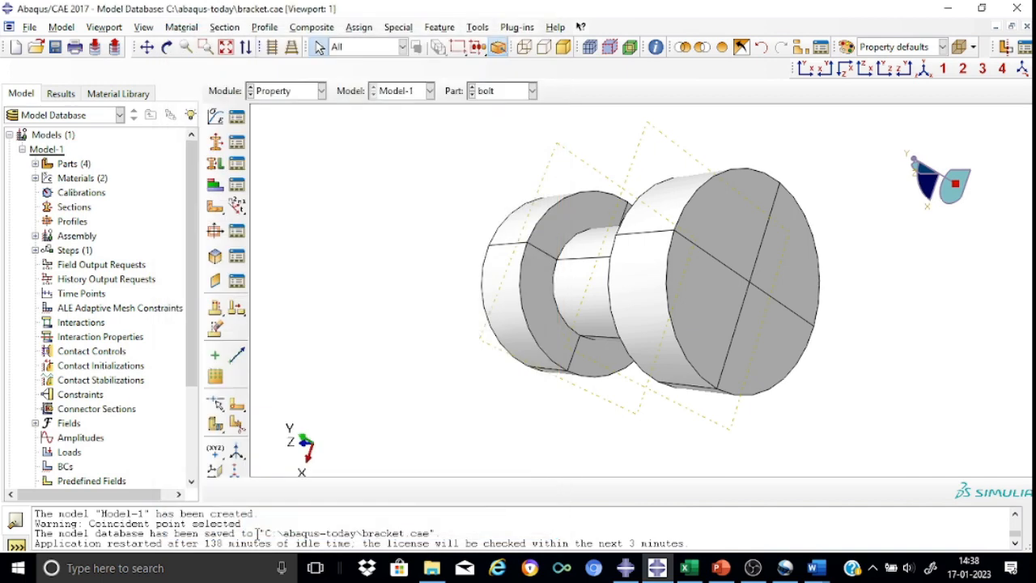
Step: Create a solid homogeneous section named Section-steel that uses the steel material
click(216, 160)
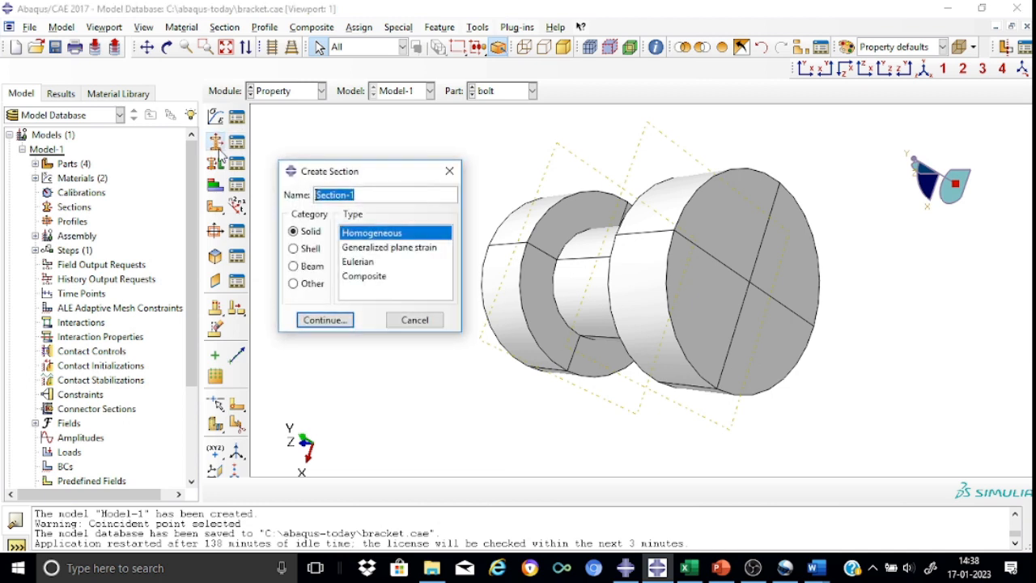
click(375, 196)
key(BackSpace)
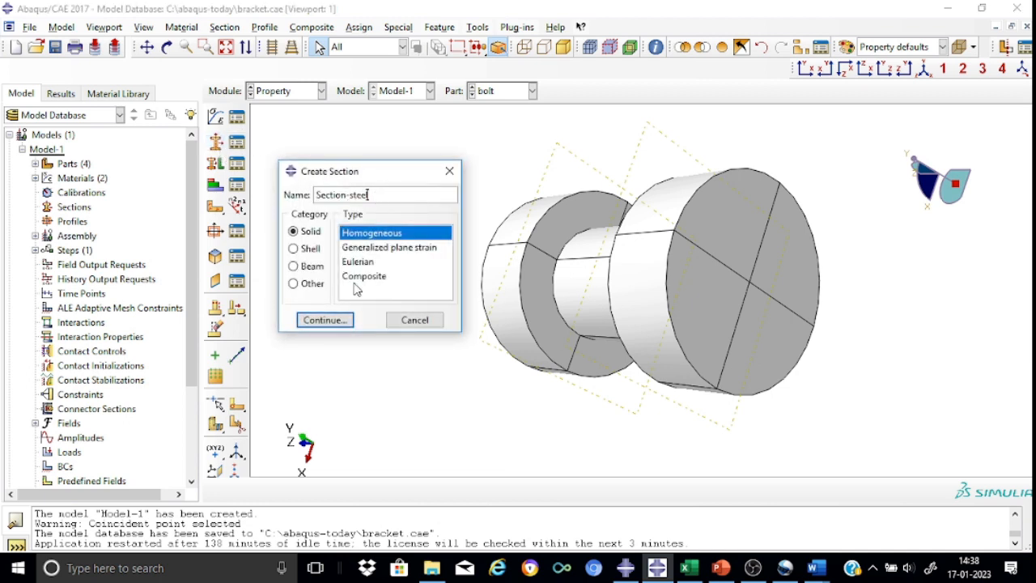
click(324, 319)
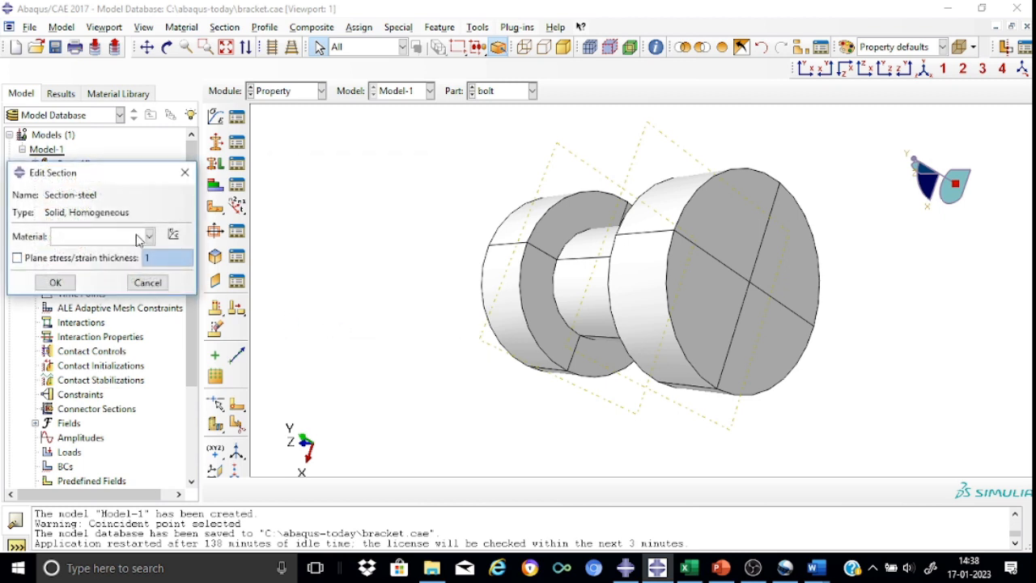
click(149, 235)
click(98, 268)
click(69, 282)
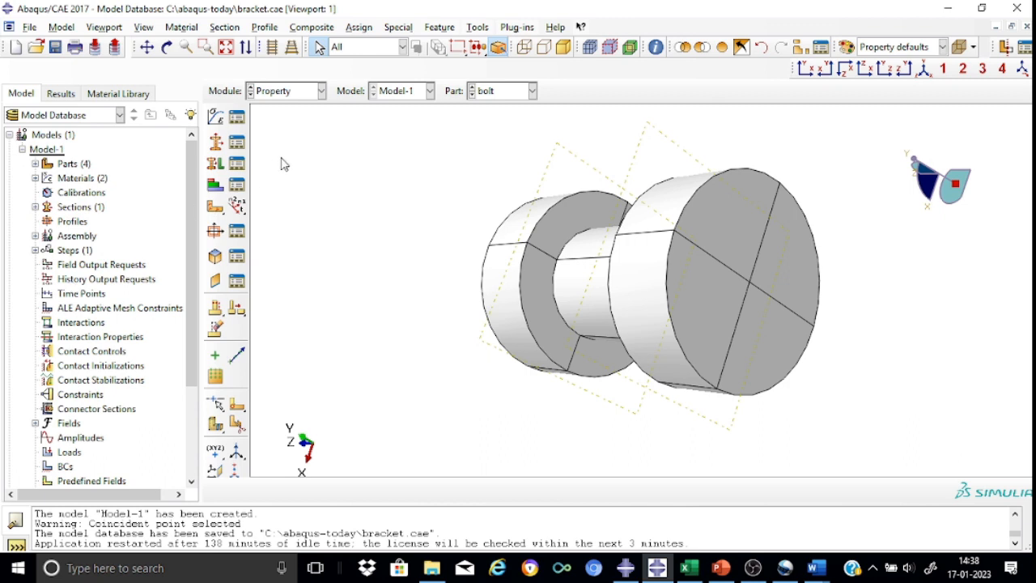
Step: Create a solid homogeneous section named Section-bolt that uses the bolt material
click(224, 148)
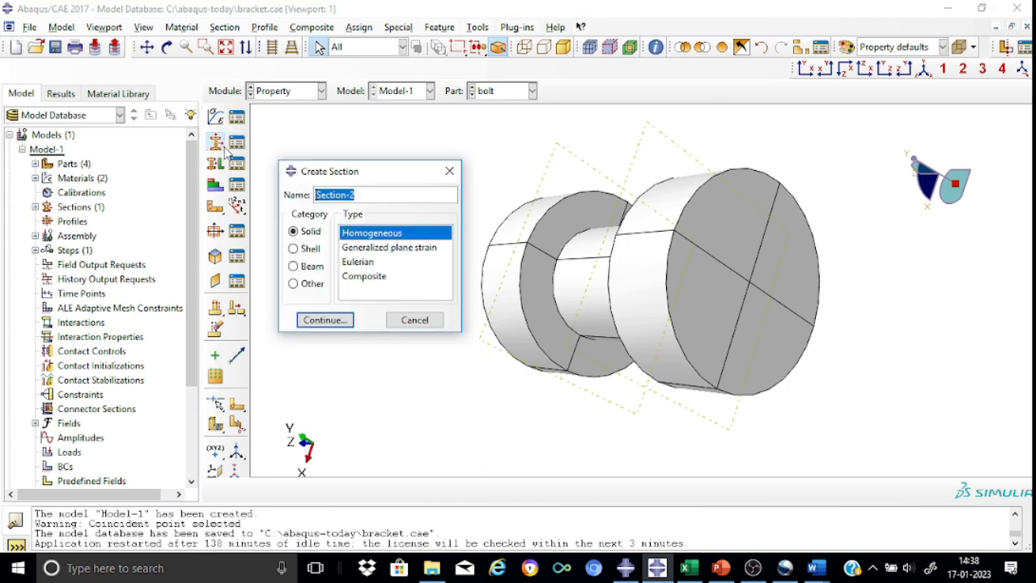
click(374, 190)
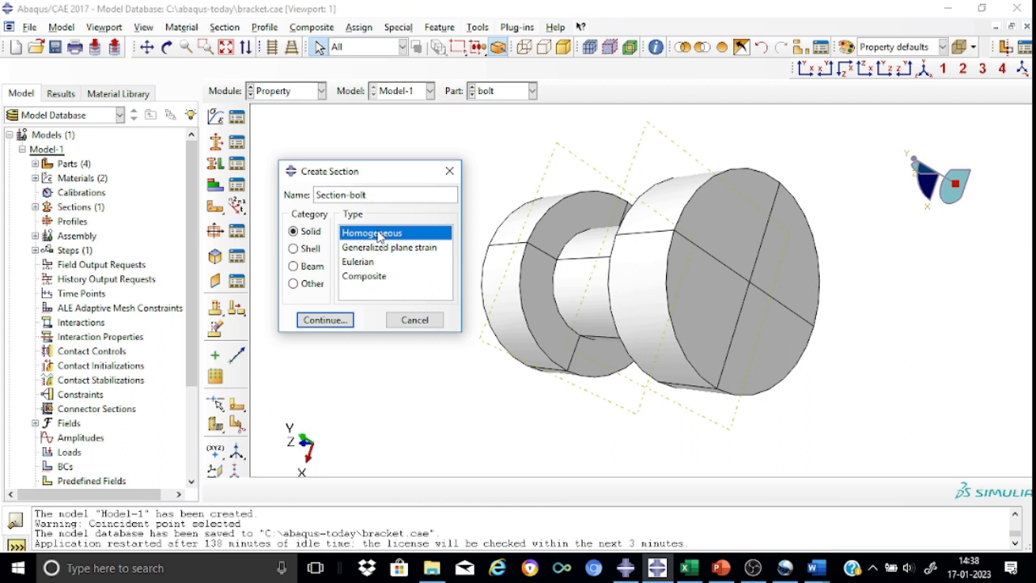
click(339, 319)
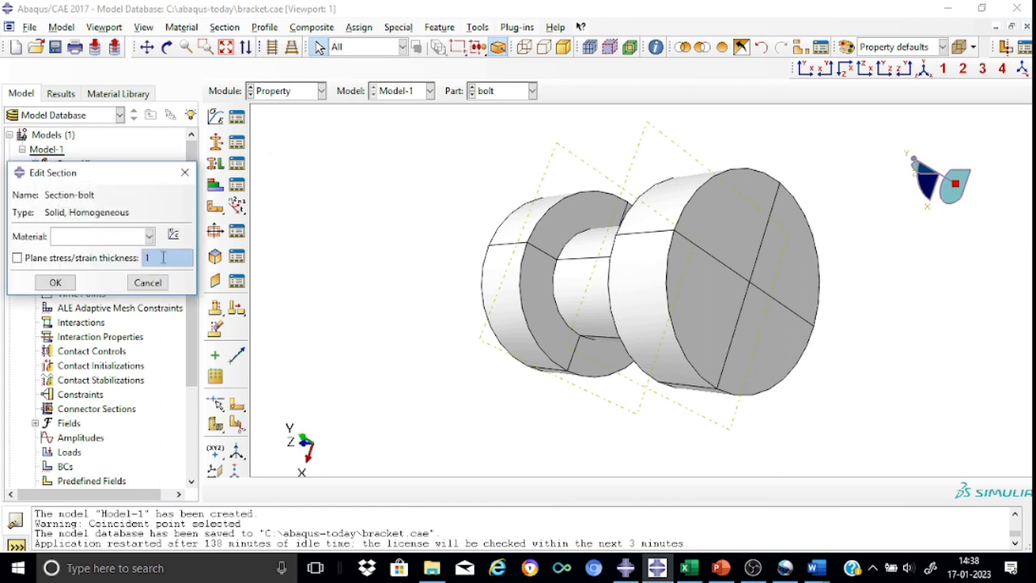
click(149, 237)
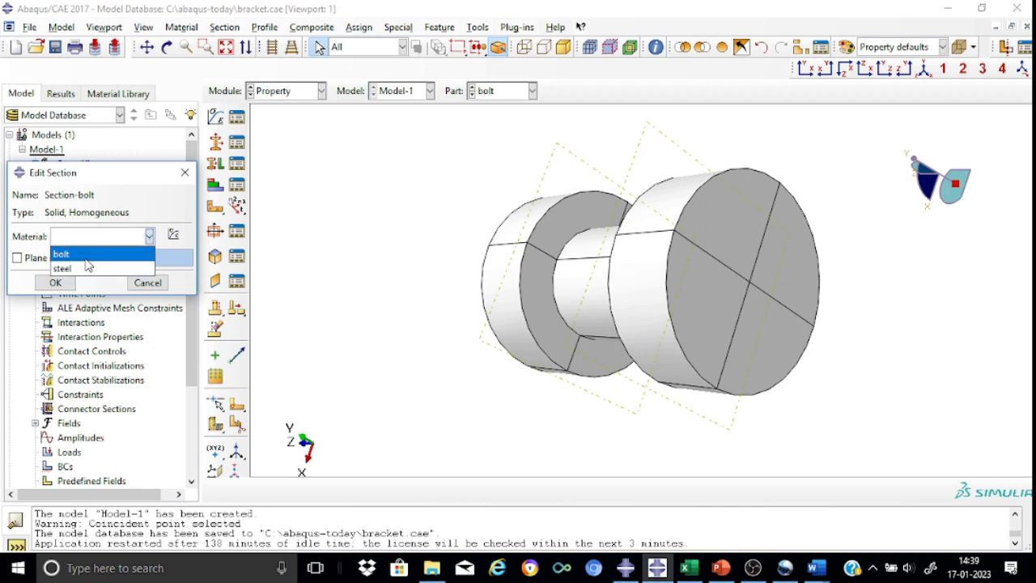
click(85, 257)
click(55, 282)
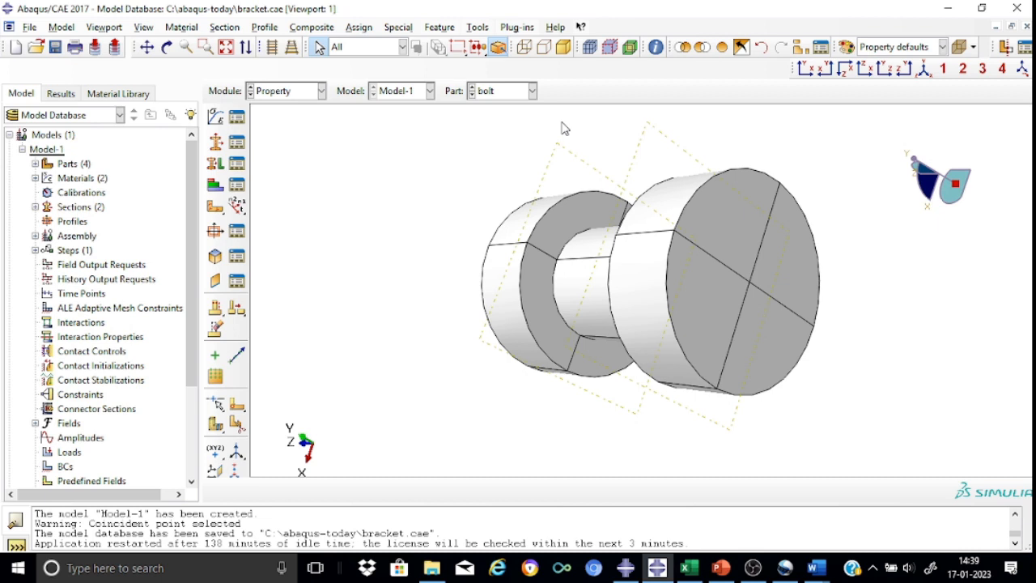
Step: Switch to the column part and assign Section-steel to all of its regions, creating a set for them
click(532, 91)
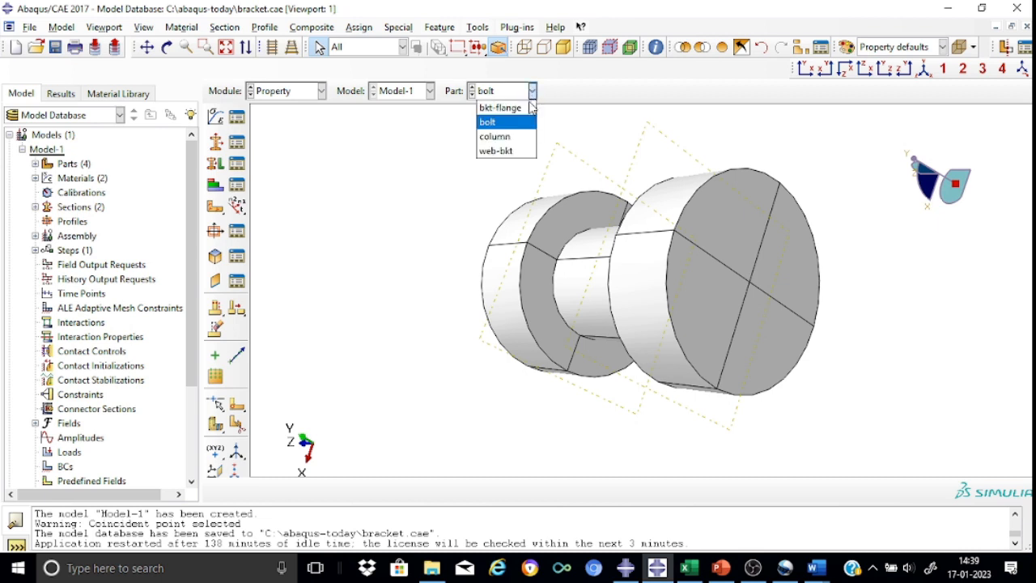
click(510, 136)
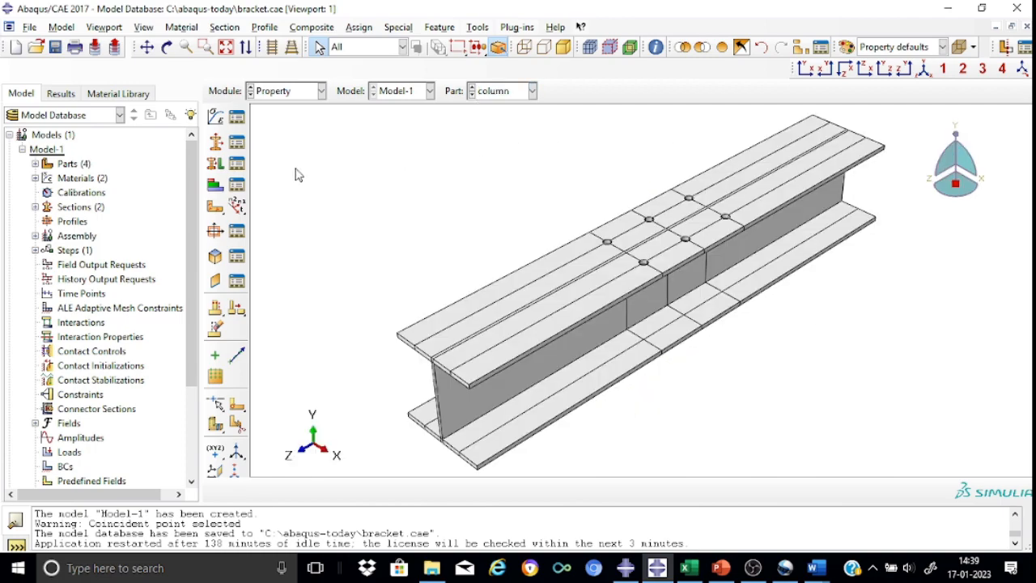
scroll(421, 202, up, 3)
scroll(421, 203, down, 3)
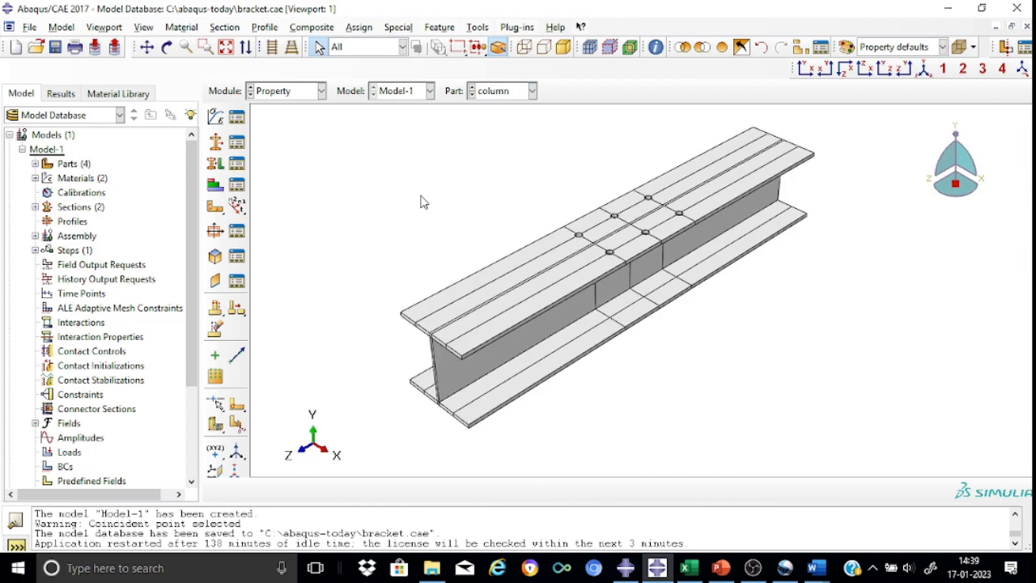
click(219, 165)
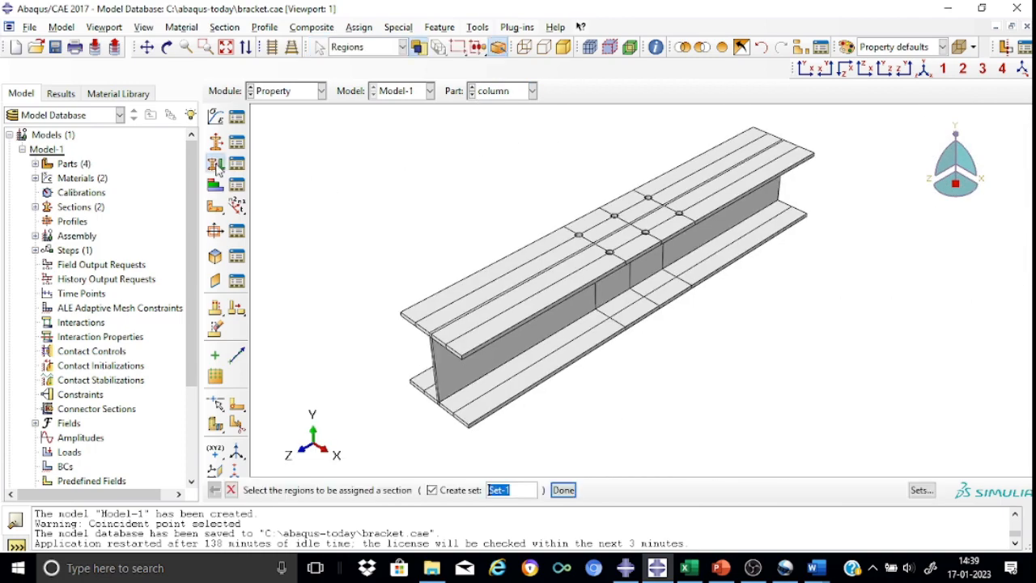
drag(324, 119, 878, 445)
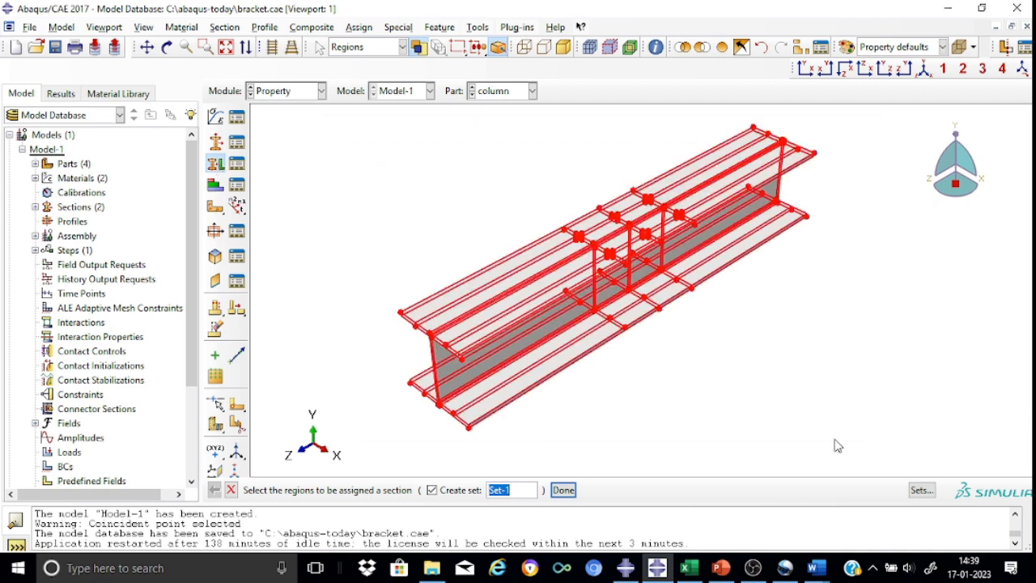
click(564, 491)
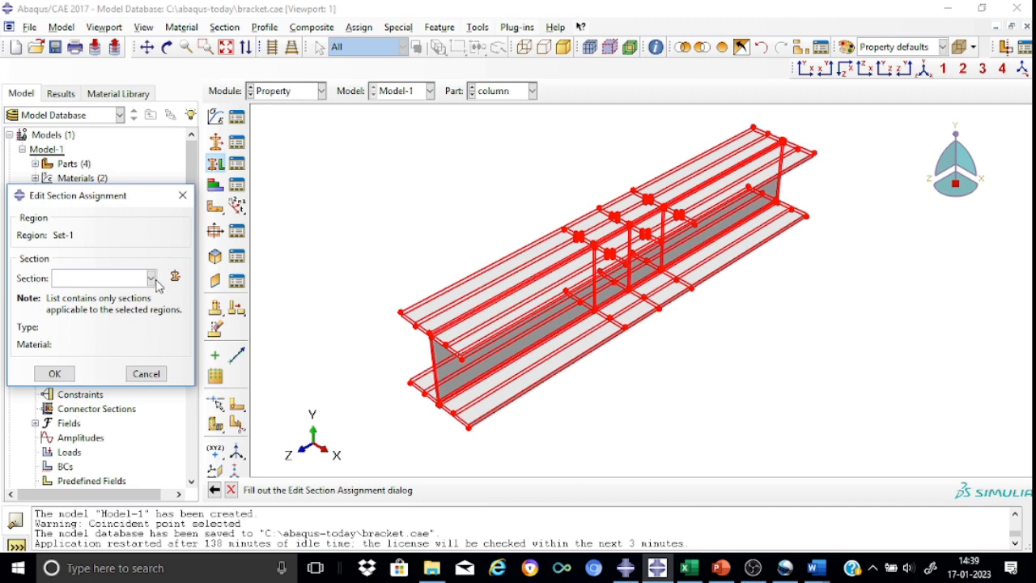
click(150, 278)
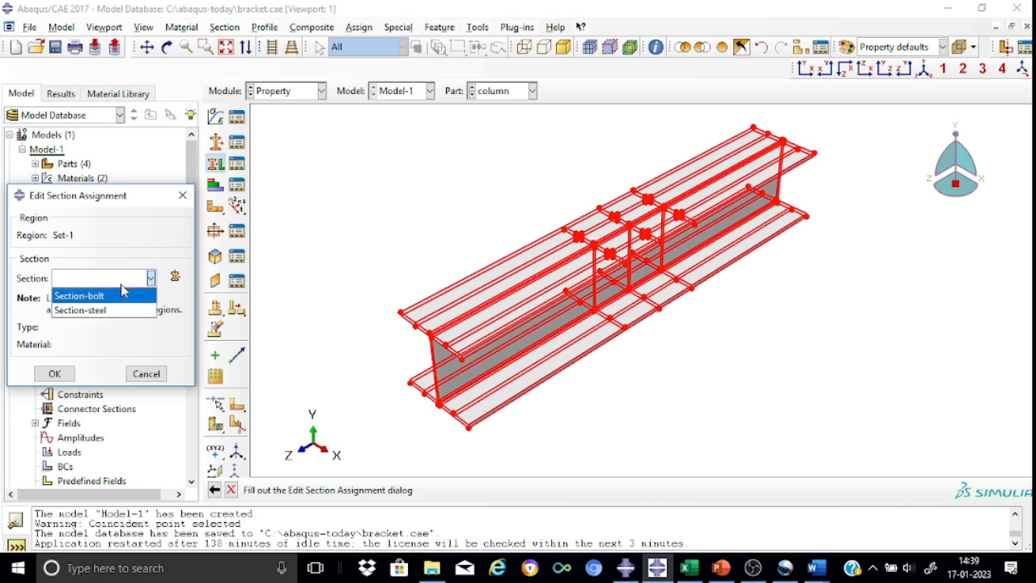
click(113, 310)
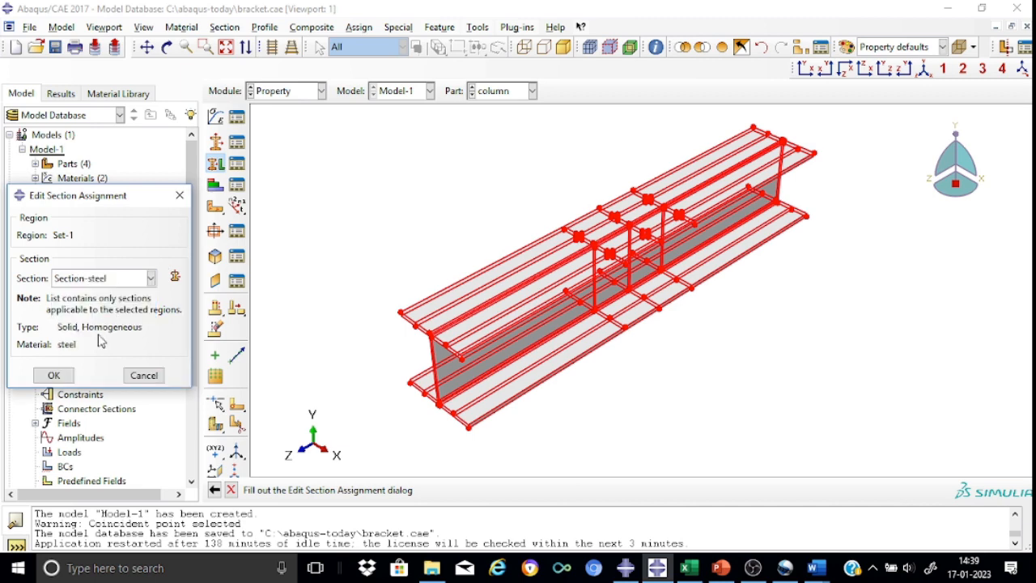
click(59, 376)
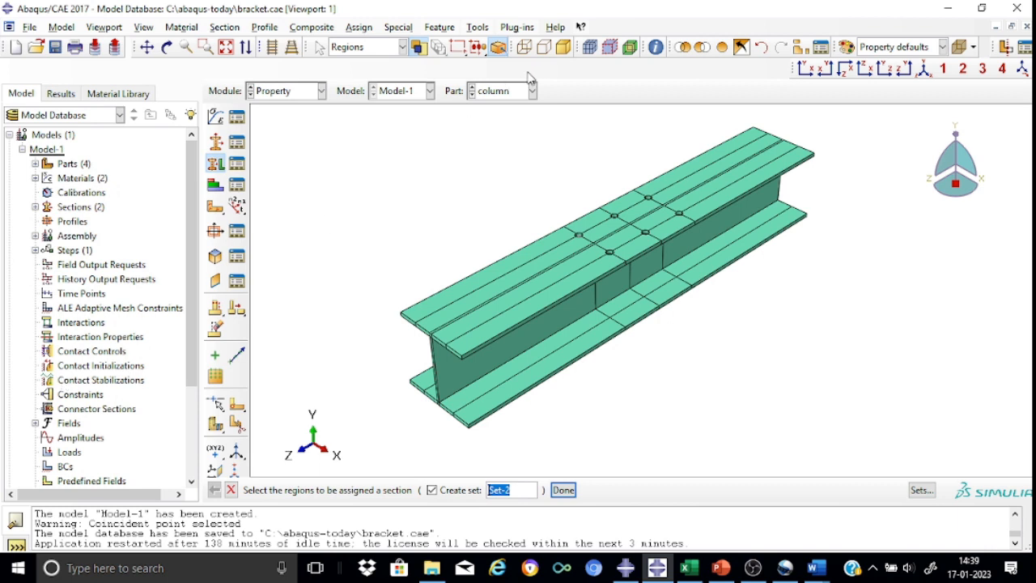
Step: Switch to the bkt-flange part and assign Section-steel to the whole plate, creating a set for it
click(533, 91)
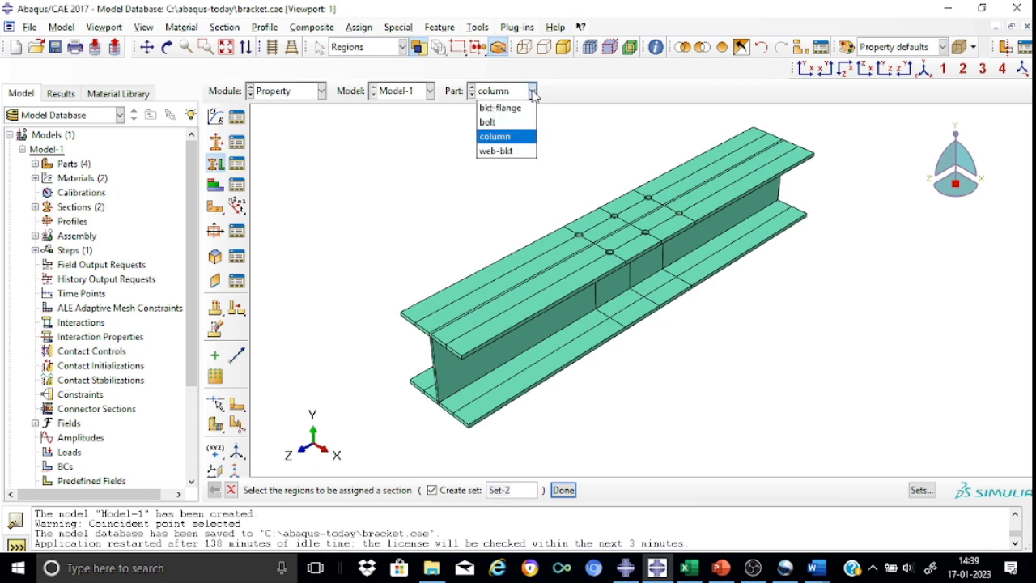
click(502, 107)
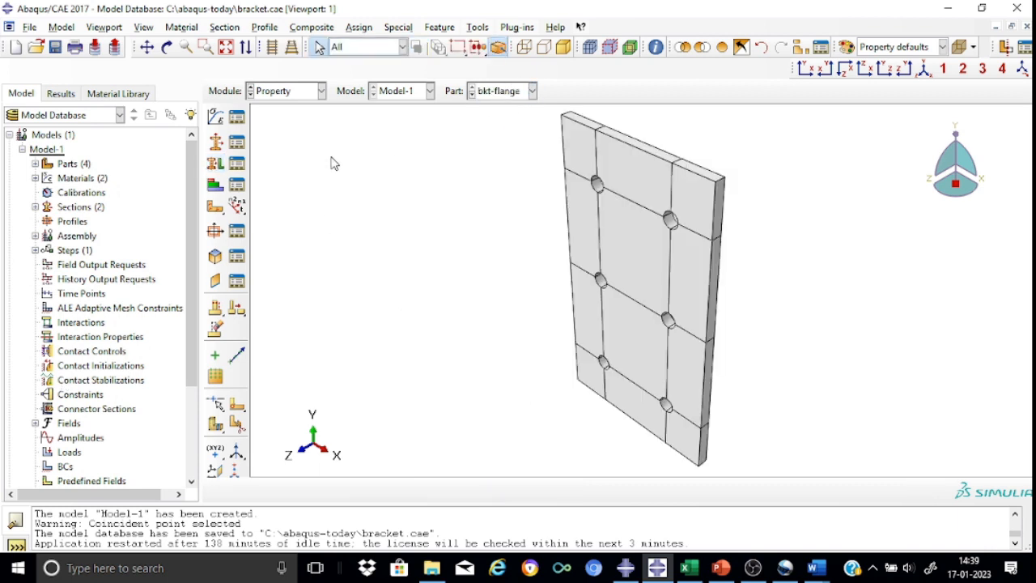
click(215, 165)
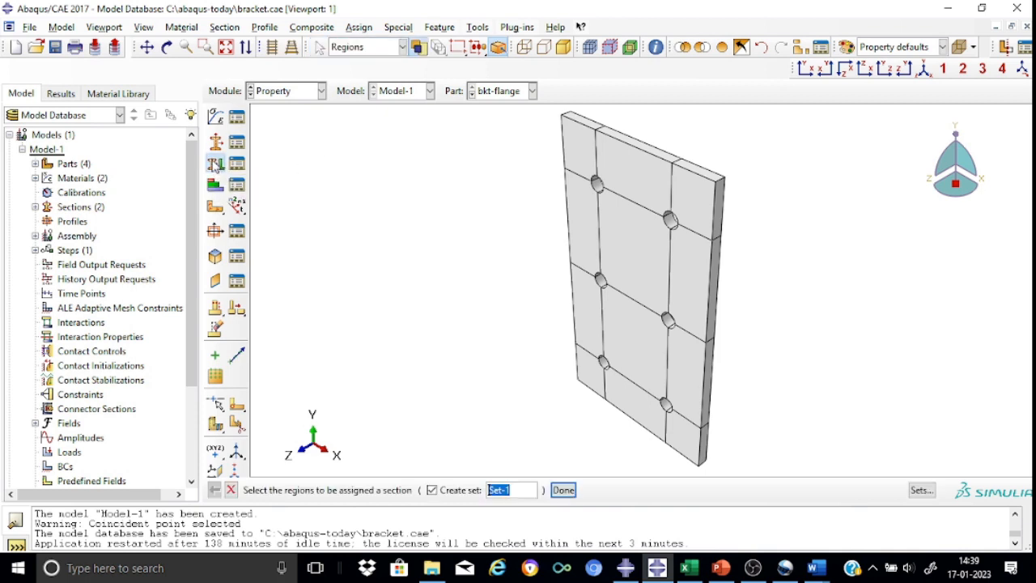
drag(504, 112, 835, 481)
click(563, 490)
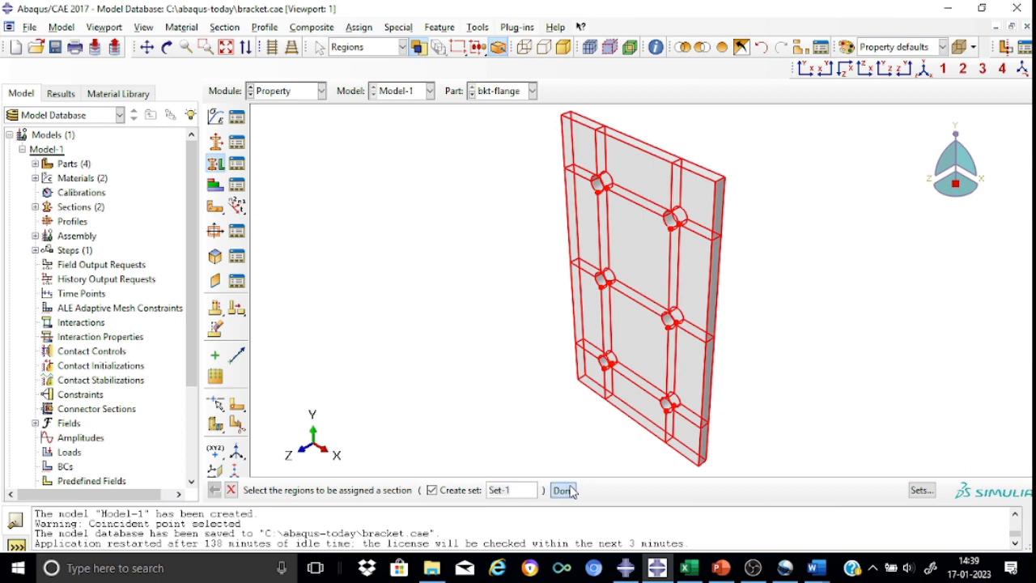
click(150, 279)
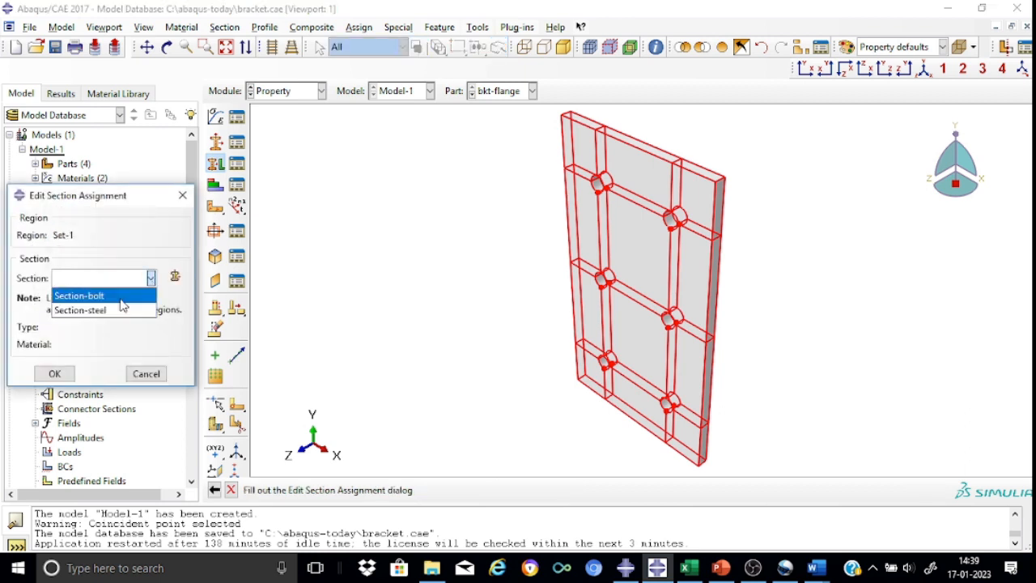
click(118, 310)
click(55, 374)
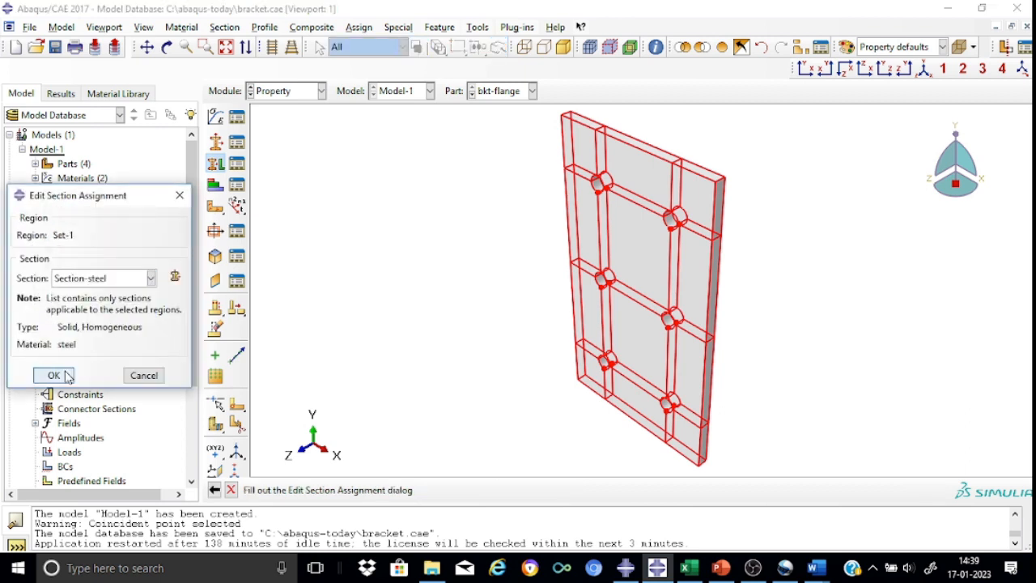
Step: Switch to the web-bkt part and assign Section-steel to the whole plate, creating a set for it
click(534, 92)
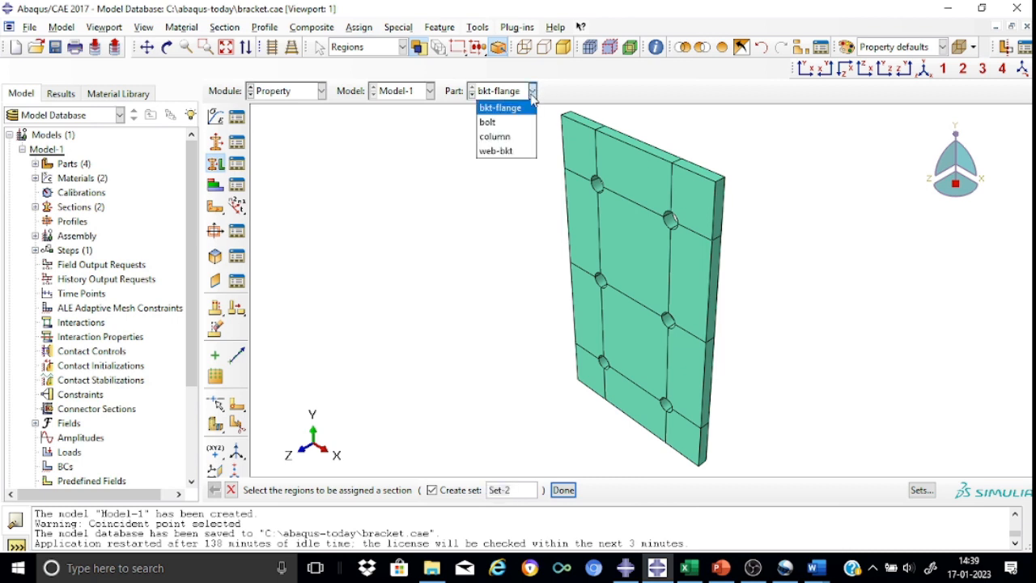
click(518, 152)
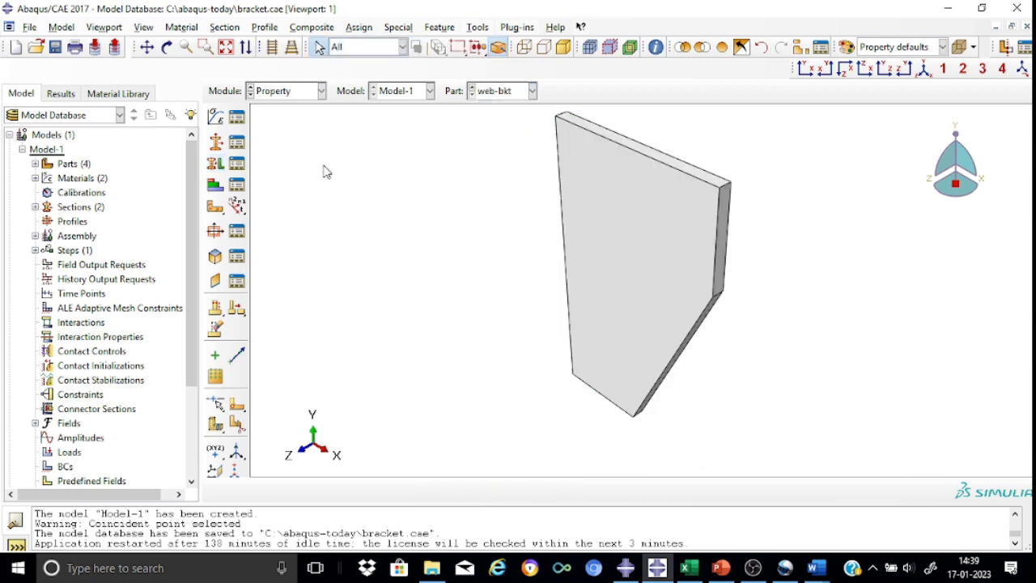
click(216, 164)
drag(530, 111, 845, 468)
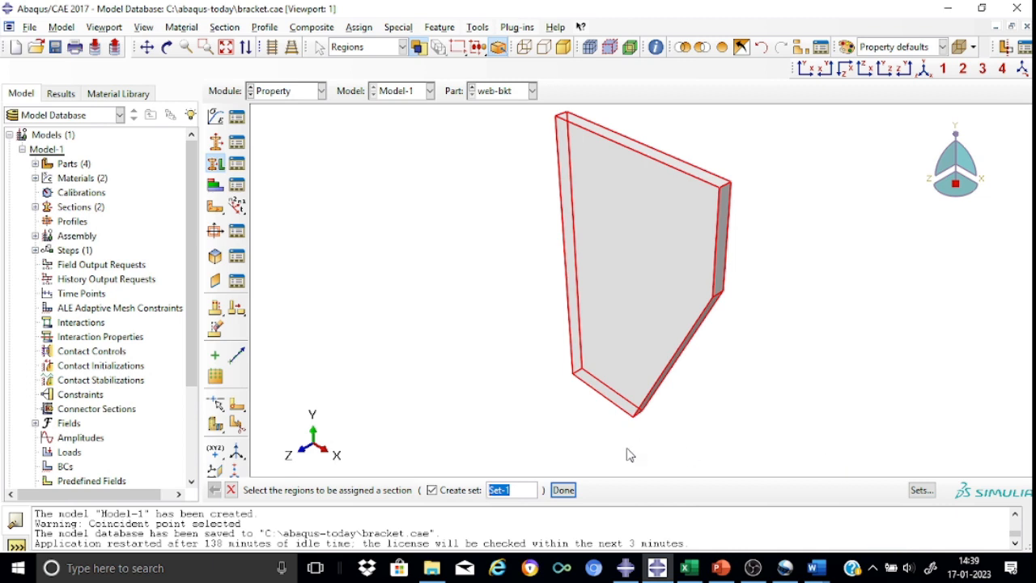
click(564, 490)
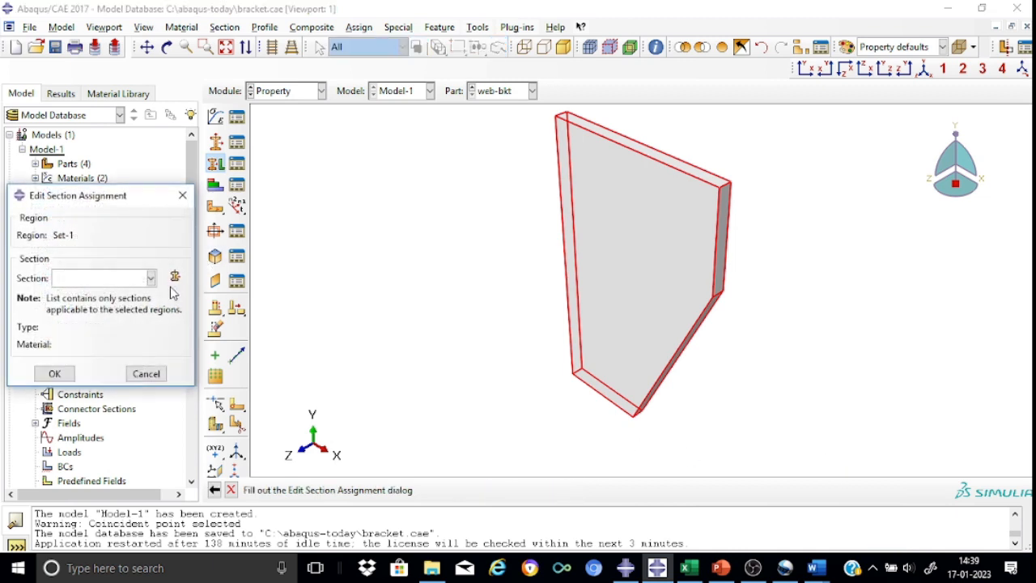
click(151, 277)
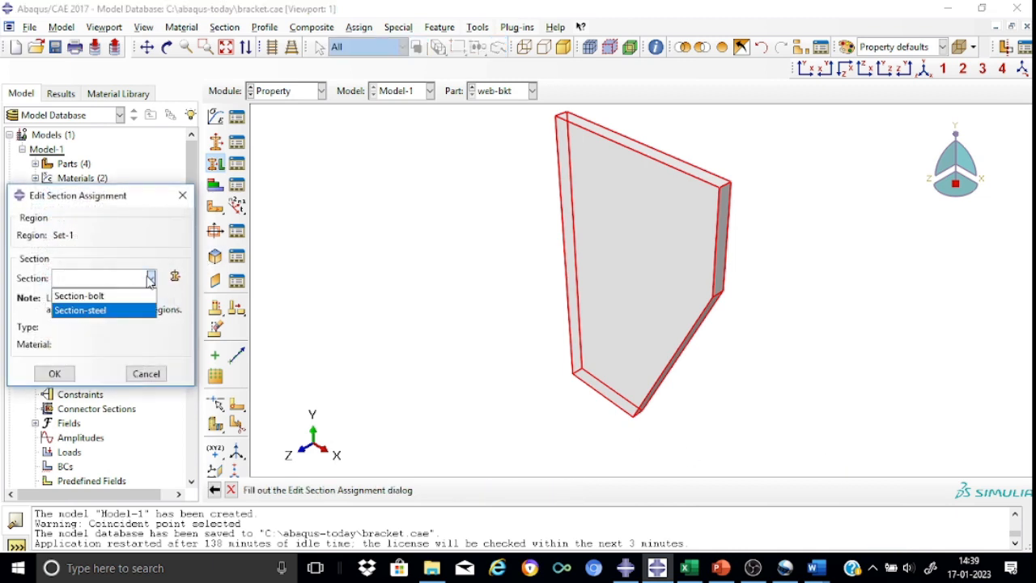
click(99, 311)
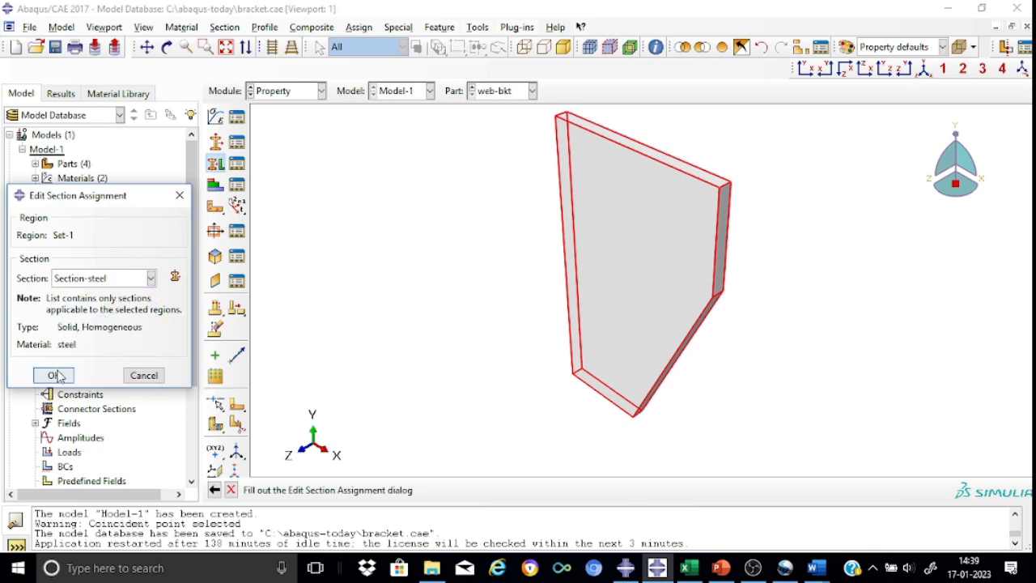
click(55, 373)
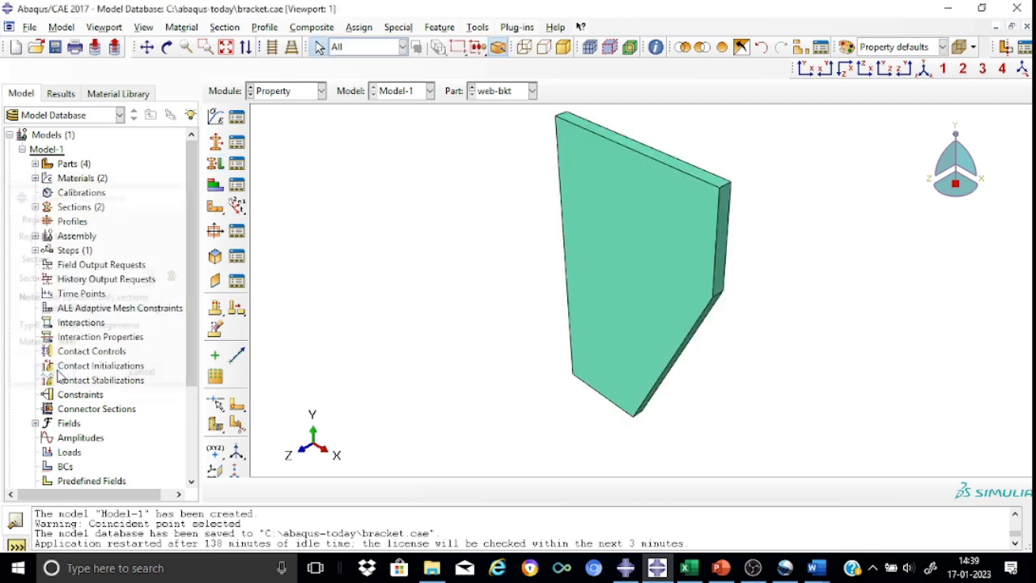
Step: Switch to the bolt part and assign Section-bolt to all of its regions, creating a set for them
click(534, 92)
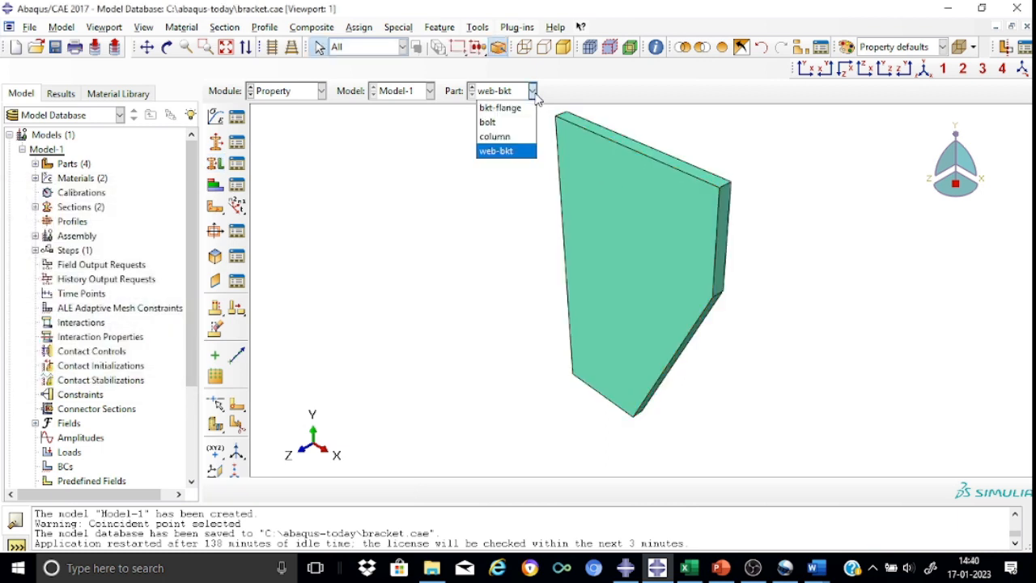
click(489, 121)
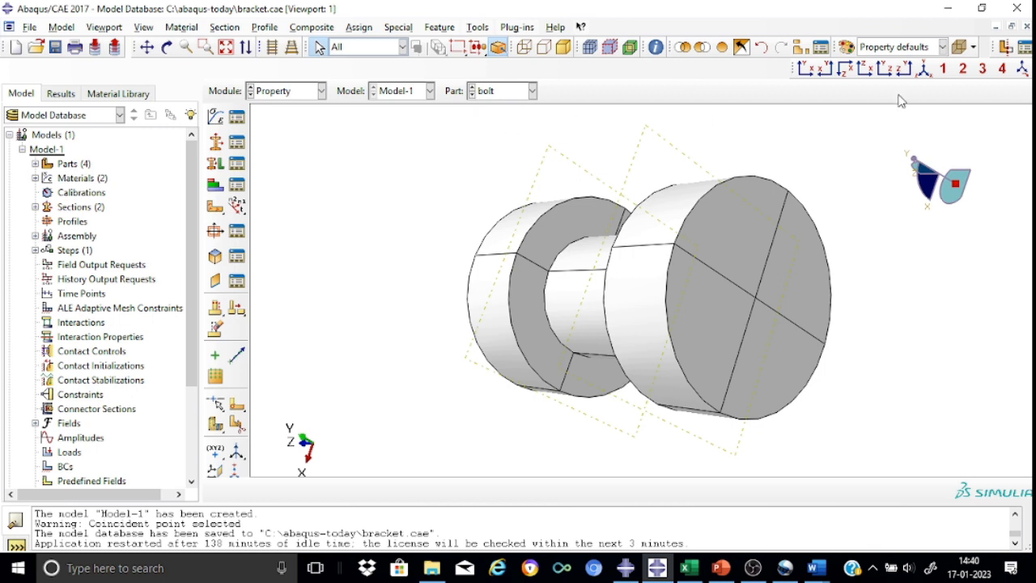
click(923, 73)
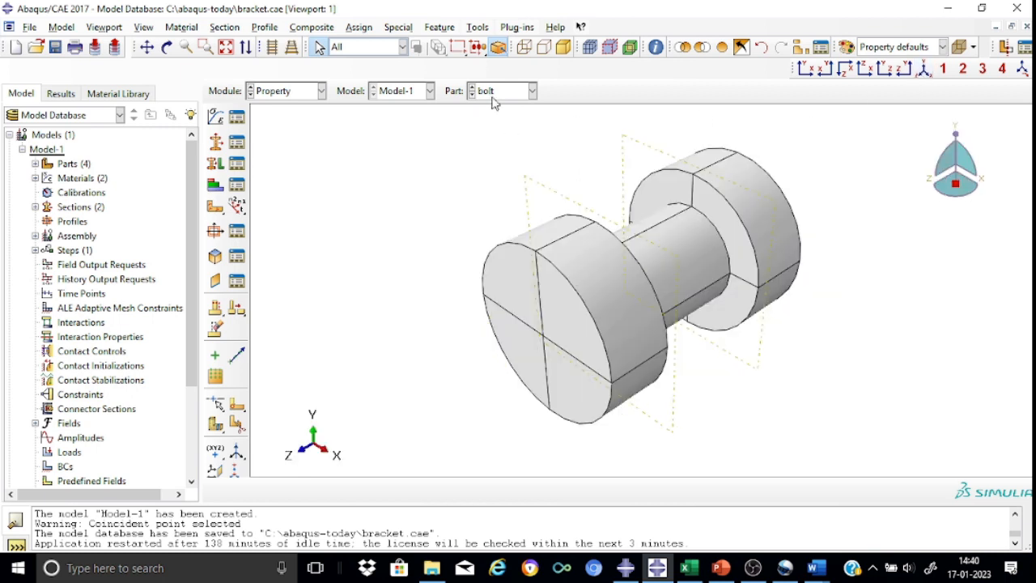
click(217, 167)
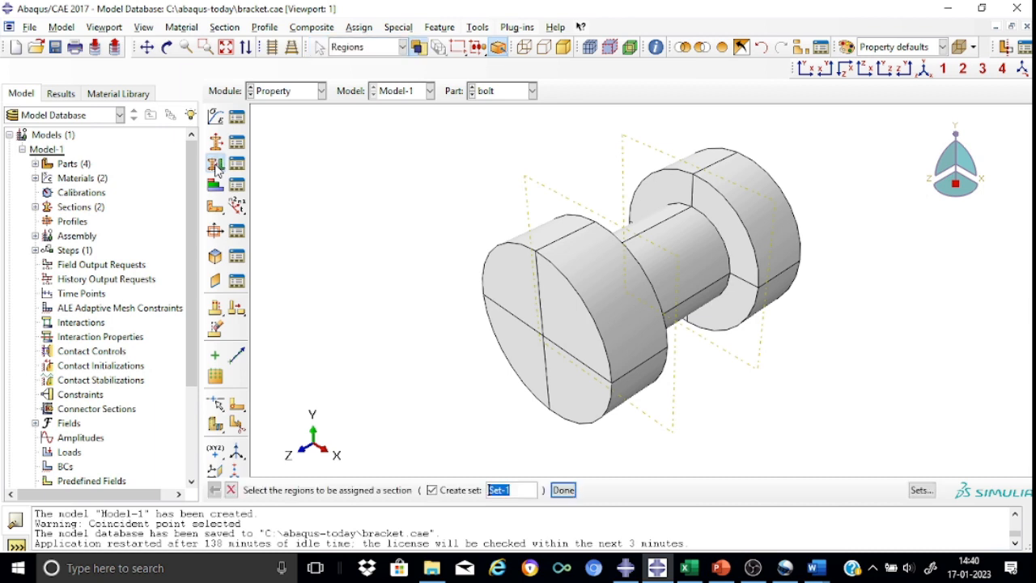
drag(409, 125, 860, 463)
click(563, 491)
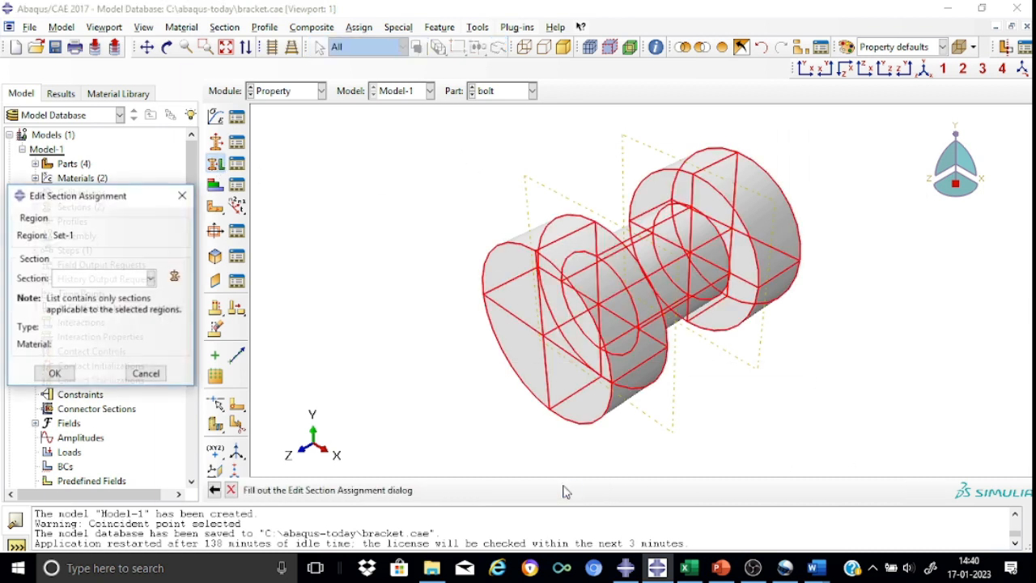
click(151, 278)
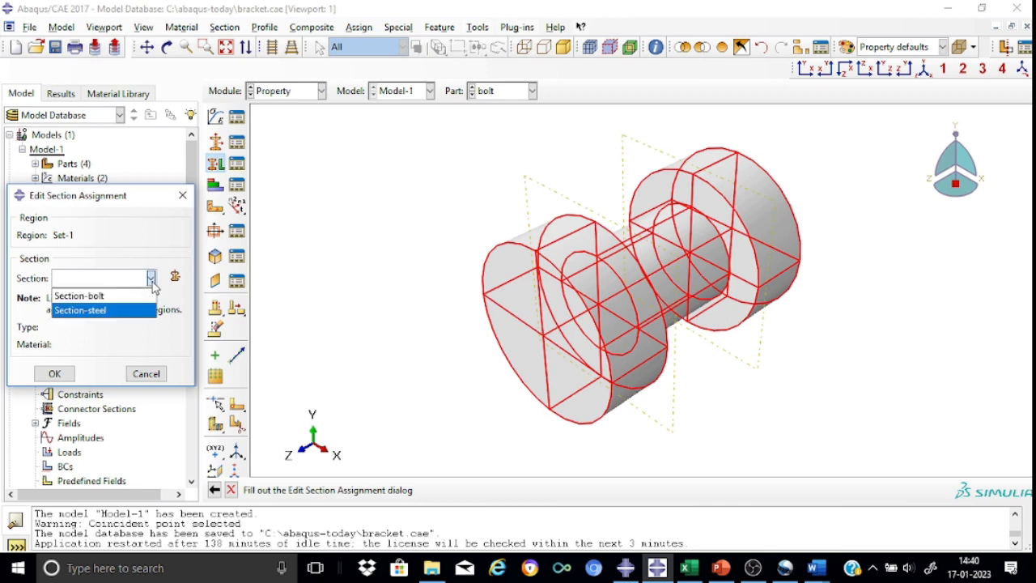
click(109, 302)
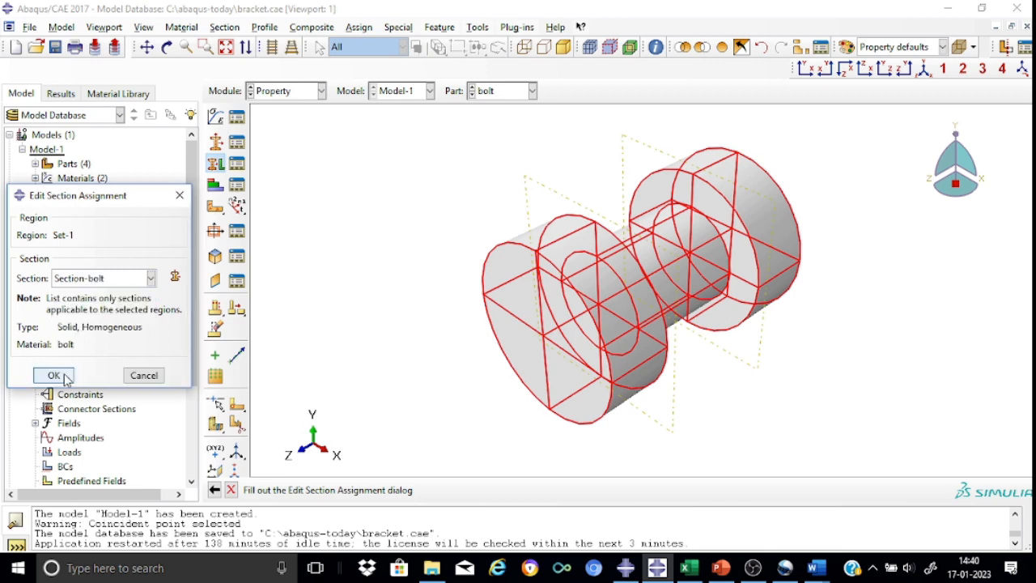
click(54, 373)
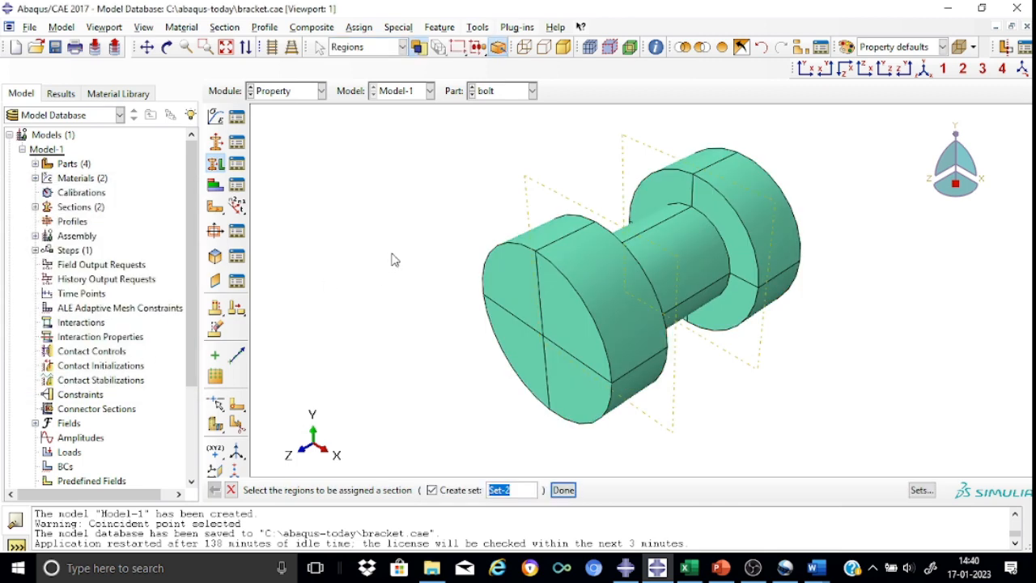
Step: Open the choice of modules for switching away from the Property module
click(322, 91)
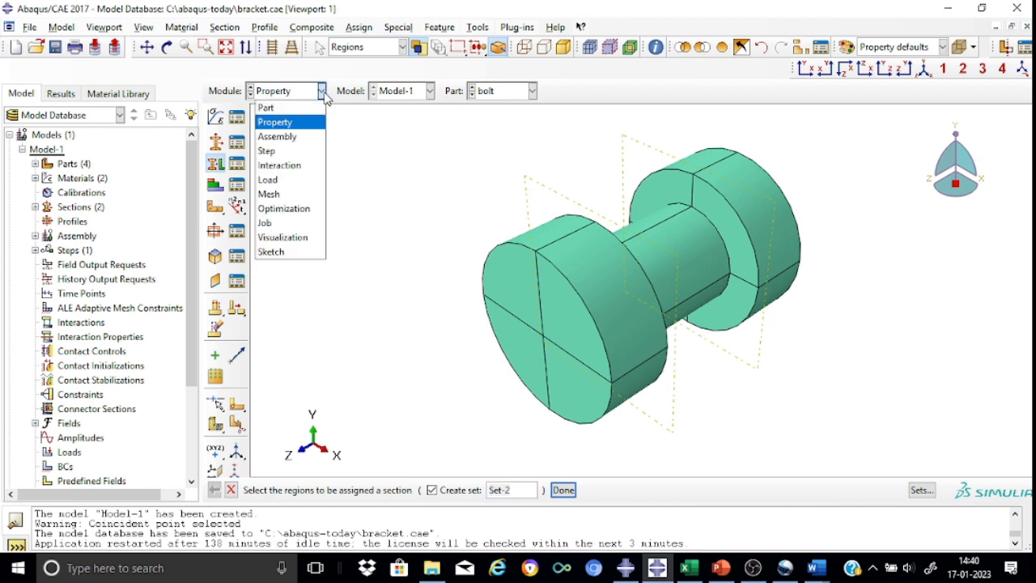